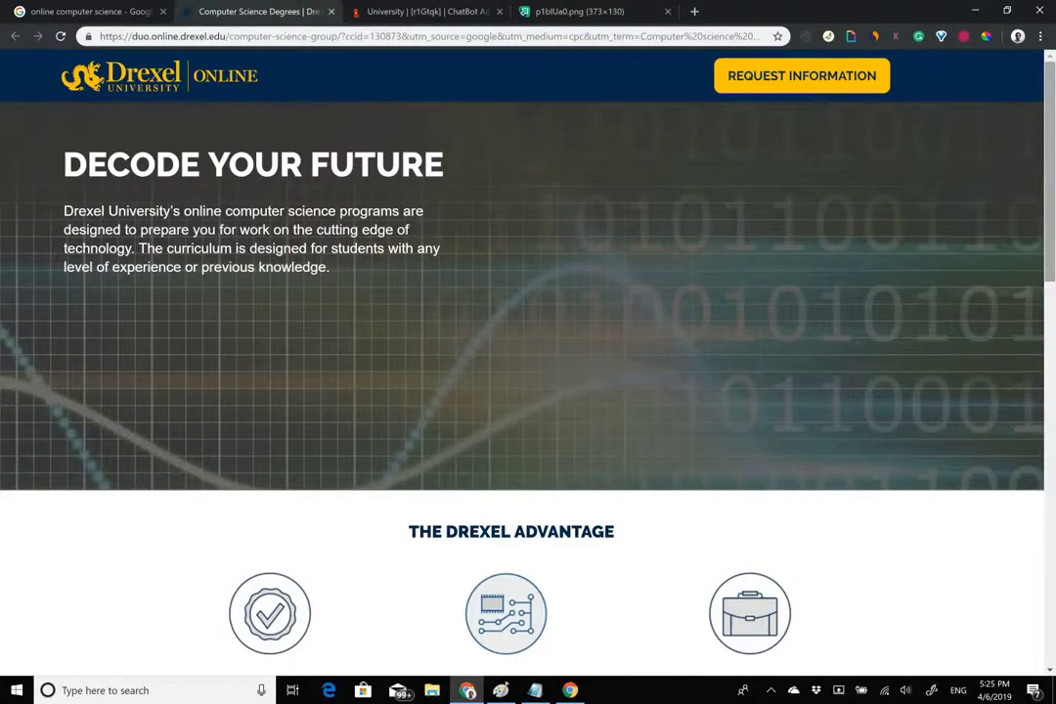
Scroll through the Drexel computer science page and its request-information form.
scroll(527, 362, down, 4)
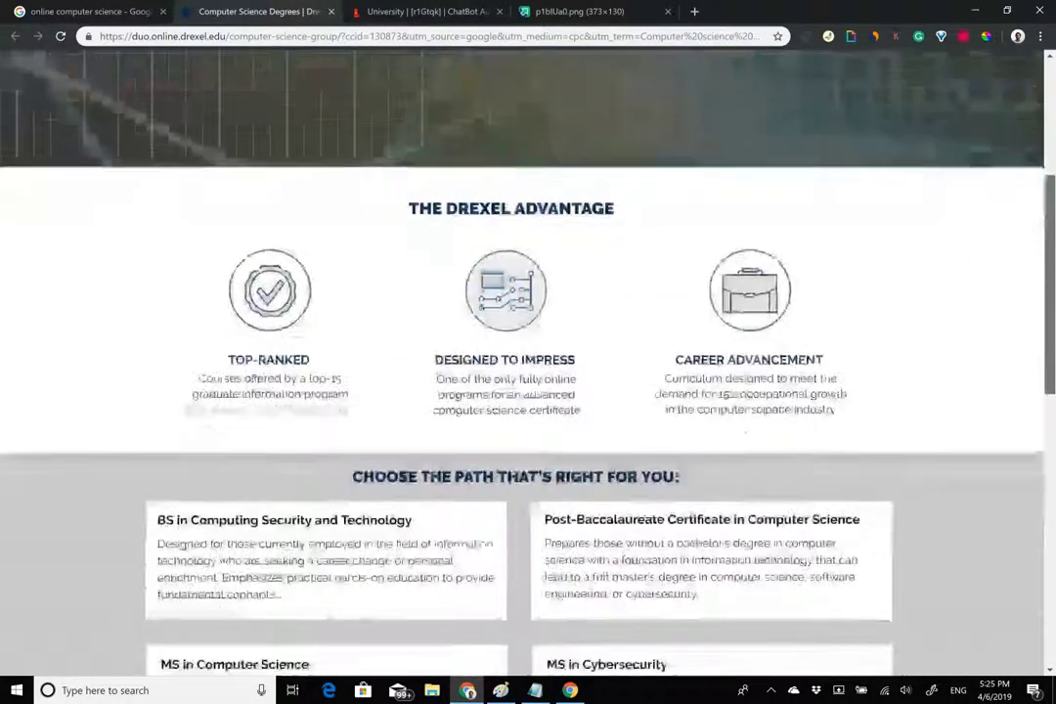
scroll(528, 361, down, 3)
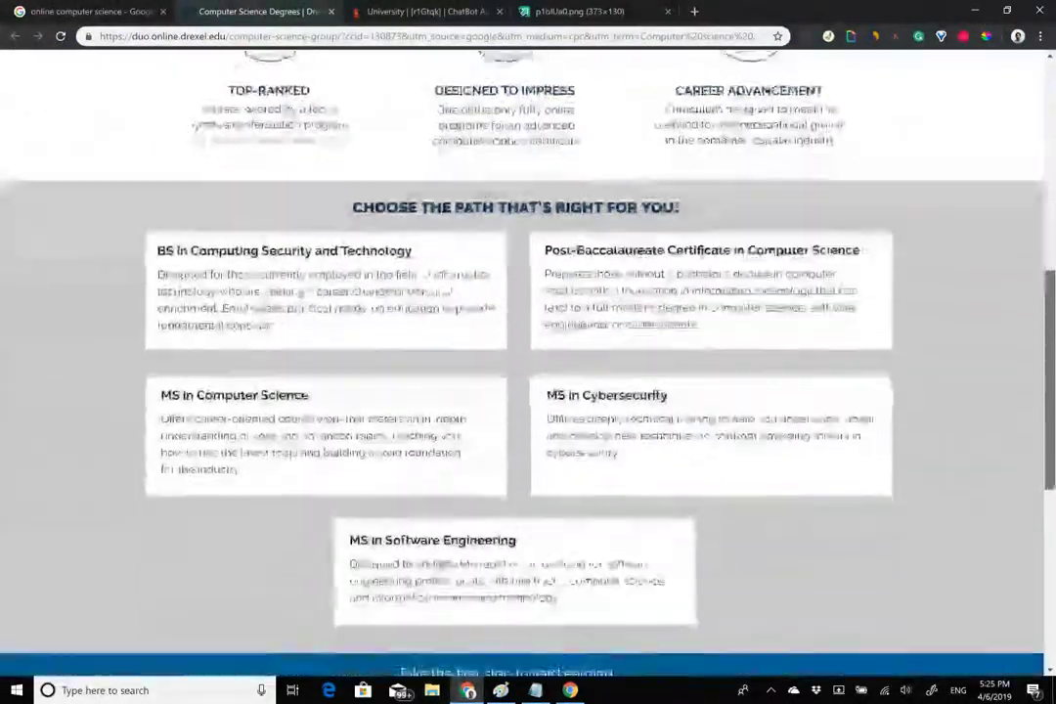
scroll(528, 362, down, 4)
scroll(528, 362, up, 2)
scroll(528, 362, up, 10)
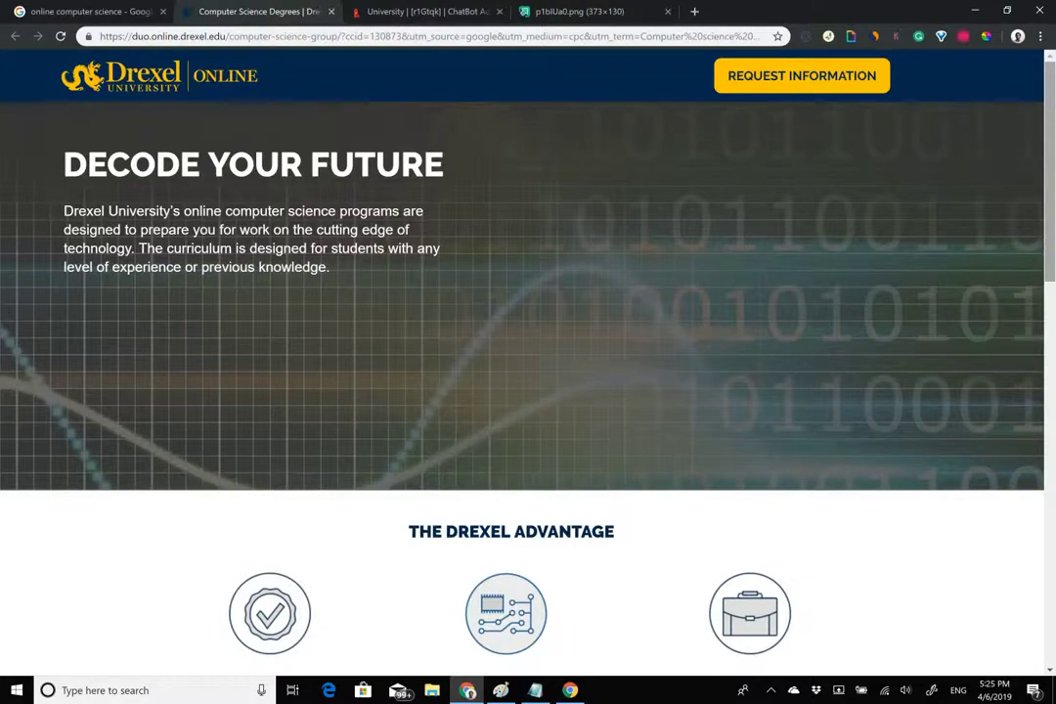
scroll(528, 352, down, 2)
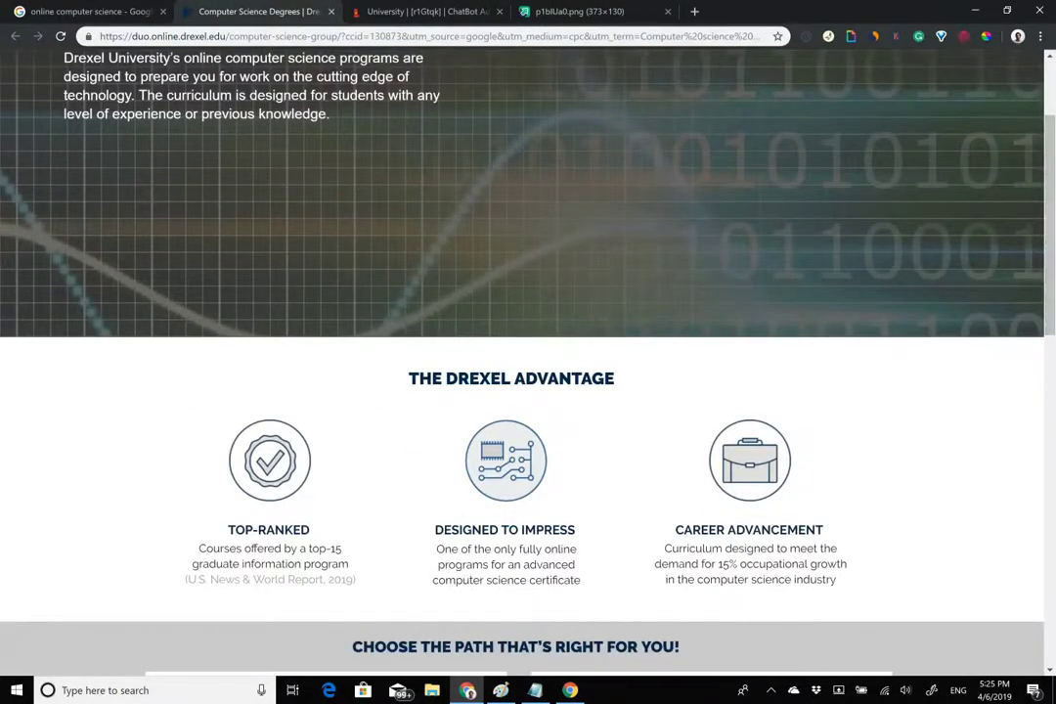
scroll(528, 352, up, 2)
scroll(528, 352, down, 7)
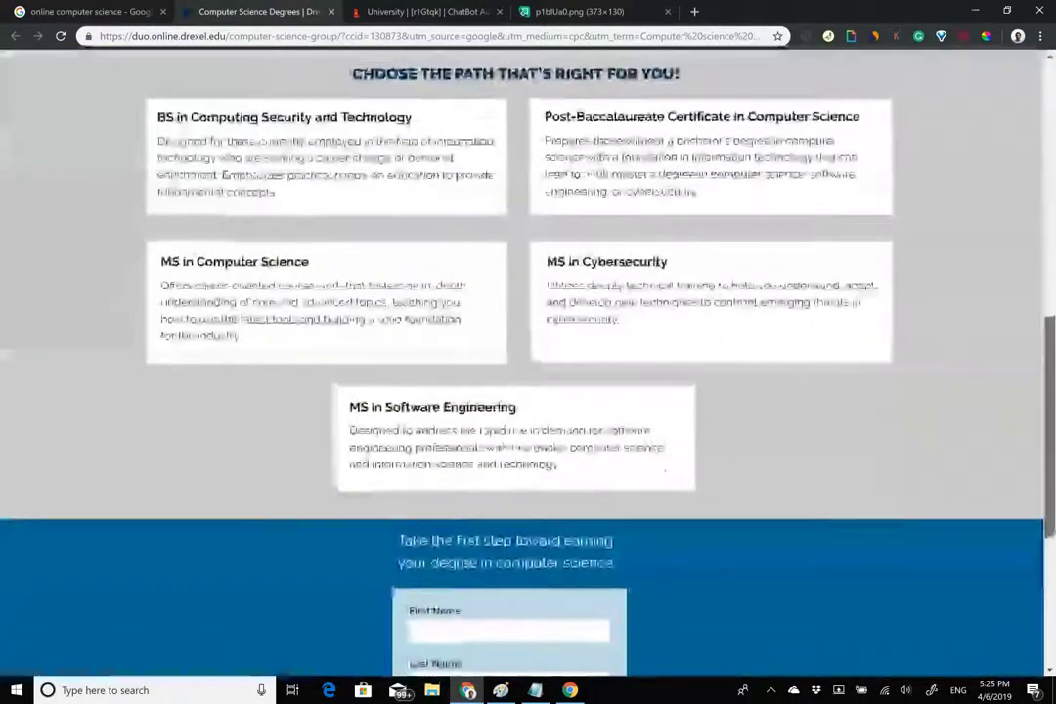
scroll(528, 352, up, 1)
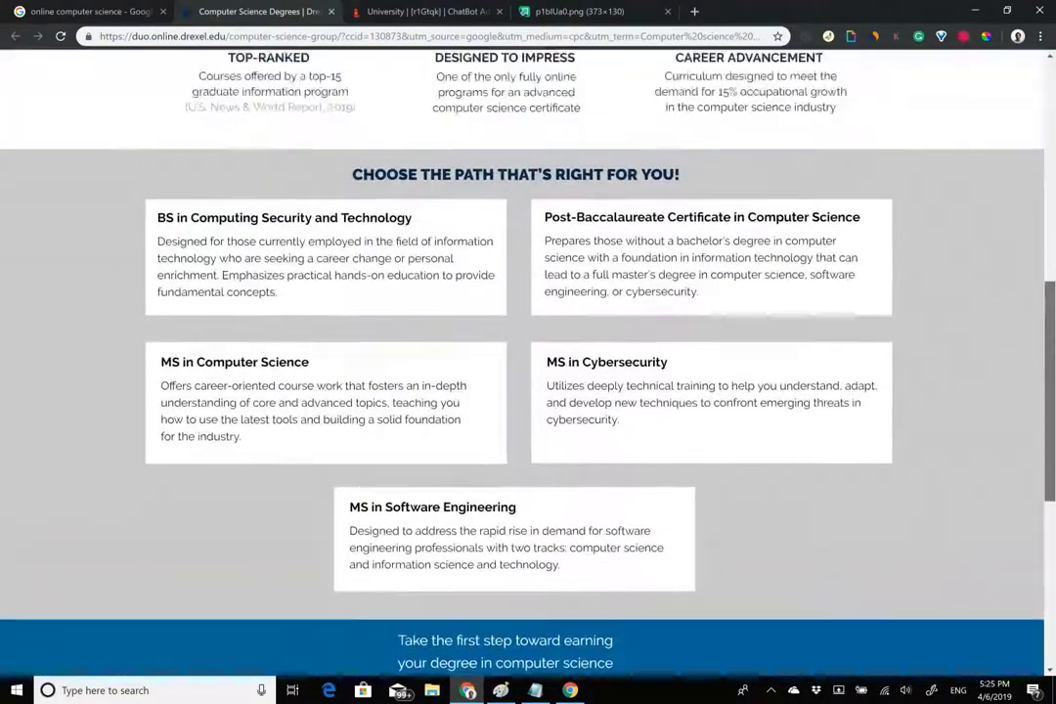
scroll(527, 352, up, 7)
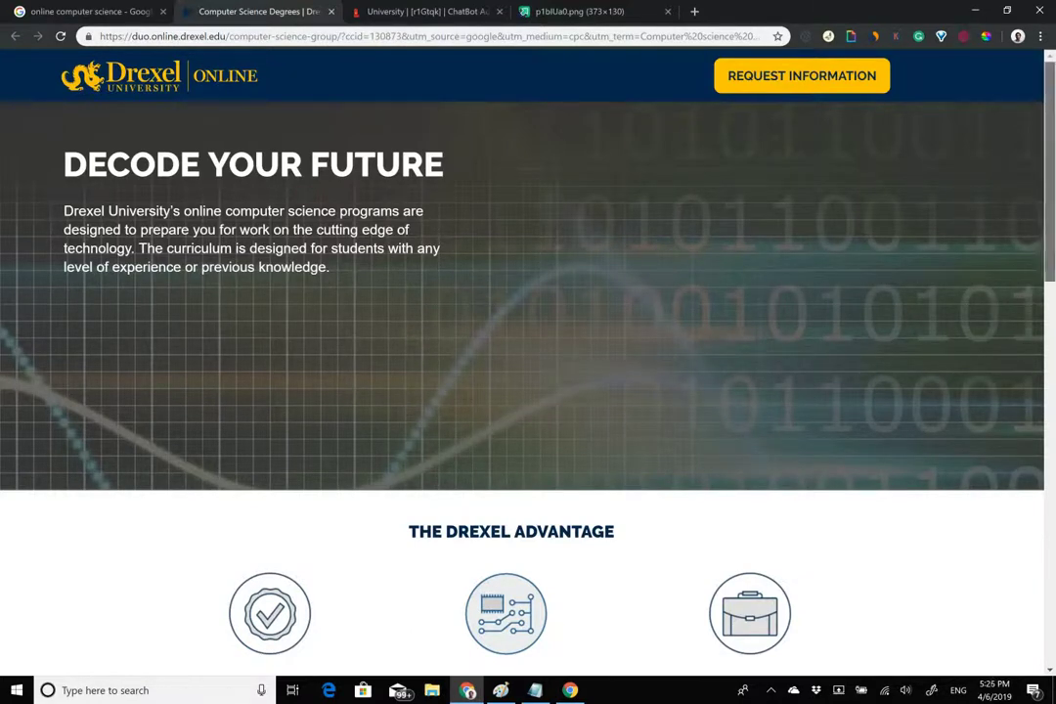
scroll(528, 352, down, 6)
scroll(528, 352, down, 5)
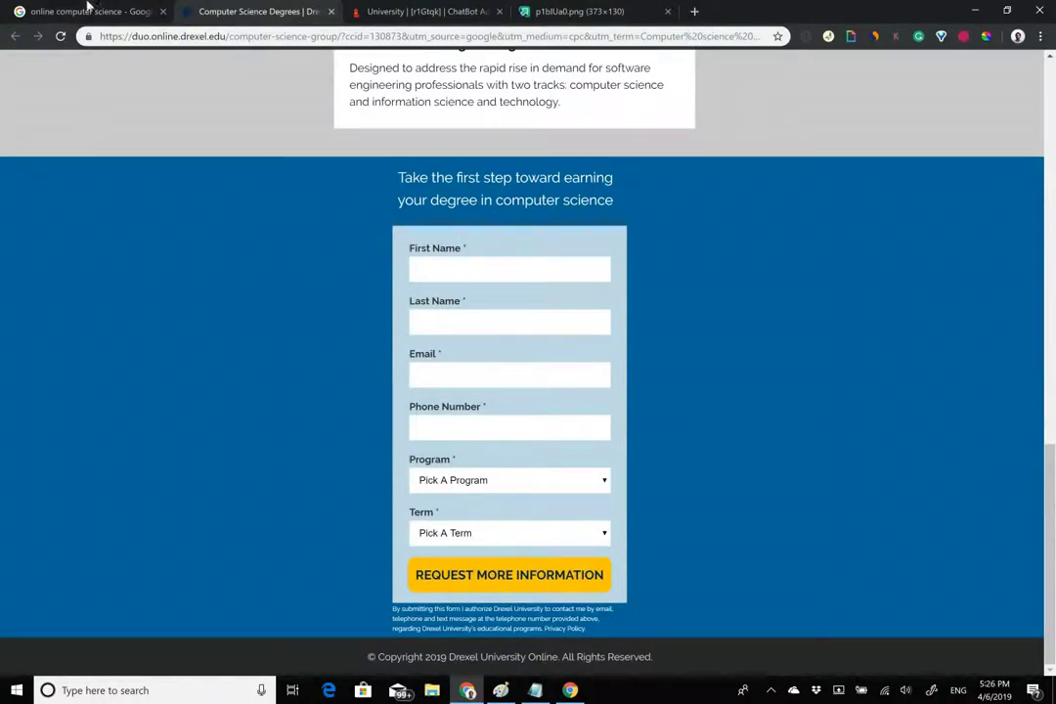
Glance back at the Google results, then bring up the University chatbot's build view.
click(88, 10)
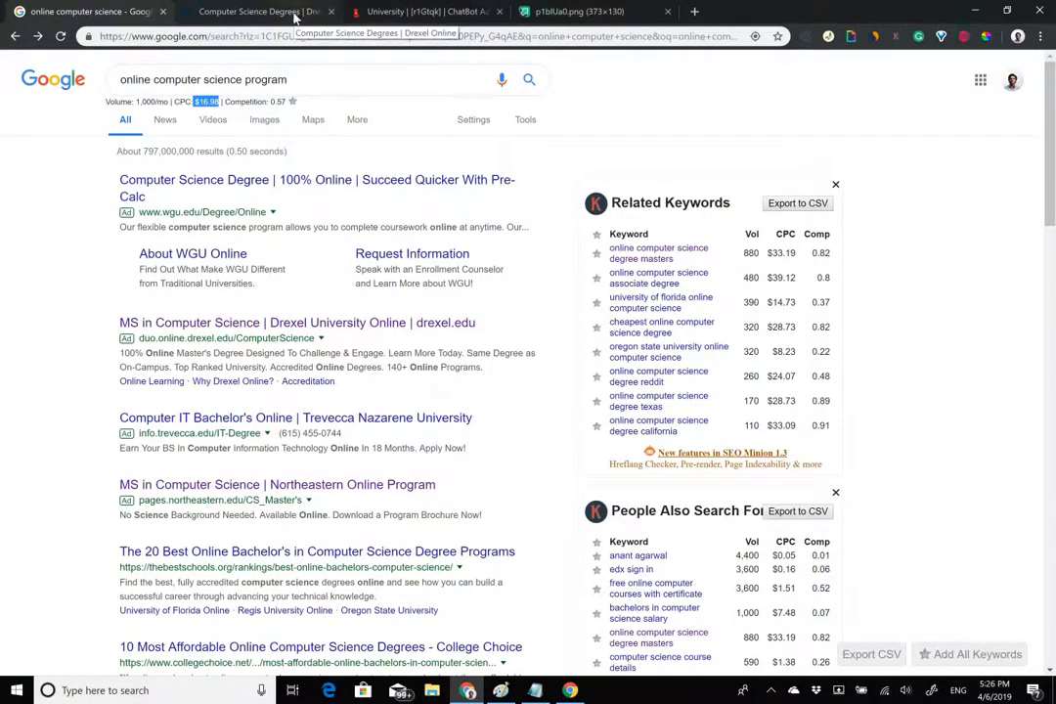
click(256, 11)
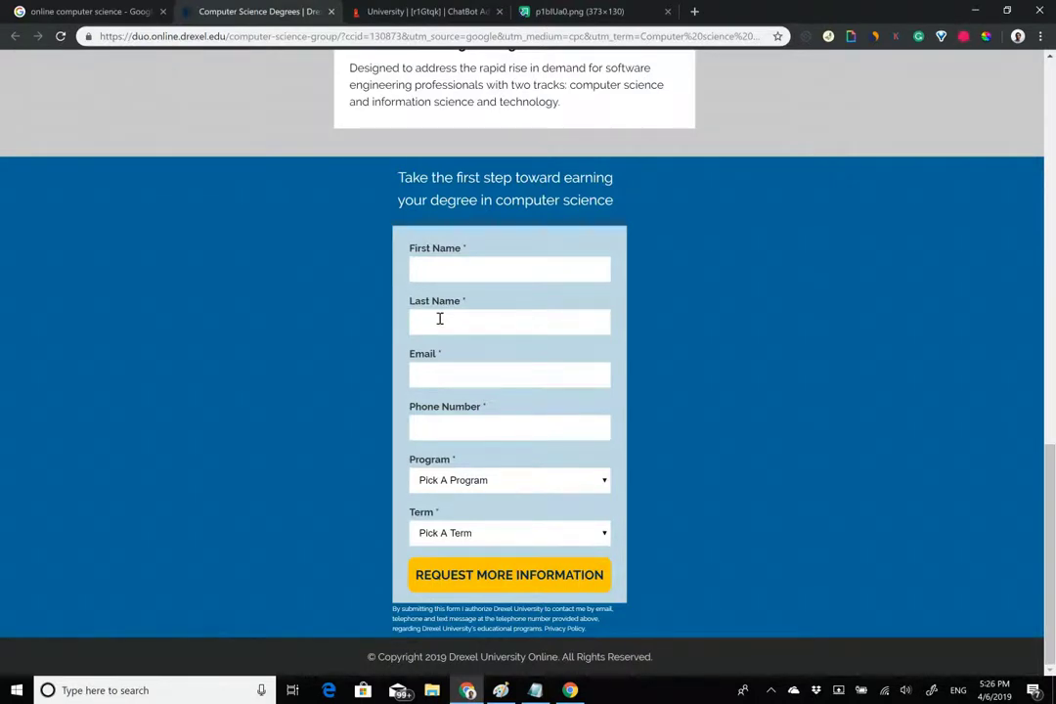
click(385, 8)
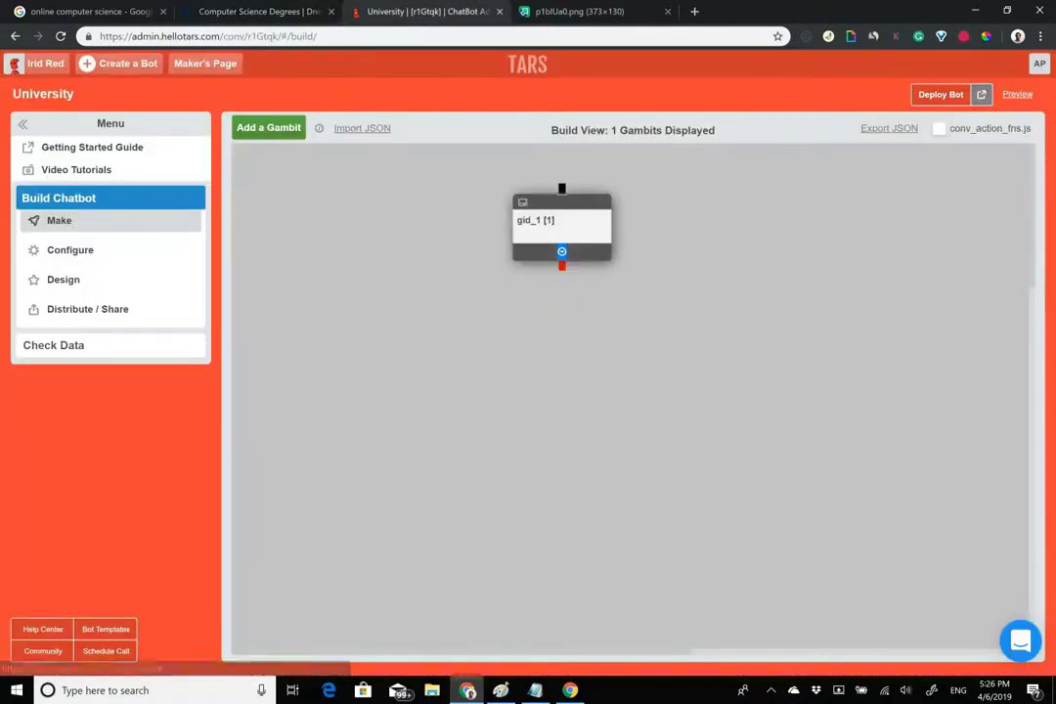
Rename the first gambit from gid_1 to 'hook'.
click(535, 220)
drag(369, 109, 90, 83)
text(hook)
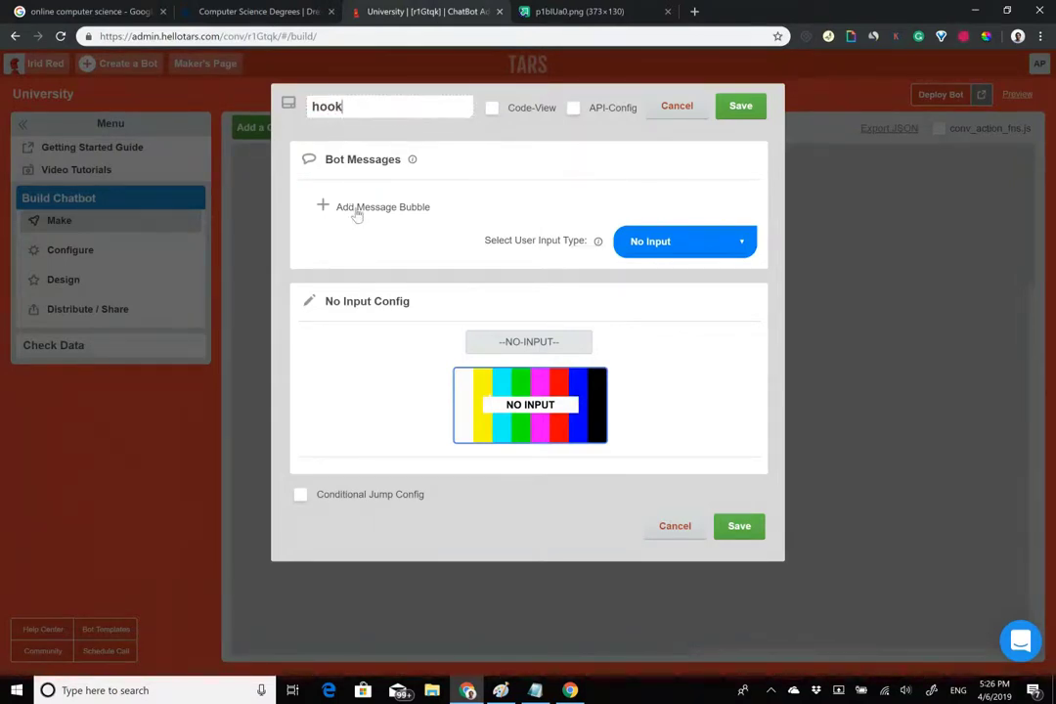
Add a bot message reading 'Welcome to Drexel University' and select 'Drexel University'.
click(358, 208)
click(358, 211)
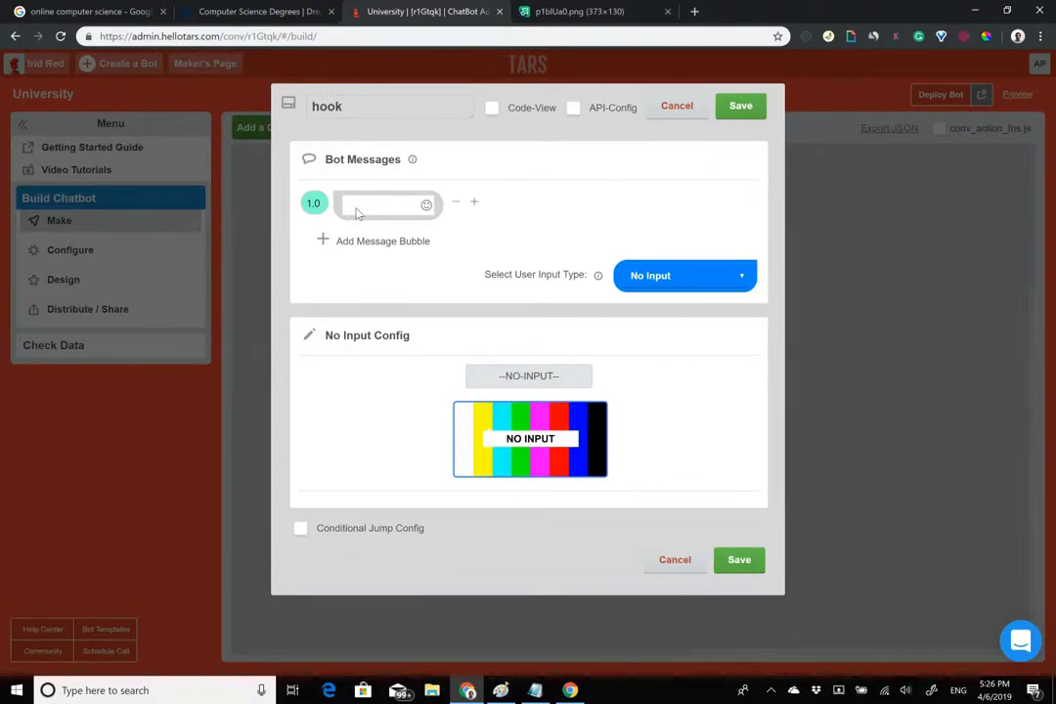
text(Welcome)
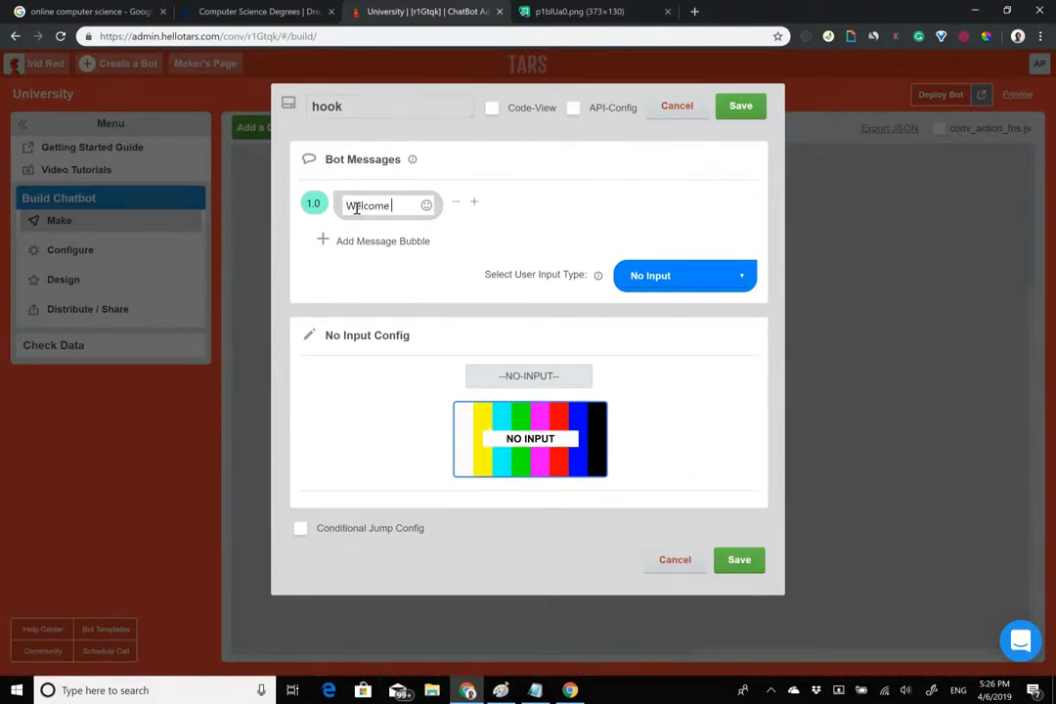
click(244, 11)
scroll(467, 161, up, 15)
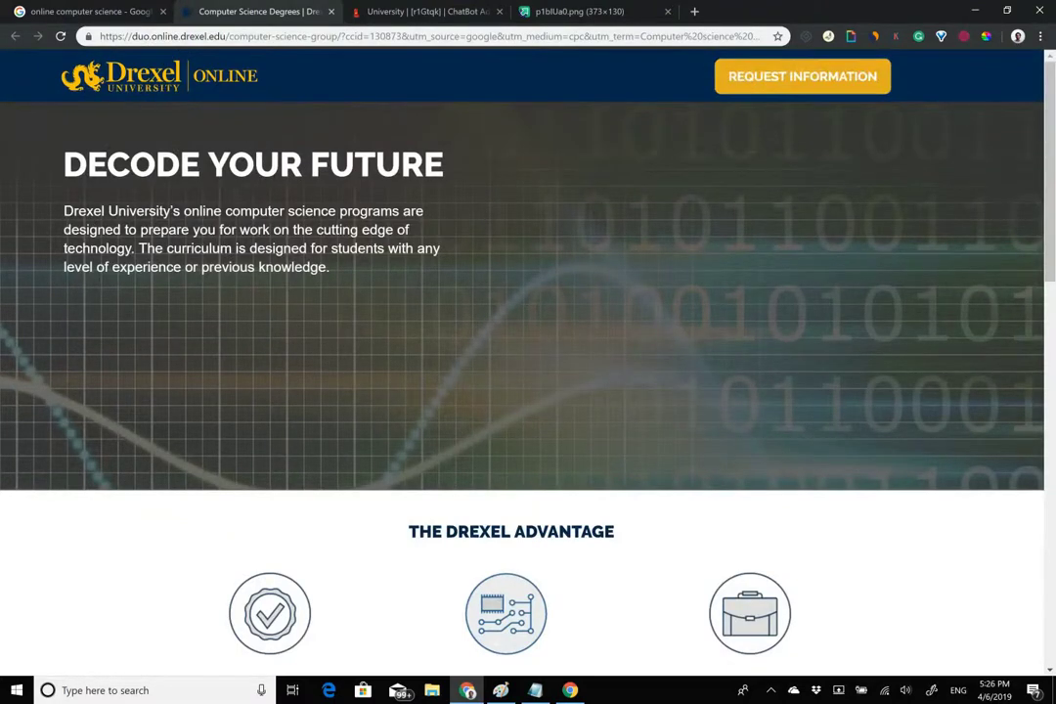
click(414, 11)
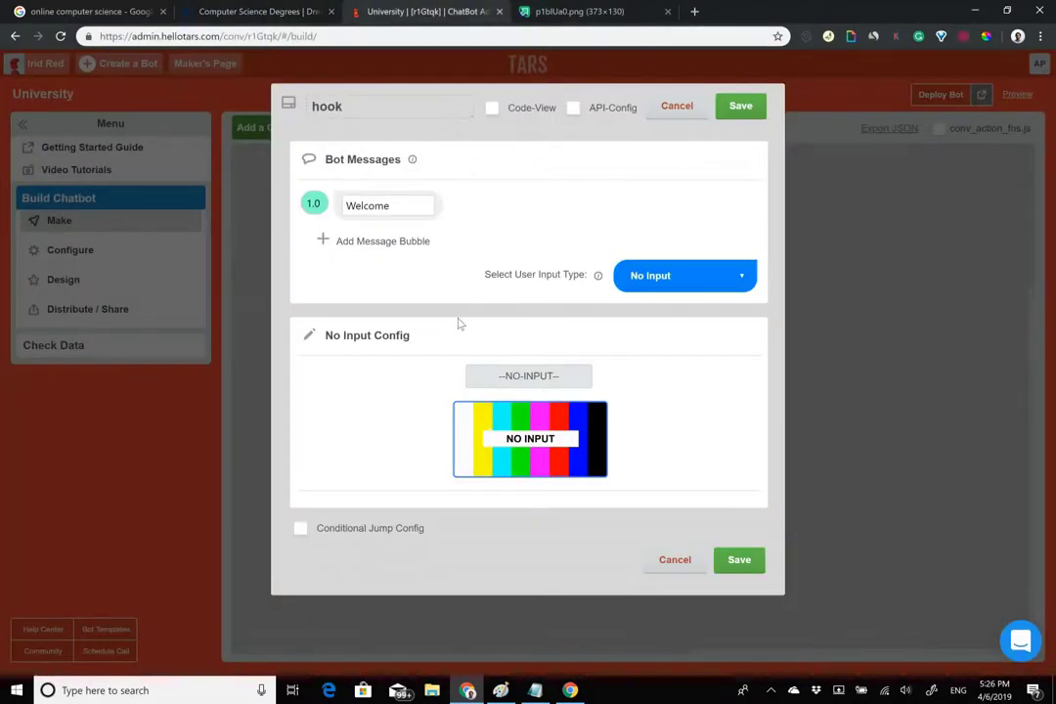
text(t)
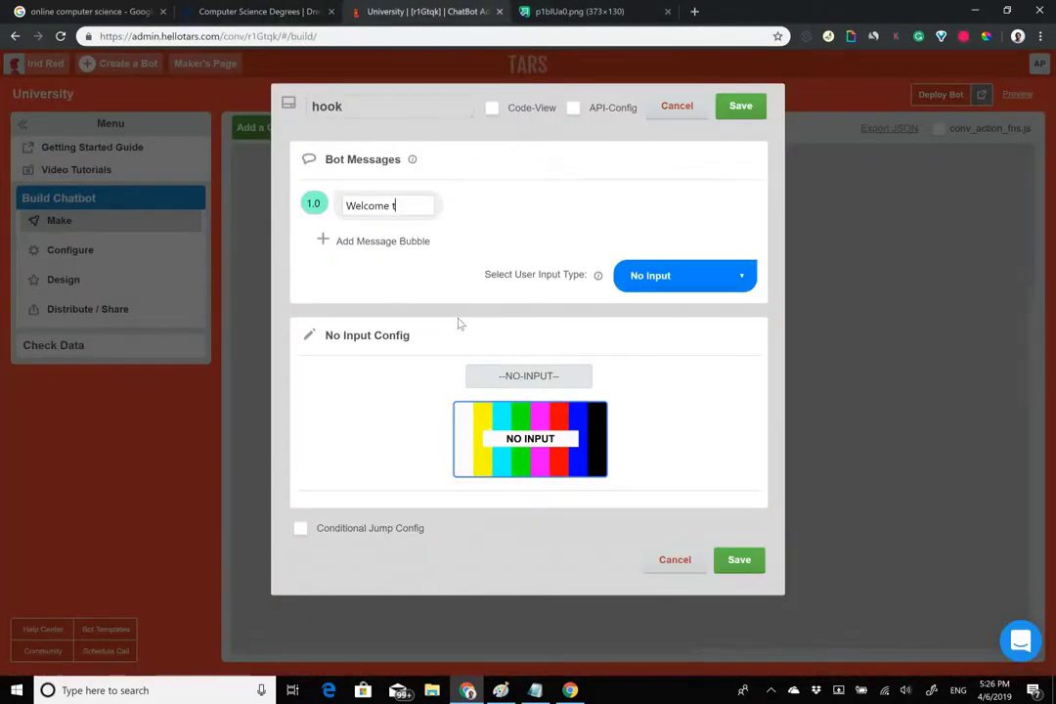
text(o Drexel University)
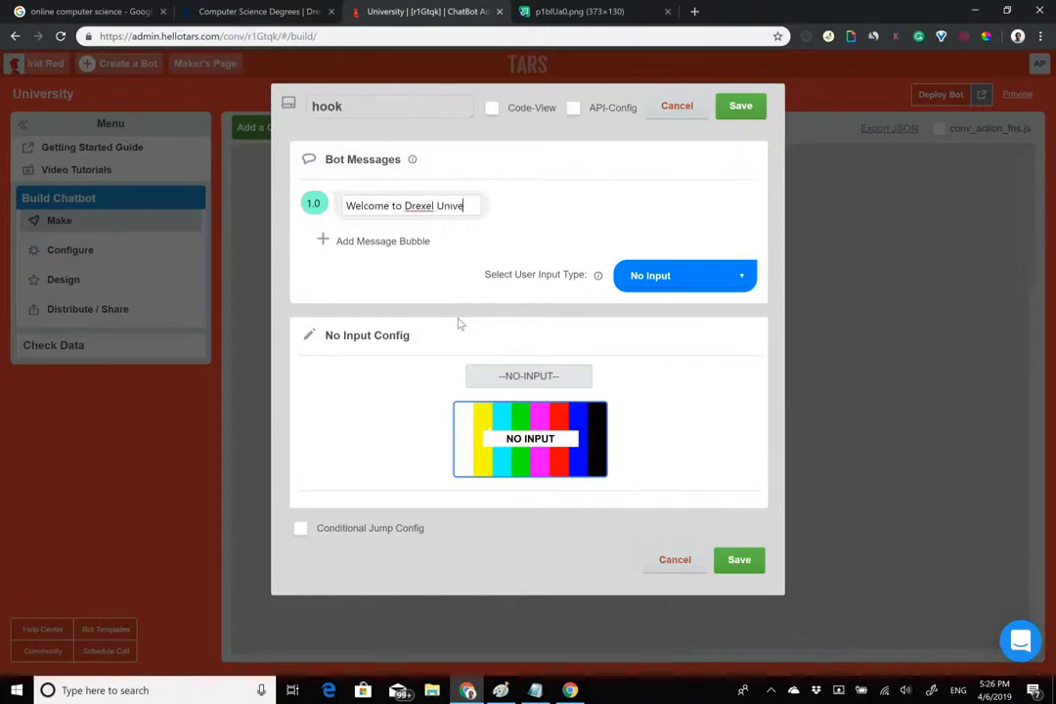
key(shift+Left)
key(shift+Left)
key(shift+Left)
key(shift+Left)
key(shift+Left)
key(shift+Left)
key(shift+Left)
key(shift+Left)
key(shift+Left)
key(shift+Left)
key(shift+Left)
key(shift+Left)
key(shift+Left)
key(shift+Left)
key(shift+Left)
key(shift+Left)
key(shift+Left)
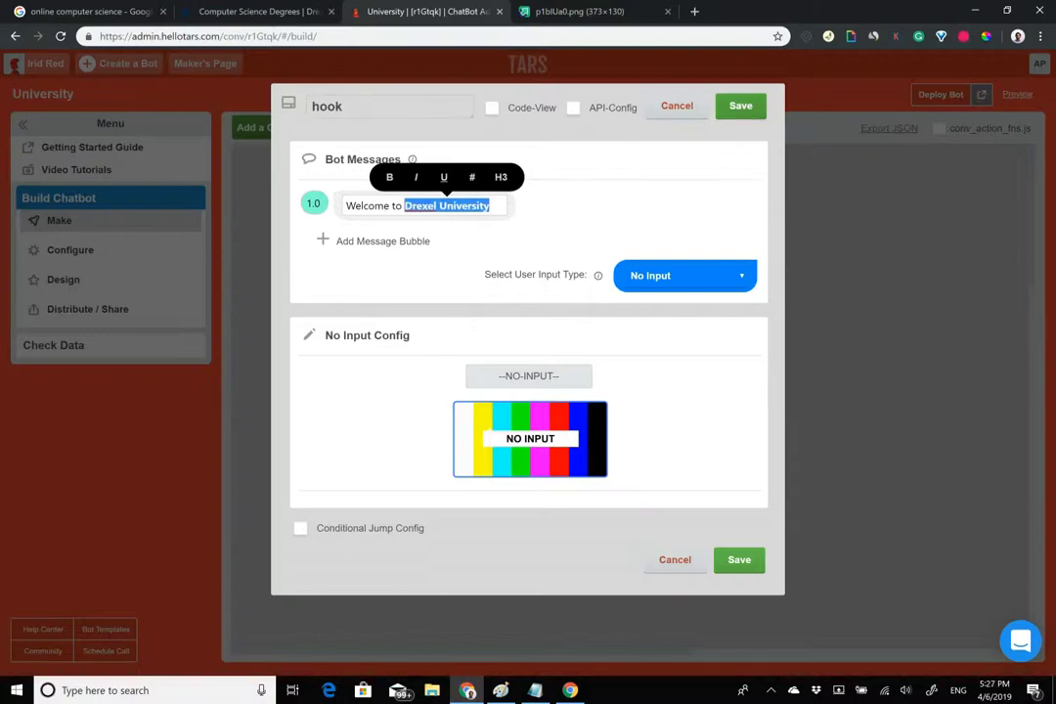
Copy the Drexel logo's image address from the imgur tab.
click(576, 10)
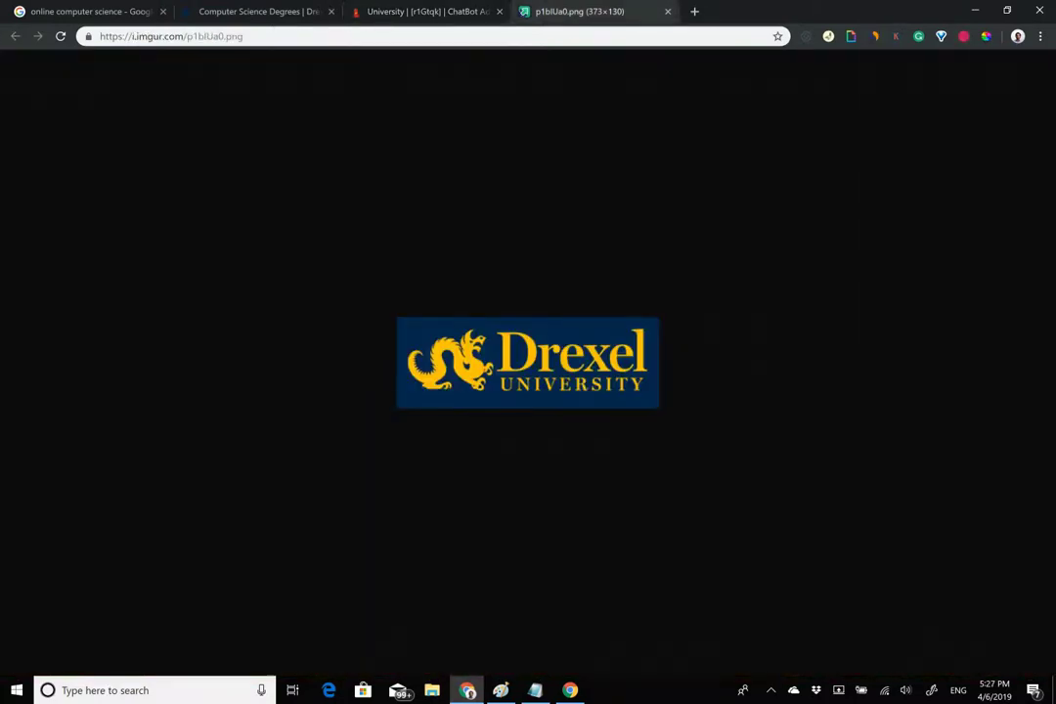
right_click(544, 354)
click(596, 415)
click(411, 12)
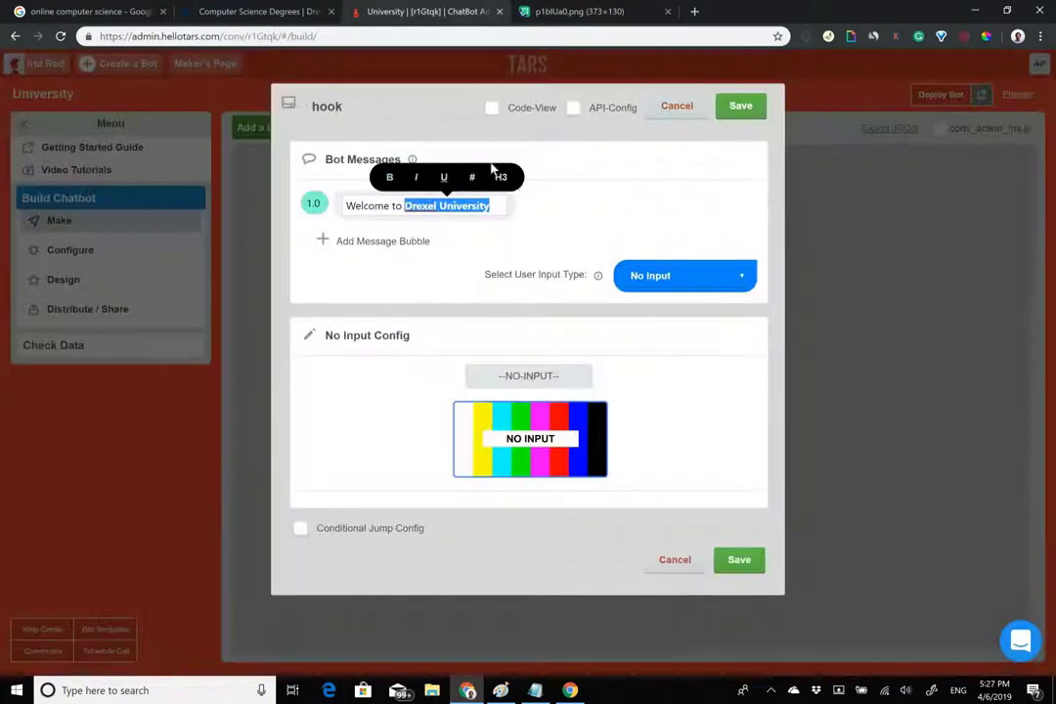
Bold 'Drexel University' and add the logo image to the welcome message by its URL.
click(546, 202)
click(564, 202)
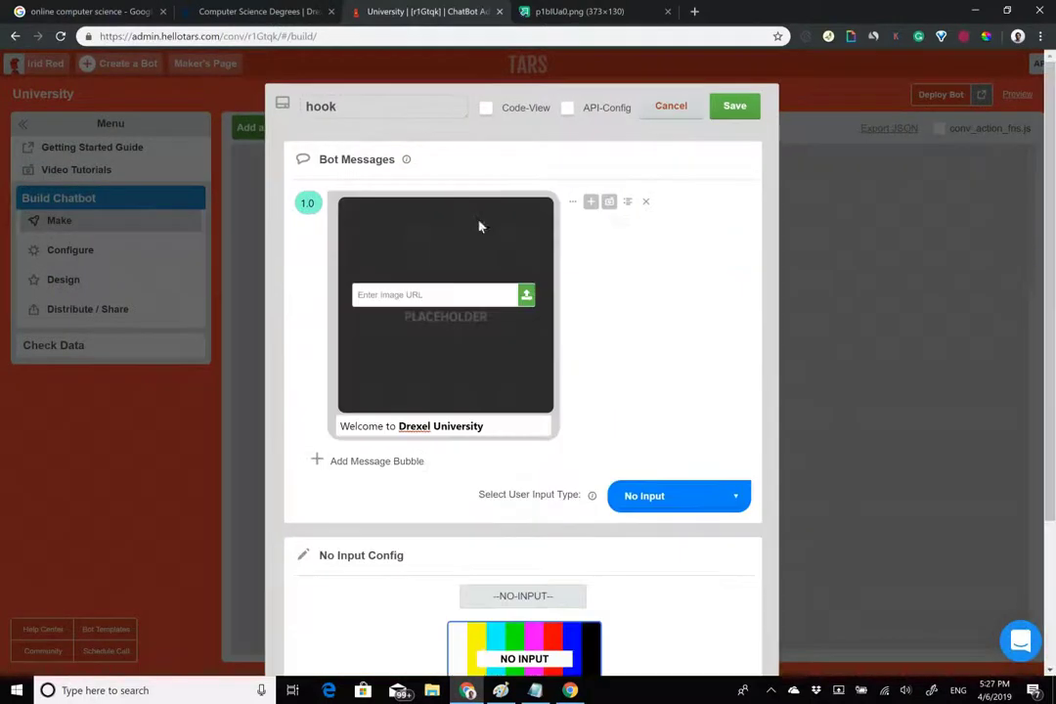
click(466, 296)
key(ctrl+v)
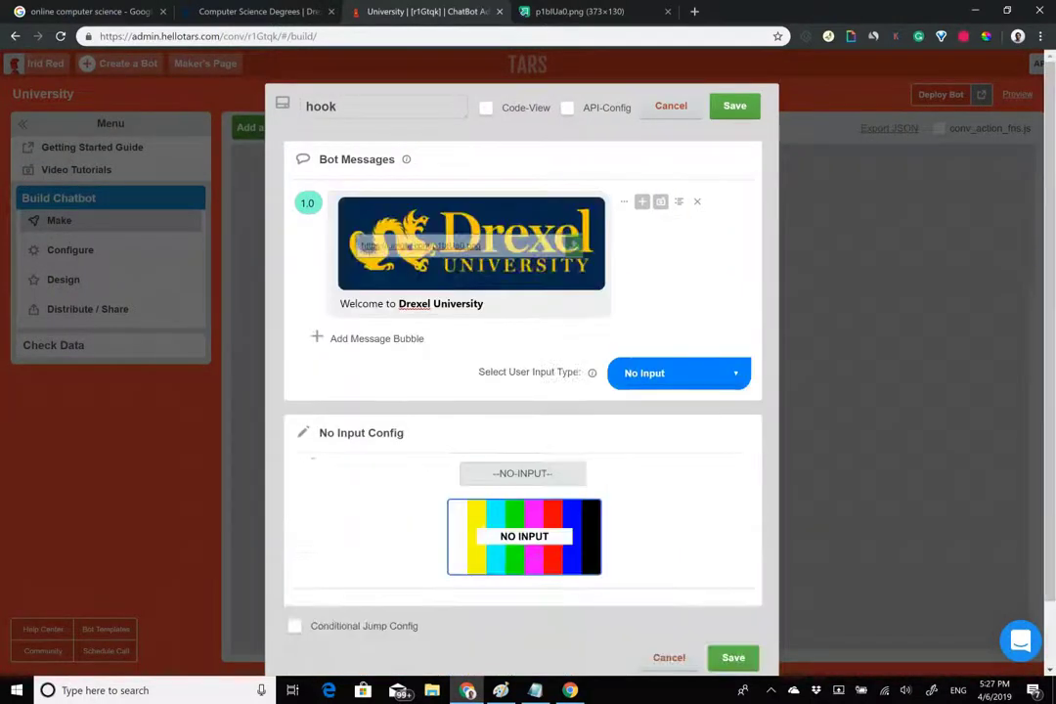
Review the Drexel computer science page, then return to the gambit editor.
click(306, 10)
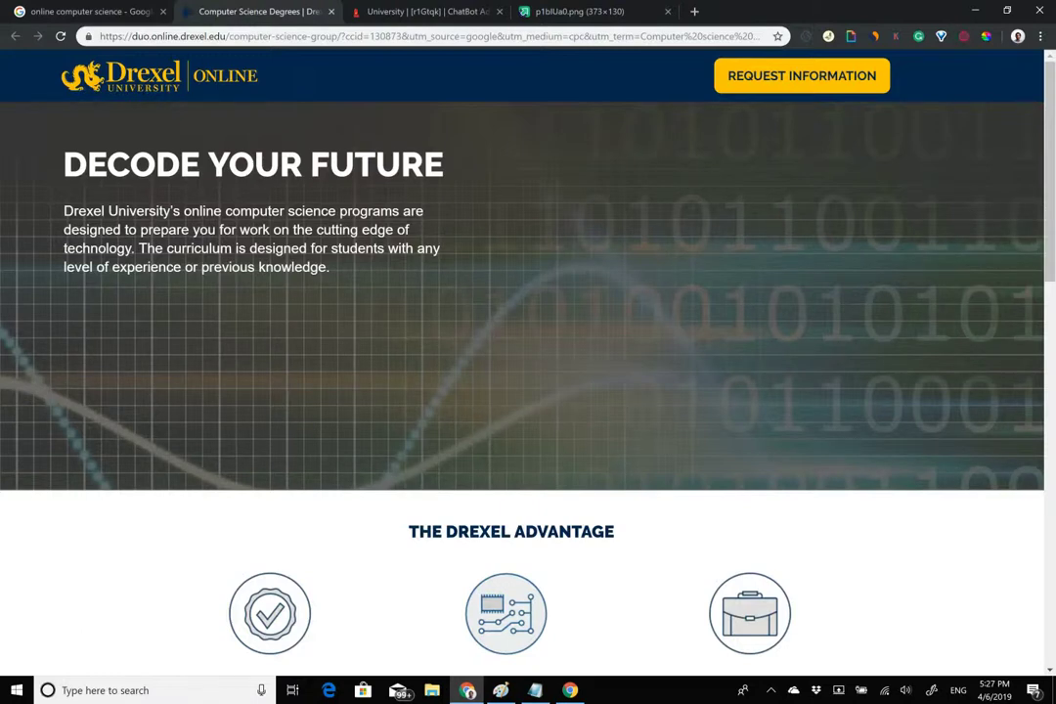
scroll(528, 293, down, 1)
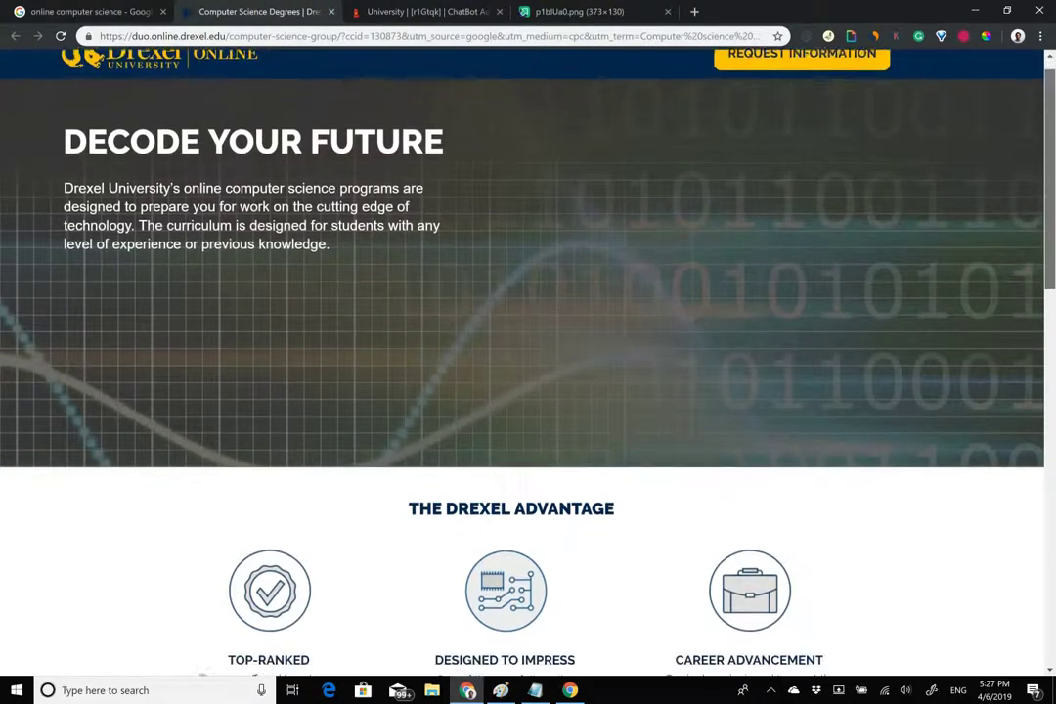
scroll(528, 362, down, 1)
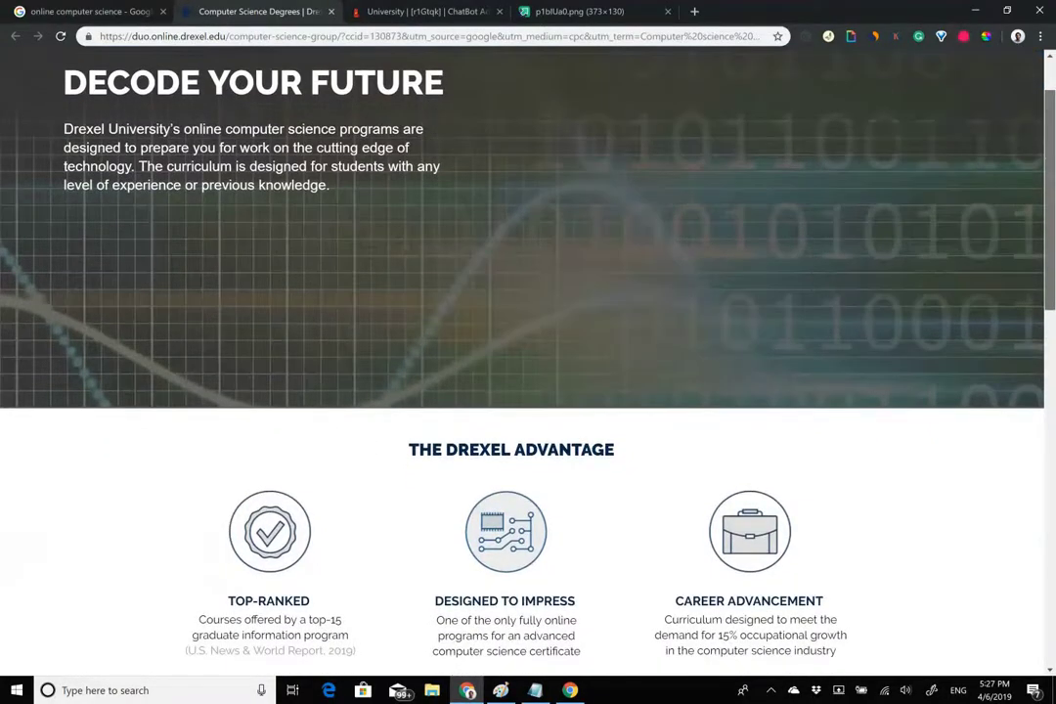
scroll(528, 362, down, 2)
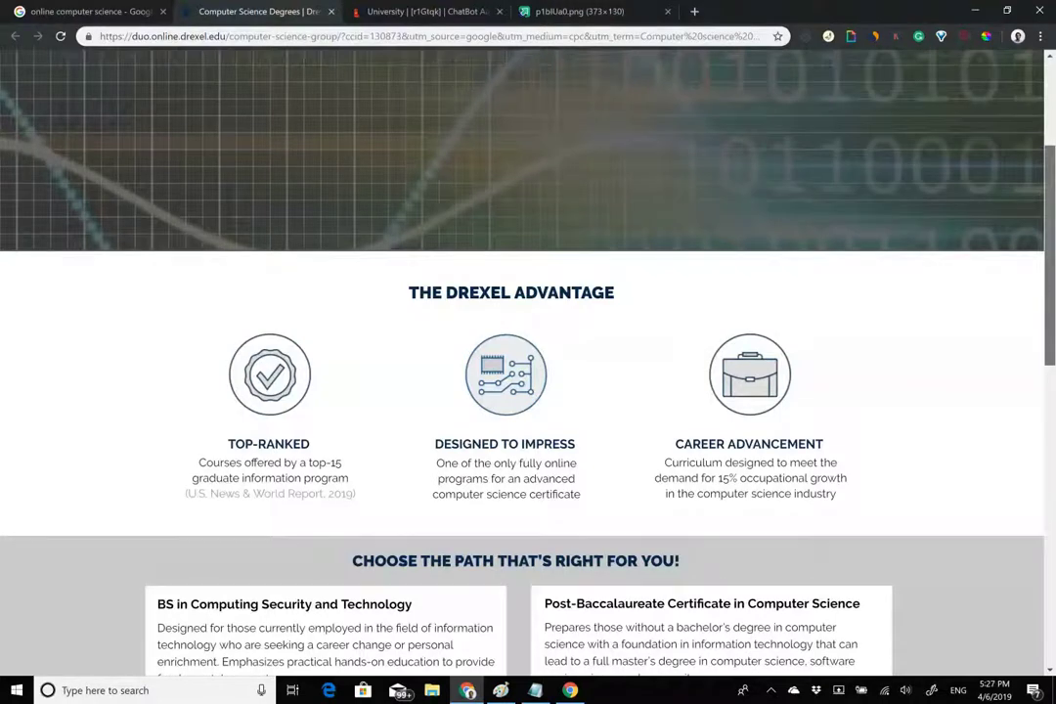
scroll(528, 362, up, 1)
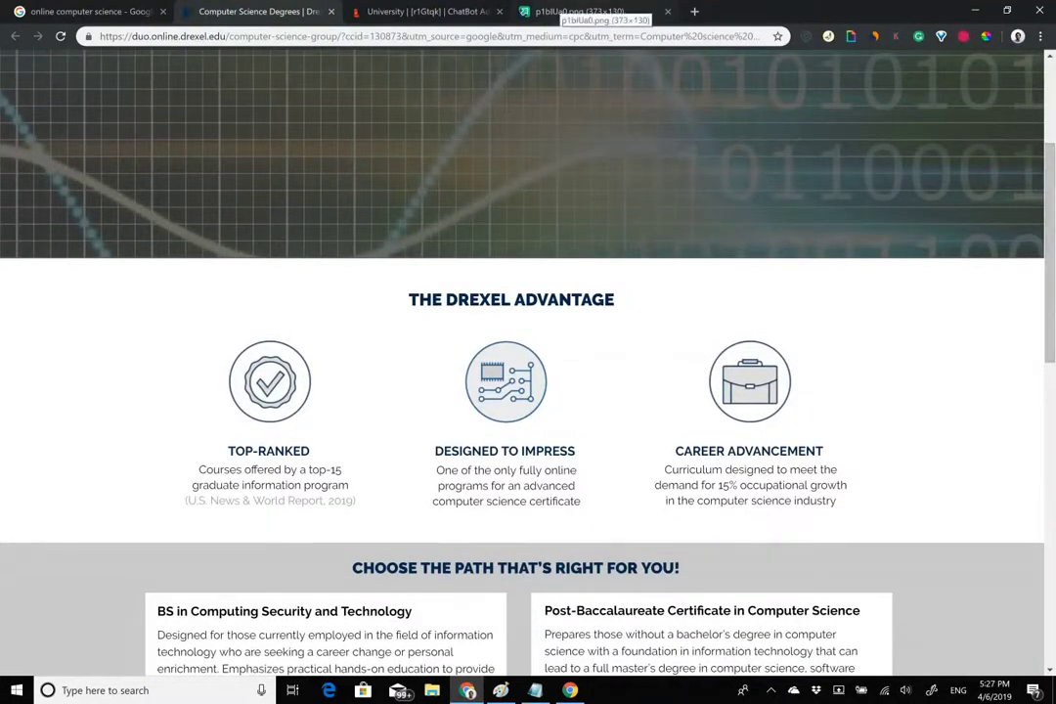
click(415, 12)
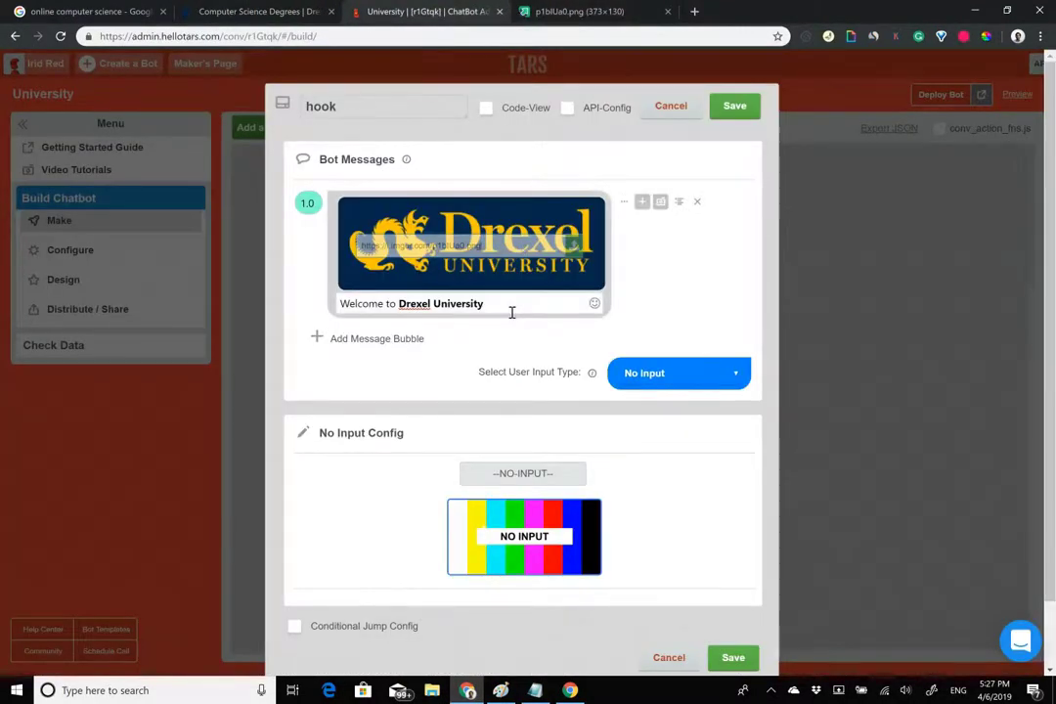
Add an empty second message bubble to the hook and return to Drexel's 'Decode Your Future' intro.
click(376, 339)
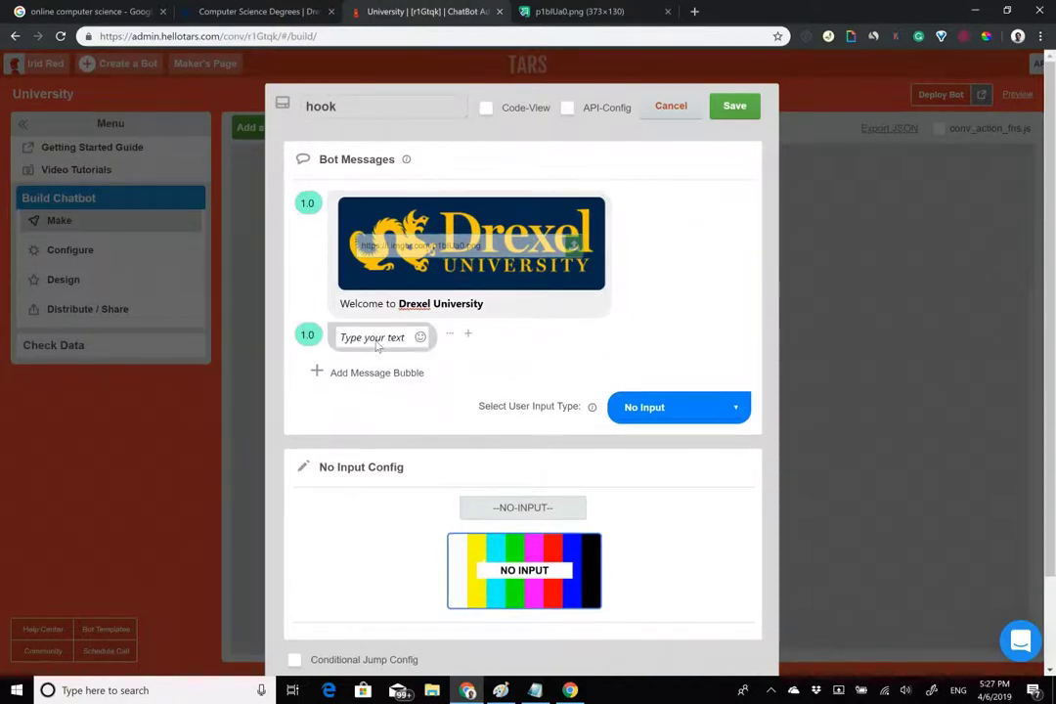
click(376, 342)
text(We)
key(BackSpace)
key(BackSpace)
click(270, 11)
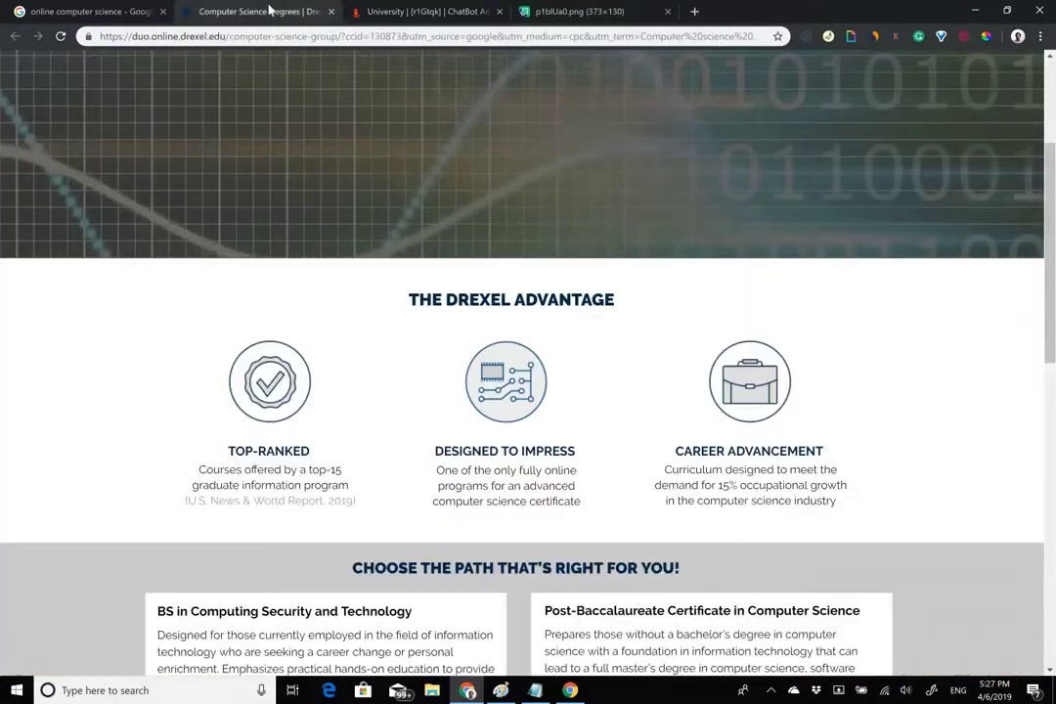
scroll(445, 196, up, 3)
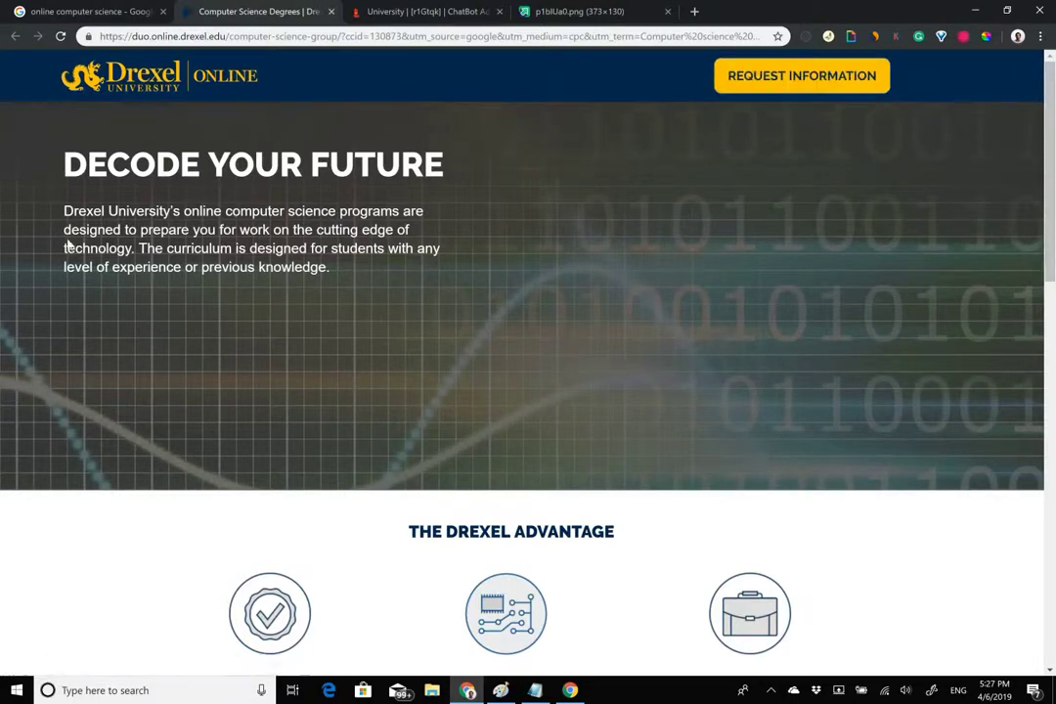
Copy Drexel's 'Decode Your Future' intro paragraph into the second message.
drag(58, 224, 215, 249)
click(410, 288)
drag(345, 275, 398, 7)
click(398, 7)
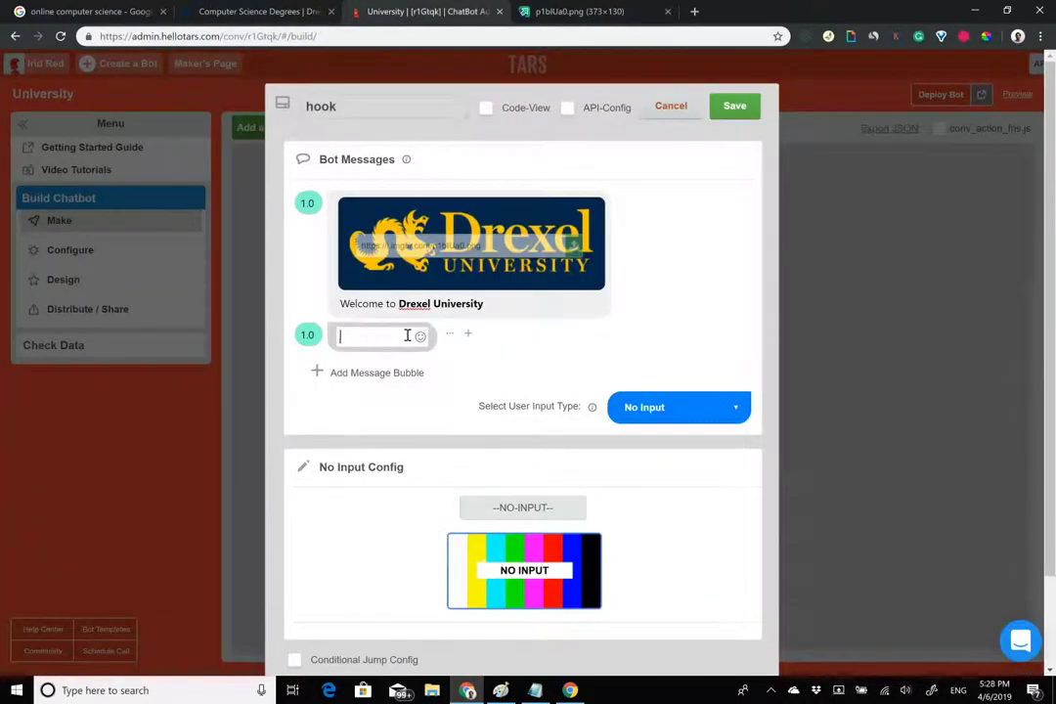
key(ctrl+v)
key(ctrl+z)
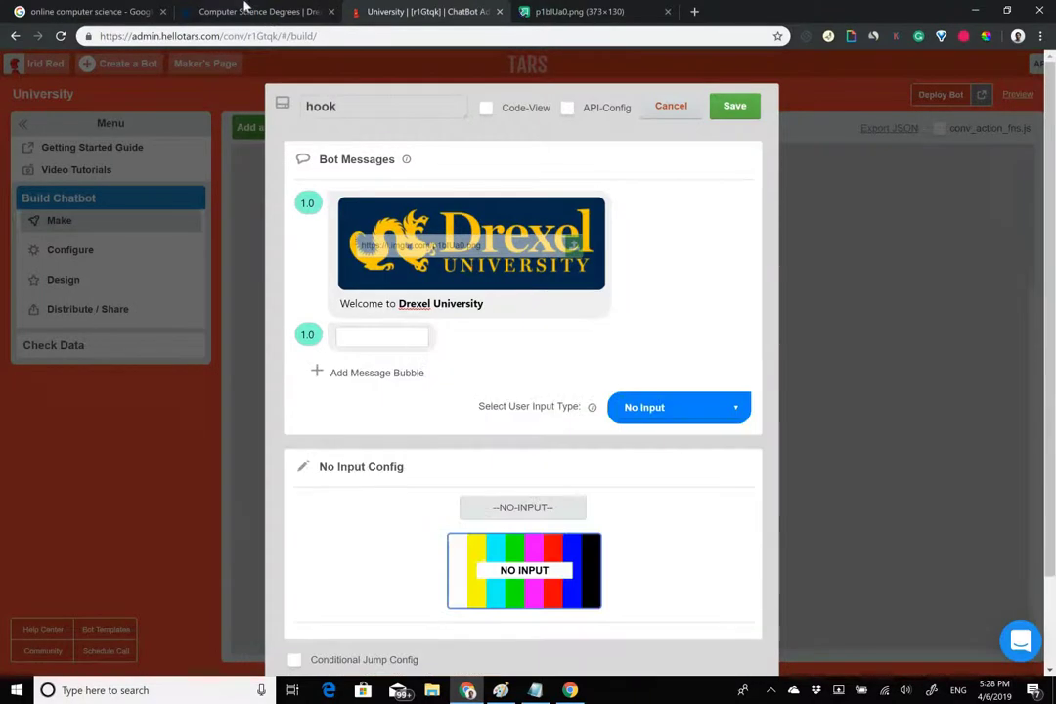
click(256, 10)
drag(396, 270, 65, 211)
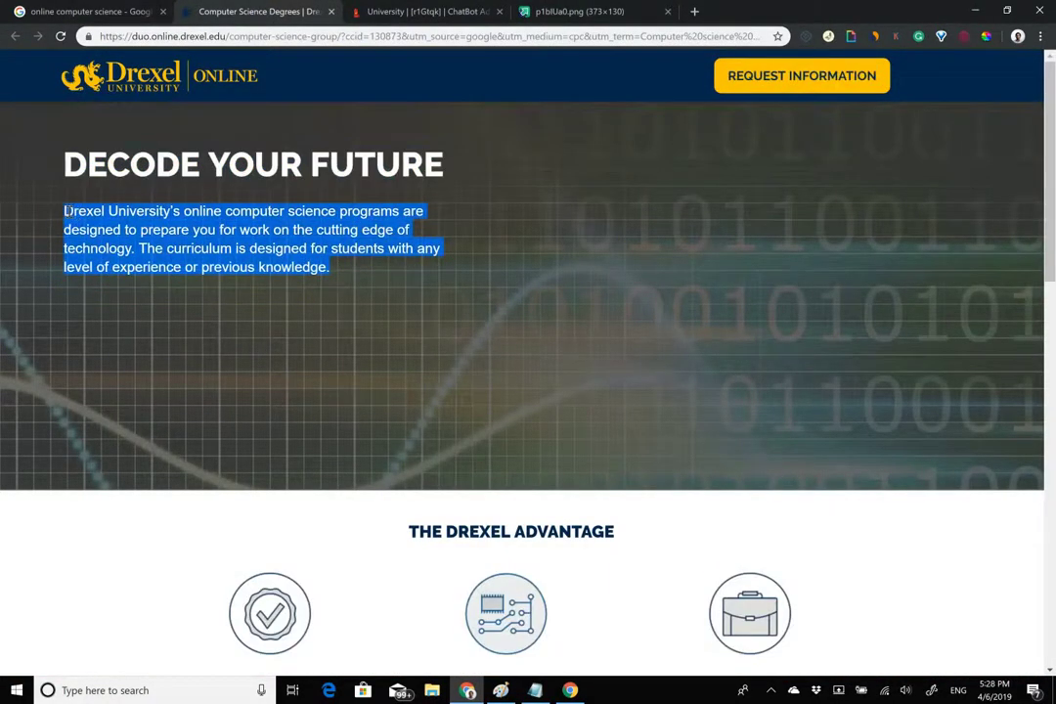
key(ctrl+c)
click(421, 11)
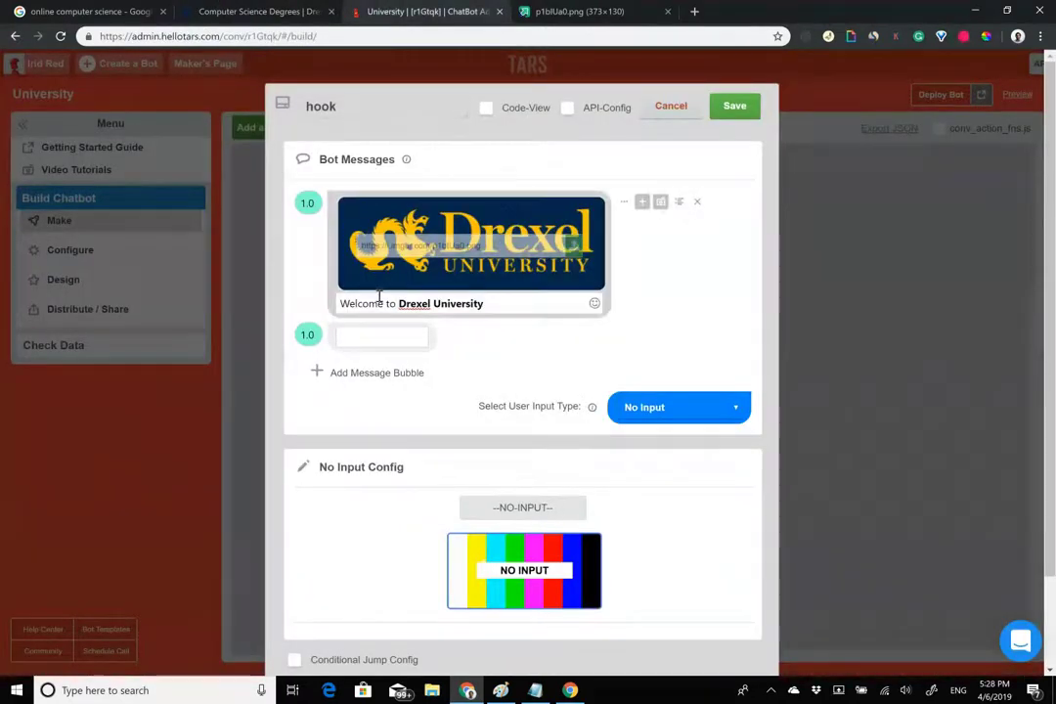
key(ctrl+v)
Trim the message: drop the last sentence, start with 'Our', remove 'are designed to', bold 'online computer science programs'.
drag(557, 374, 396, 362)
key(BackSpace)
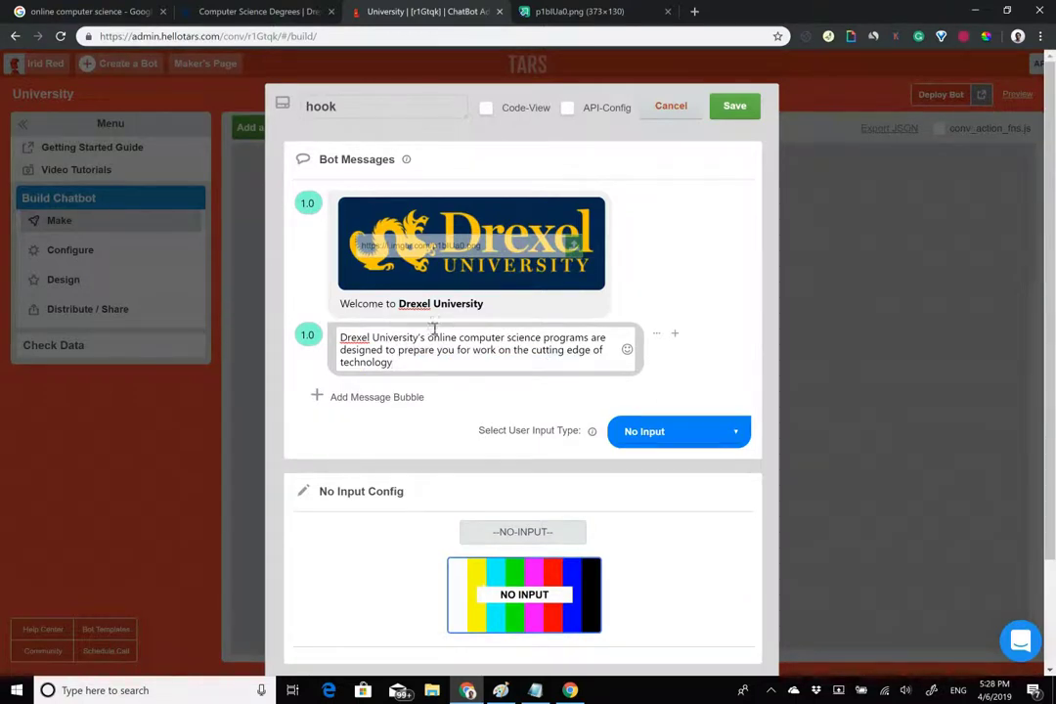
drag(425, 338, 266, 334)
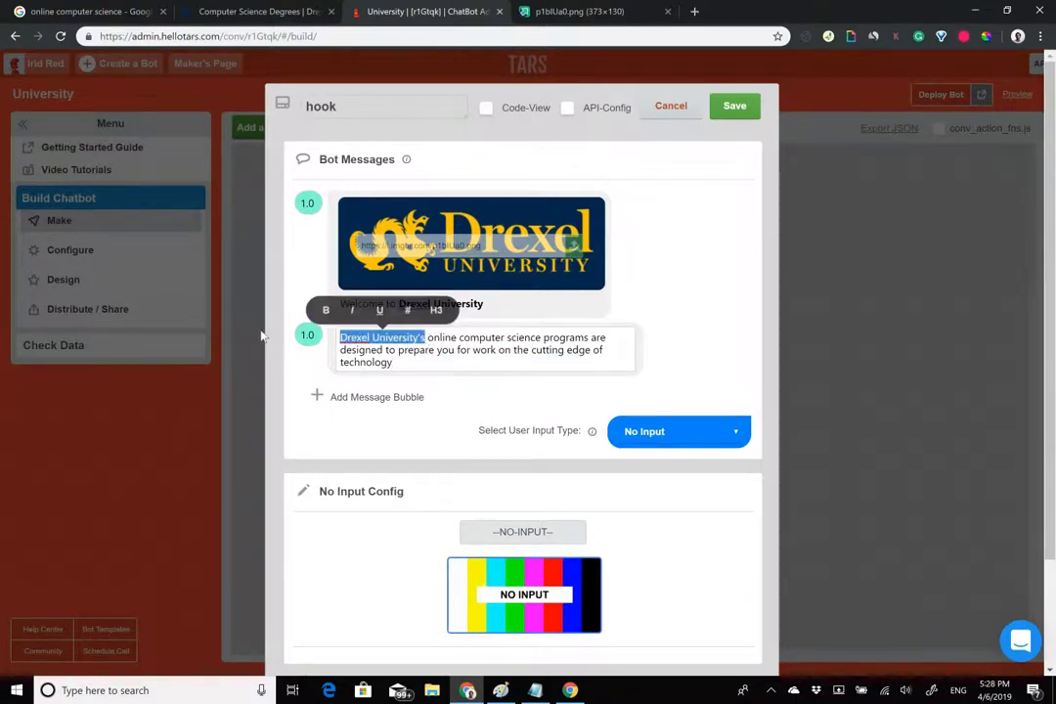
text(Our)
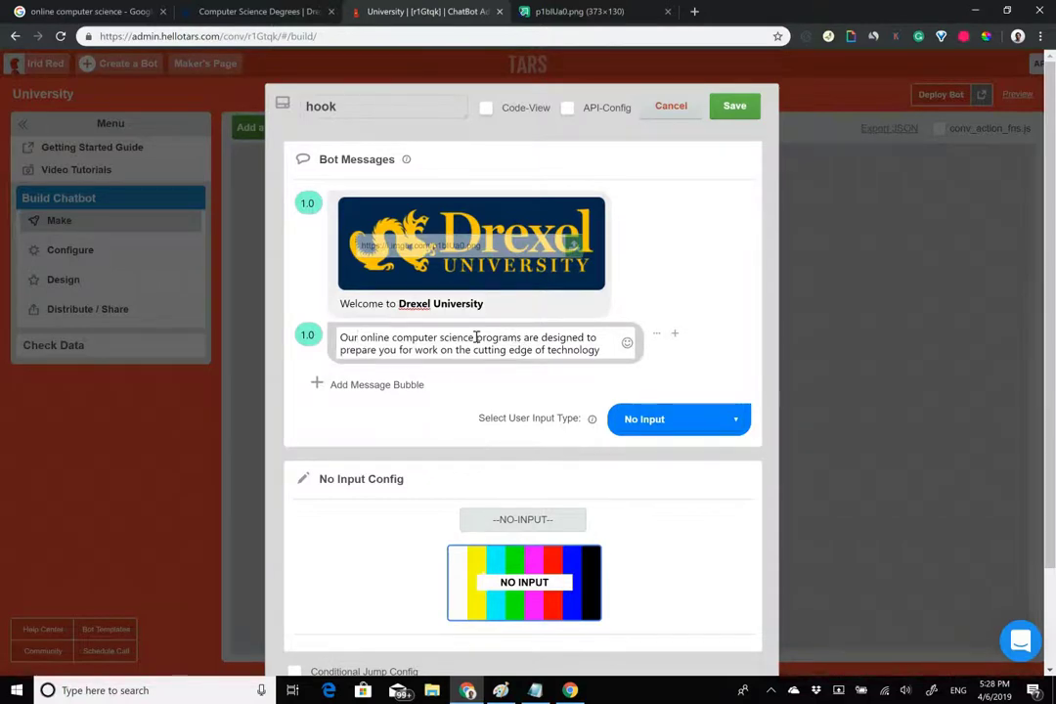
drag(524, 339, 596, 339)
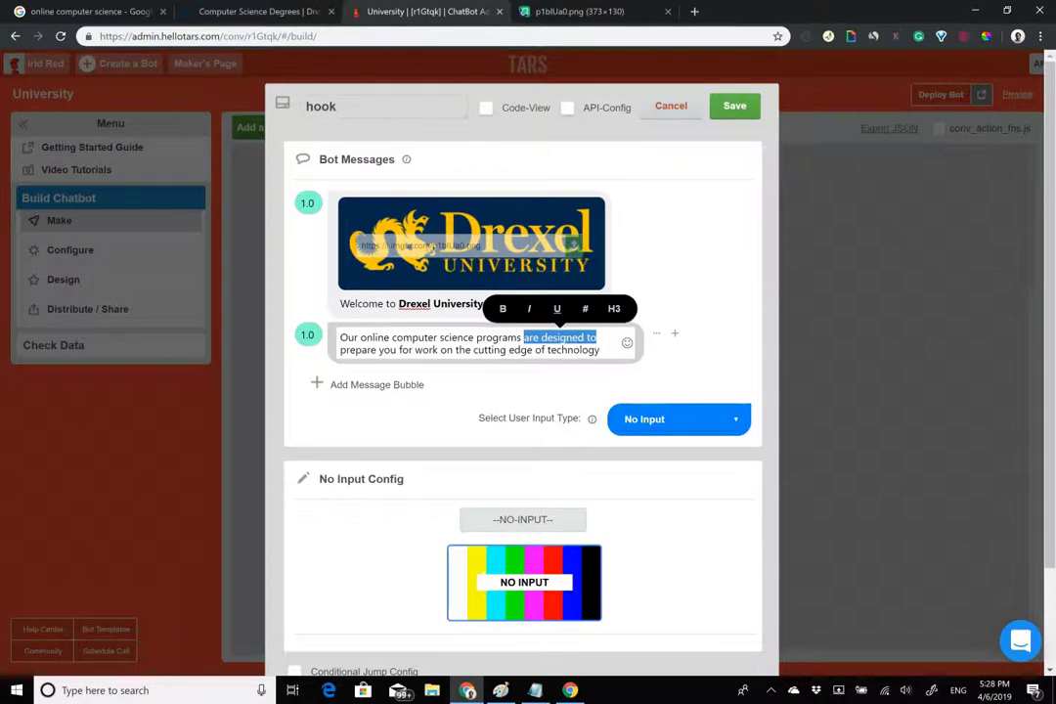
key(BackSpace)
key(BackSpace)
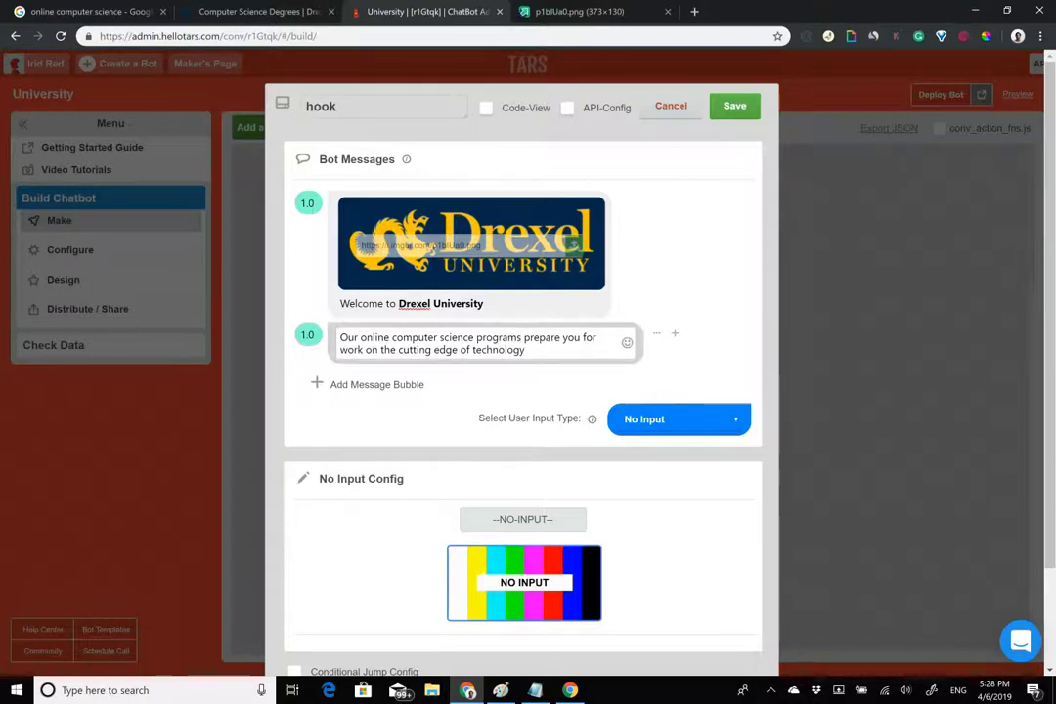
drag(362, 338, 523, 337)
key(ctrl+b)
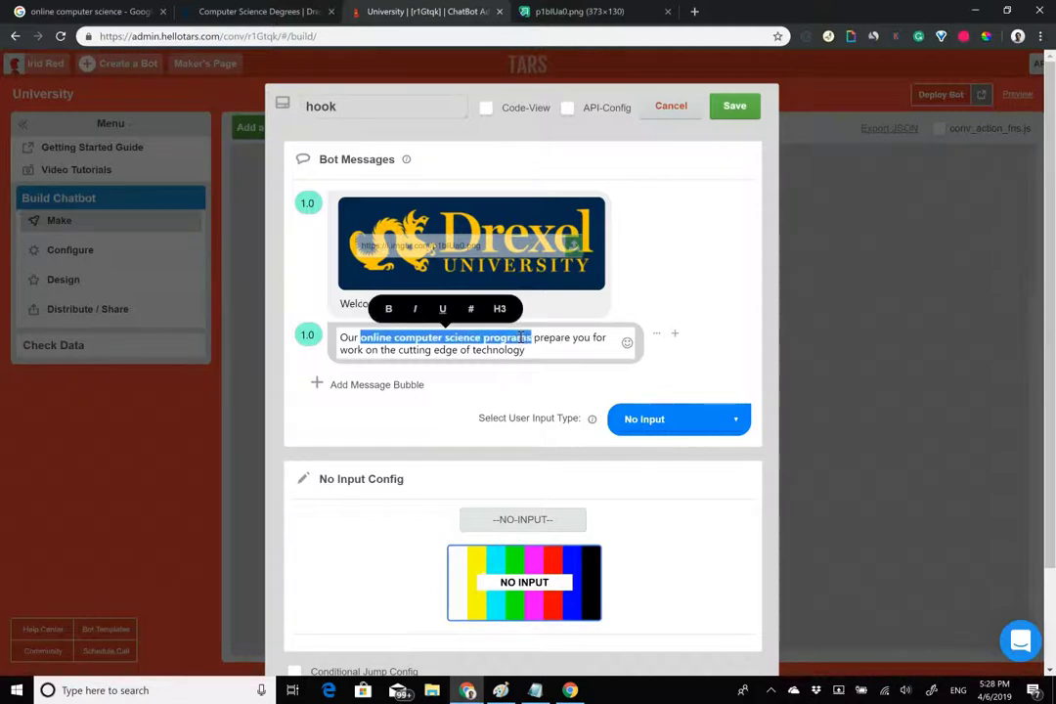
click(268, 334)
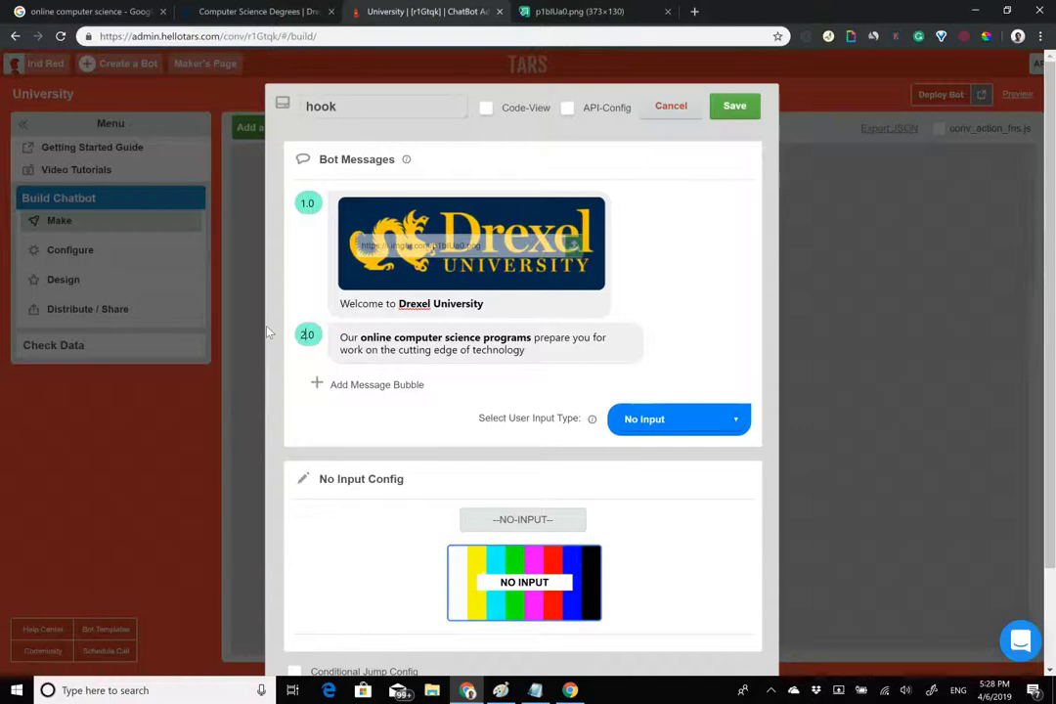
click(270, 12)
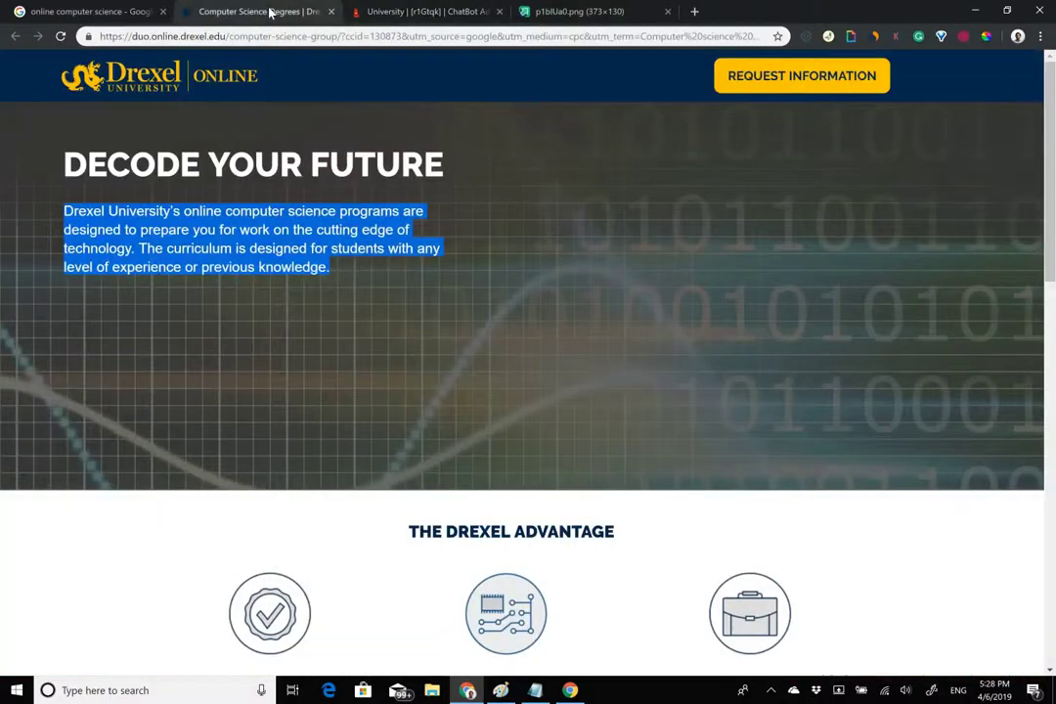
Return to the Google results for 'online computer science program'.
click(360, 266)
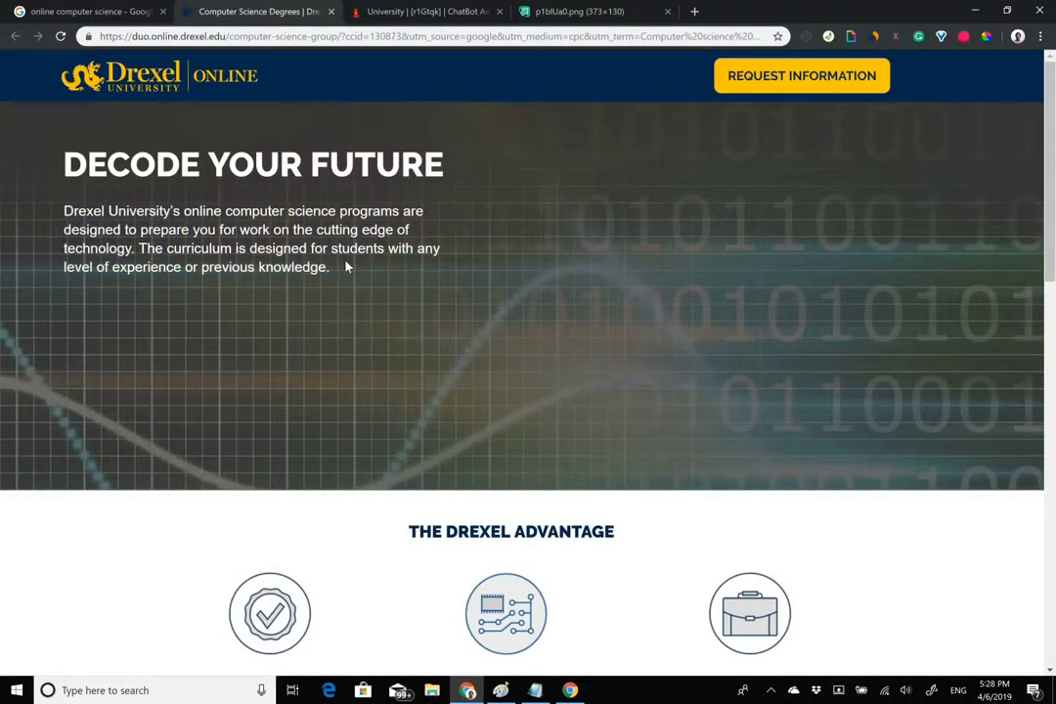
click(128, 8)
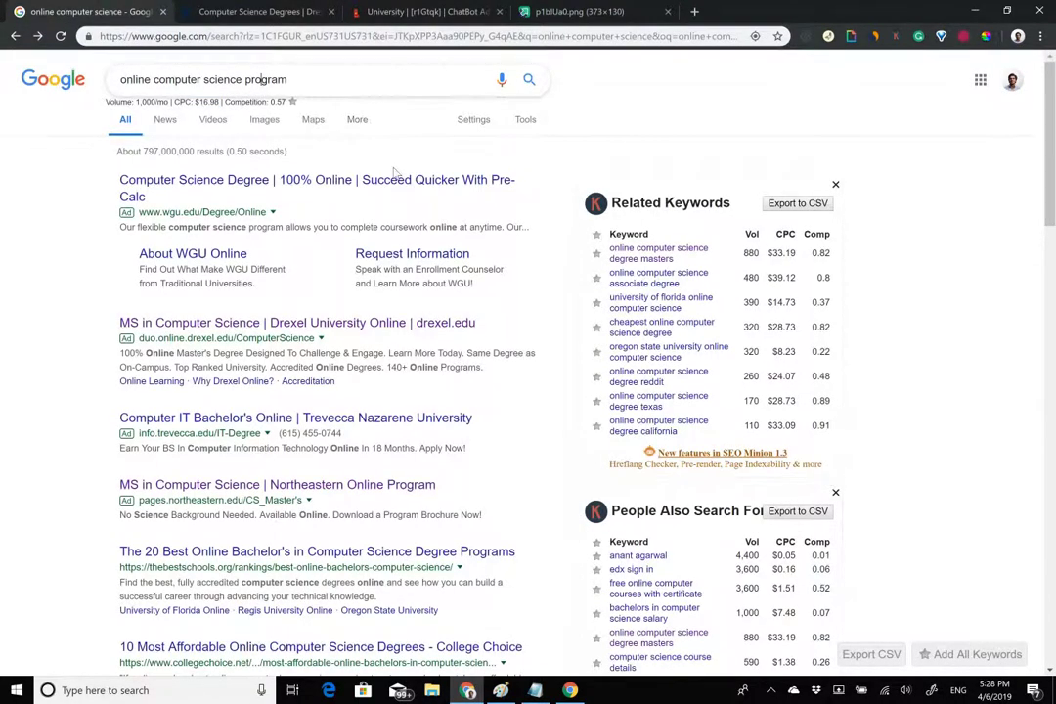
scroll(394, 165, down, 2)
scroll(394, 165, up, 2)
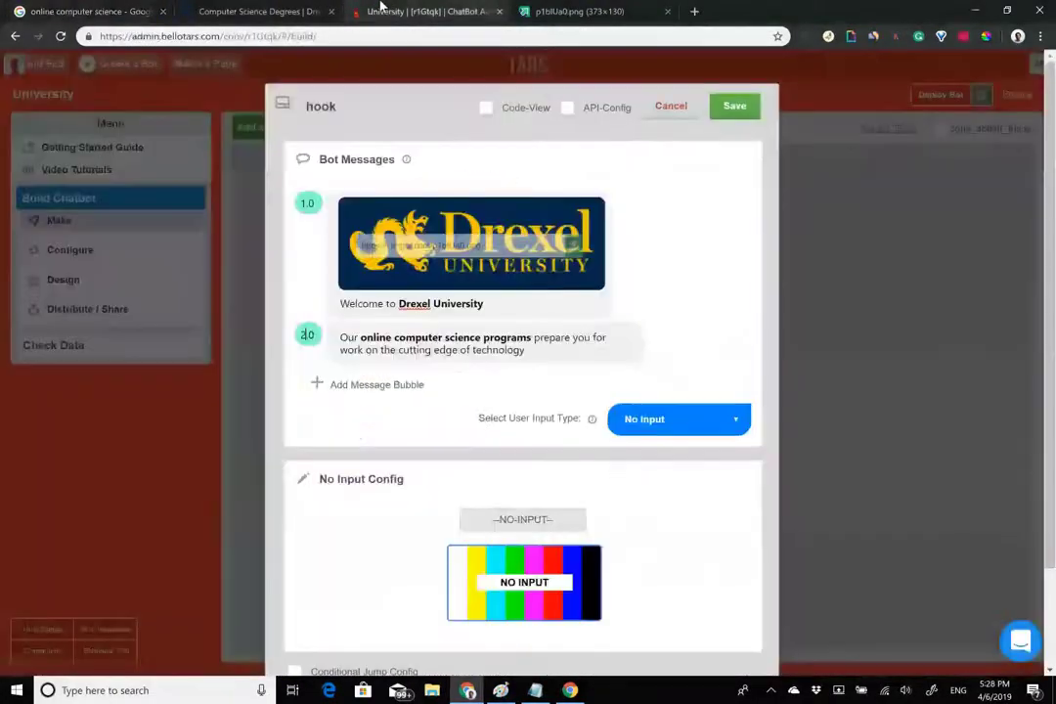
Reopen the hook editor and reselect the second message's text, leaving its wording unchanged.
click(416, 11)
click(448, 346)
key(ctrl+a)
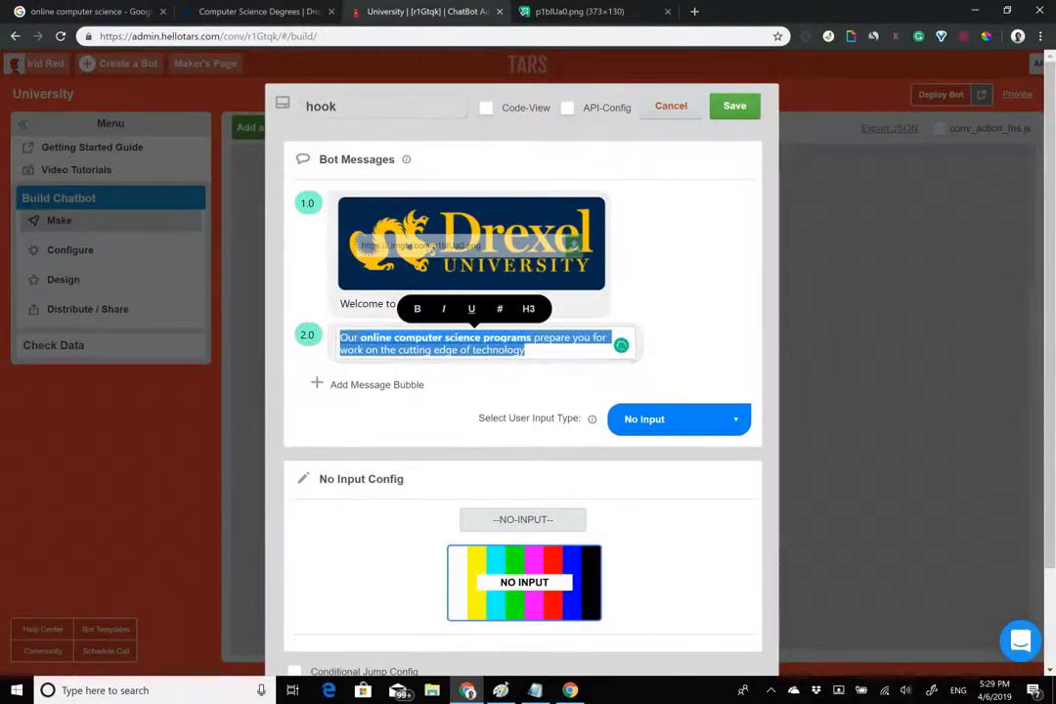
click(627, 345)
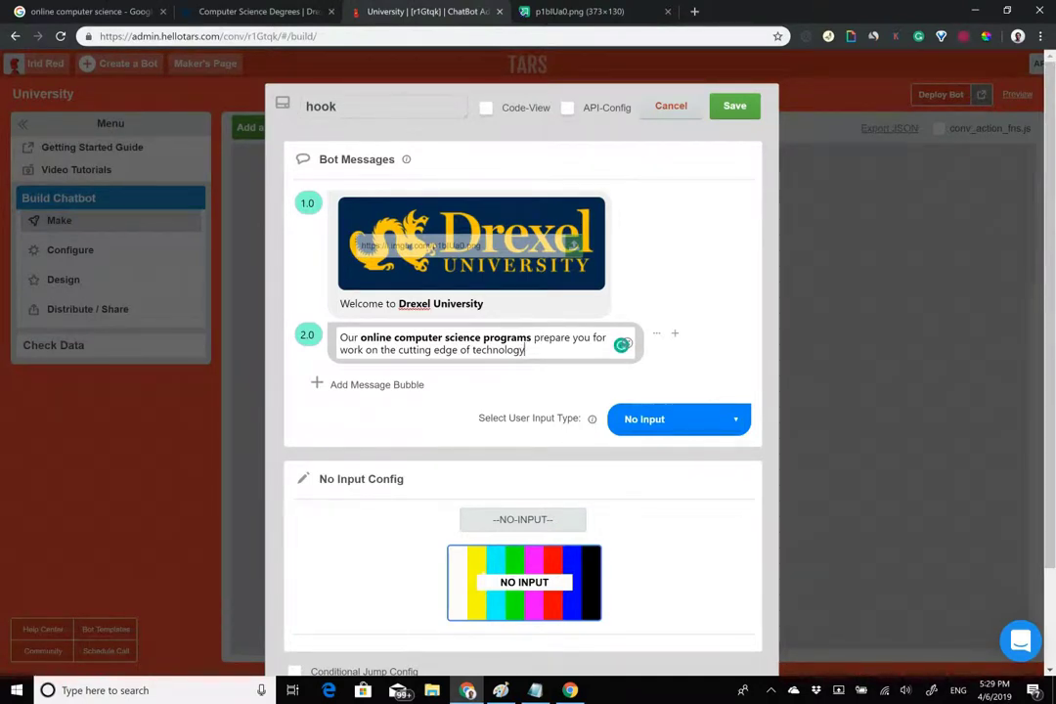
key(shift+Left)
key(shift+Left)
drag(513, 350, 544, 339)
key(shift+Left)
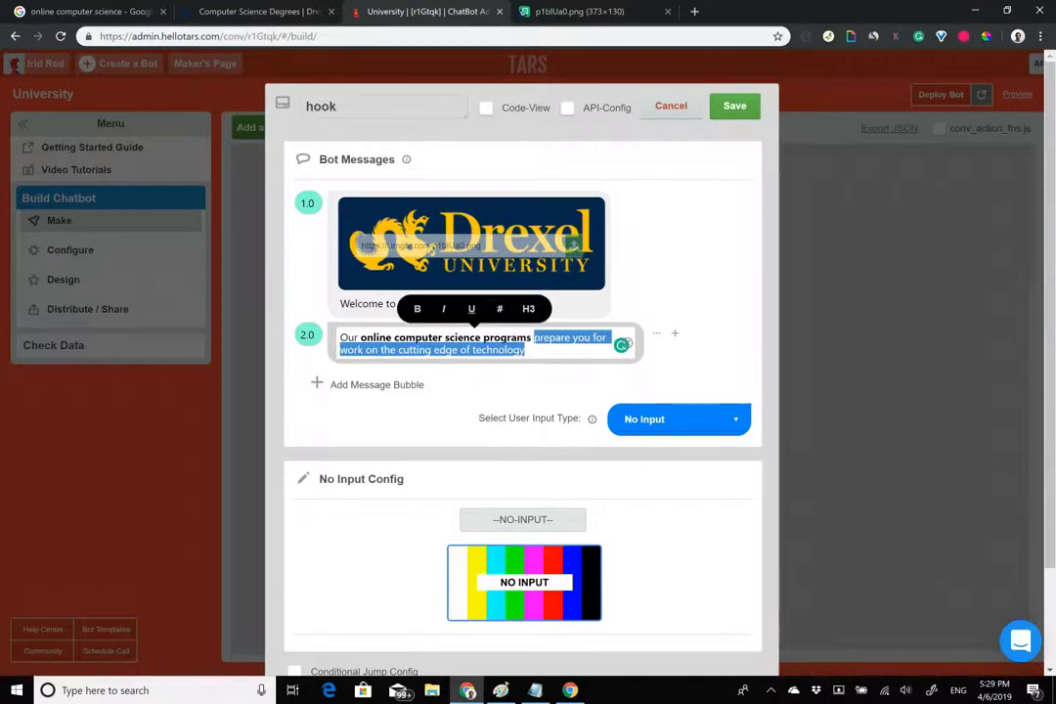
key(Right)
drag(525, 350, 336, 334)
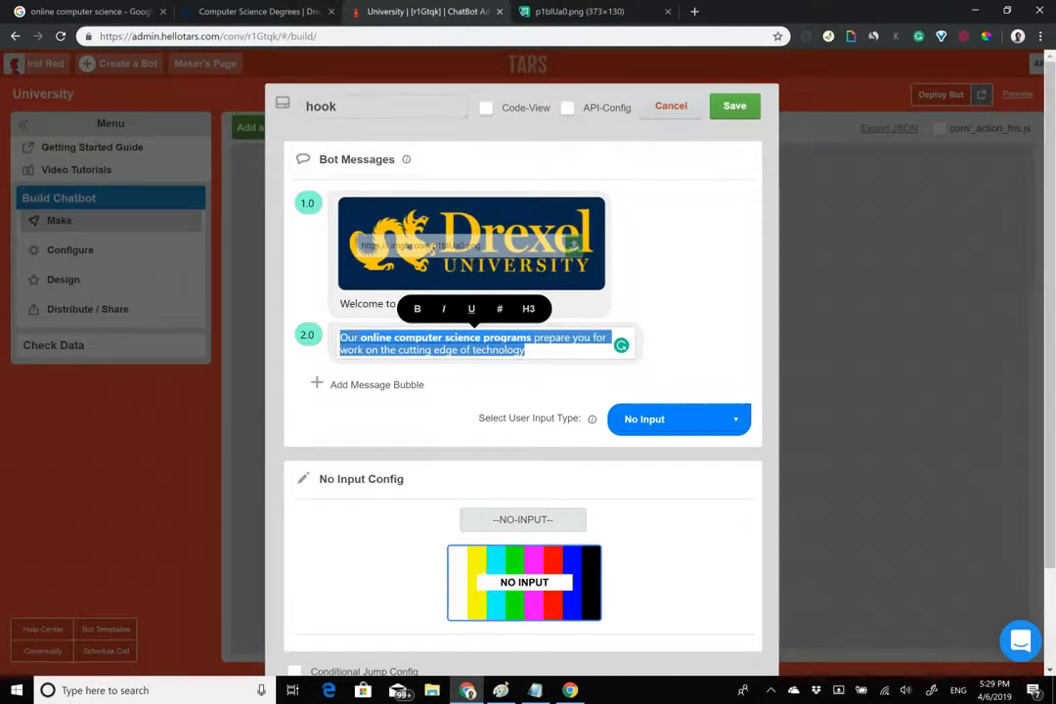
Add a third hook message reading 'Request more information below'.
click(376, 384)
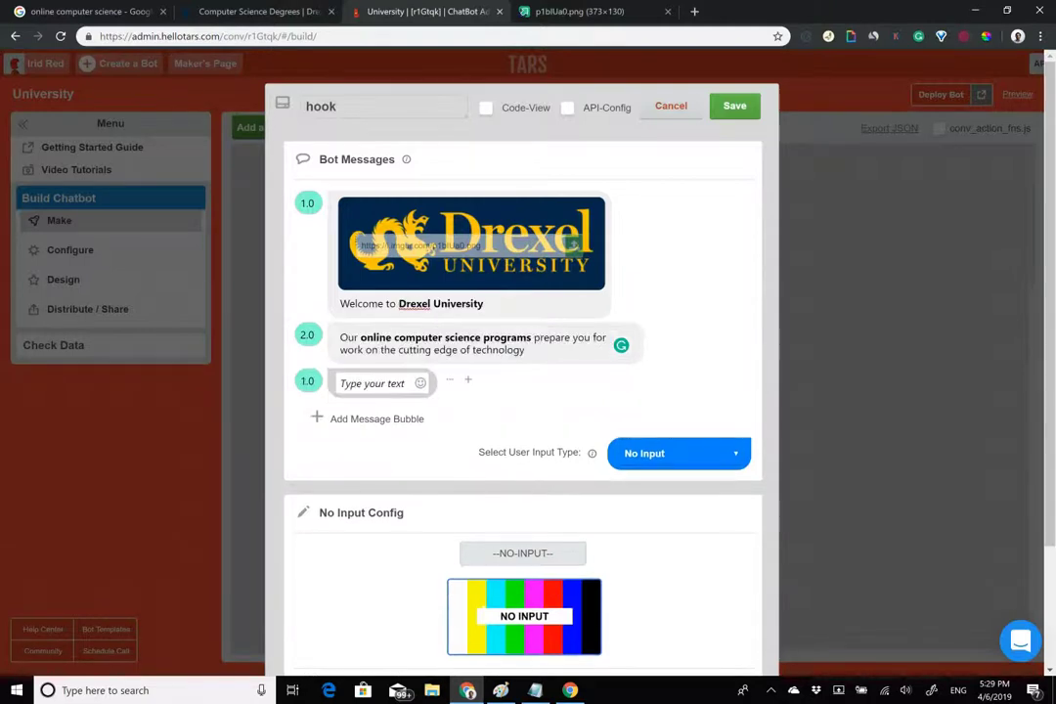
click(278, 12)
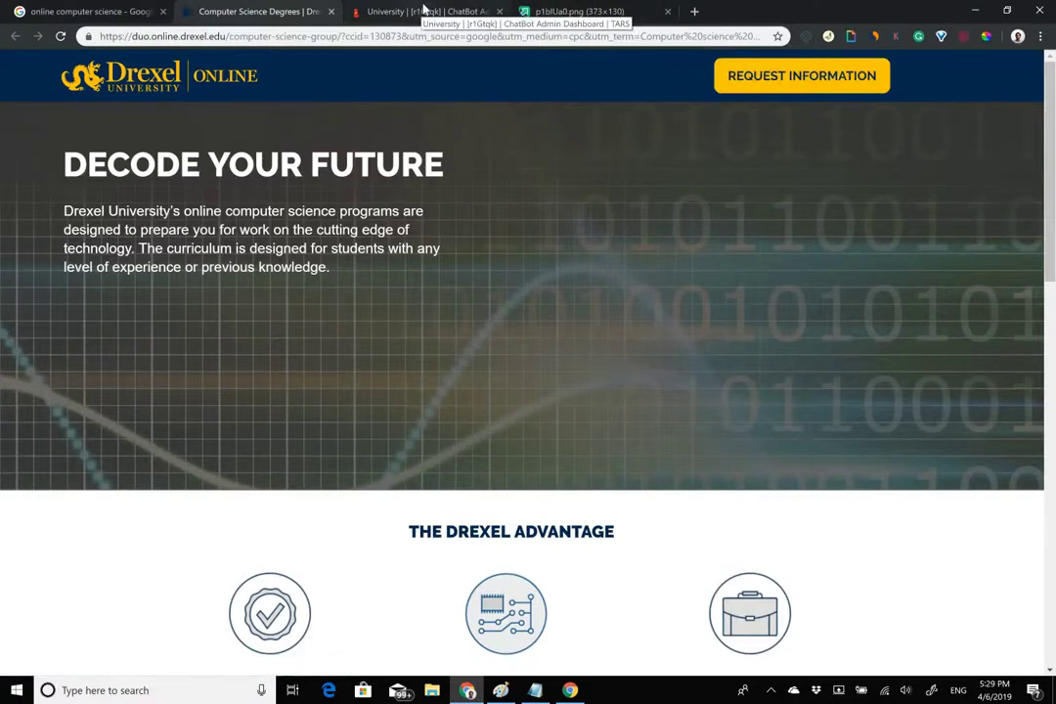
click(416, 10)
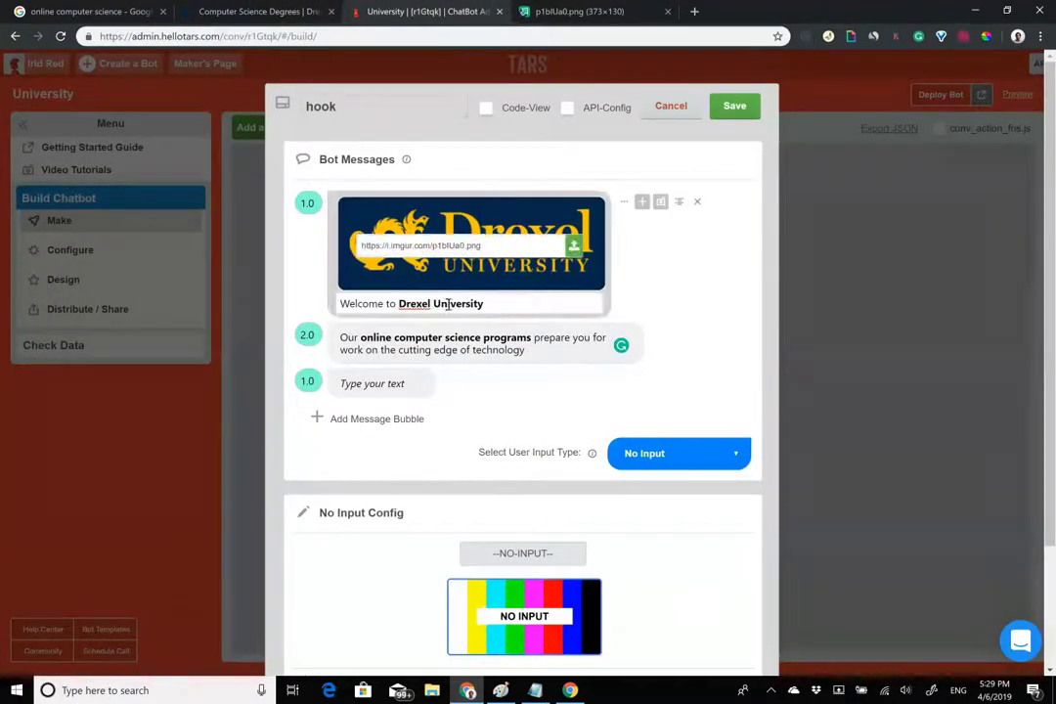
click(344, 383)
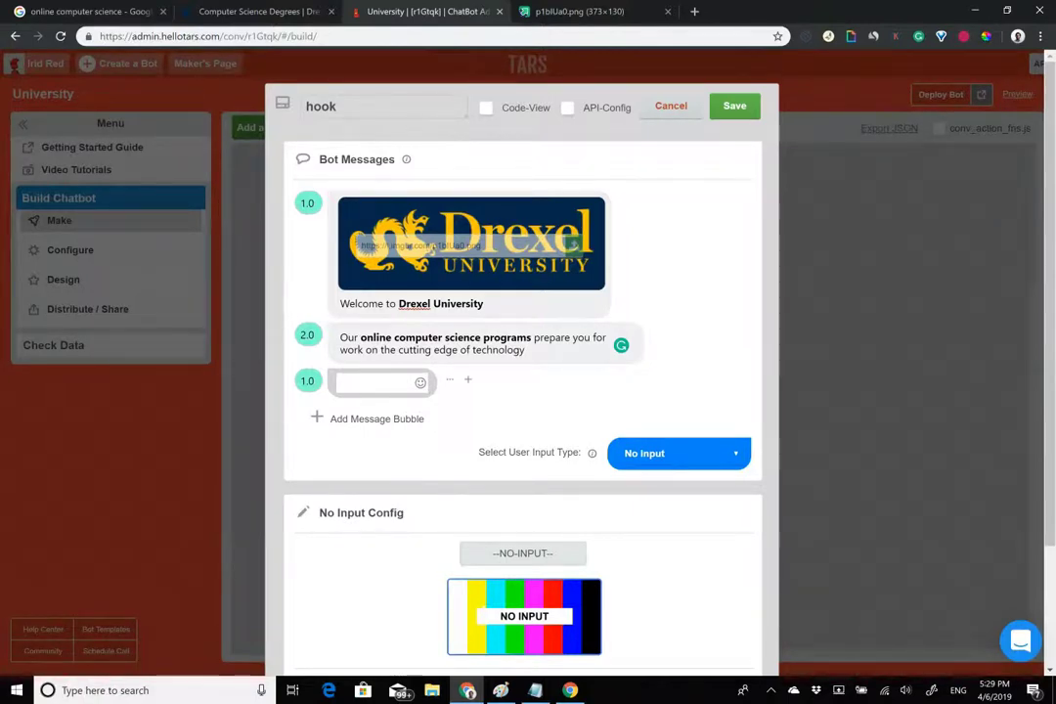
text(Request more infor)
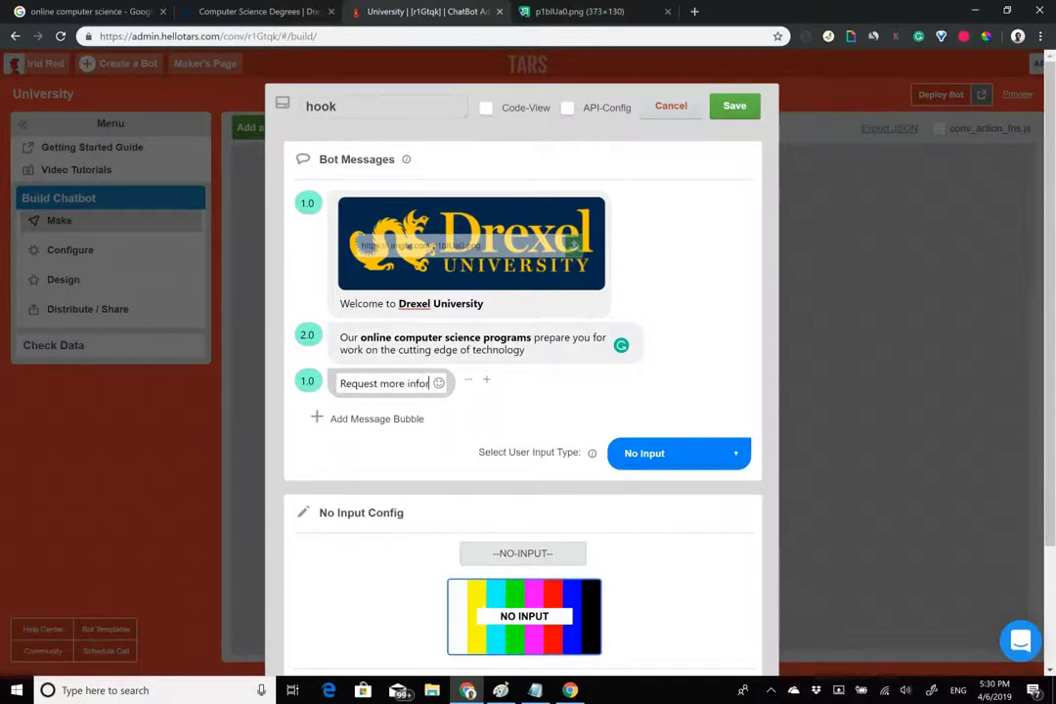
text(mation below)
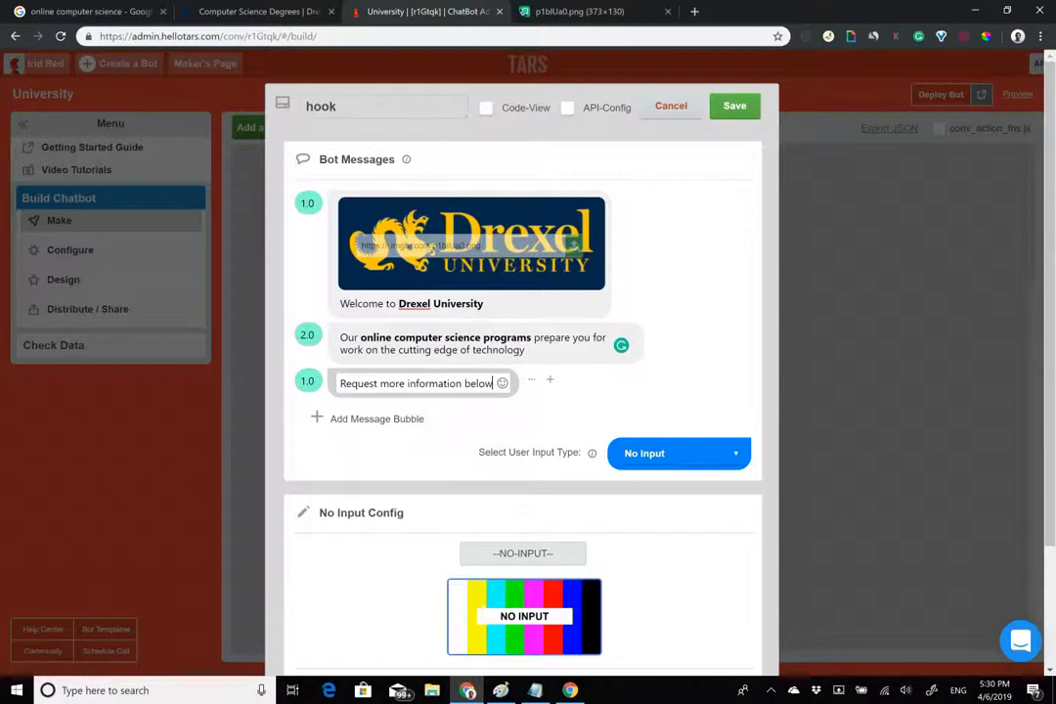
click(679, 453)
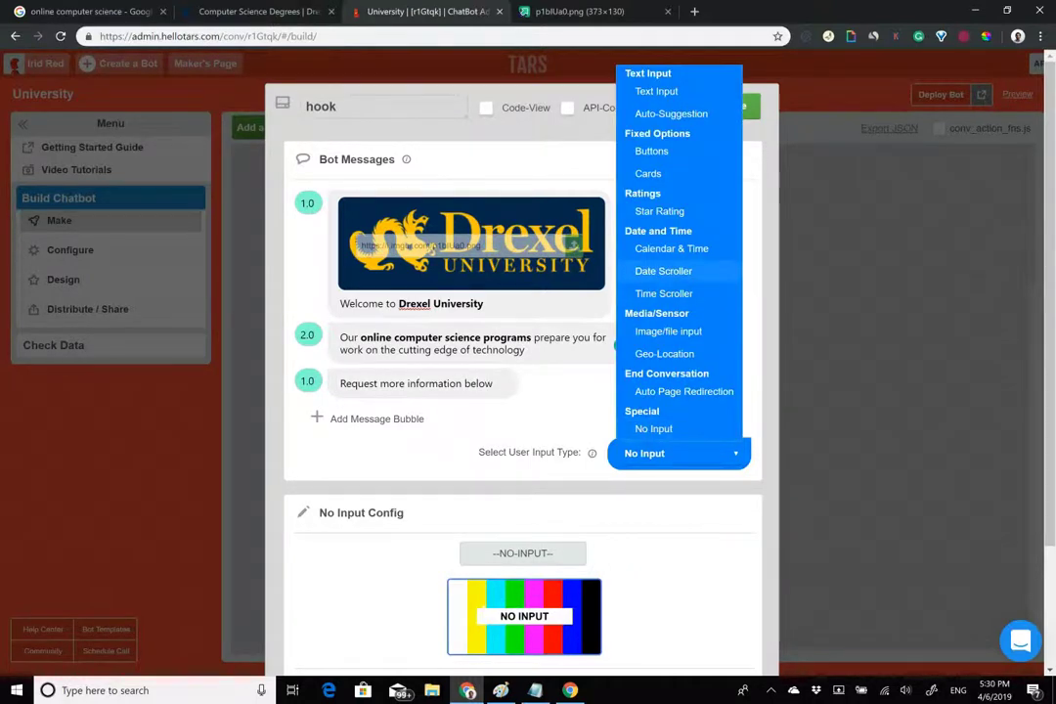
Switch the hook's reply type to buttons with one labelled 'Request more information'.
click(651, 150)
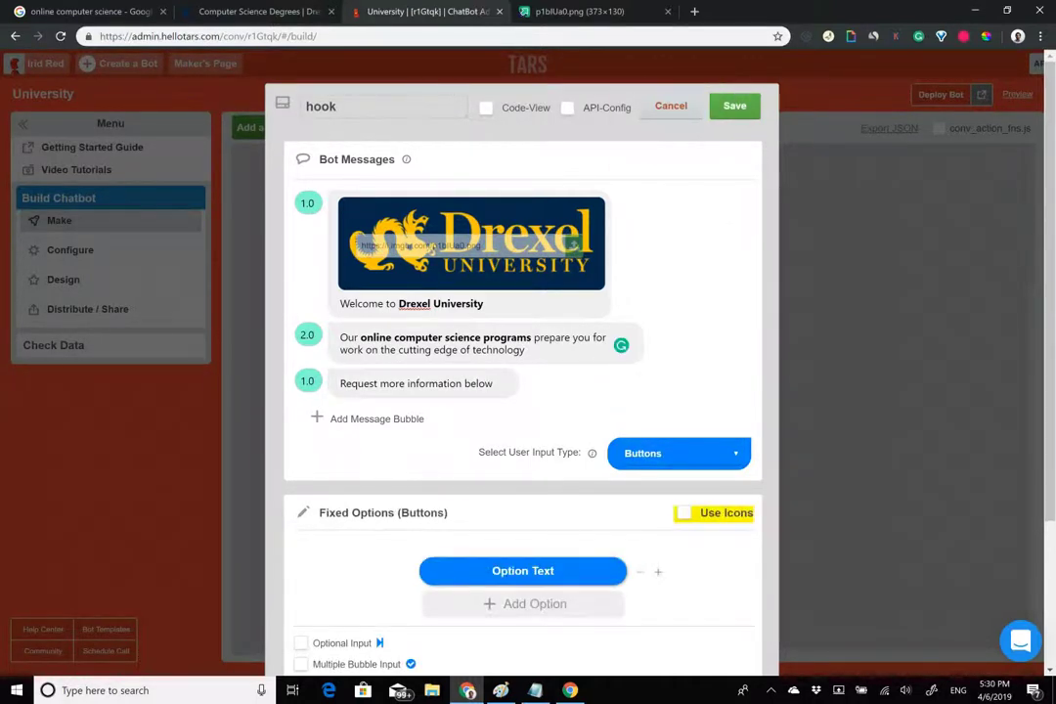
click(501, 570)
text(Request more information)
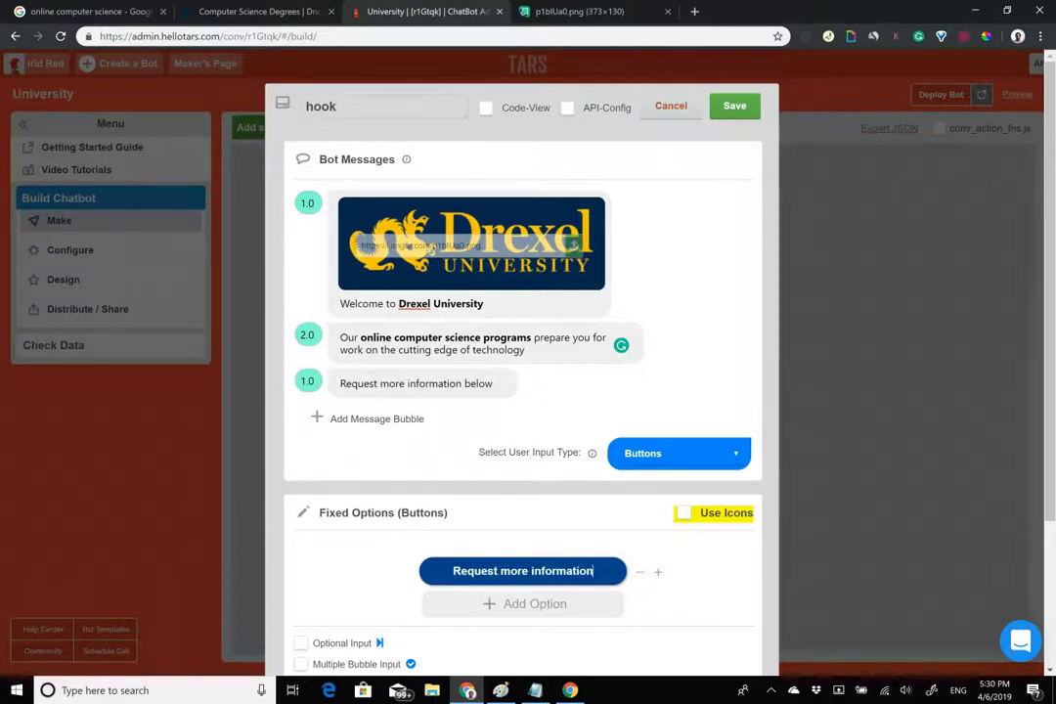
End the third message with a 👇 emoji and set its delay to 2.0.
click(492, 383)
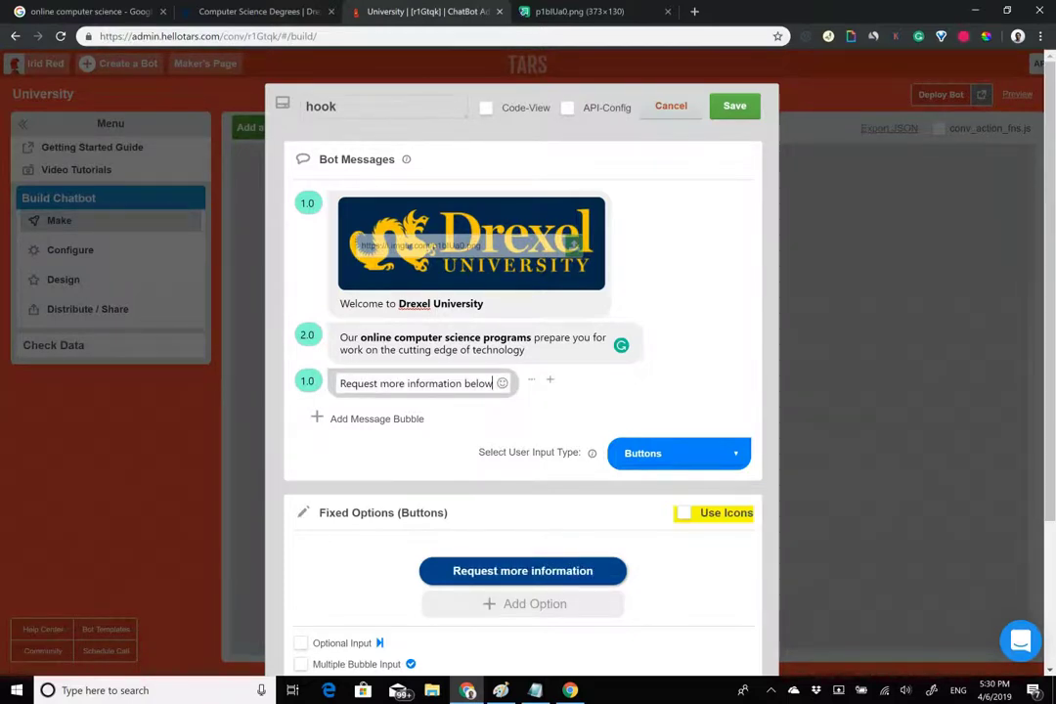
click(504, 382)
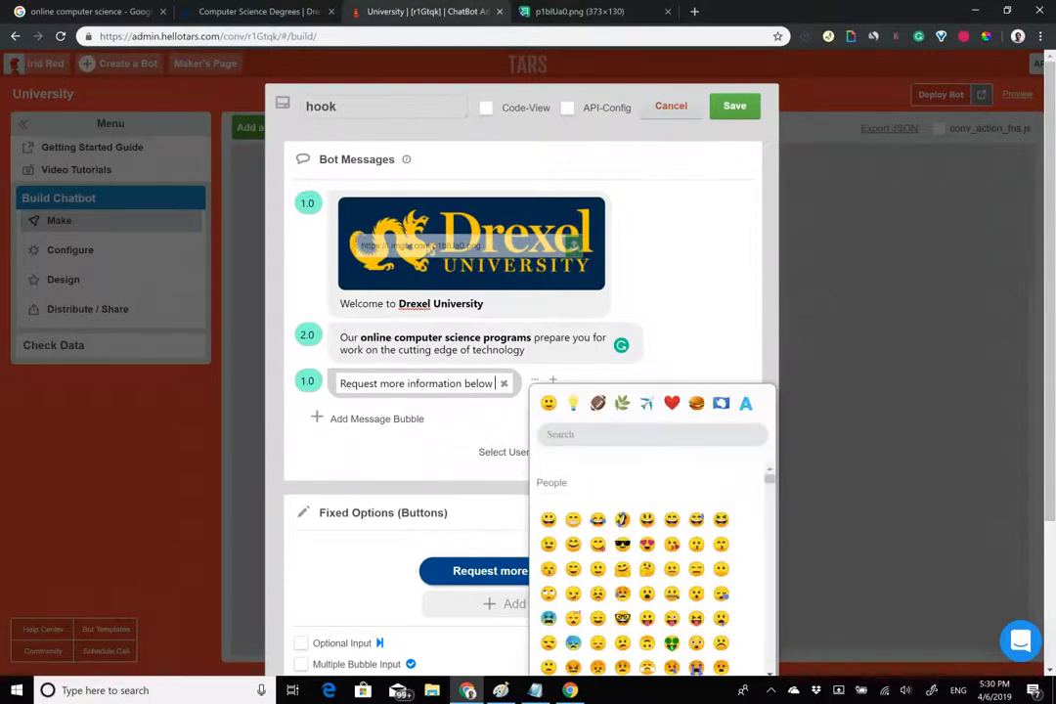
click(616, 434)
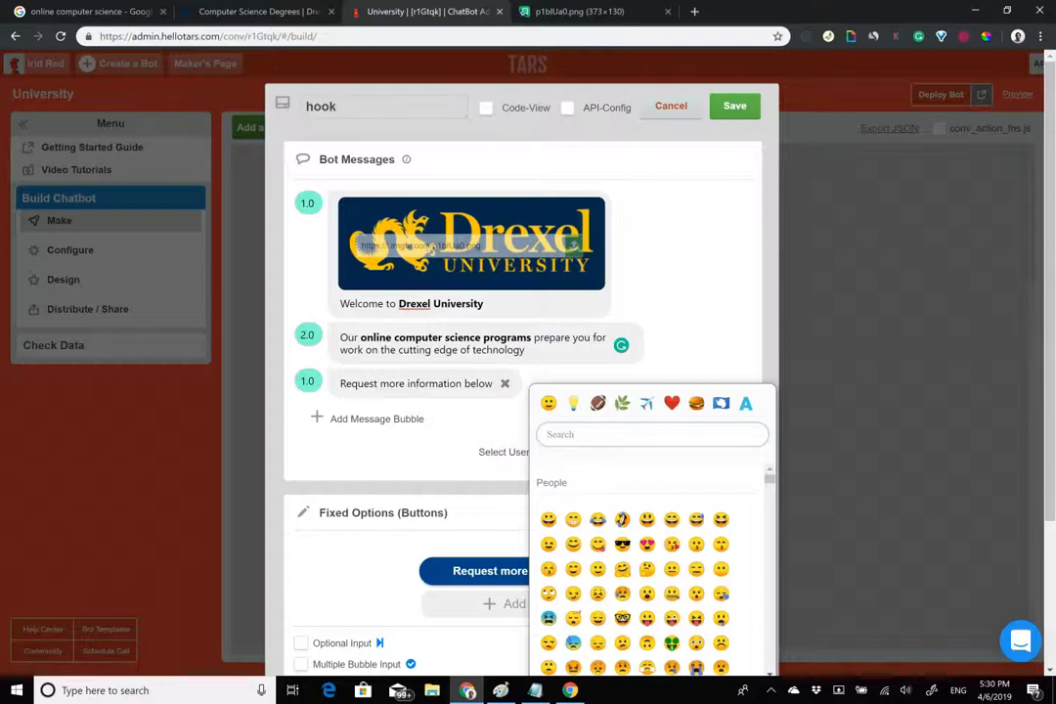
text(point)
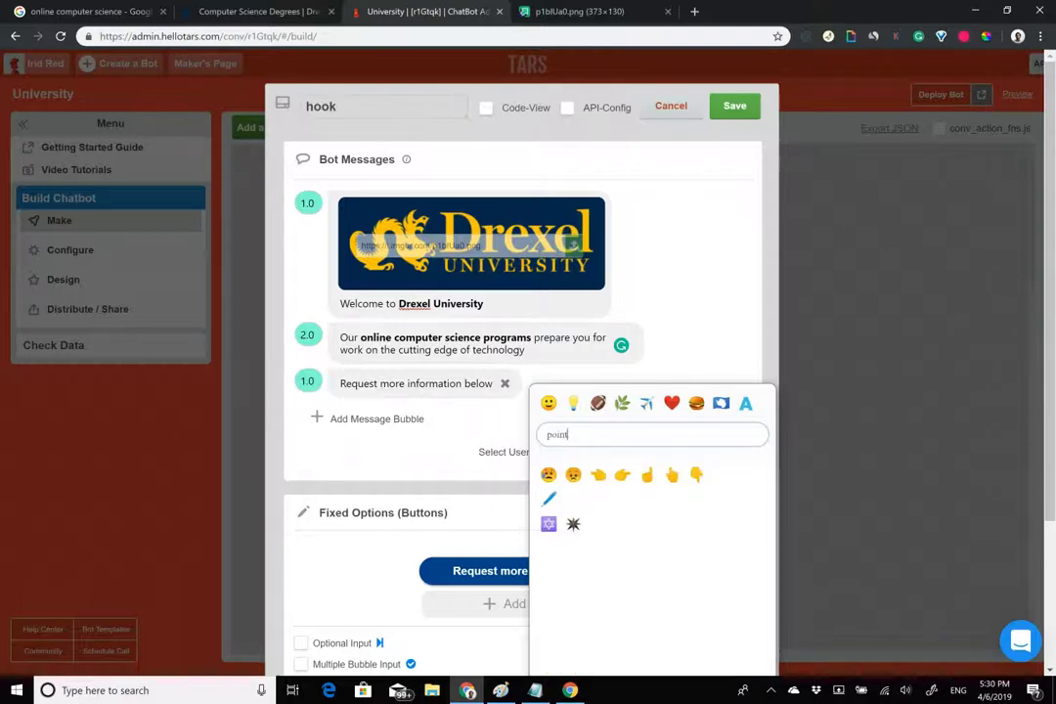
click(696, 474)
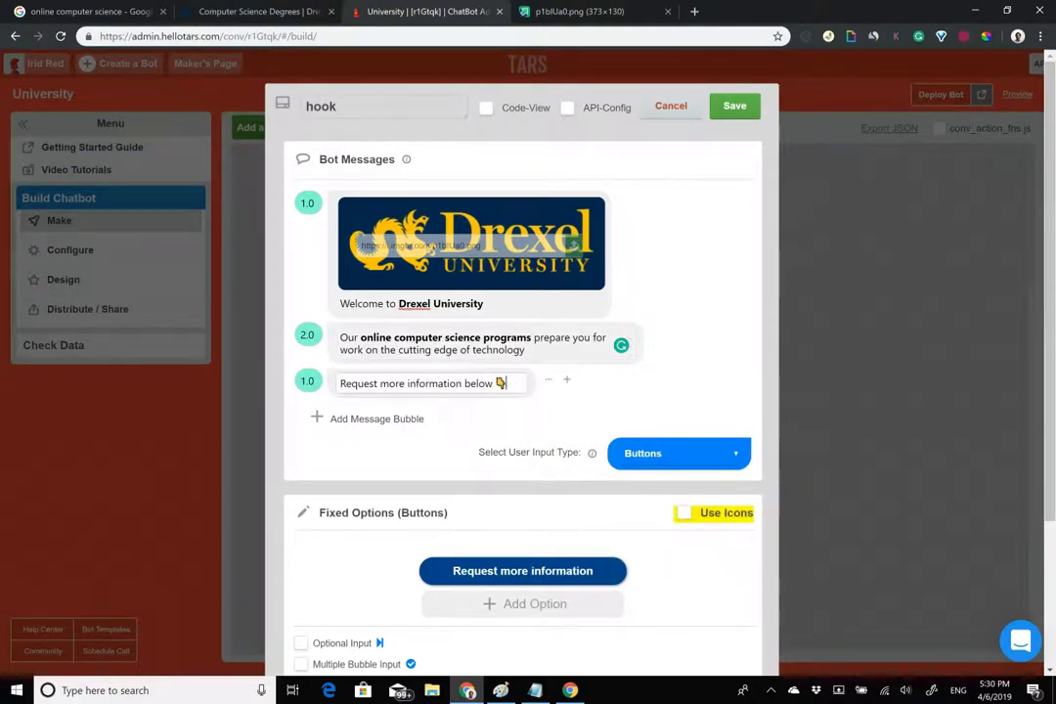
click(306, 380)
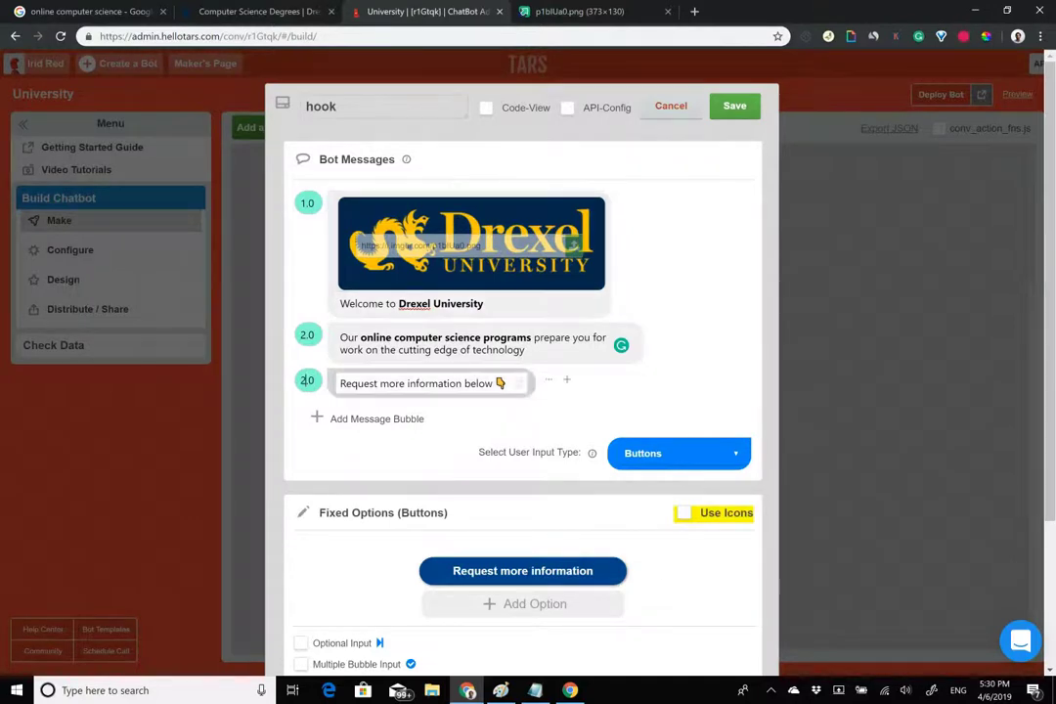
drag(342, 383, 509, 383)
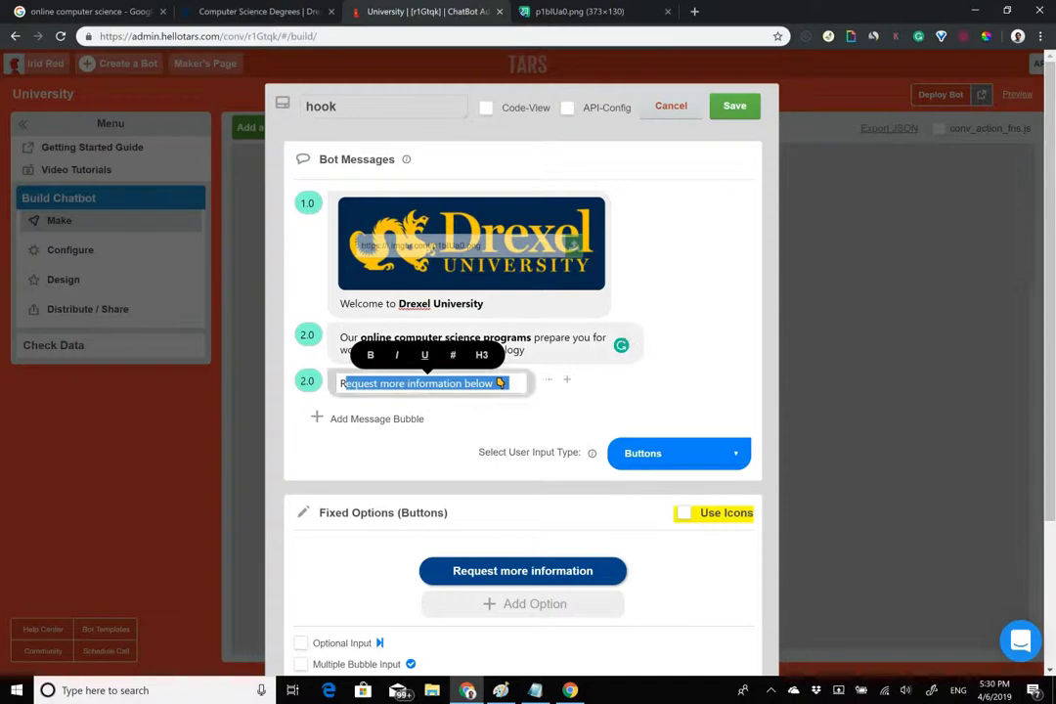
click(420, 383)
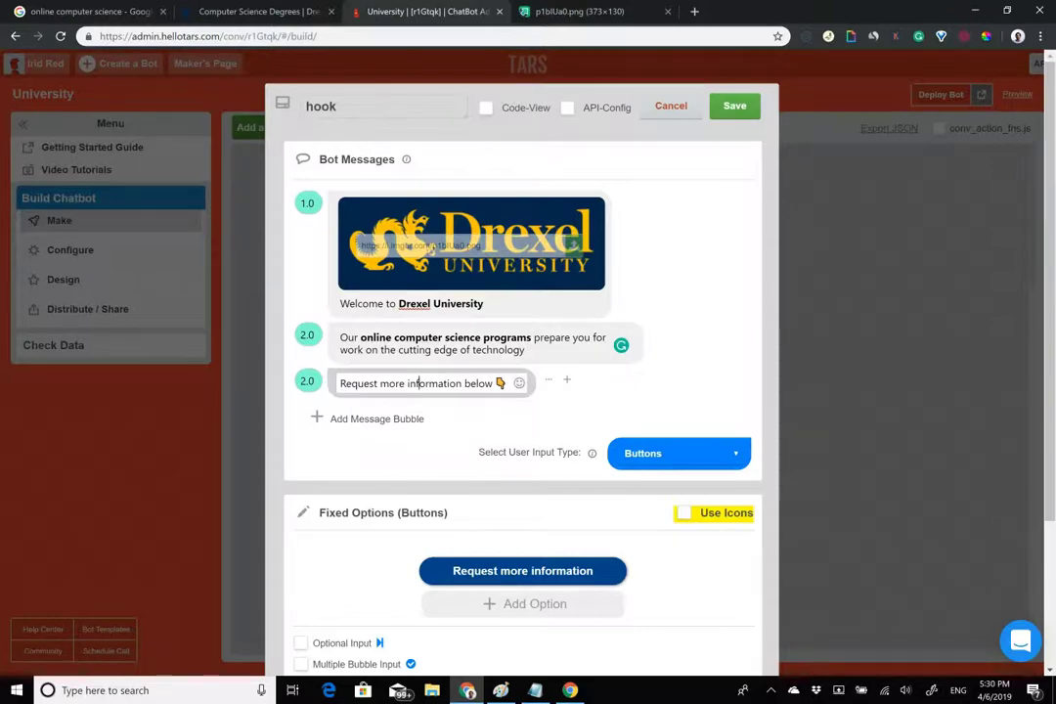
click(225, 8)
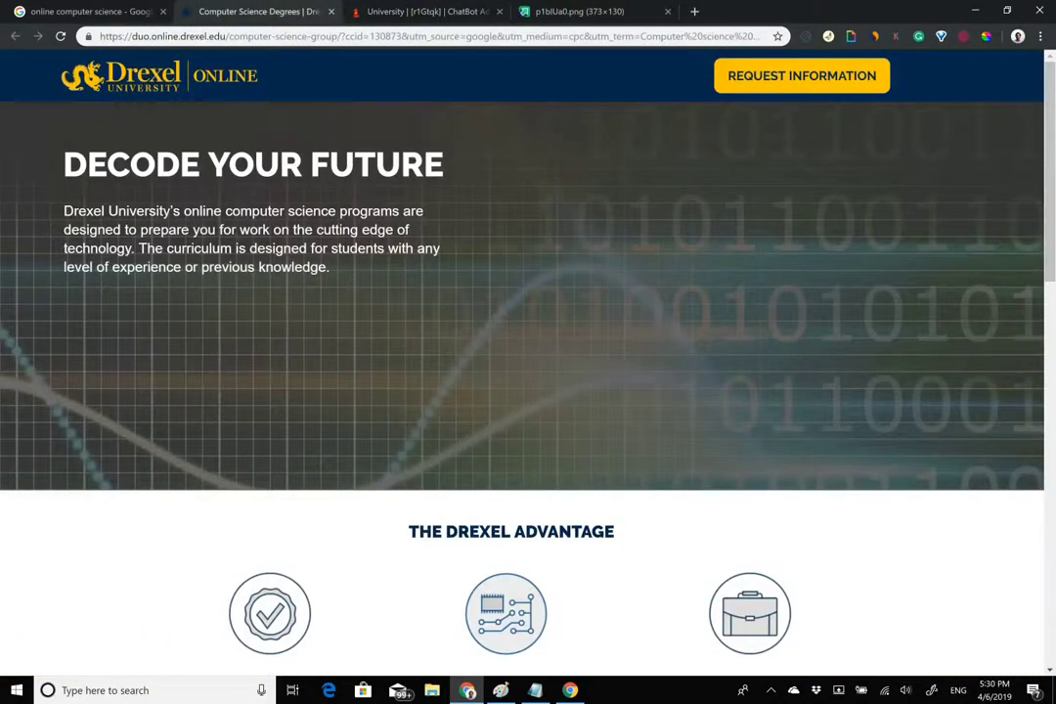
Check the Drexel form's fields, First Name through Program, then return to the TARS builder.
scroll(528, 361, down, 15)
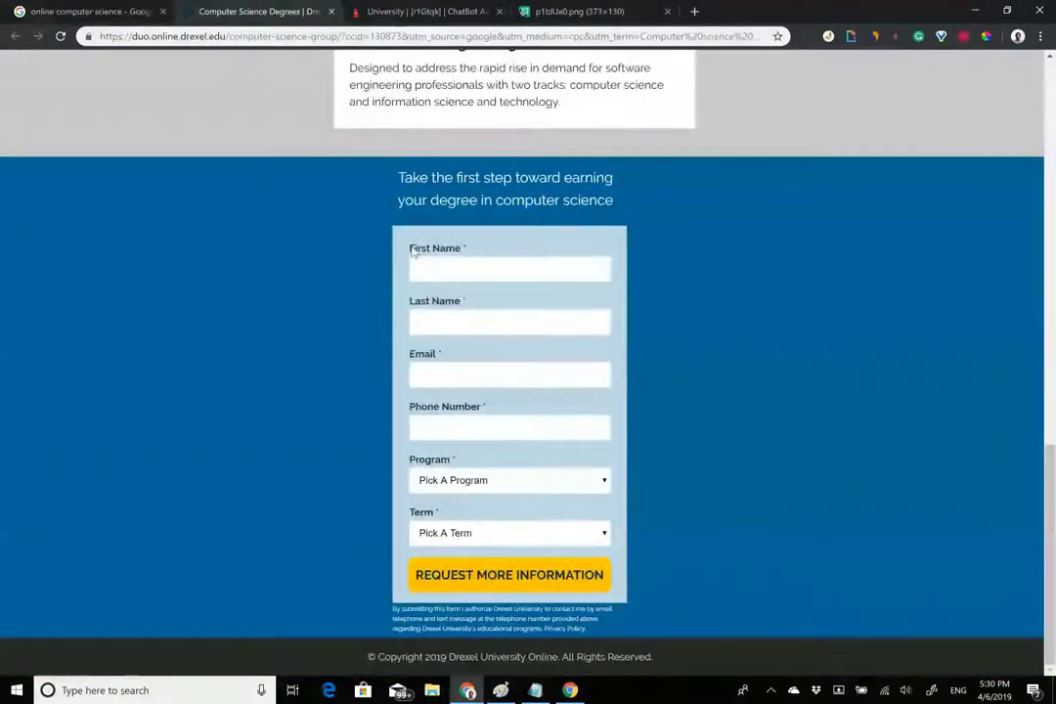
drag(411, 247, 459, 461)
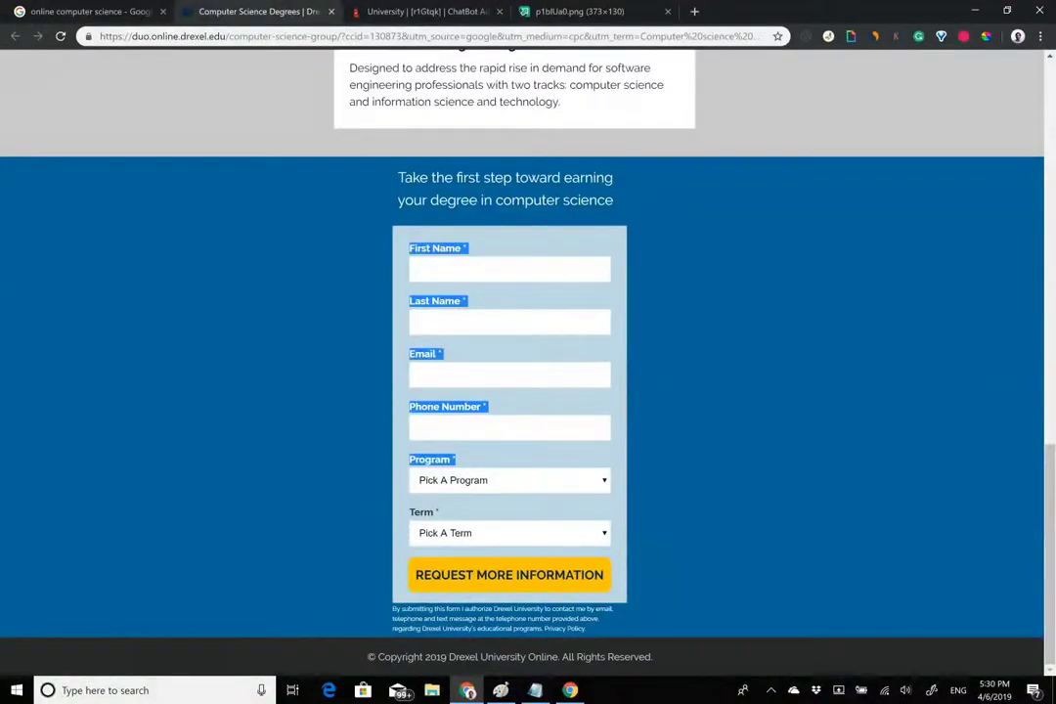
click(439, 13)
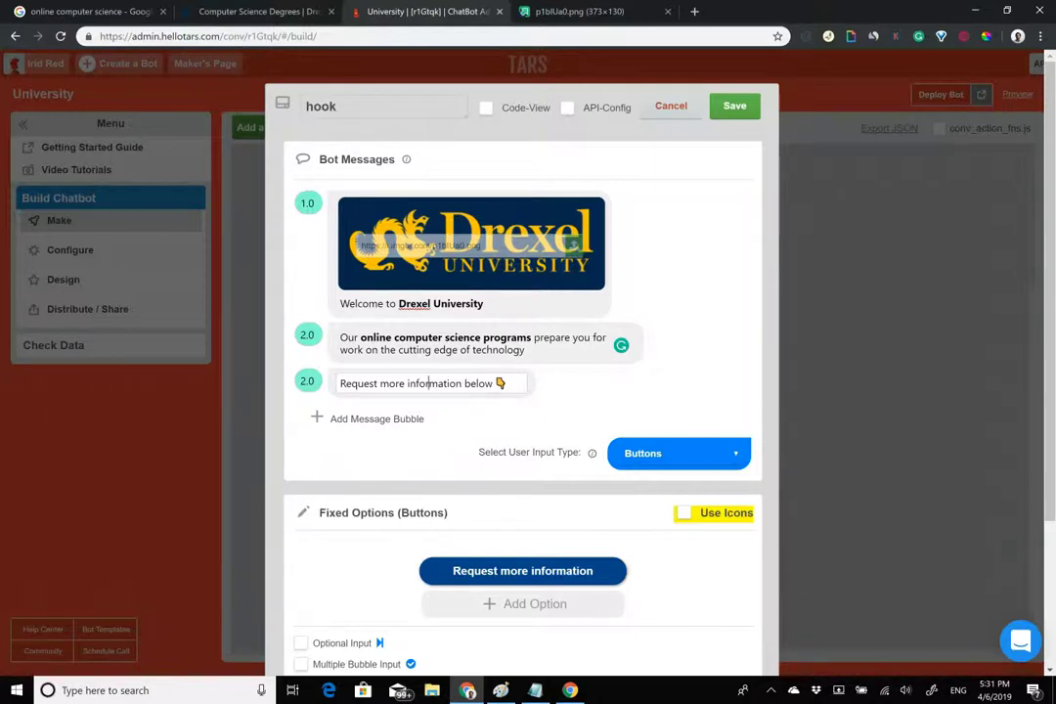
Turn on button icons, give 'Request more information' the blue info icon, and save the hook gambit.
click(683, 512)
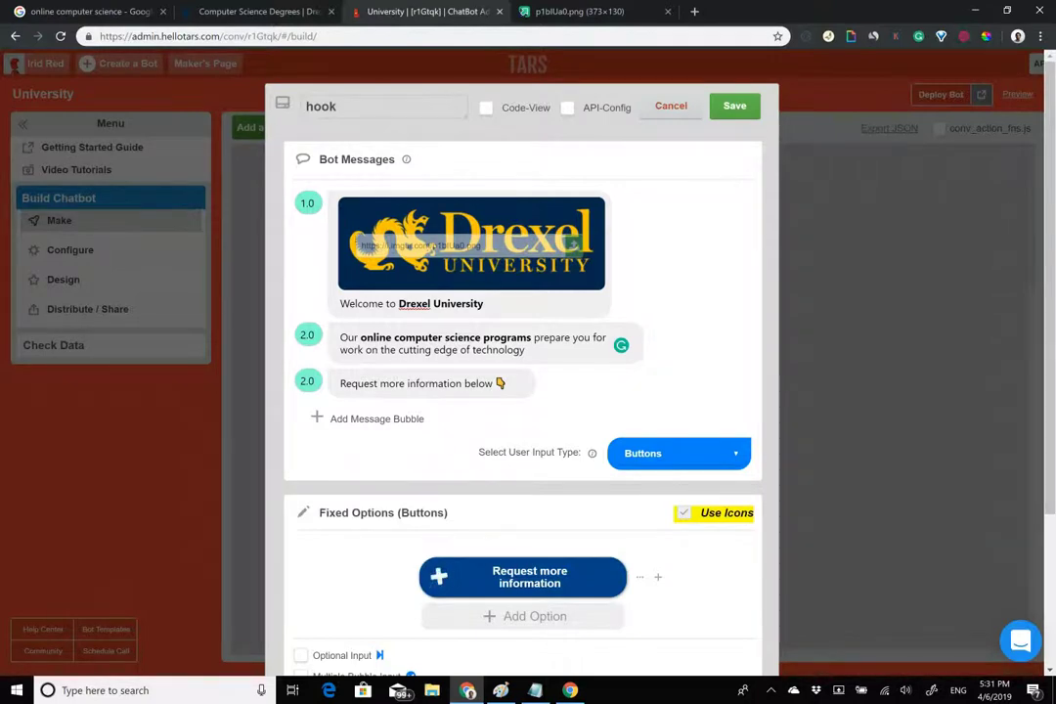
click(441, 577)
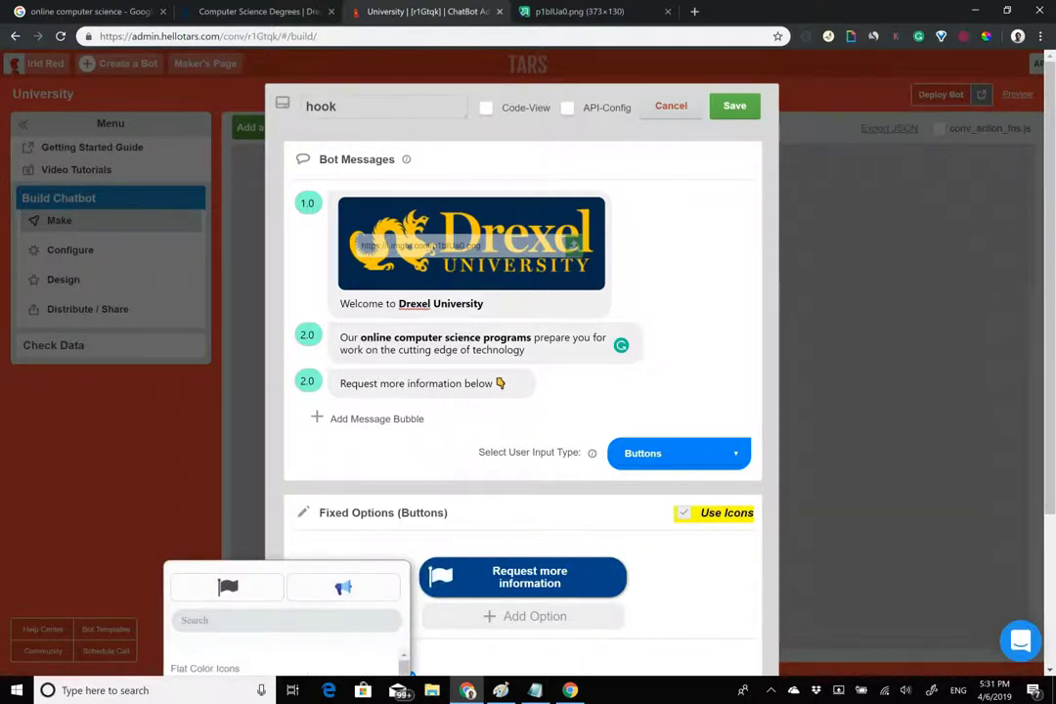
click(527, 535)
scroll(528, 536, down, 1)
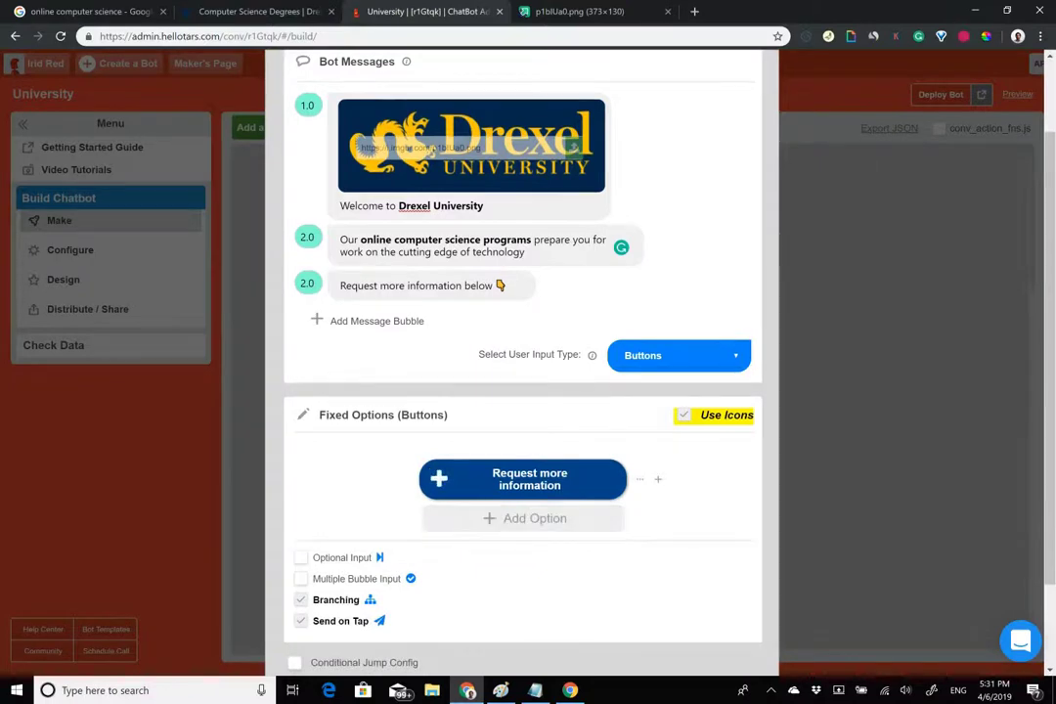
click(438, 478)
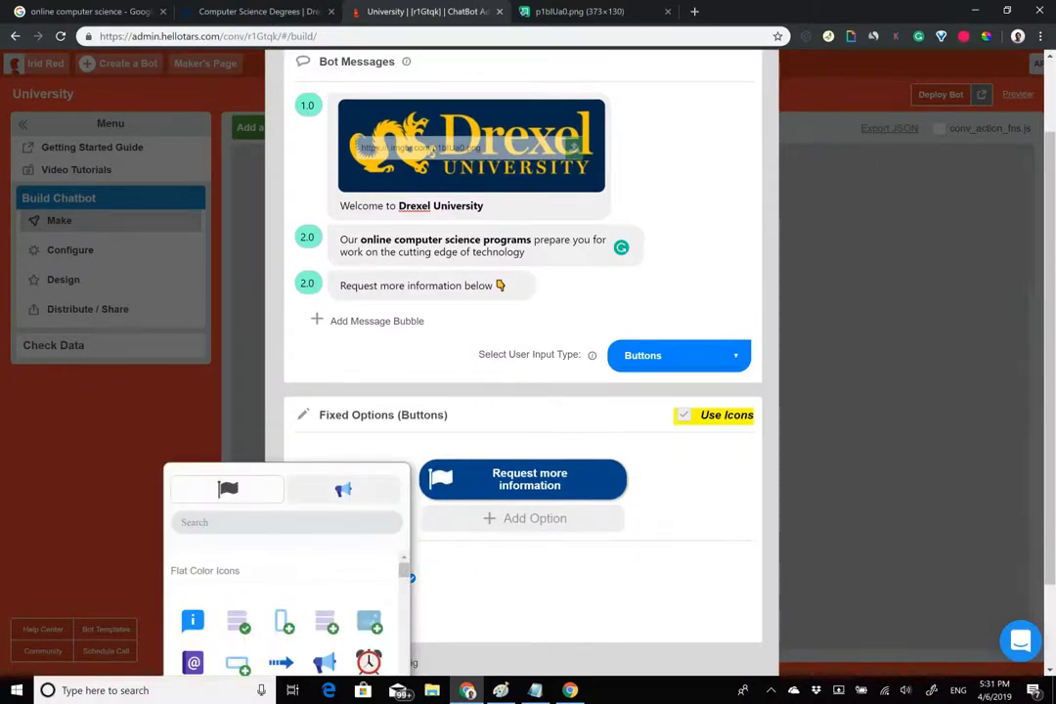
click(193, 619)
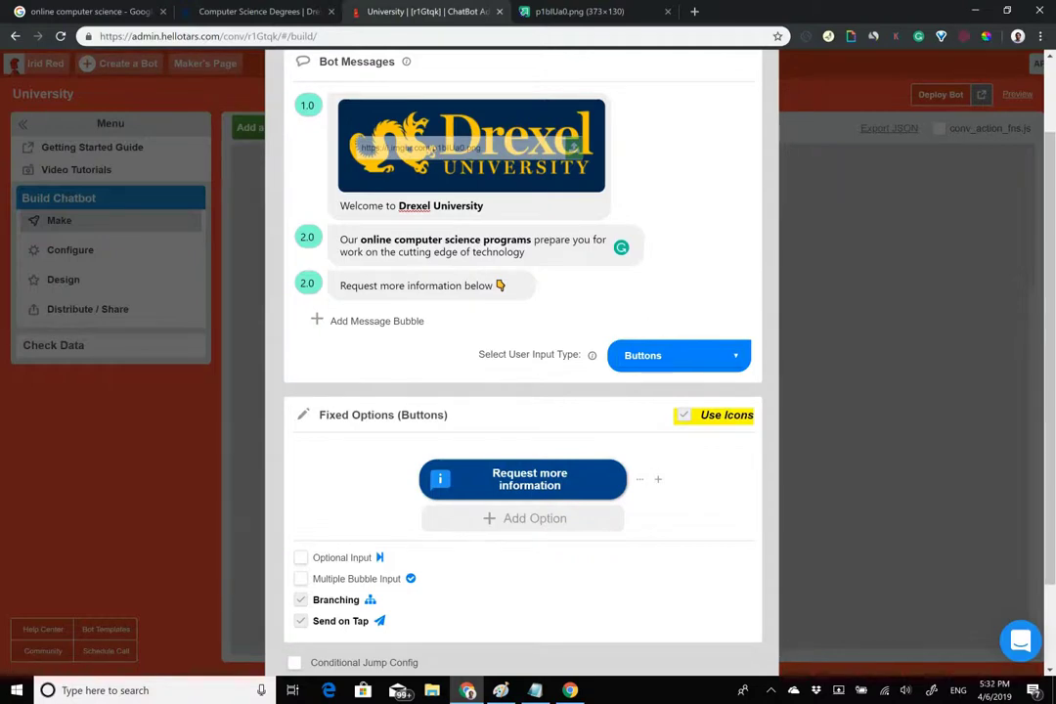
scroll(521, 361, up, 2)
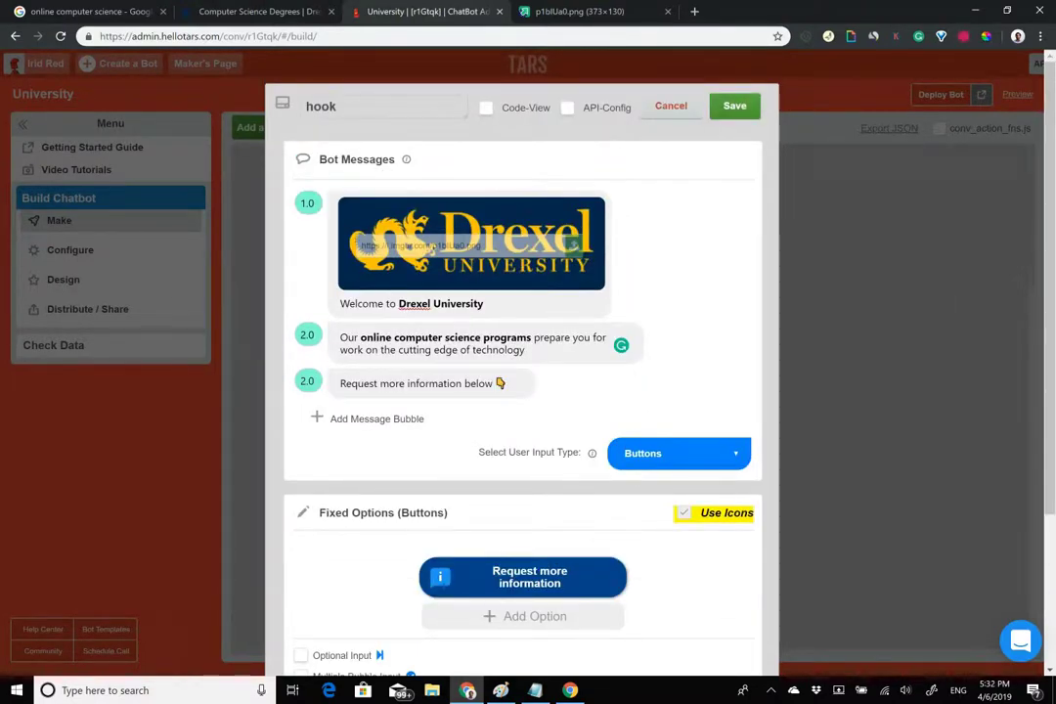
click(734, 105)
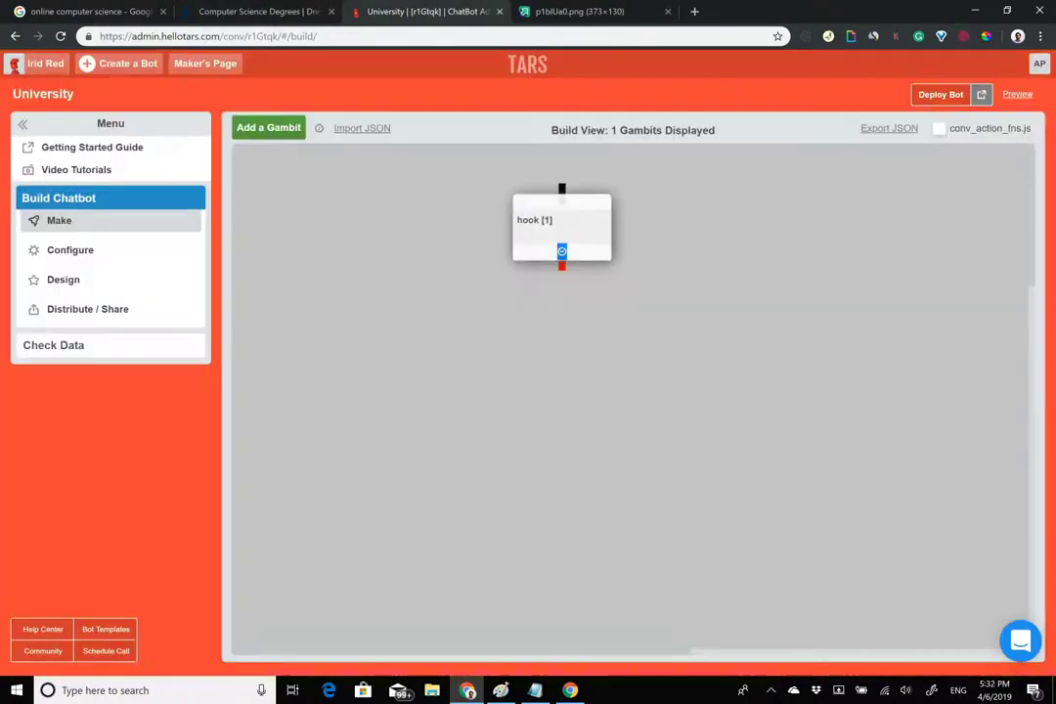
Add gambit gid_19, connect it below the hook gambit, and open it for editing.
click(291, 130)
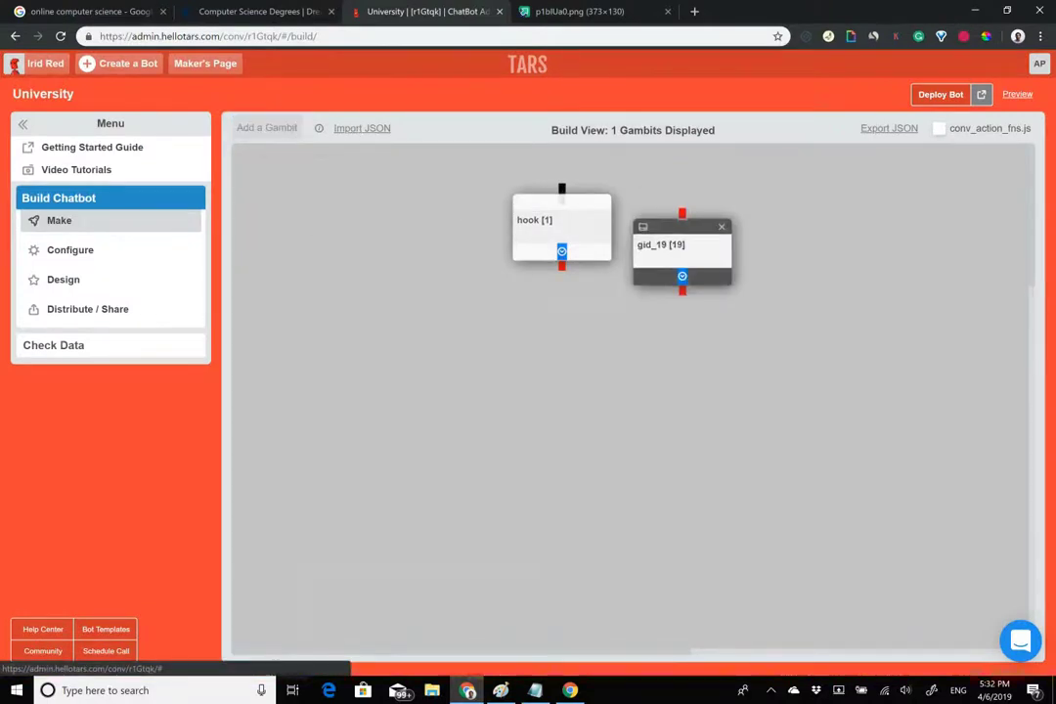
drag(561, 265, 561, 325)
click(272, 10)
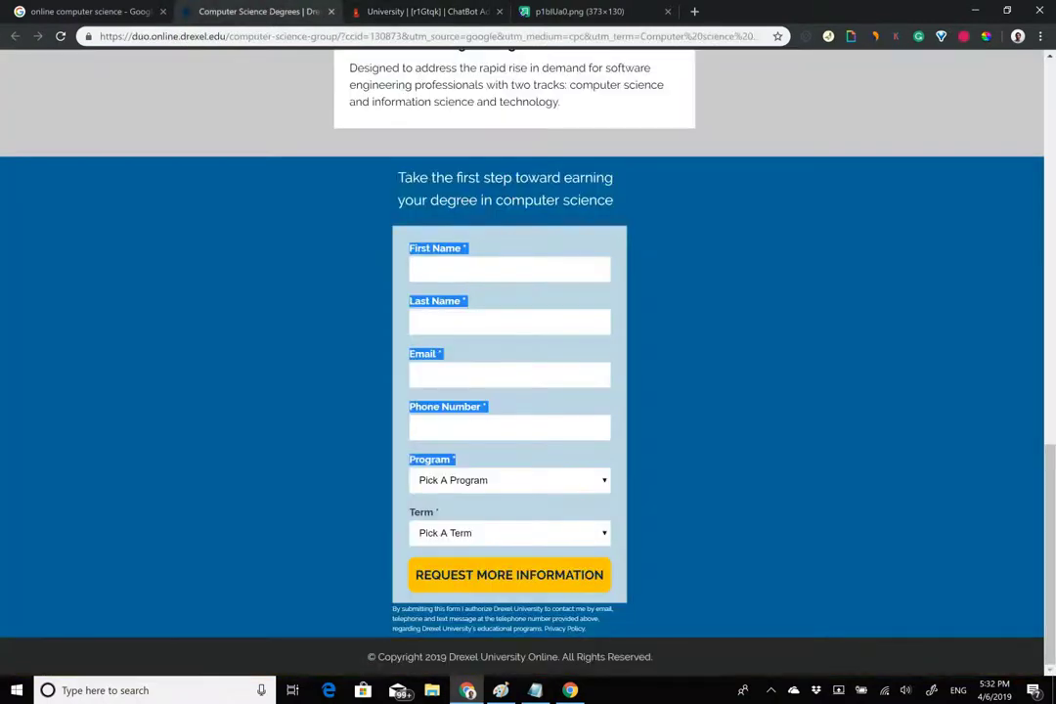
click(511, 305)
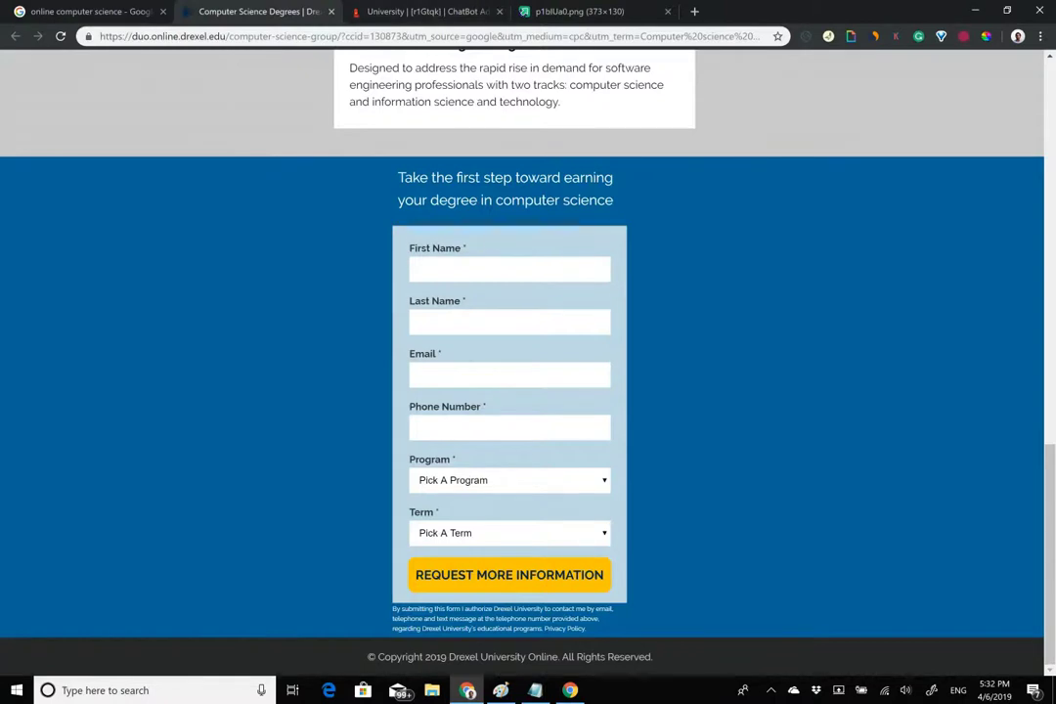
click(411, 8)
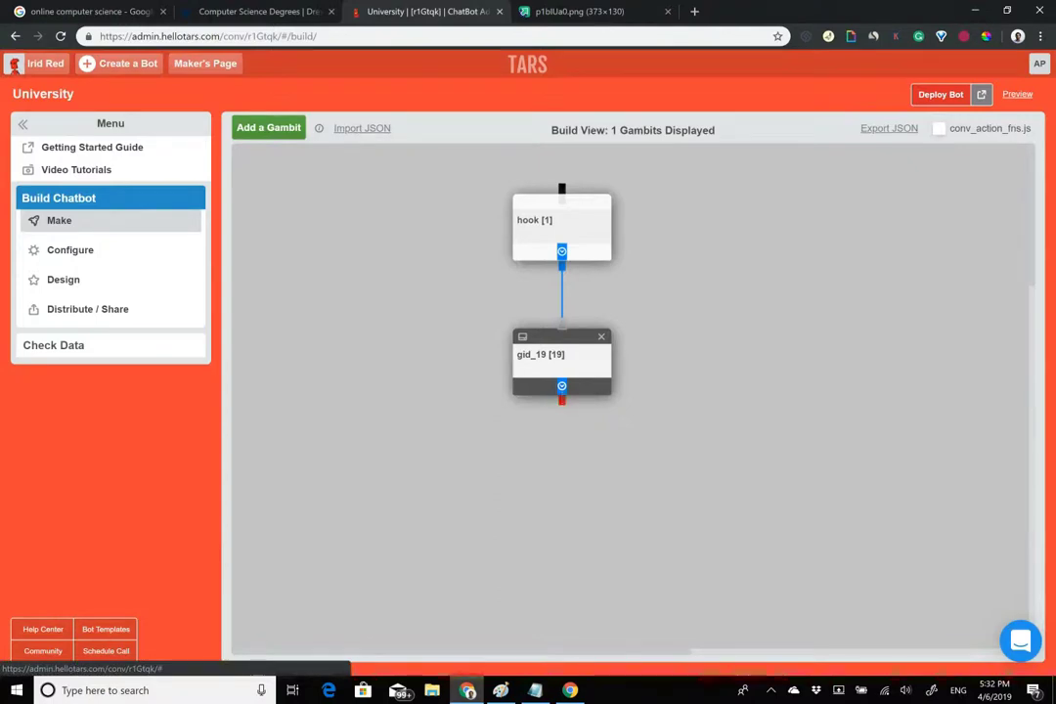
click(562, 363)
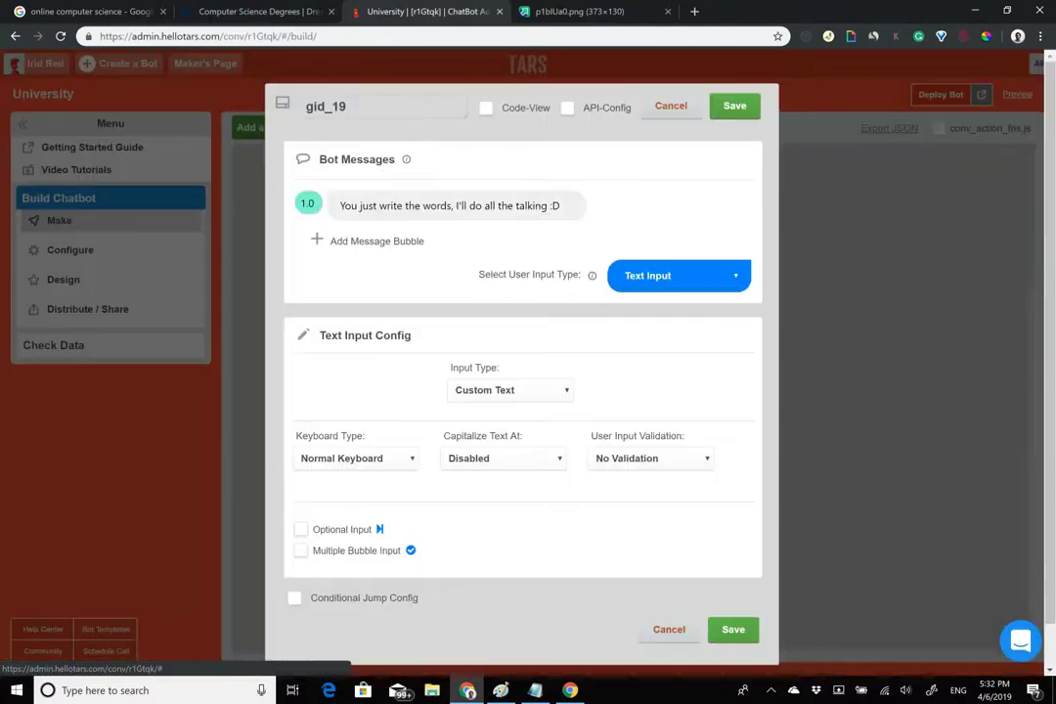
Rename the new gid_19 gambit to 'name'.
click(281, 9)
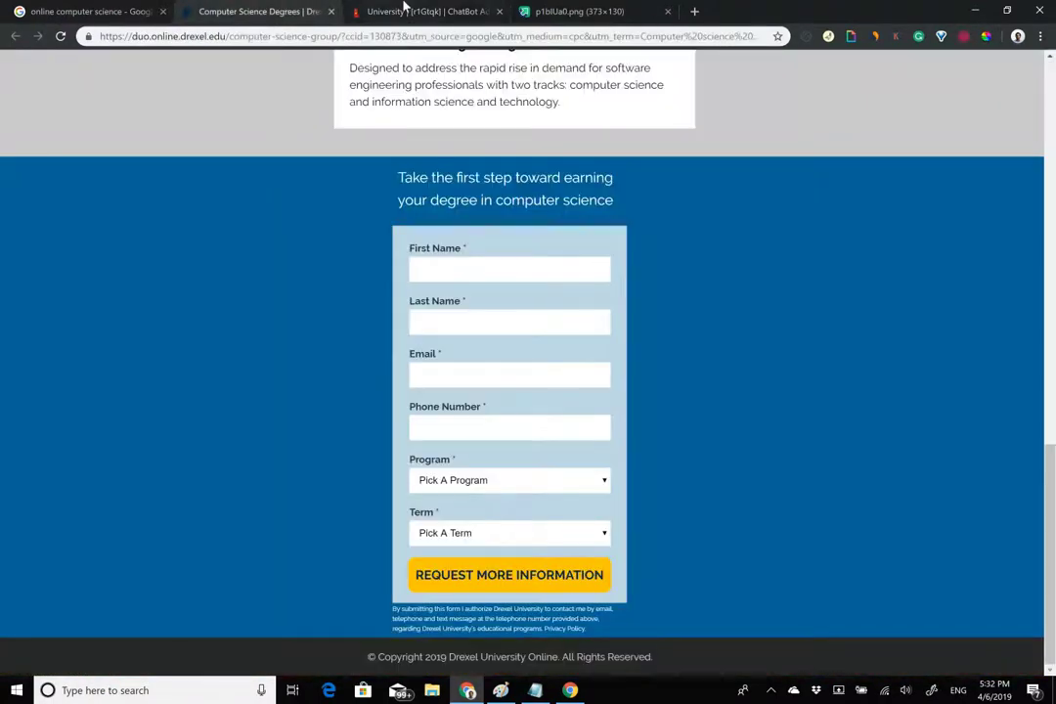
click(409, 10)
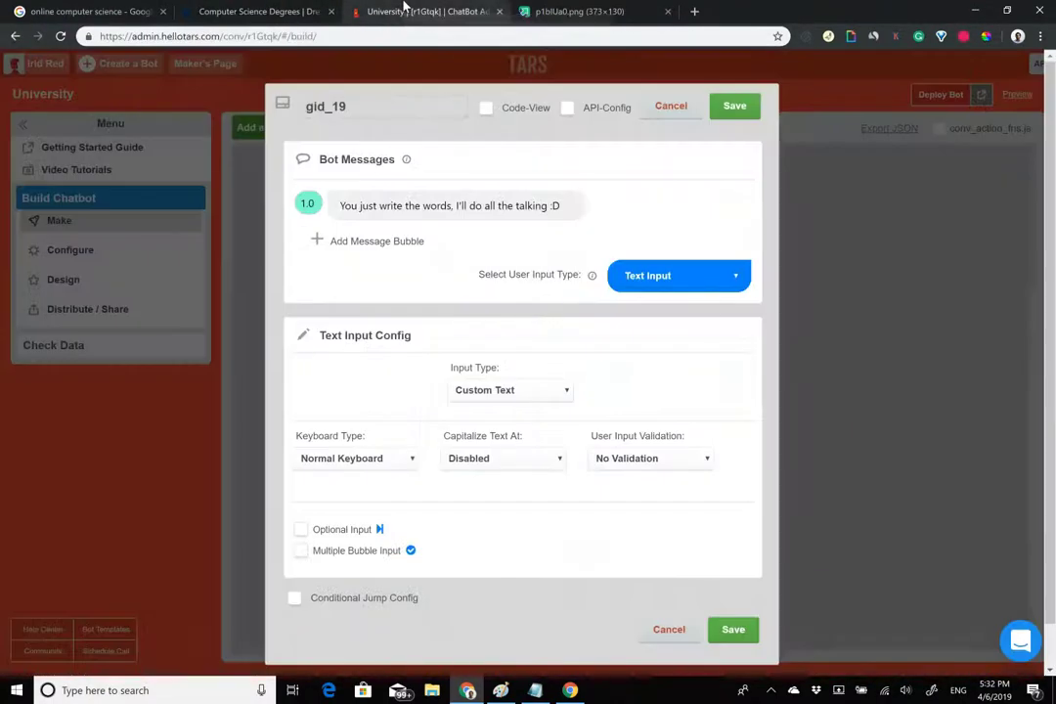
click(373, 105)
text(name)
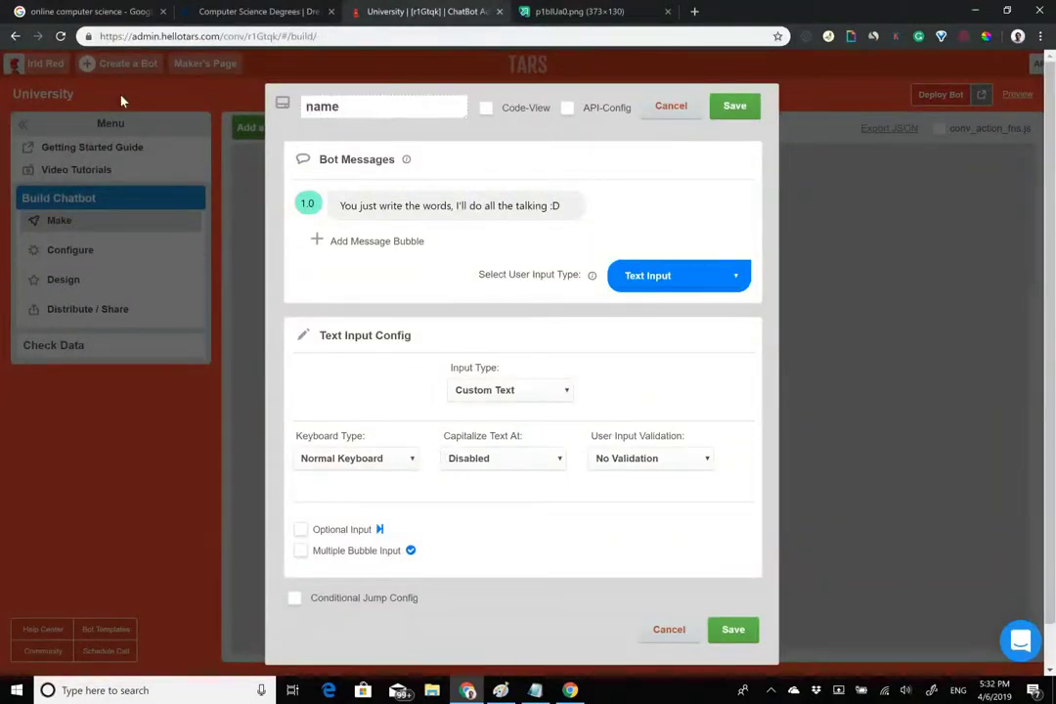
Clear the default message text and keep exactly two empty message bubbles.
click(474, 206)
triple_click(474, 206)
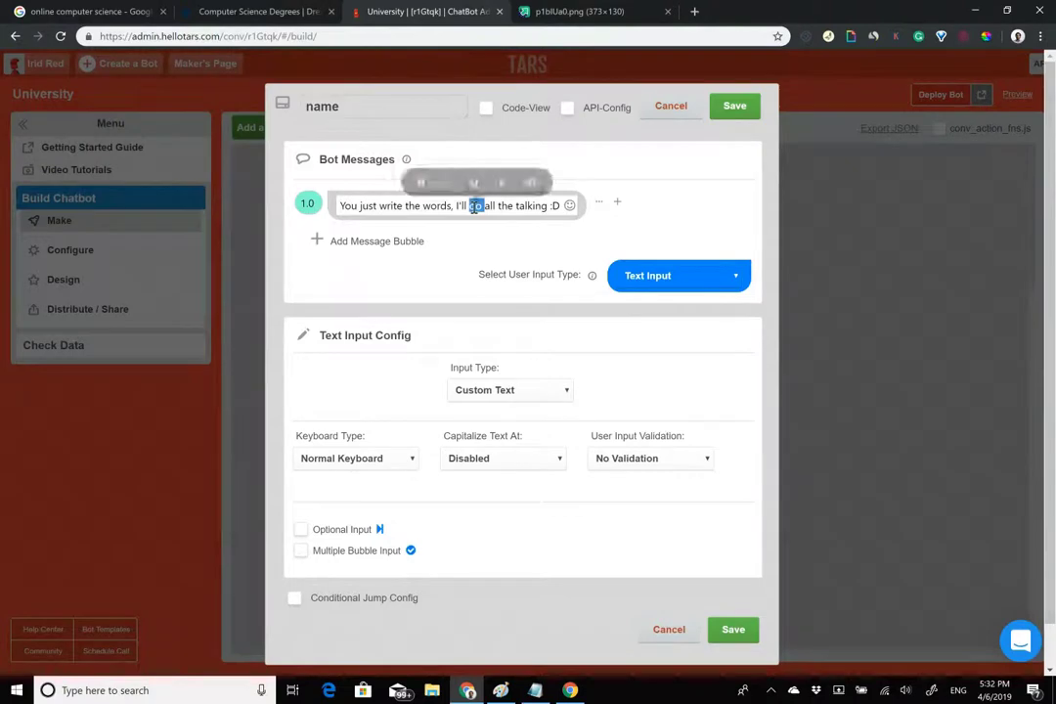
key(BackSpace)
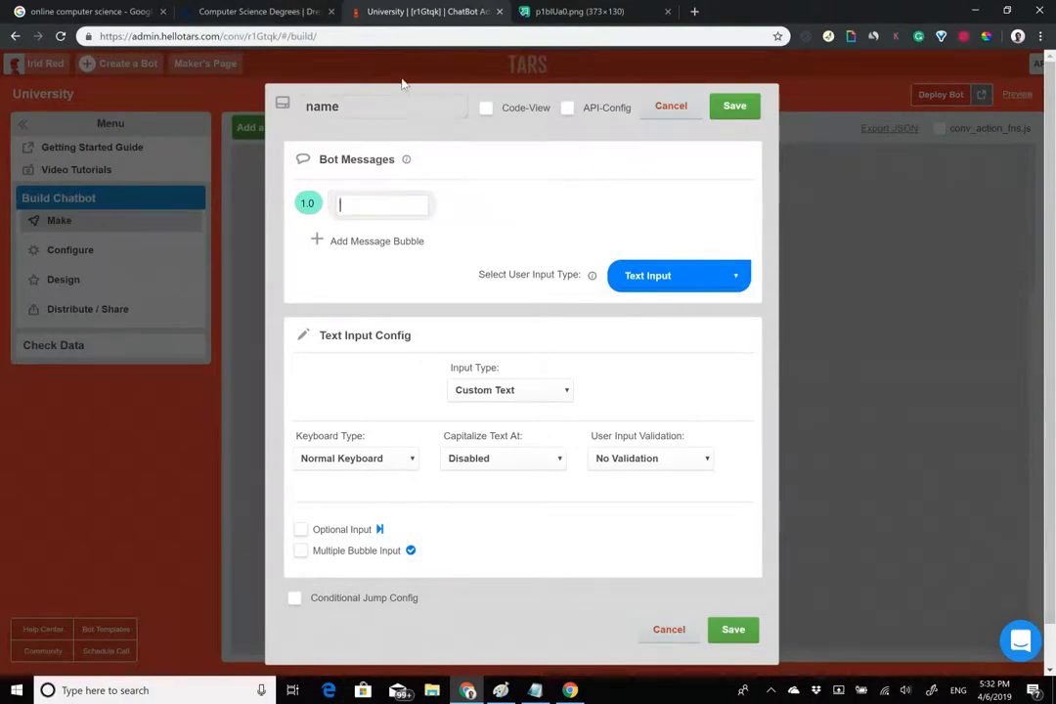
click(369, 240)
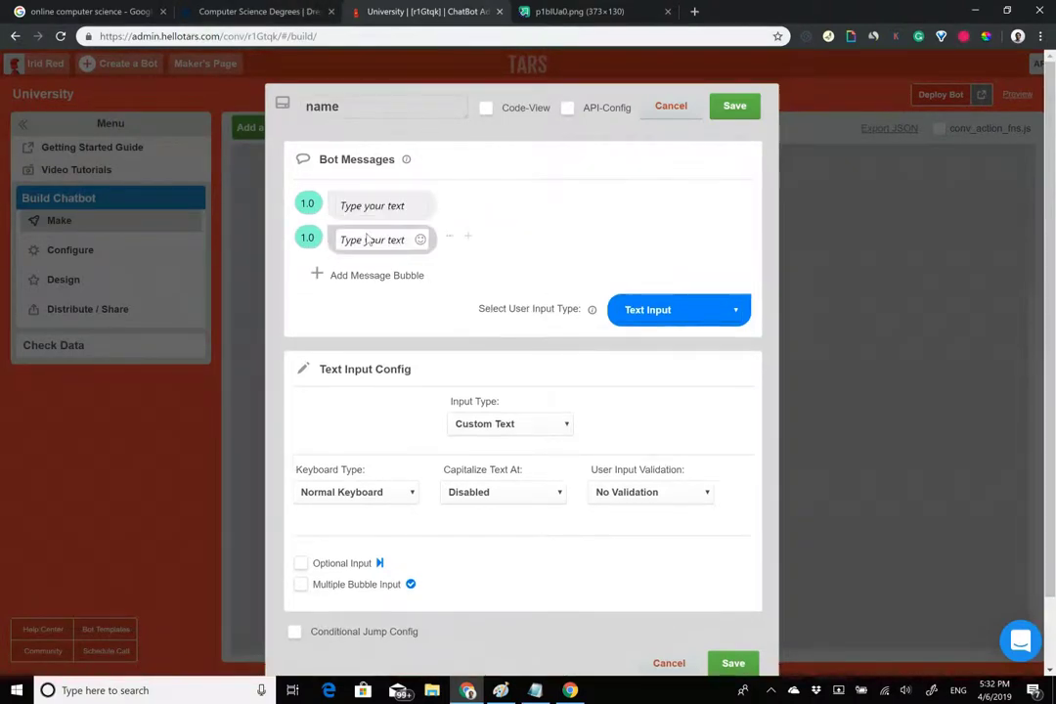
click(389, 275)
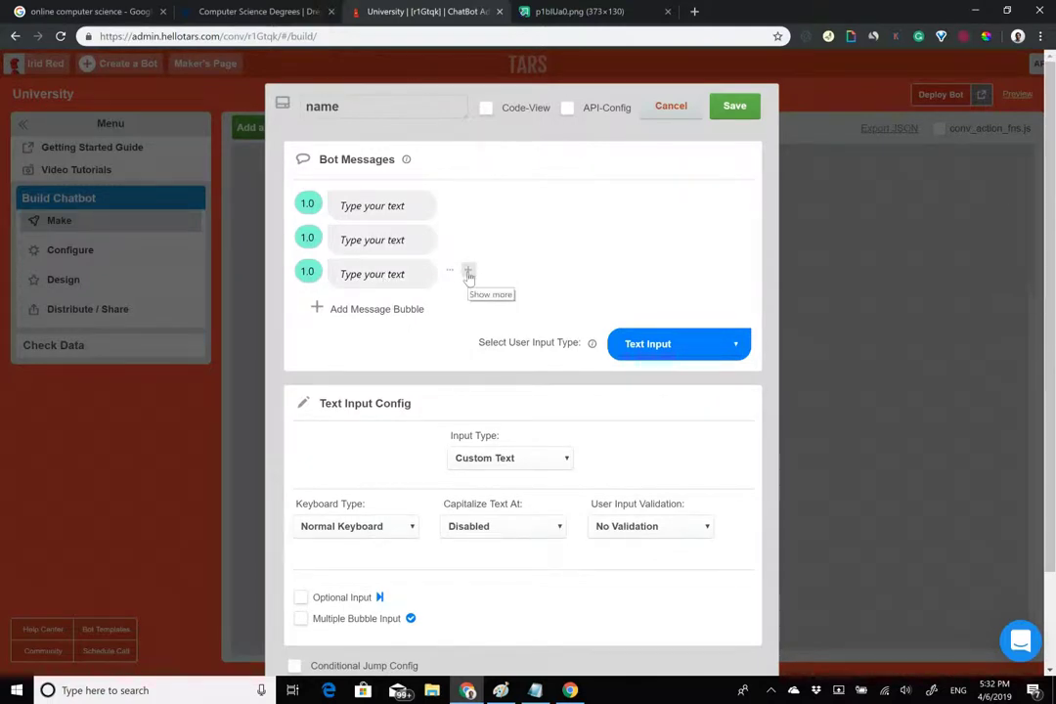
click(468, 275)
click(522, 274)
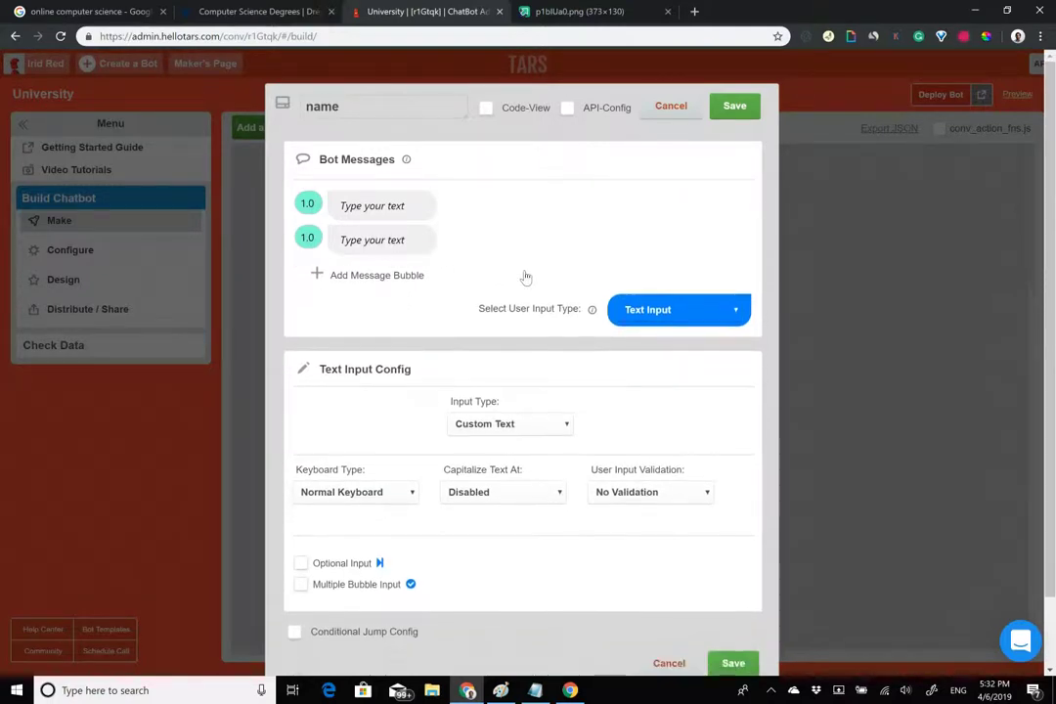
click(379, 206)
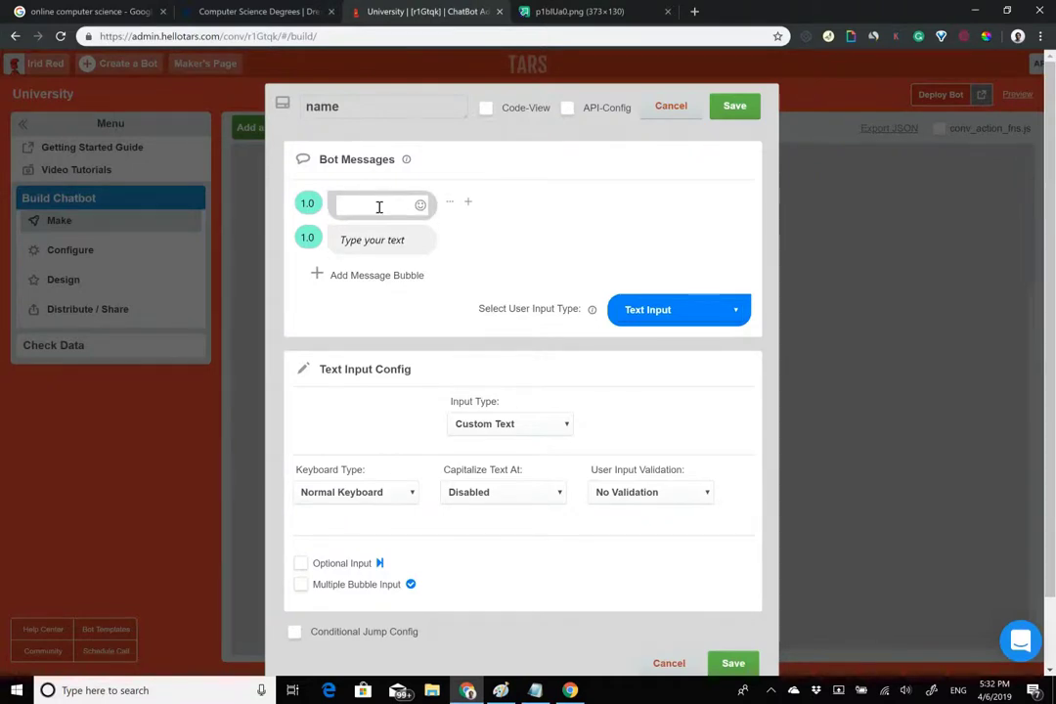
Write the information-packet intro, then ask 'First, an easy one, what is your full name?'.
text(Gre)
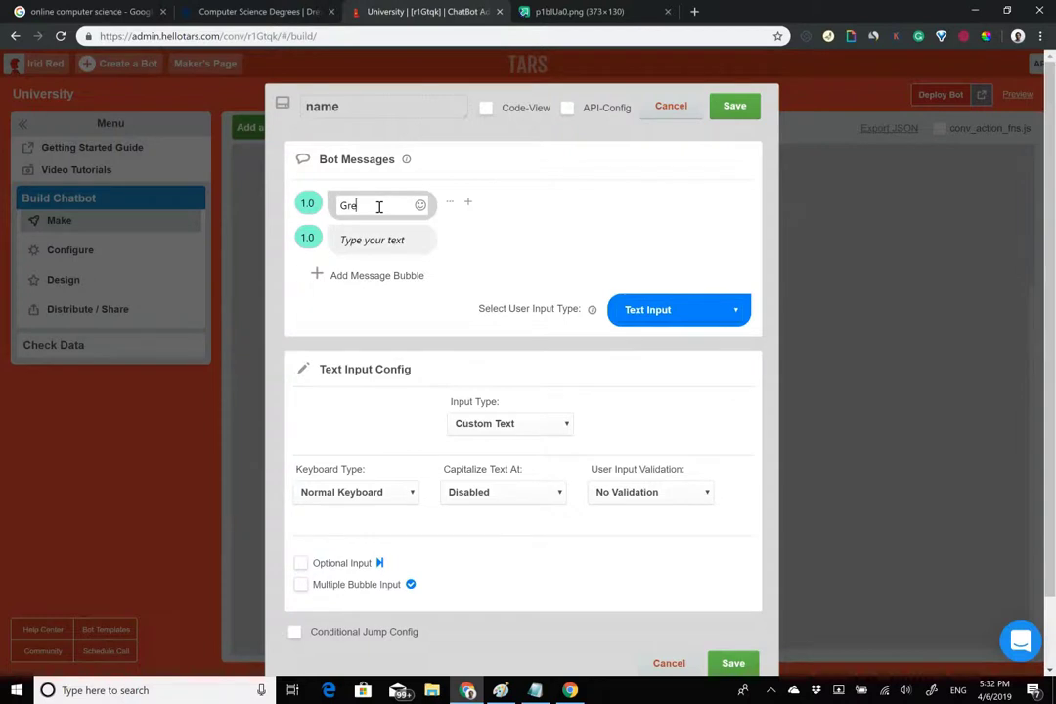
text(at! I need a few details befor e)
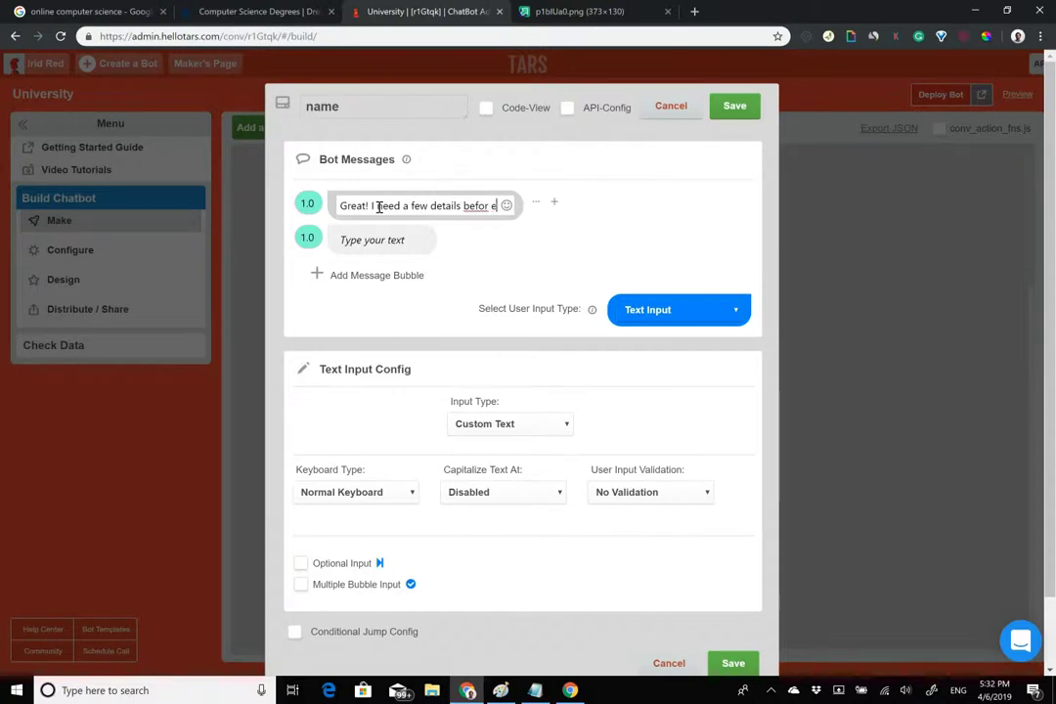
text( I can send the information packet to you)
click(381, 253)
text(First, an)
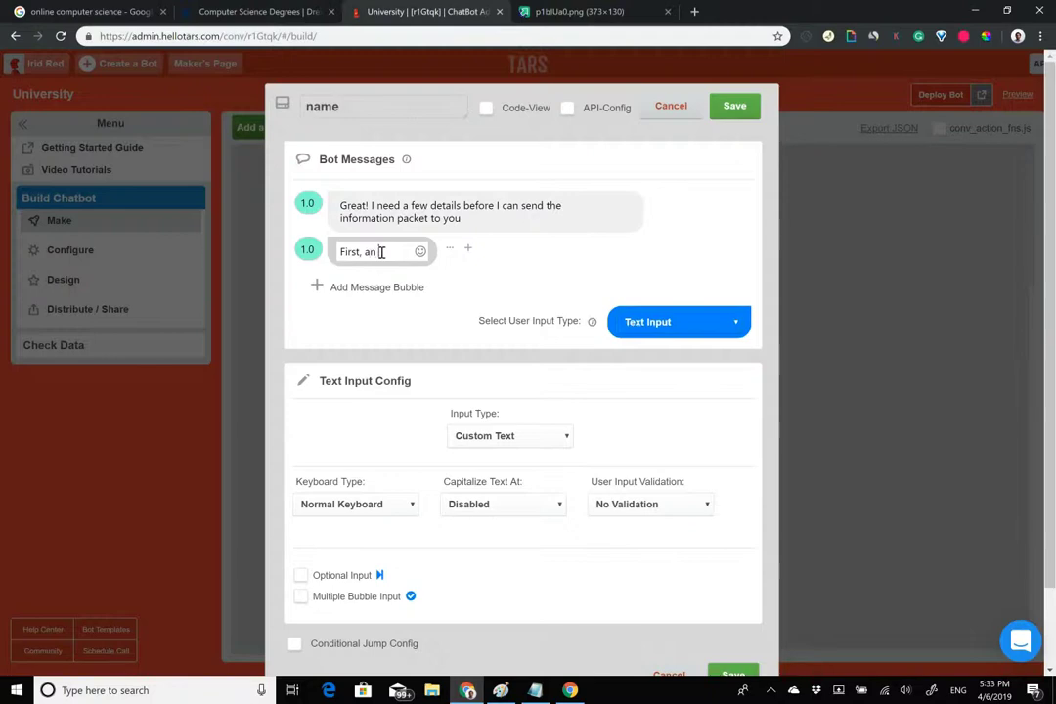
text( easy one, what )
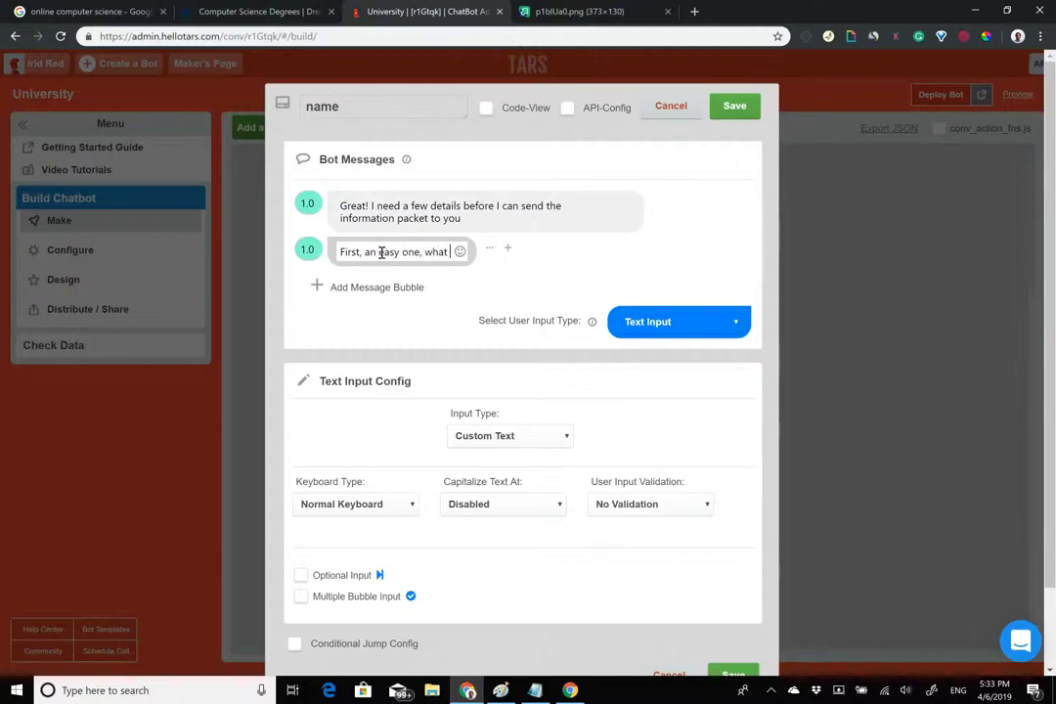
text(is your full name?)
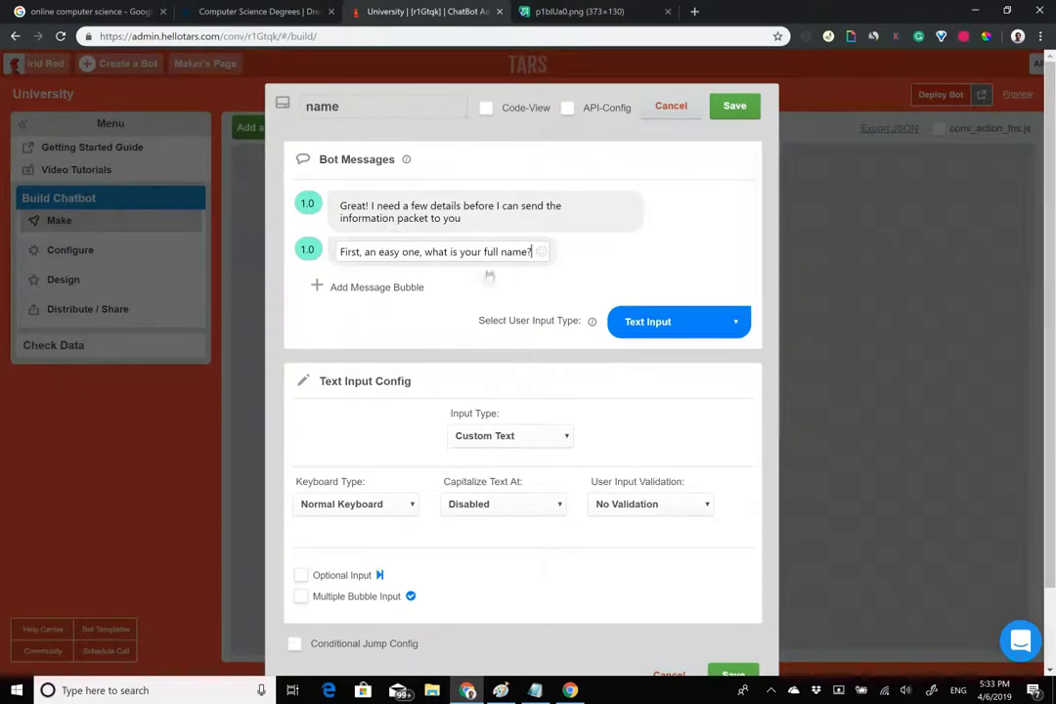
drag(483, 252, 531, 252)
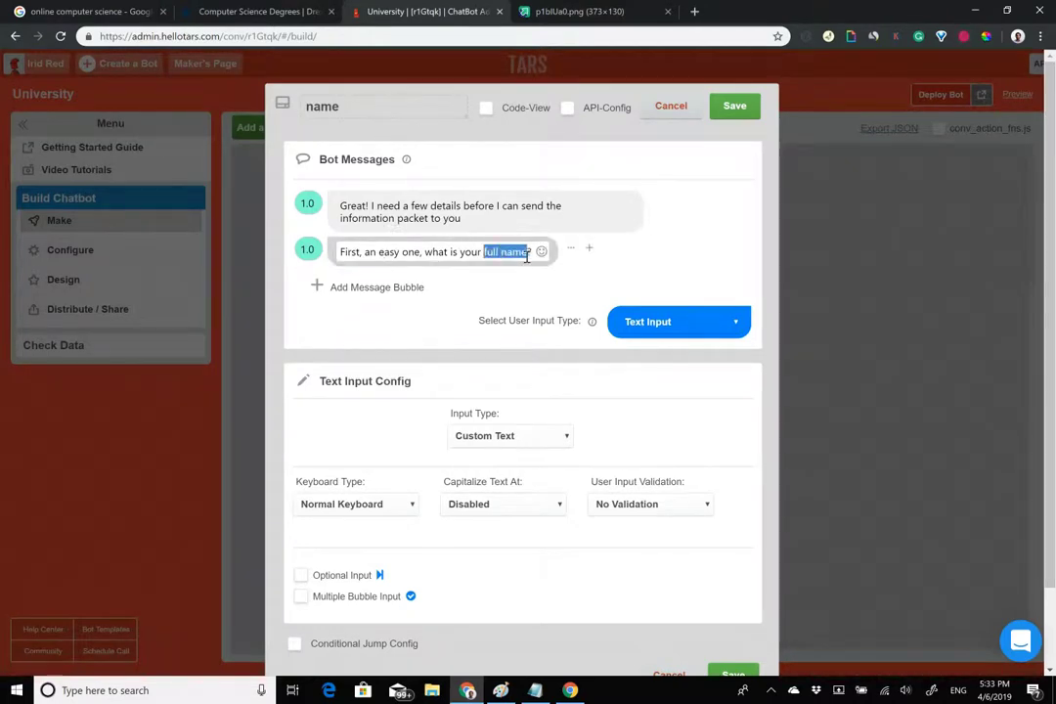
click(192, 11)
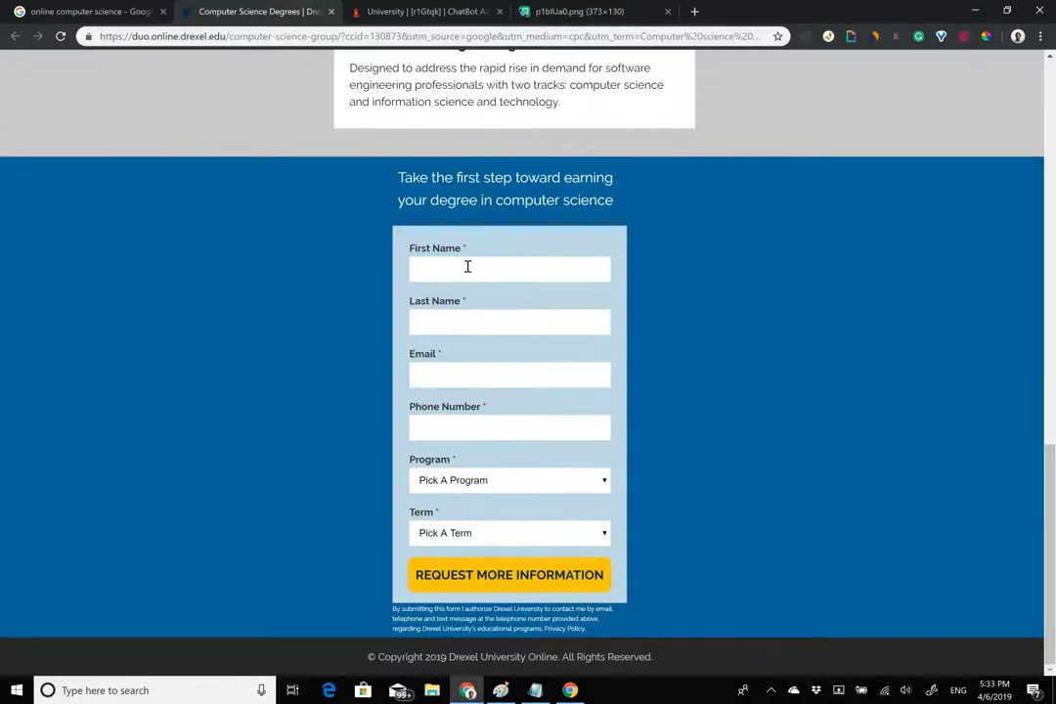
Review the Drexel form's First Name through Phone Number fields, then return to TARS.
drag(410, 250, 488, 407)
click(487, 407)
drag(410, 250, 488, 407)
click(488, 407)
click(465, 8)
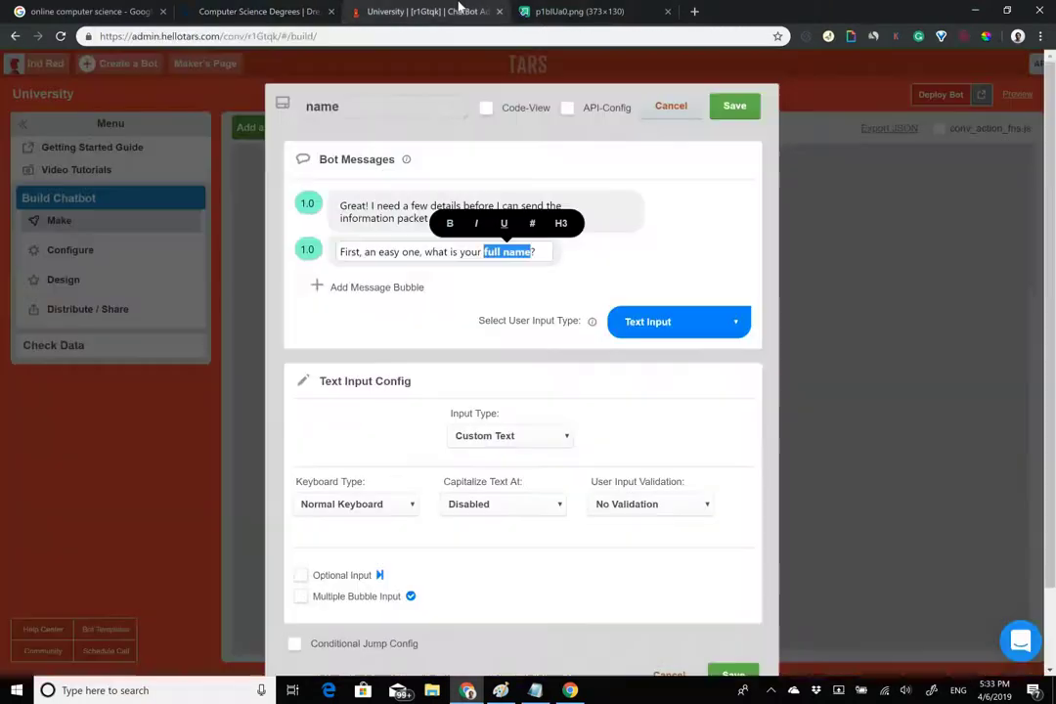
Compare the name gambit against the hook gambit and select the first message's text.
click(409, 221)
drag(340, 206, 496, 237)
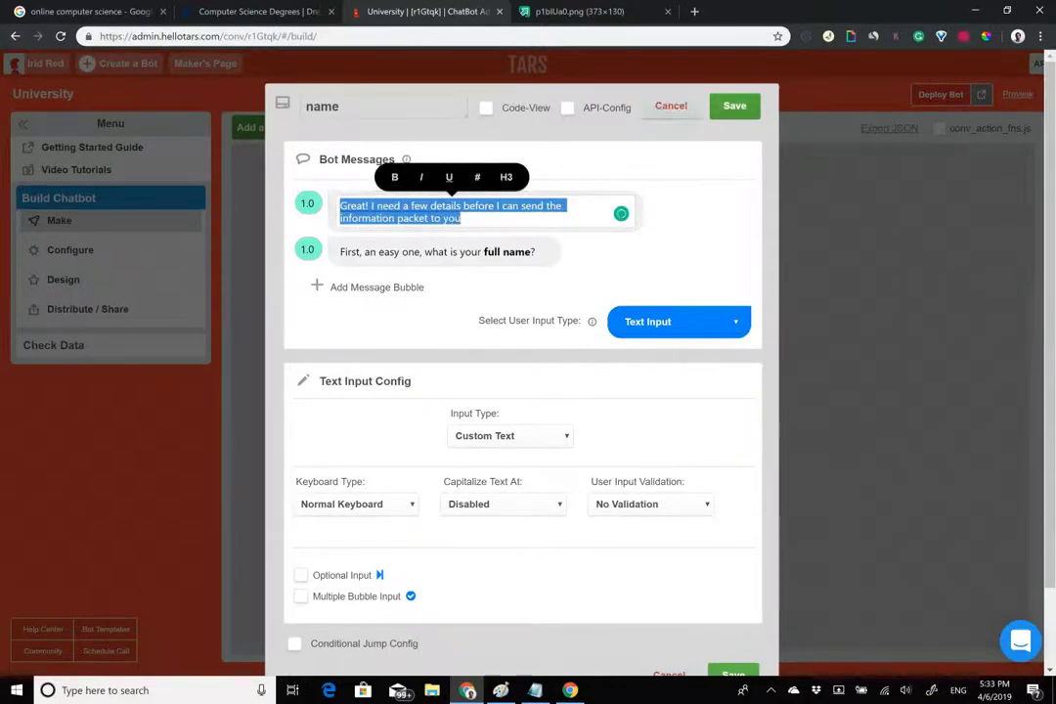
click(734, 106)
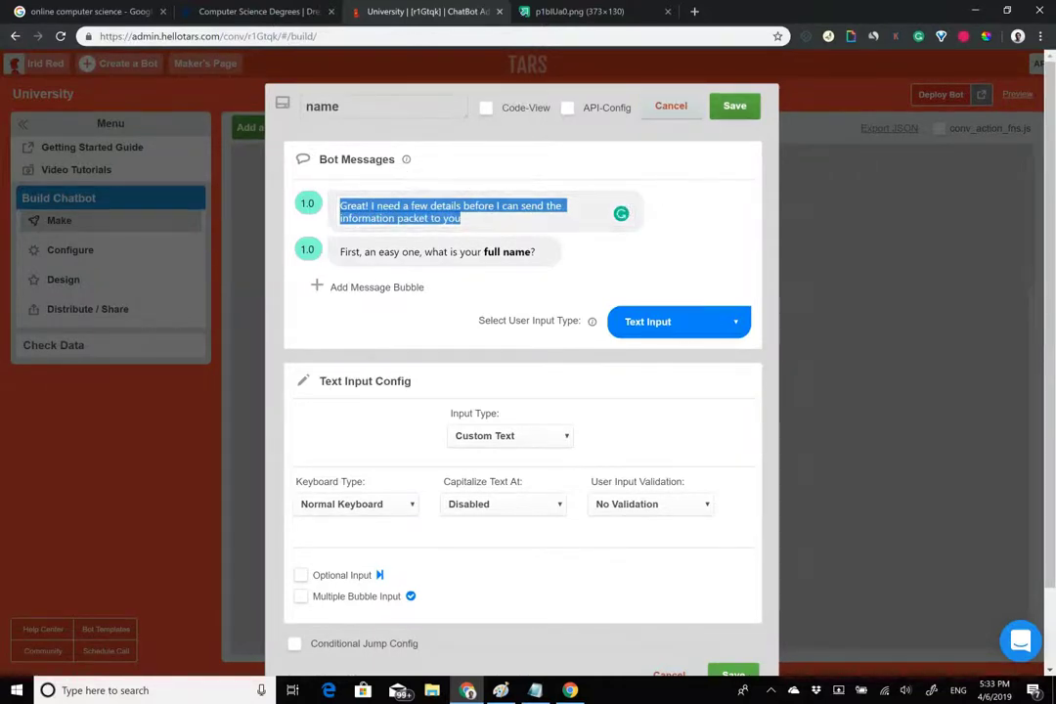
click(561, 224)
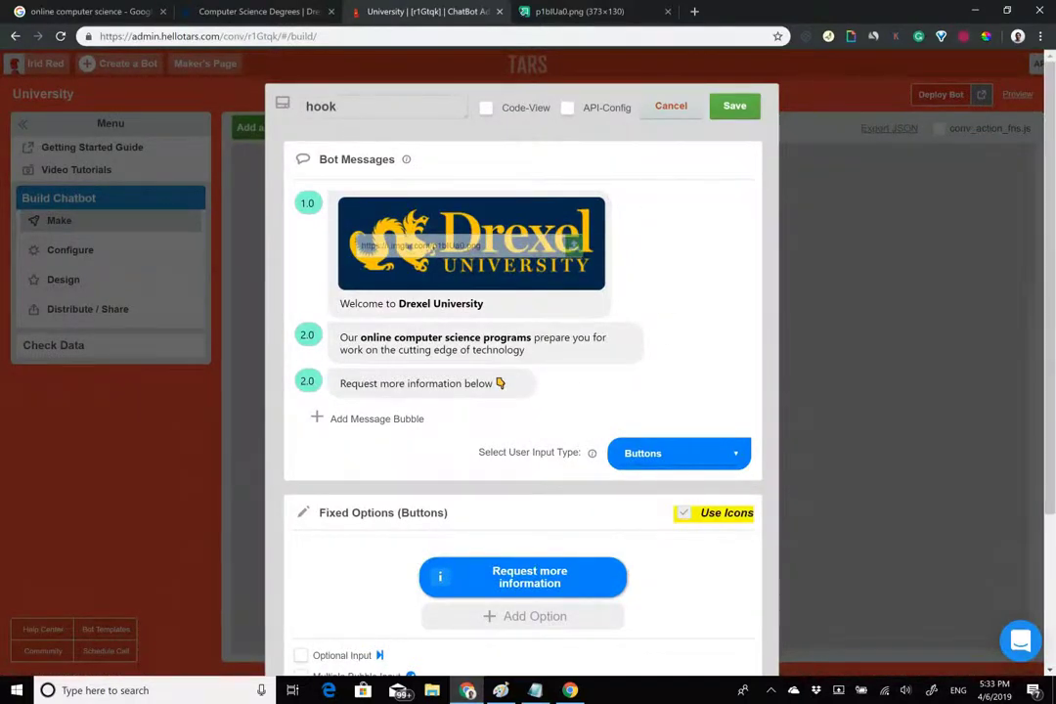
click(670, 106)
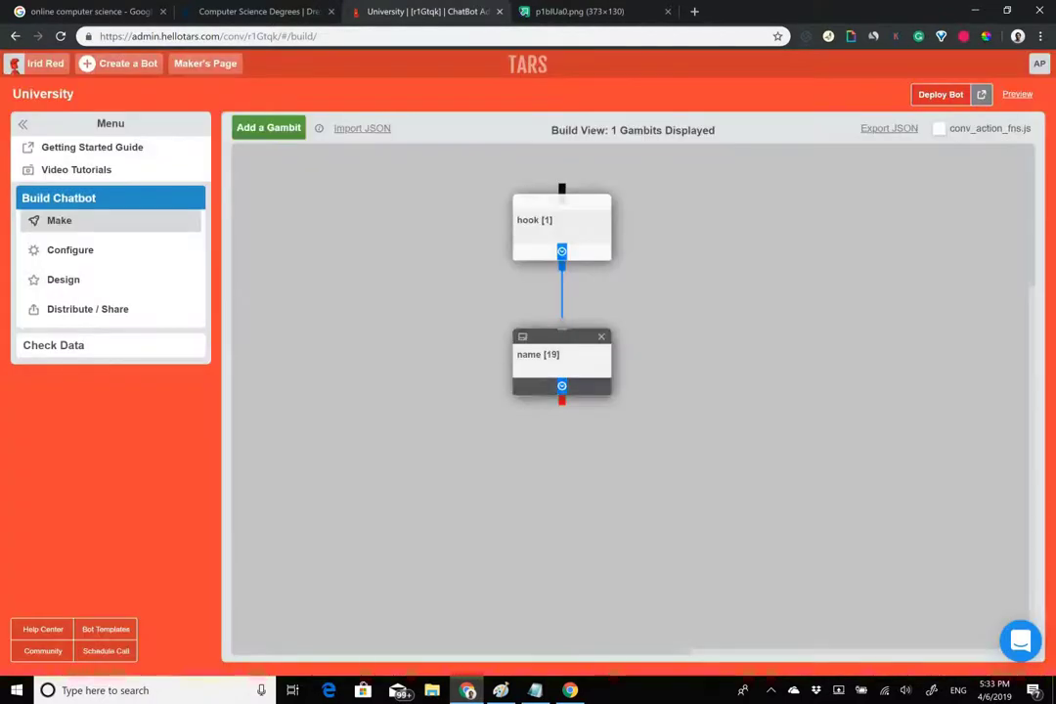
click(562, 354)
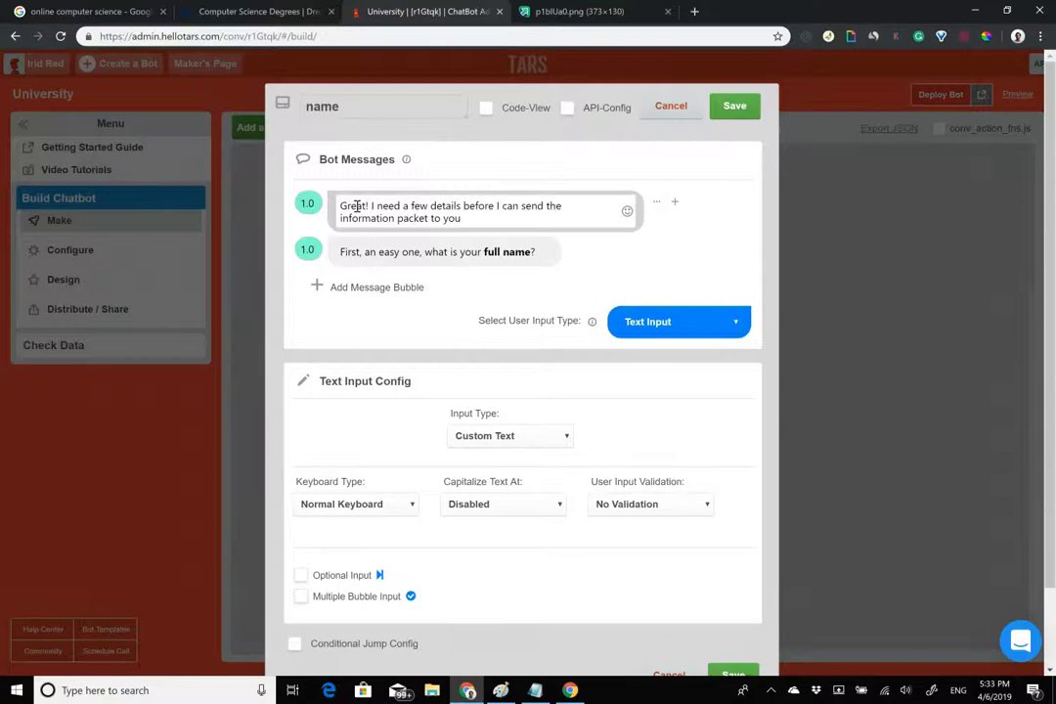
click(370, 205)
drag(371, 205, 492, 232)
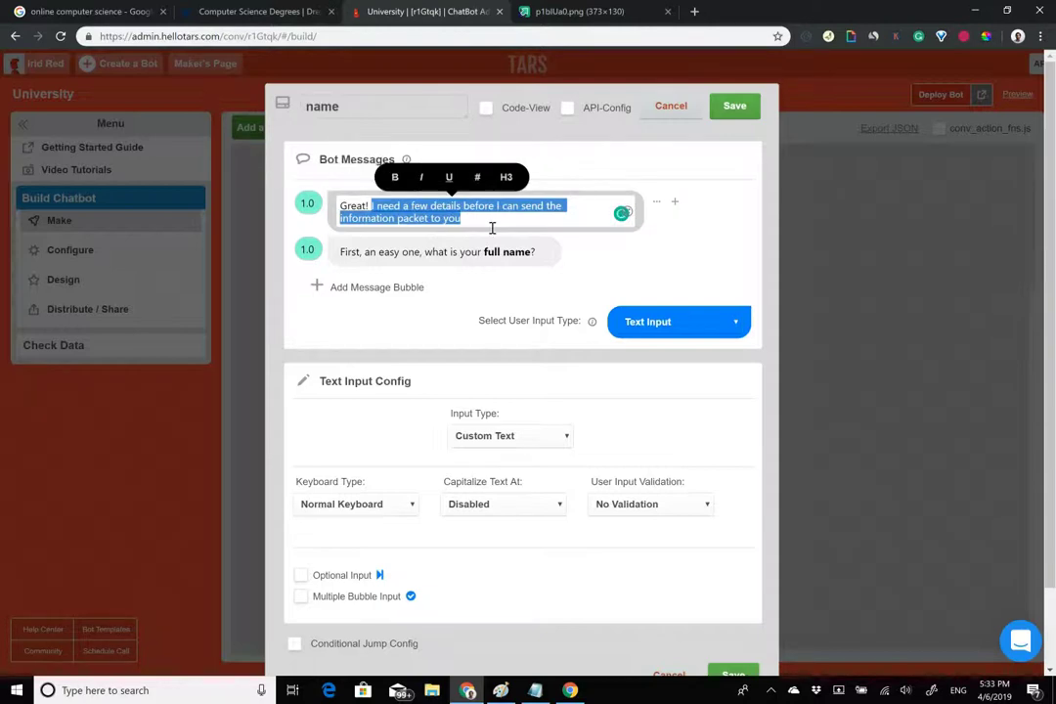
Bold 'full name?', expect Full Name input with a 2.0 delay, save, and add a gambit.
click(502, 252)
drag(502, 252, 536, 252)
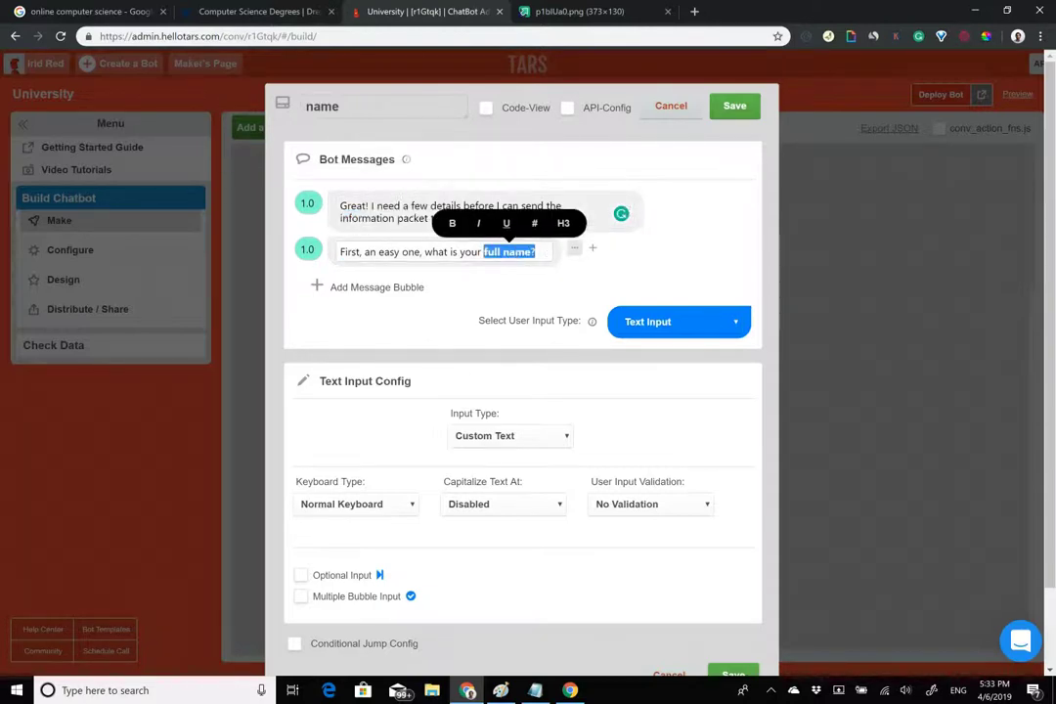
click(509, 435)
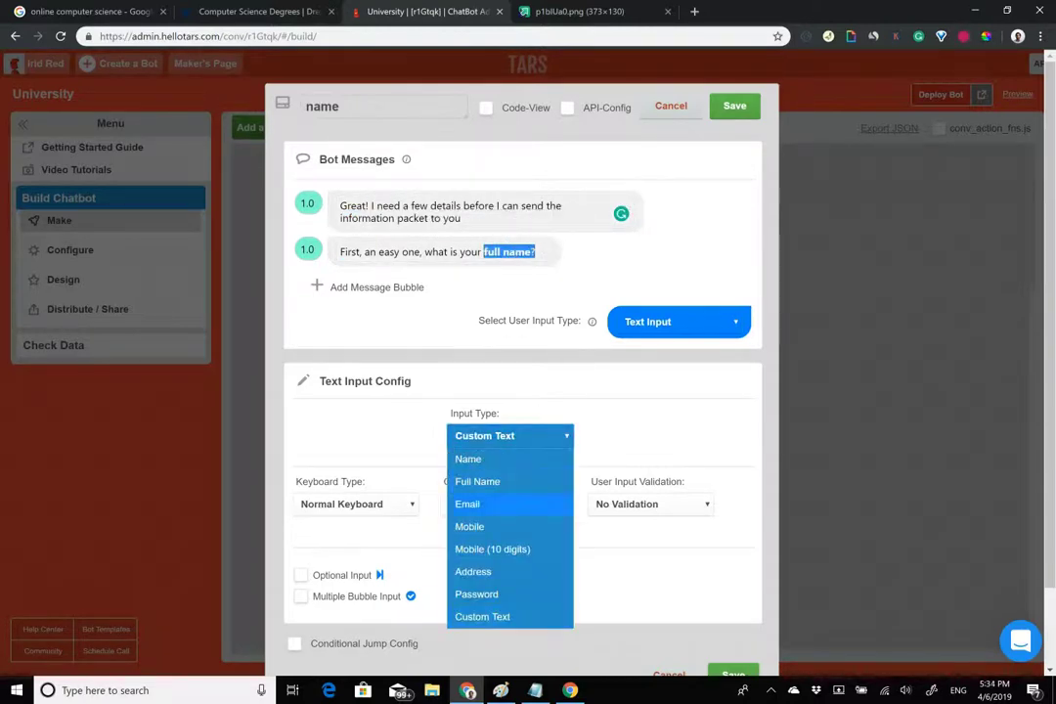
click(477, 481)
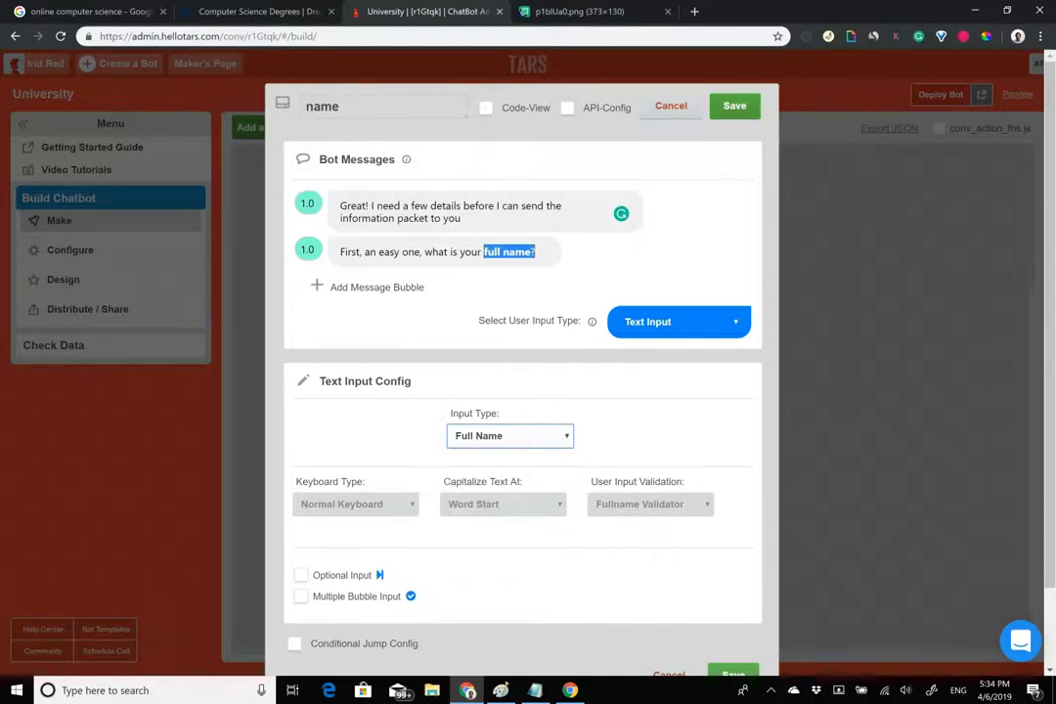
drag(308, 252, 288, 256)
text(2)
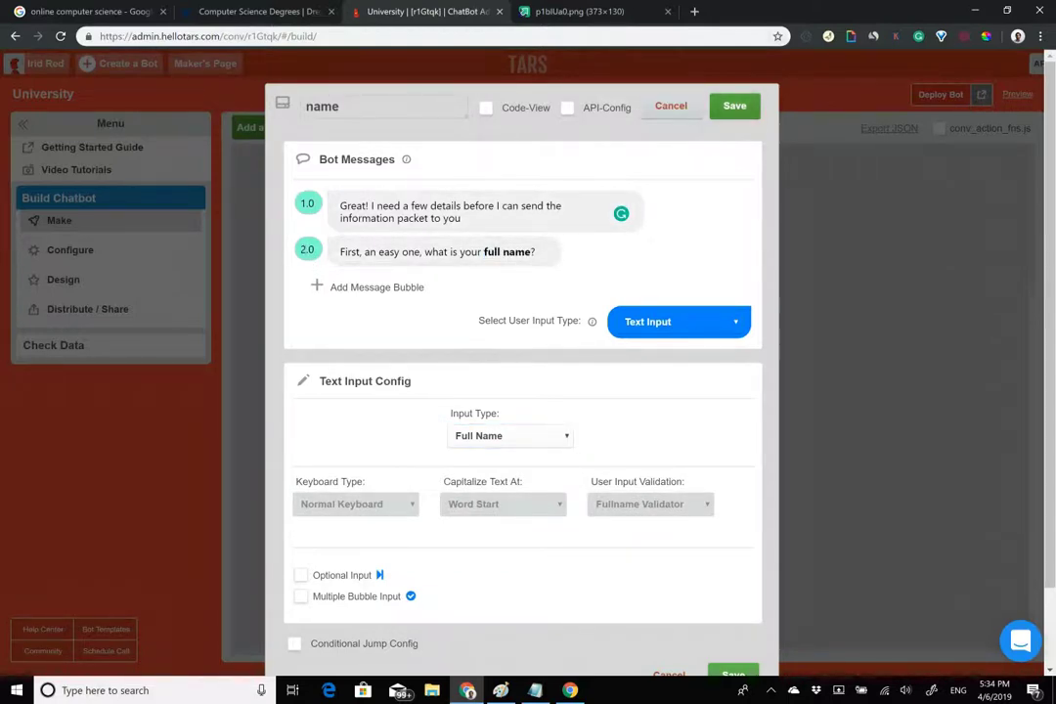
click(734, 105)
click(265, 128)
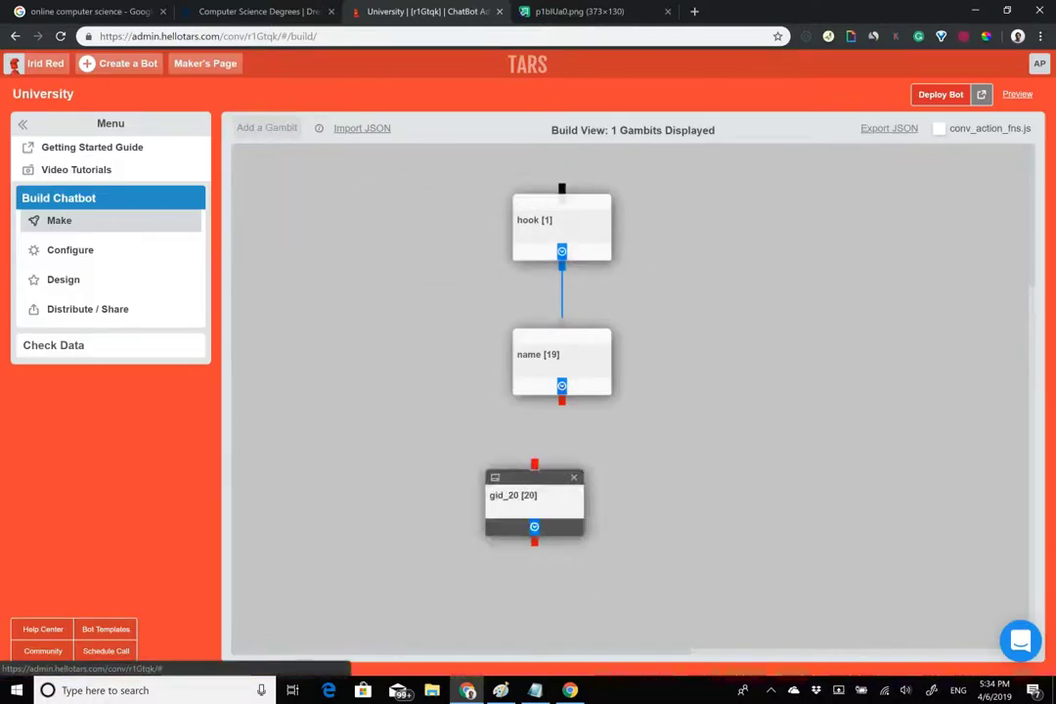
Connect the name gambit to gid_20 and bring up the Drexel request-information form.
drag(561, 400, 562, 452)
click(242, 11)
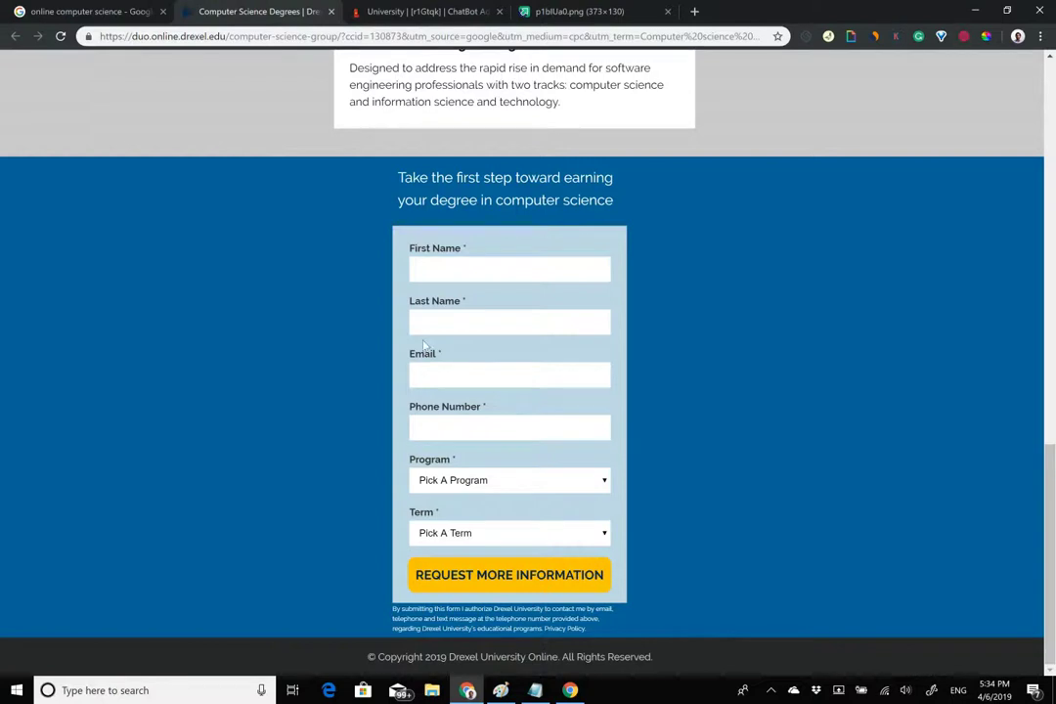
drag(403, 240, 616, 549)
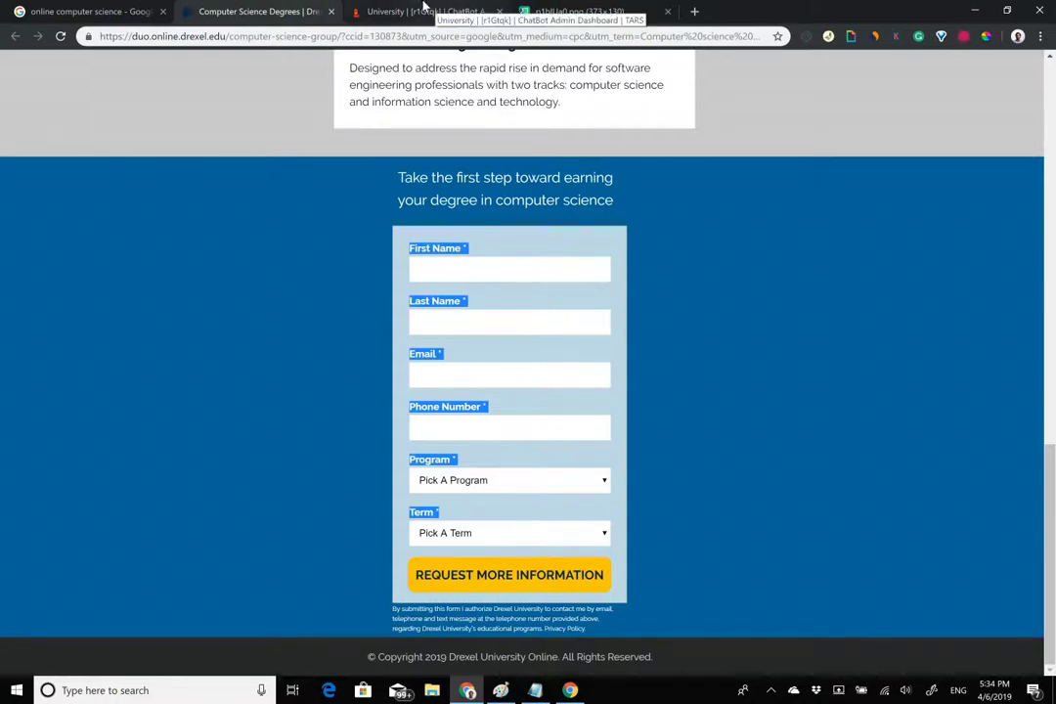
Rename the gid_20 gambit to 'program'.
click(420, 6)
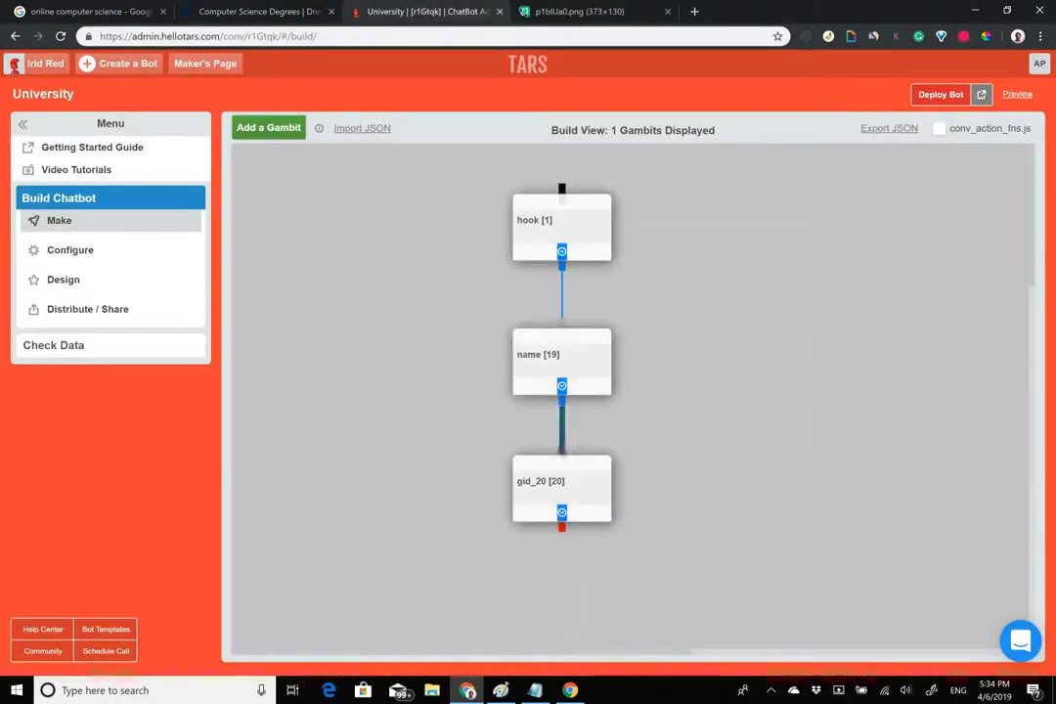
click(561, 493)
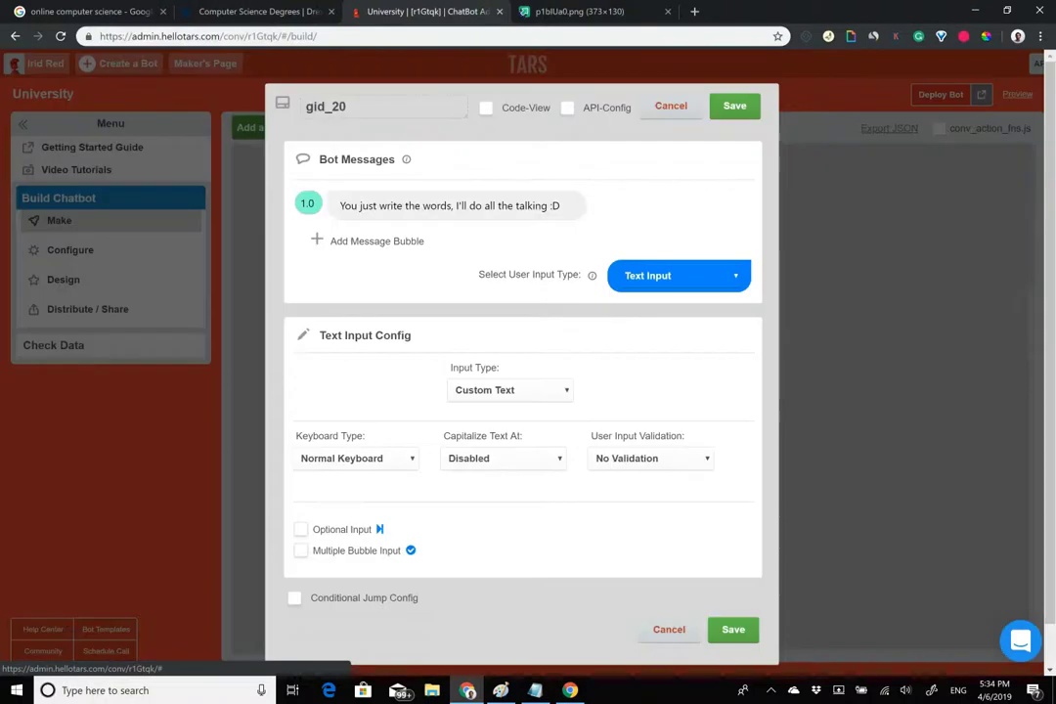
double_click(405, 107)
text(program)
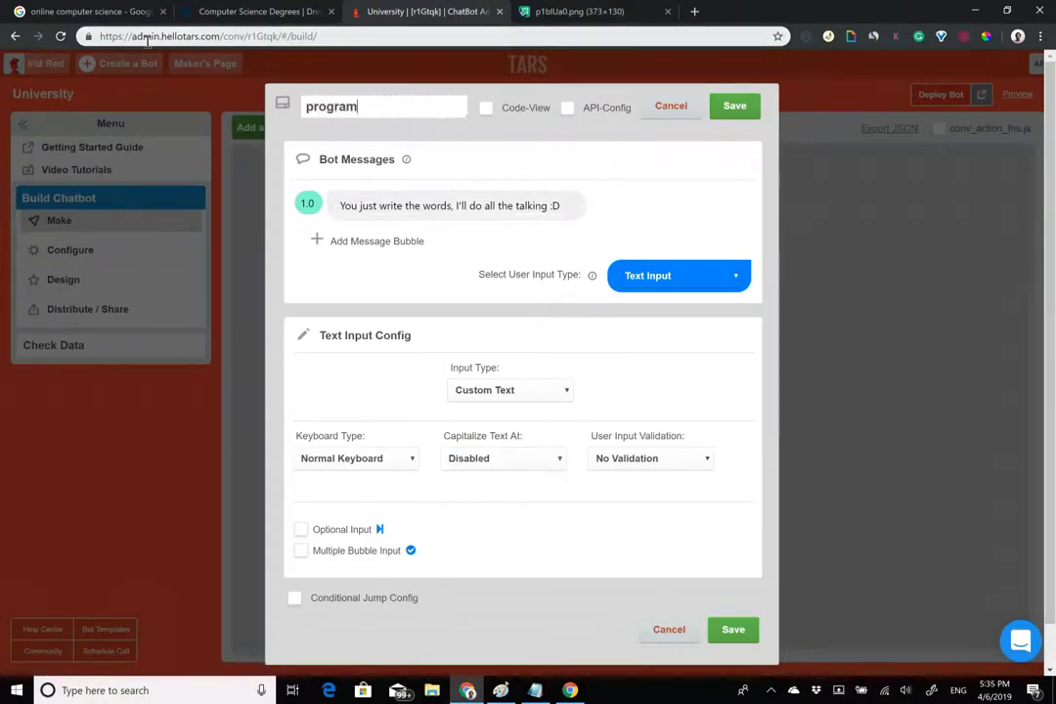
Set the first message to 'Nice to meet you {{ursp.name}}!' and add a second bubble.
triple_click(476, 207)
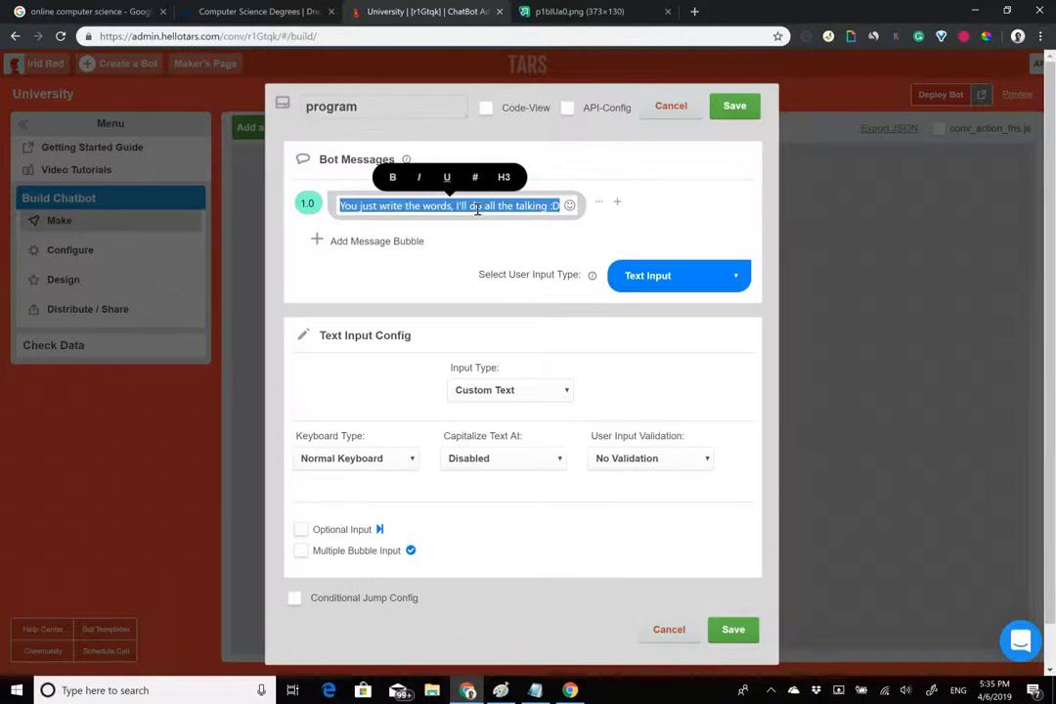
text(Nice to meet you {{Ursp)
key(BackSpace)
key(BackSpace)
key(BackSpace)
key(BackSpace)
text(ursp)
key(Return)
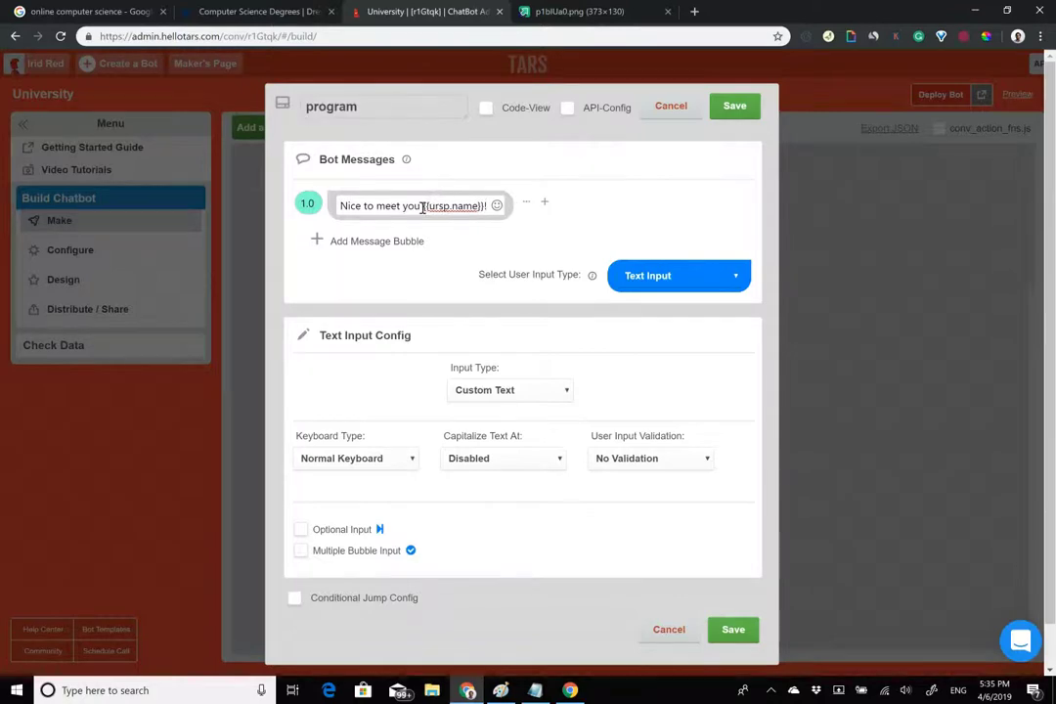
drag(423, 206, 507, 209)
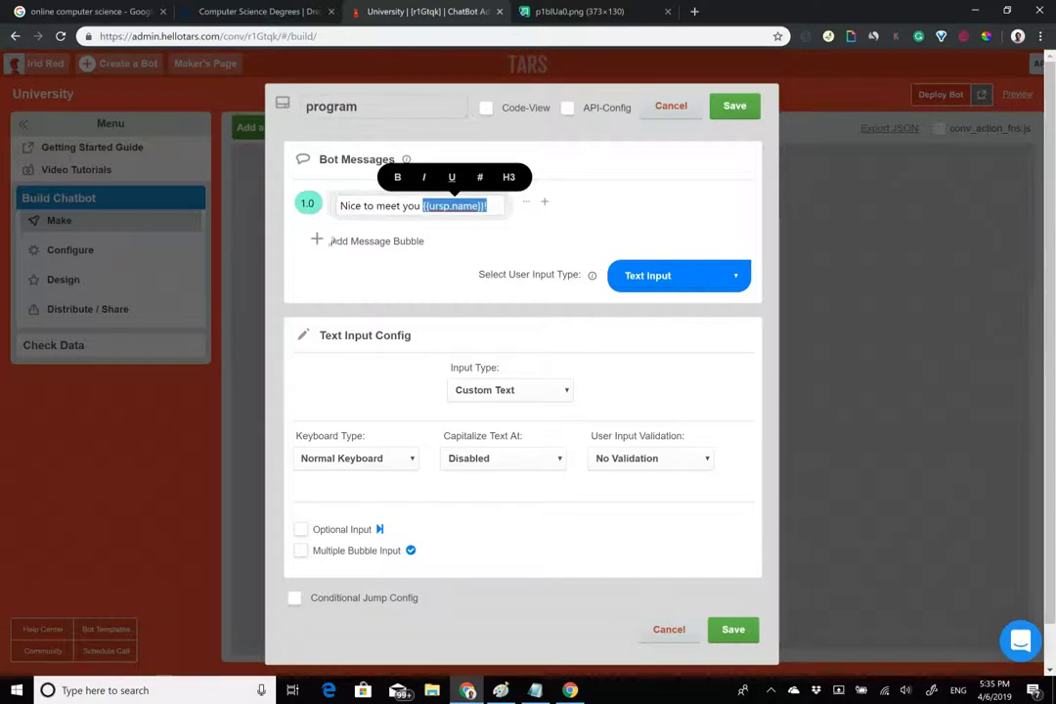
click(344, 244)
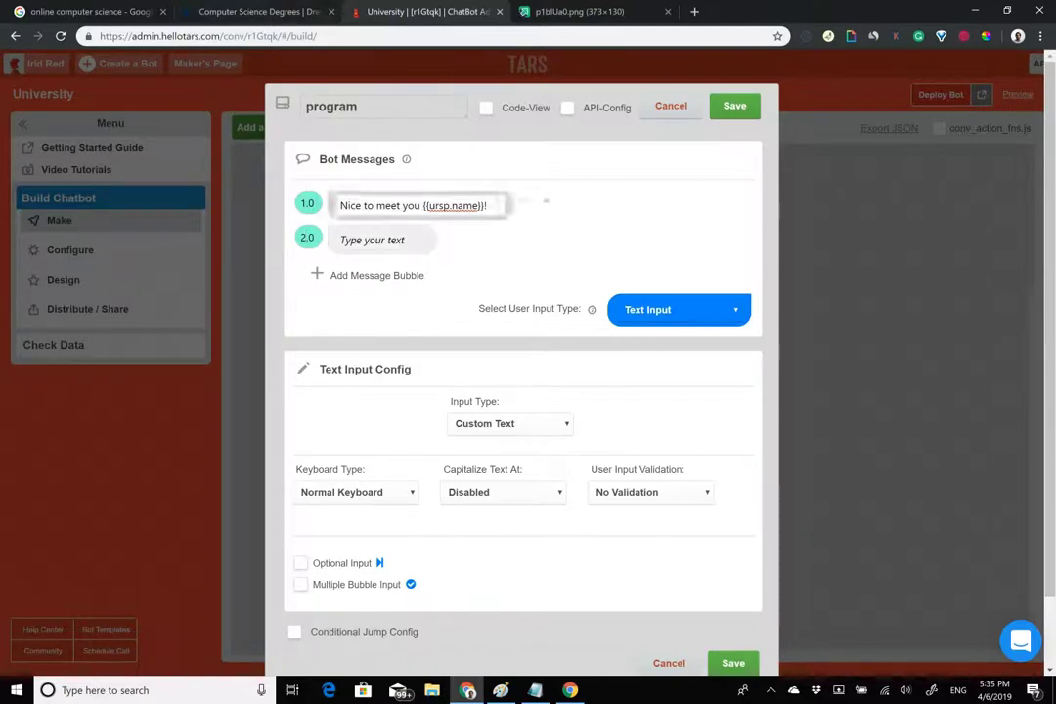
Ask 'Which program are you interested in?' in the second message and set the reply type to Buttons.
click(295, 10)
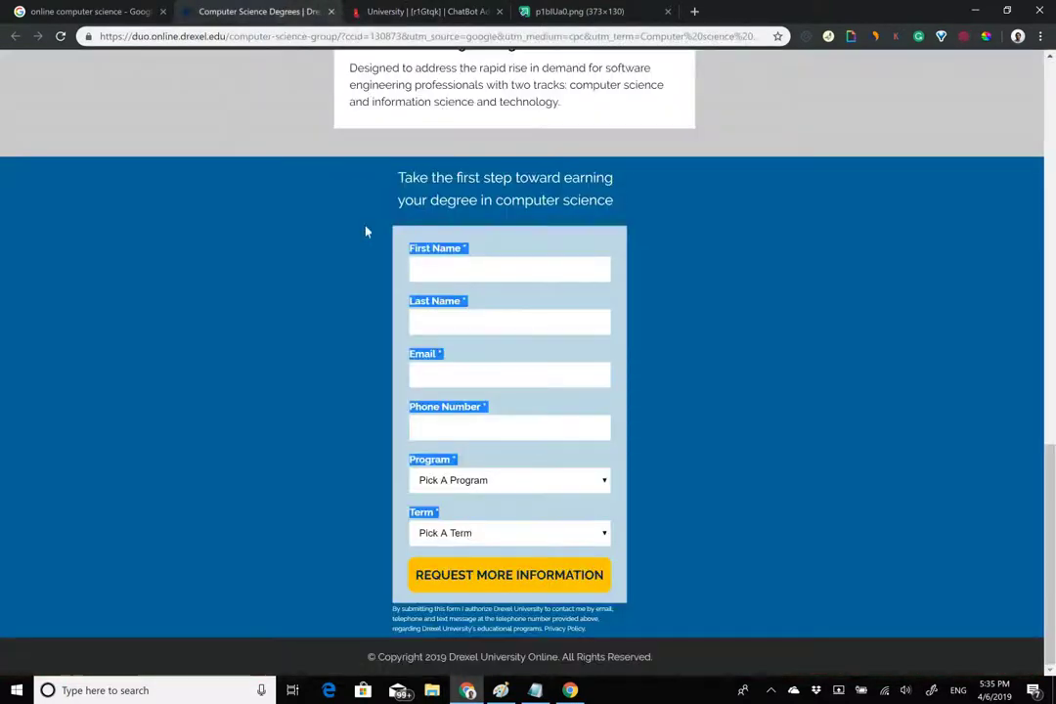
click(417, 10)
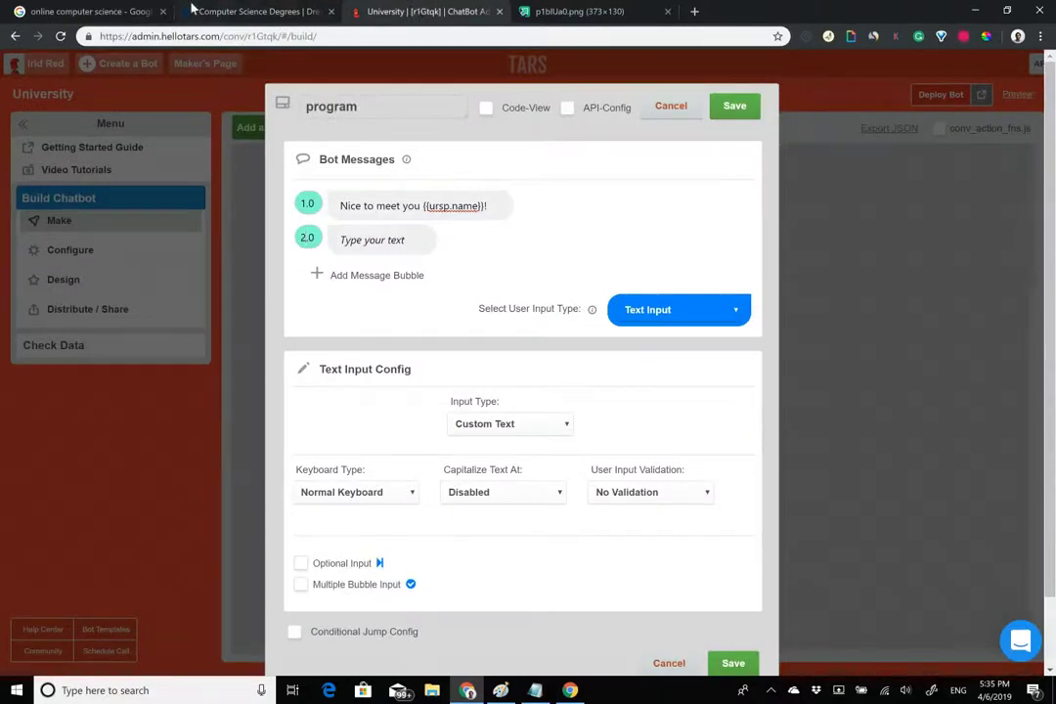
click(186, 12)
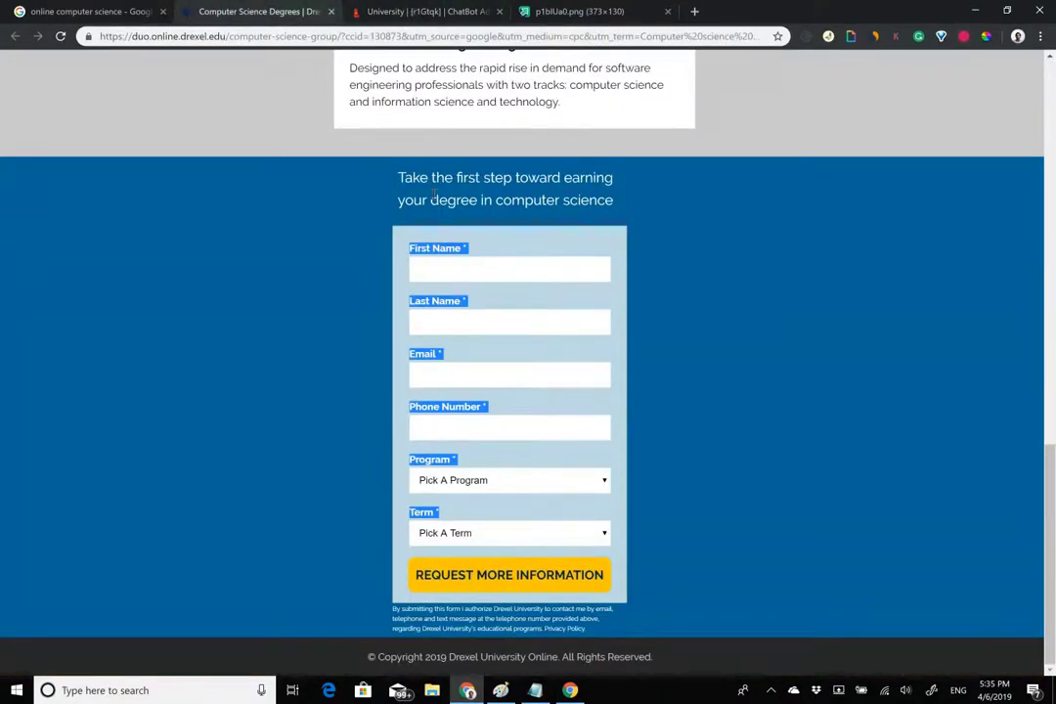
click(445, 10)
click(395, 239)
text(Which progra)
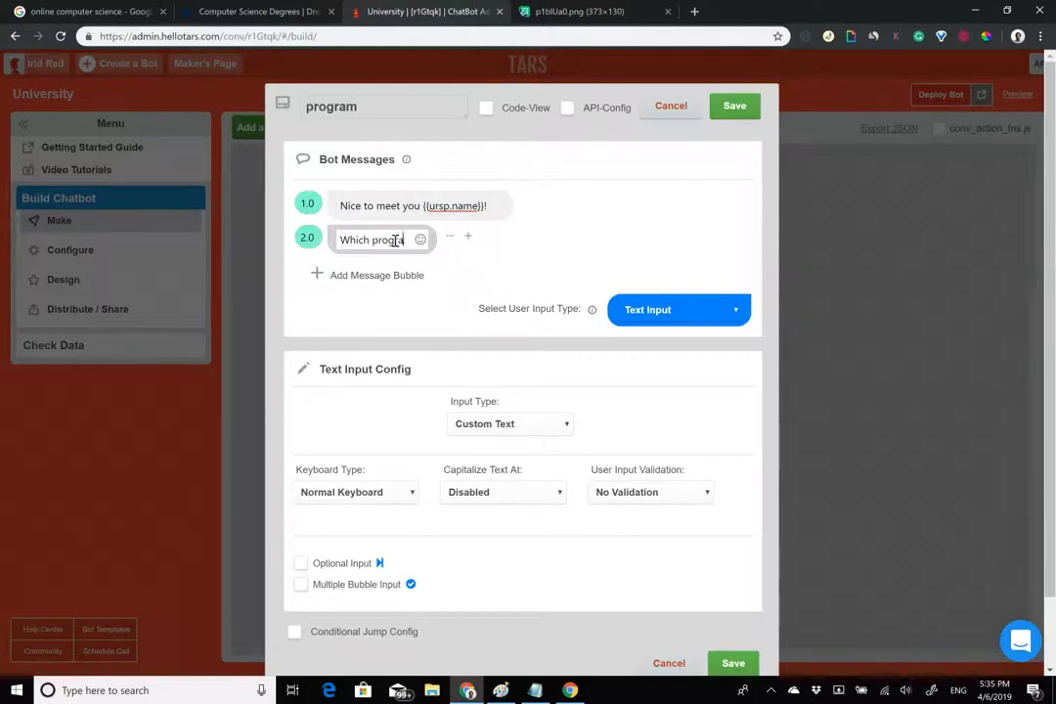
text(m are you int)
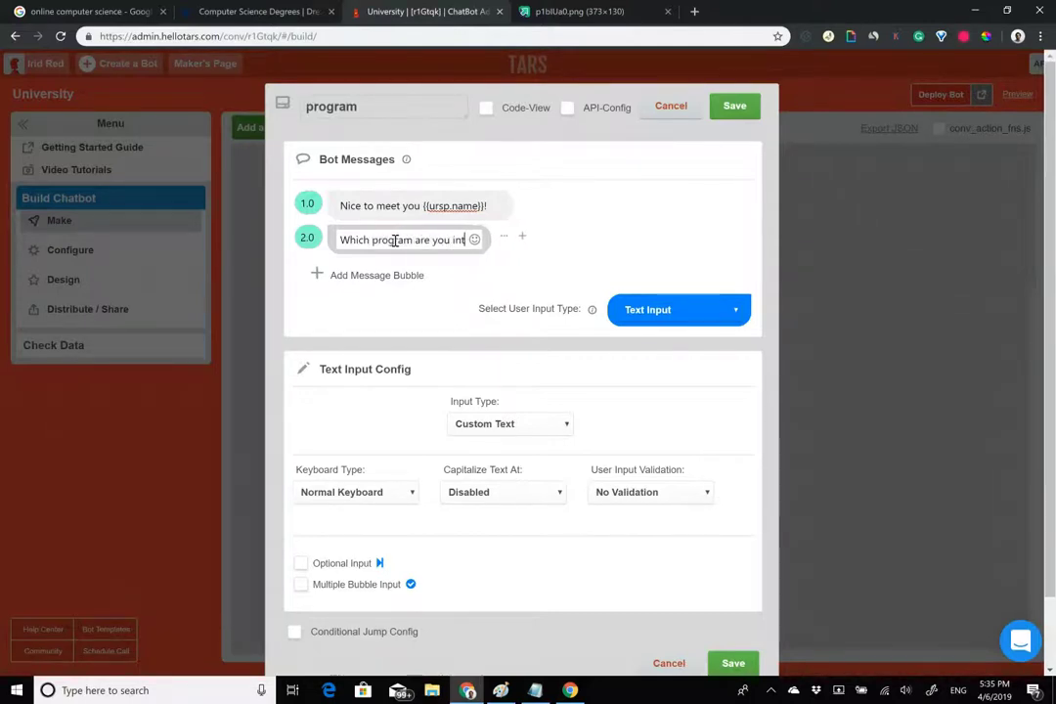
text(erested in?)
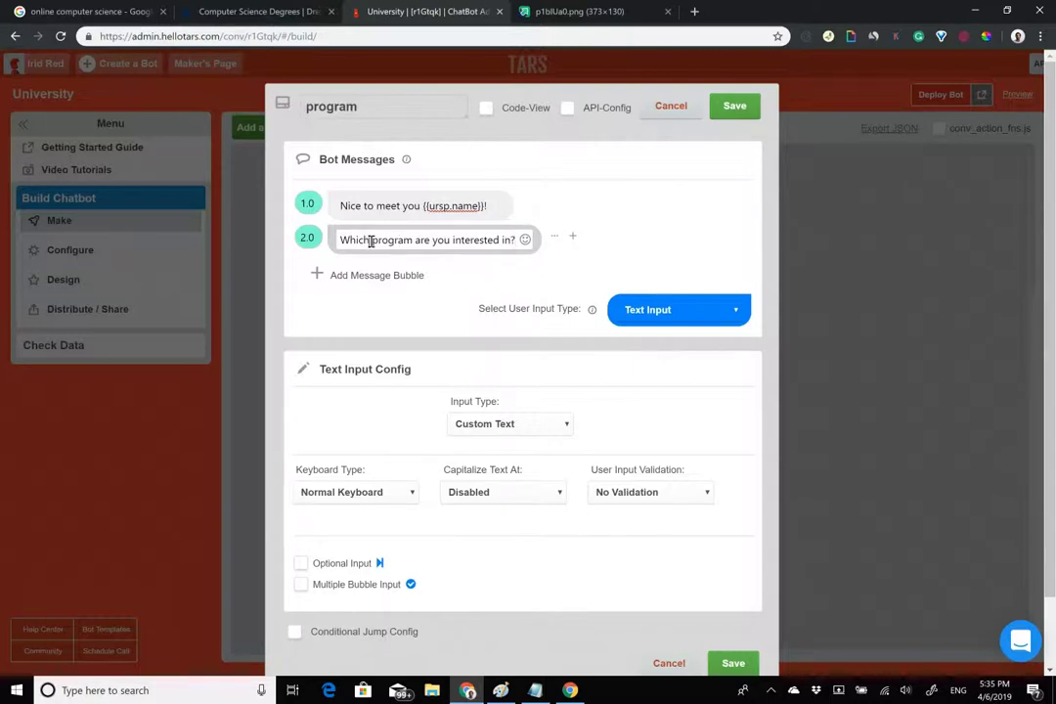
drag(371, 242, 417, 242)
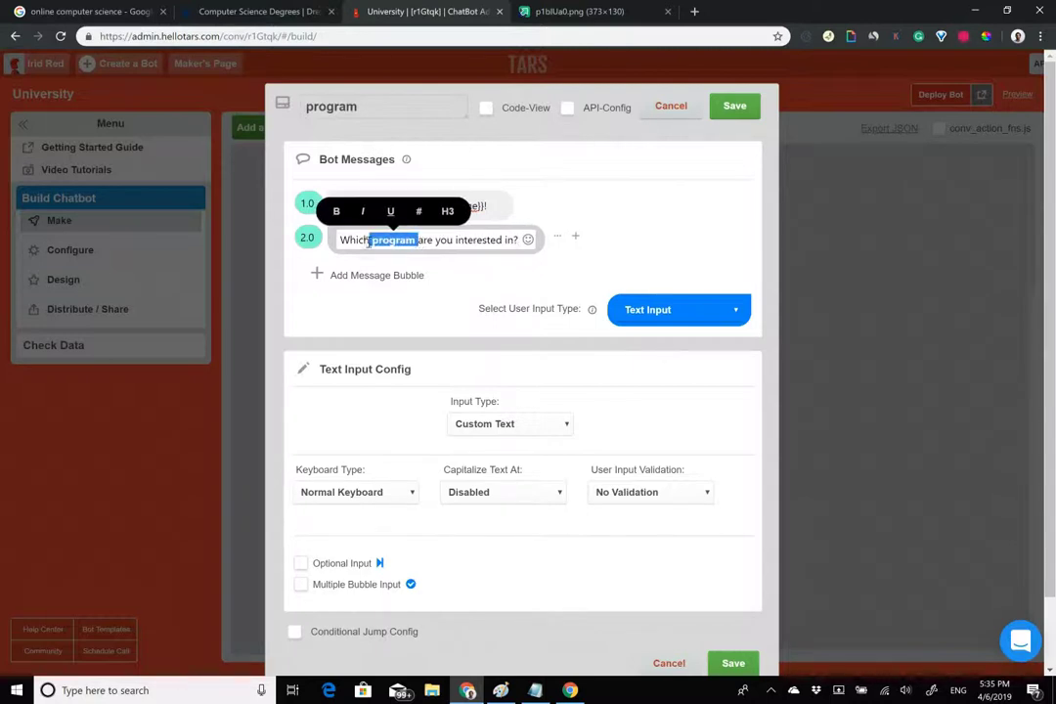
click(679, 309)
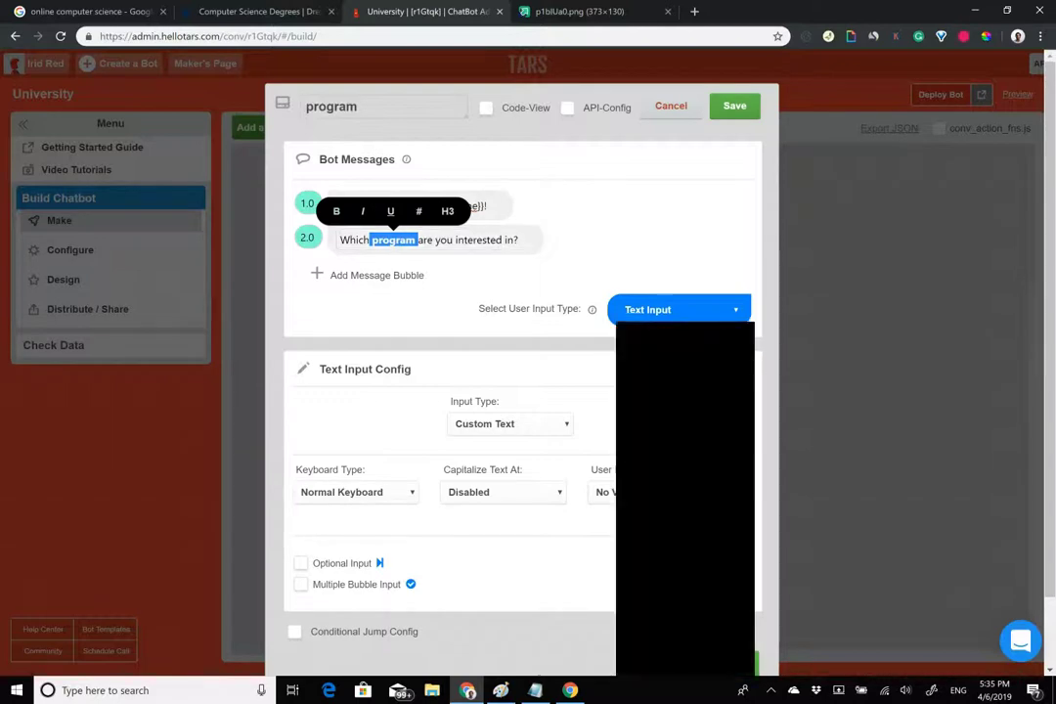
click(648, 406)
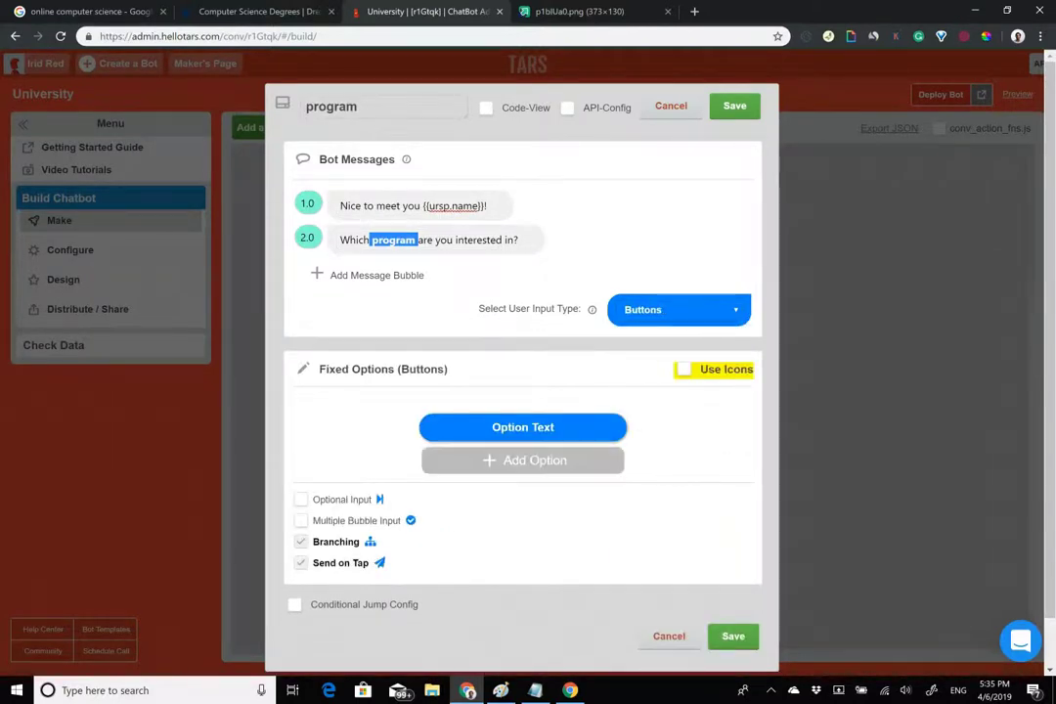
Add three more option buttons and label the first 'BS in Computing and Security Technology'.
click(522, 461)
click(522, 460)
click(522, 460)
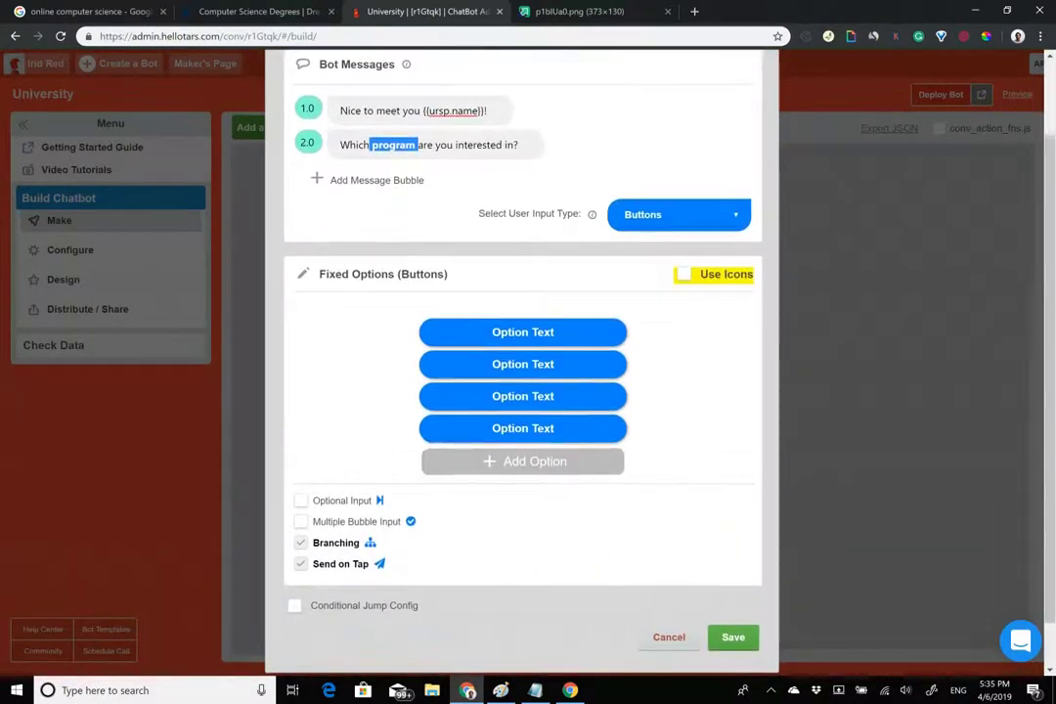
key(ctrl+shift+Tab)
click(510, 480)
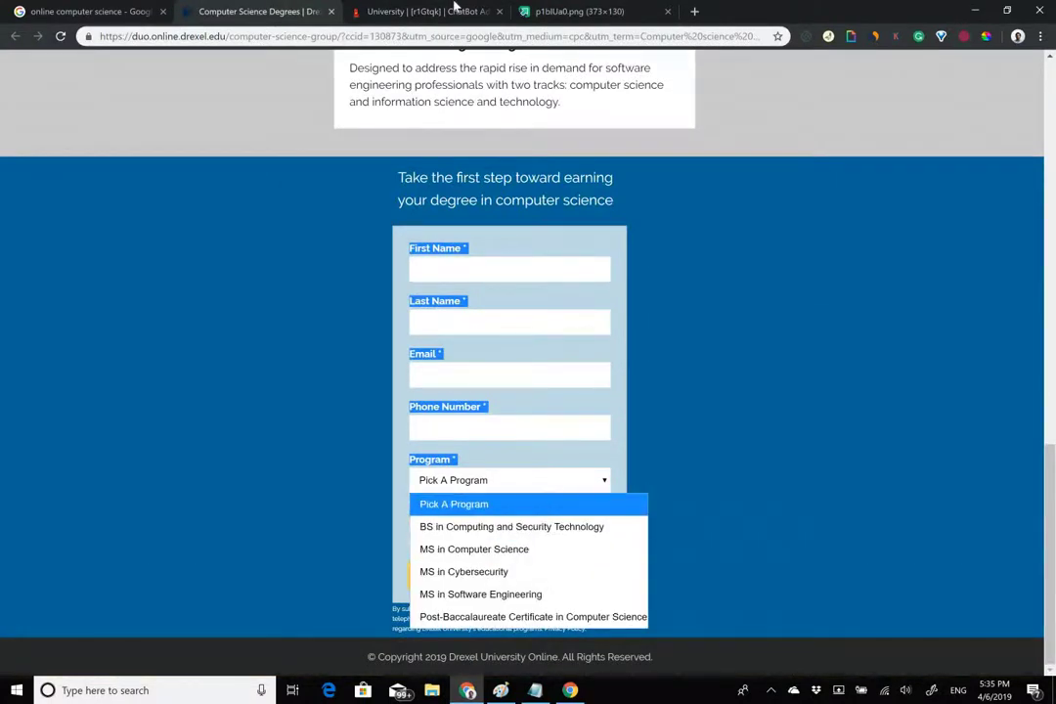
click(431, 12)
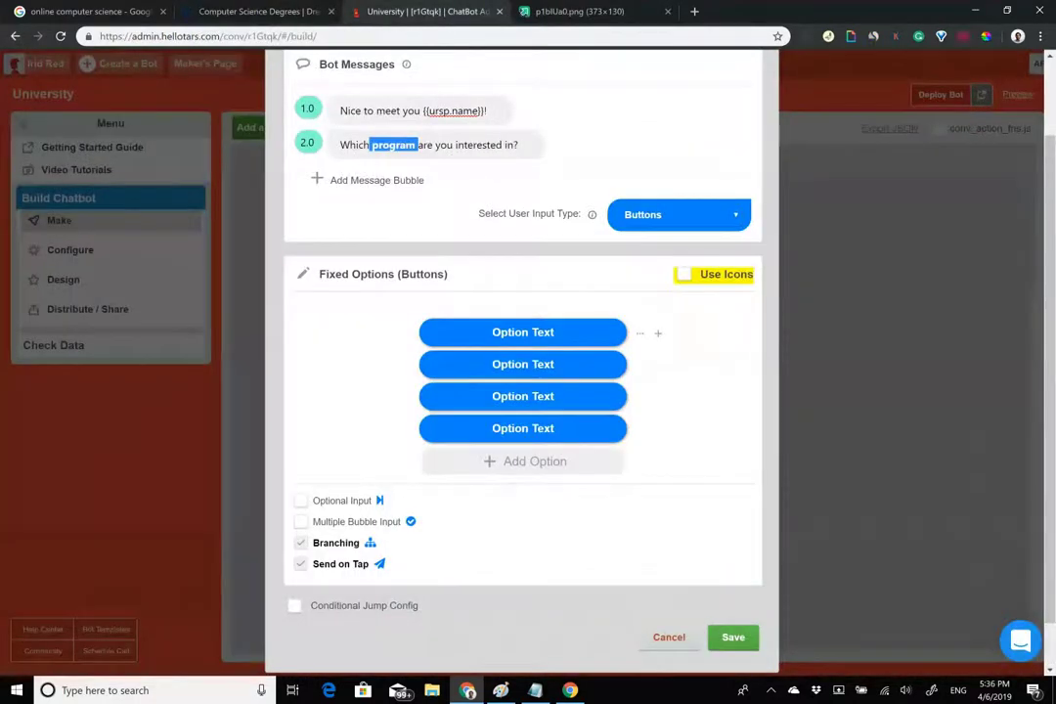
click(523, 332)
text(BS in)
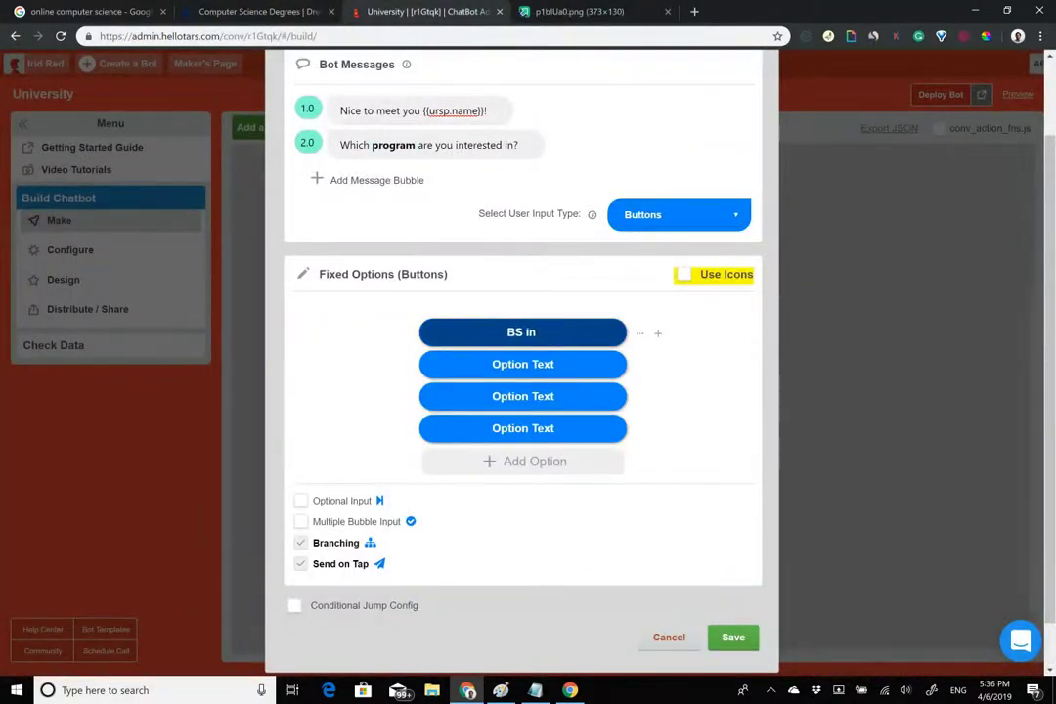
click(259, 12)
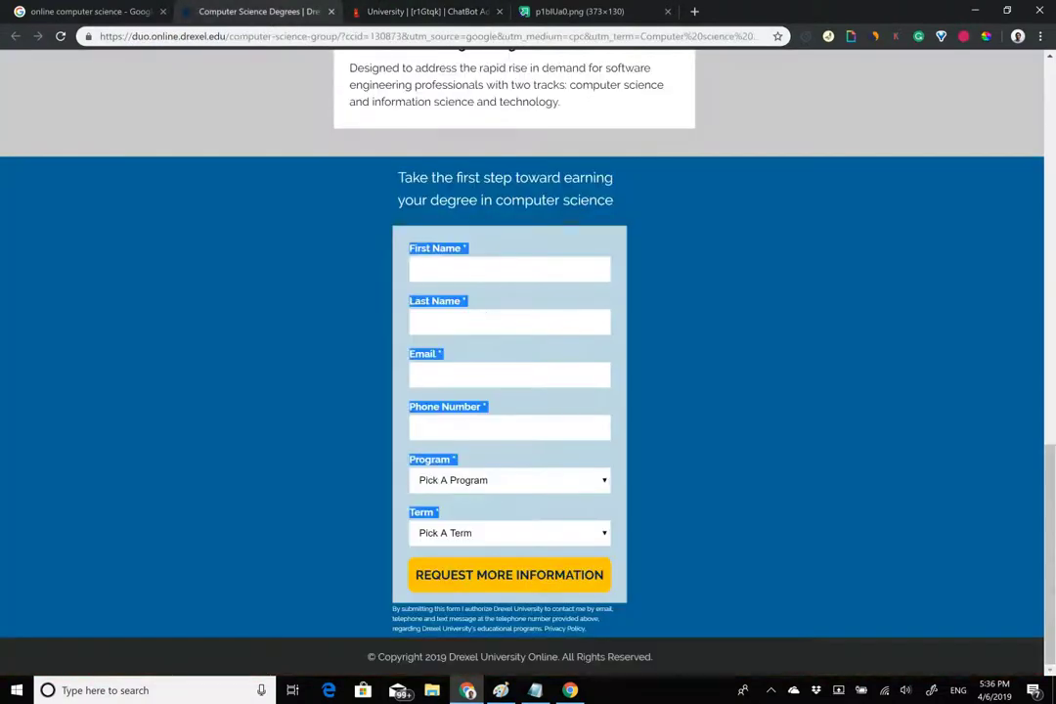
click(508, 480)
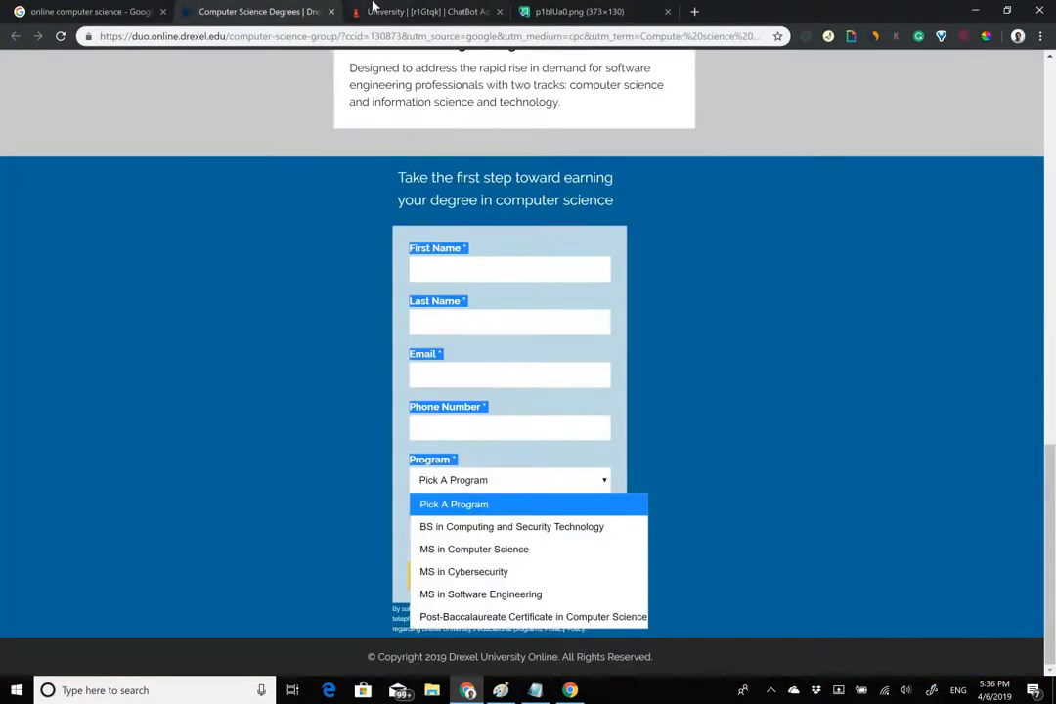
click(382, 10)
text(Computing and Security Tech)
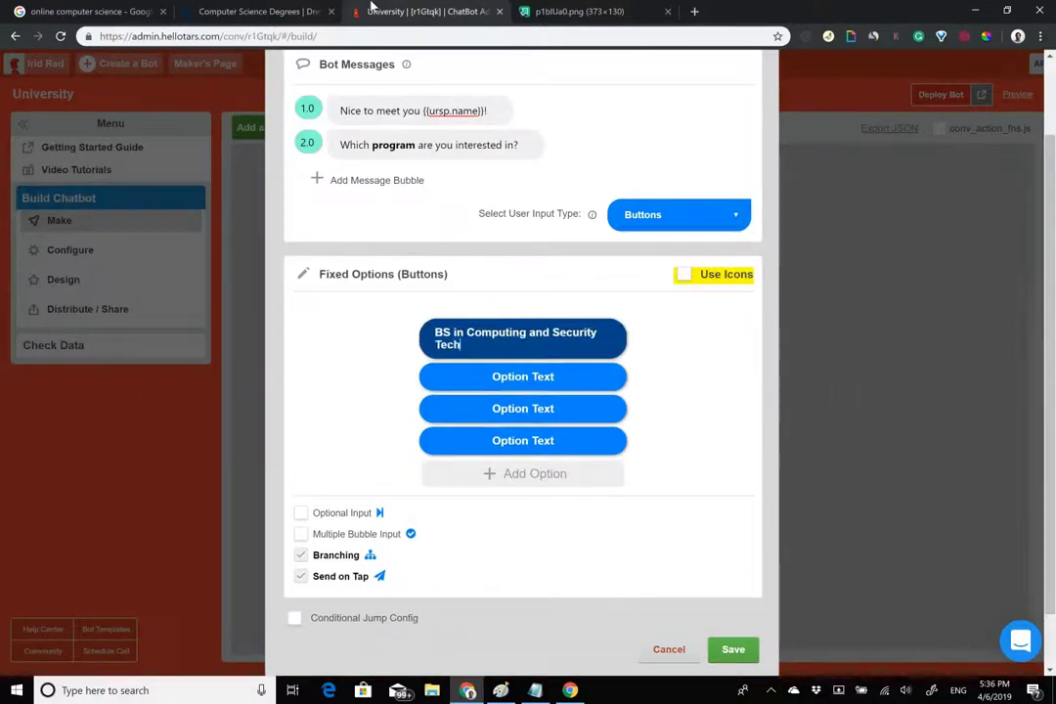
text(nology)
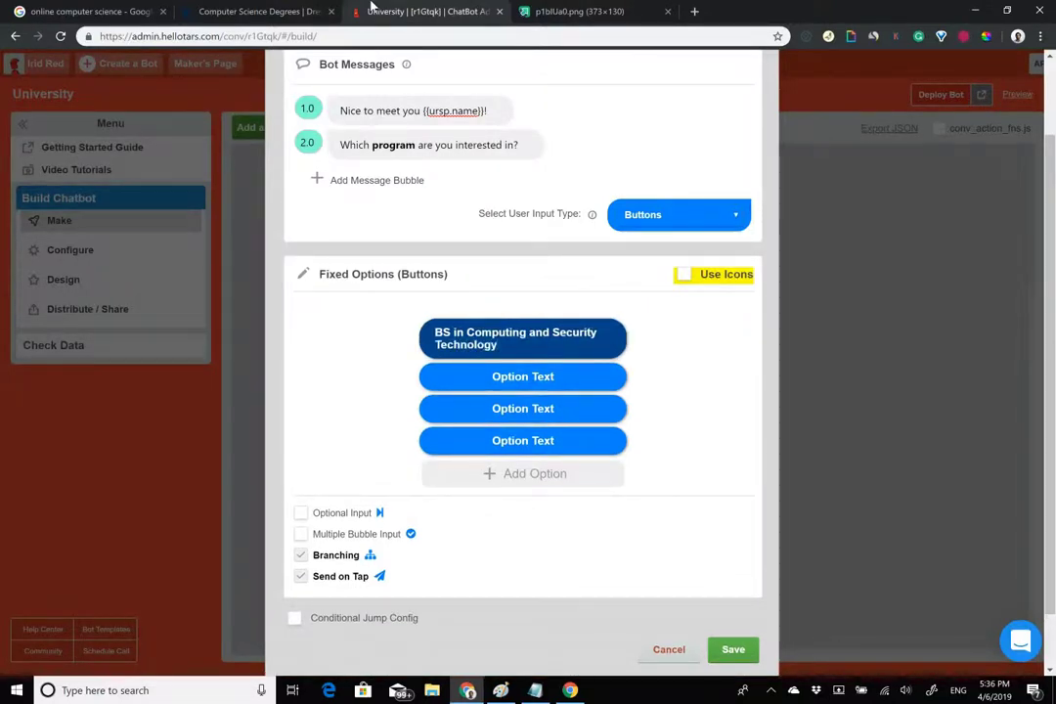
Label the other buttons 'MS in Computer Science', 'MS in Cybersecurity' and 'MS in Software Engineering'.
click(508, 377)
text(MS )
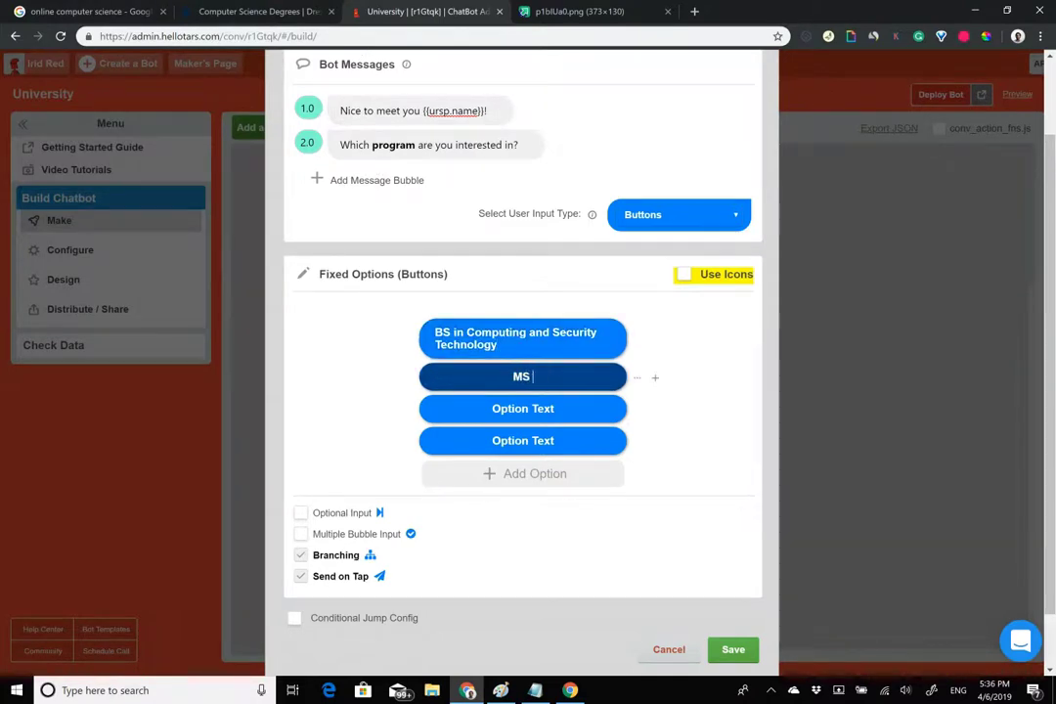
text(in COmputer Science)
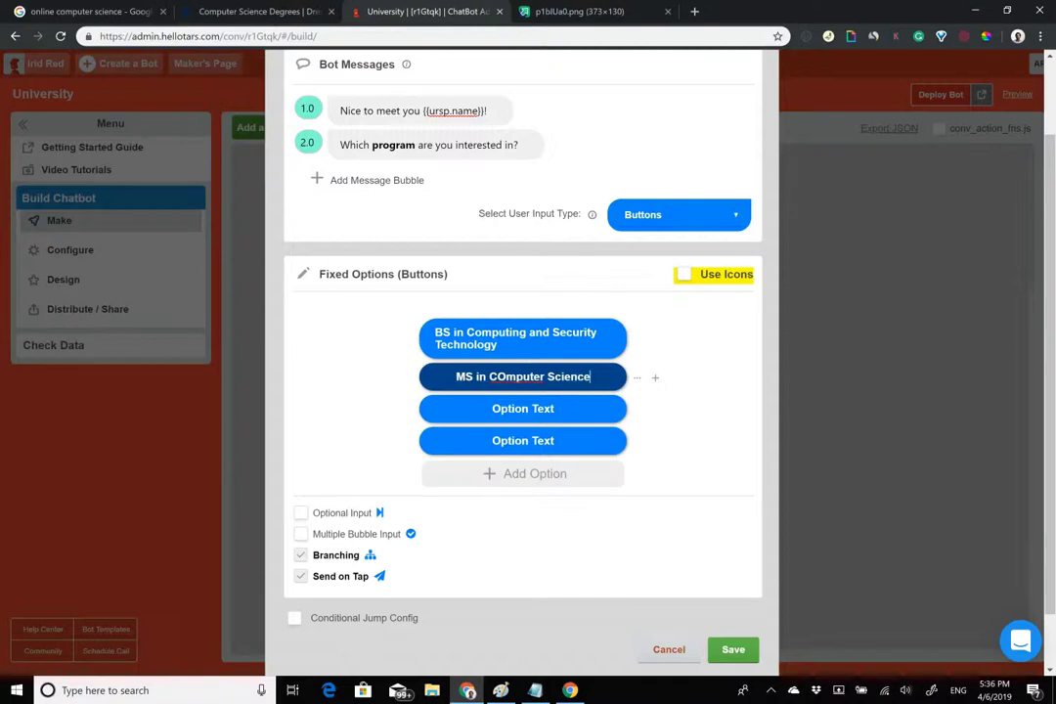
key(BackSpace)
text(o)
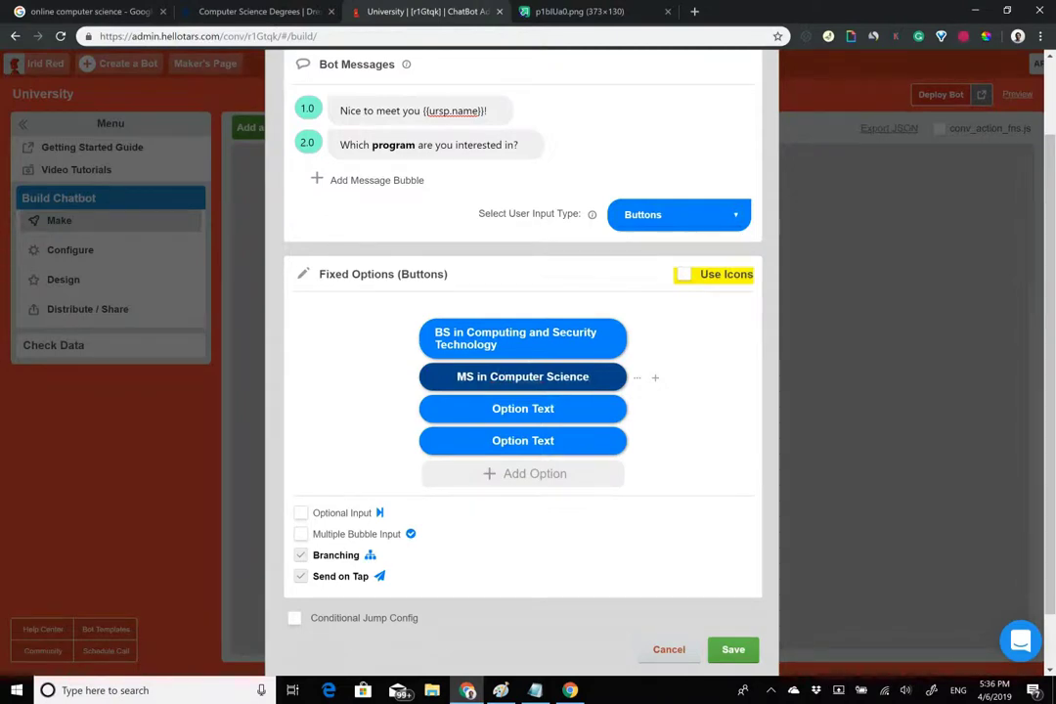
click(252, 10)
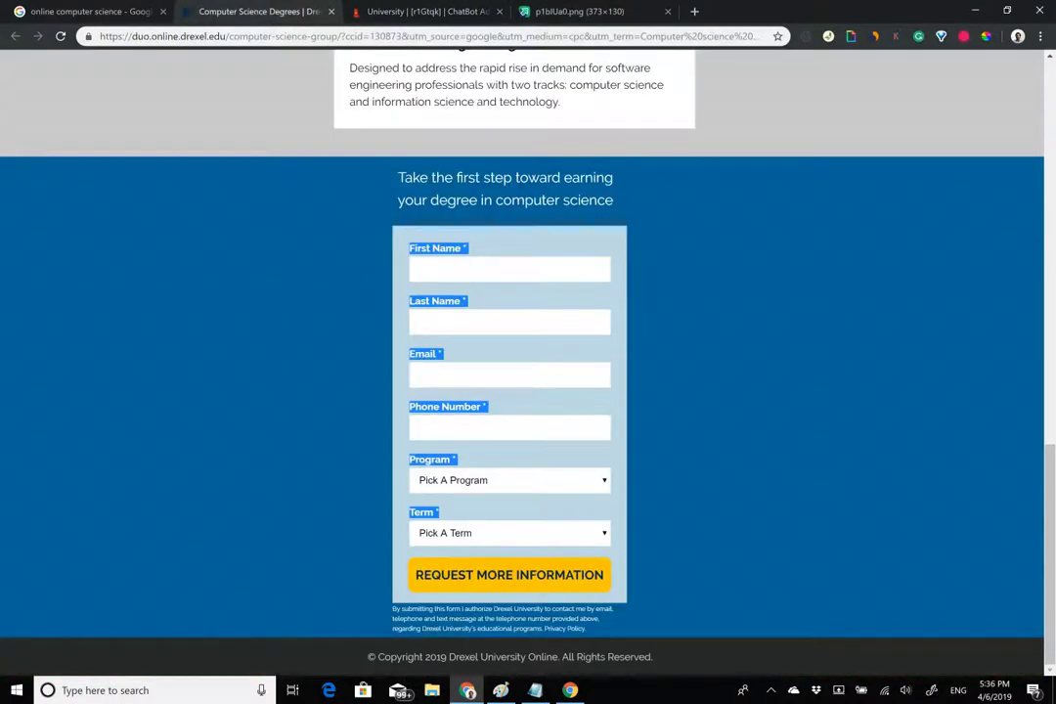
click(508, 480)
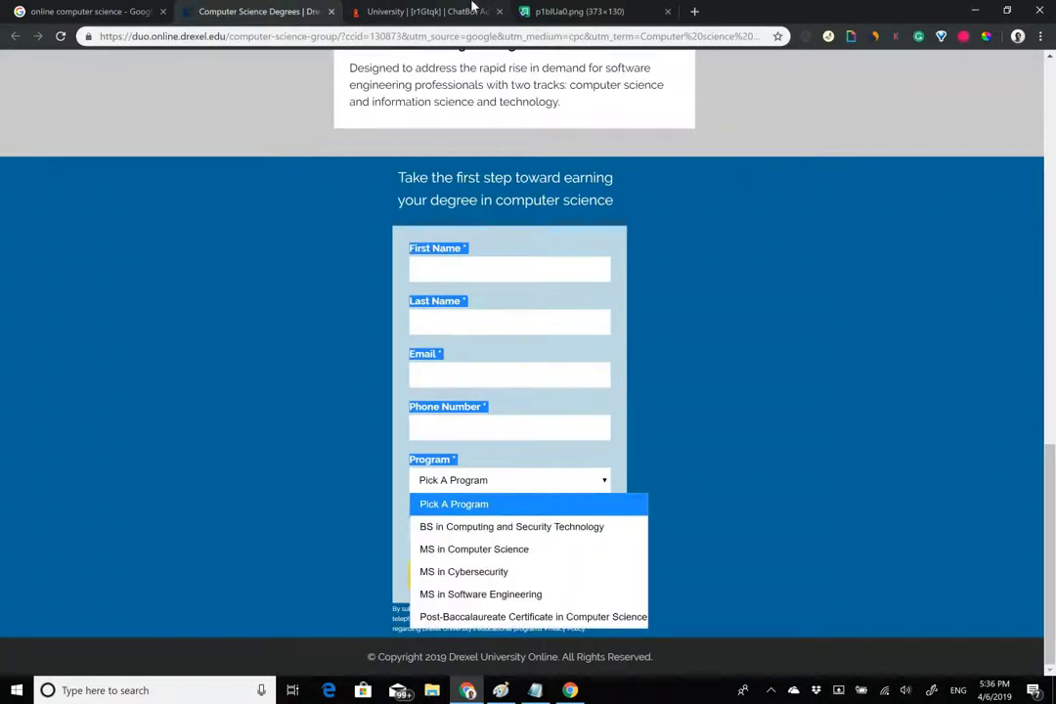
click(421, 11)
text(MS in Cyv)
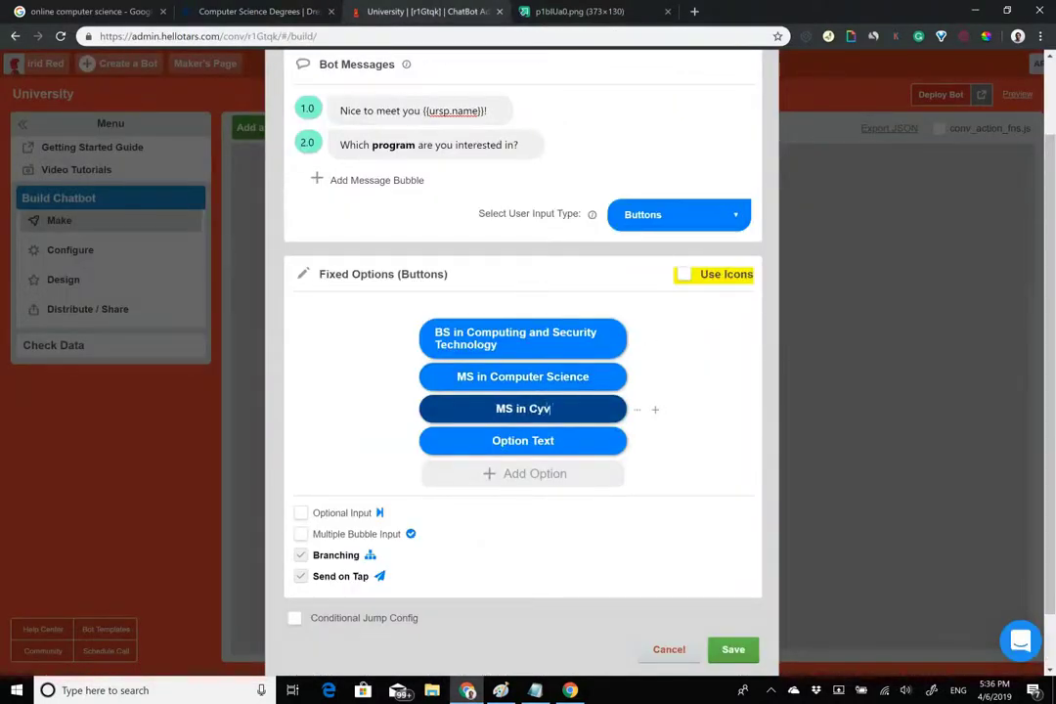
key(BackSpace)
text(ber)
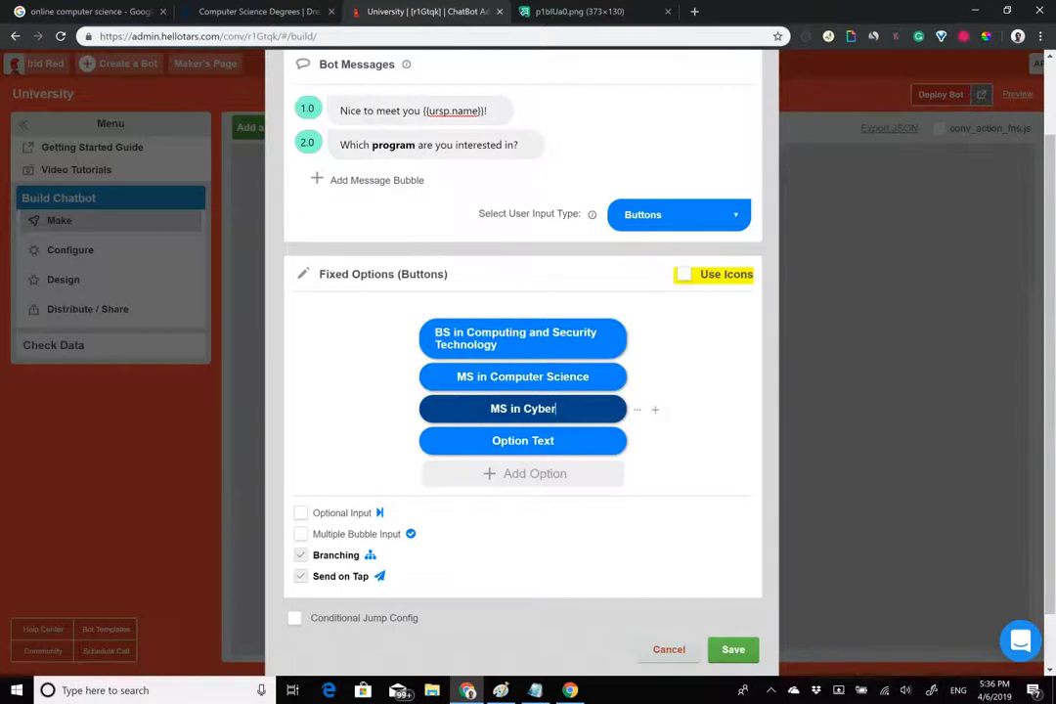
text(security)
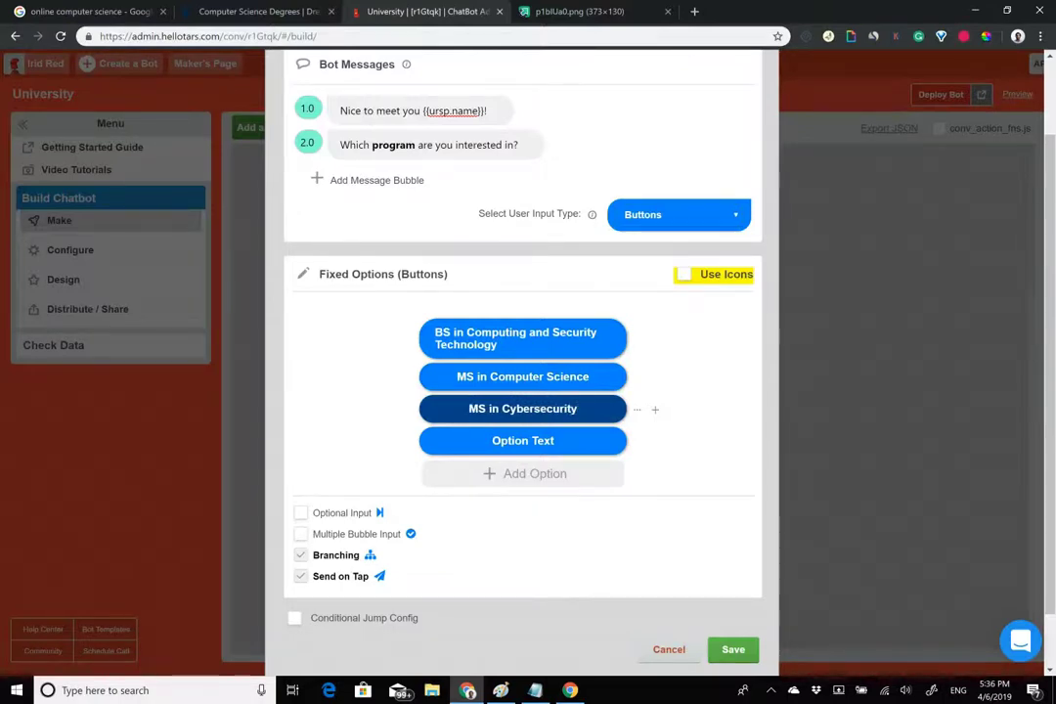
click(522, 440)
text(MS in Software )
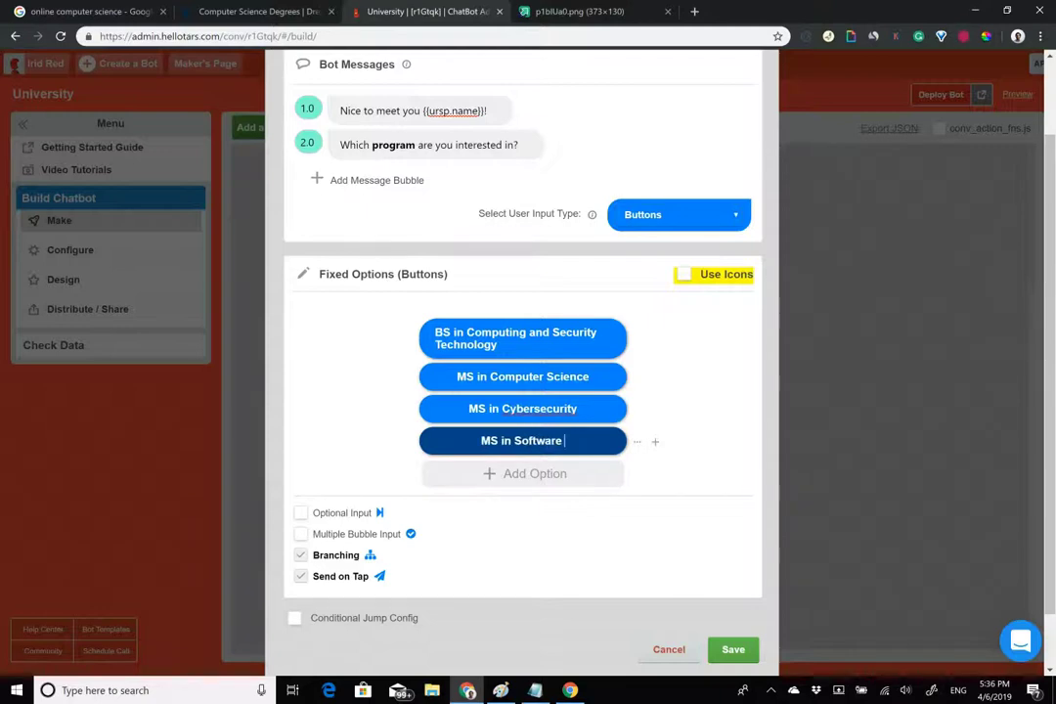
text(Engineering)
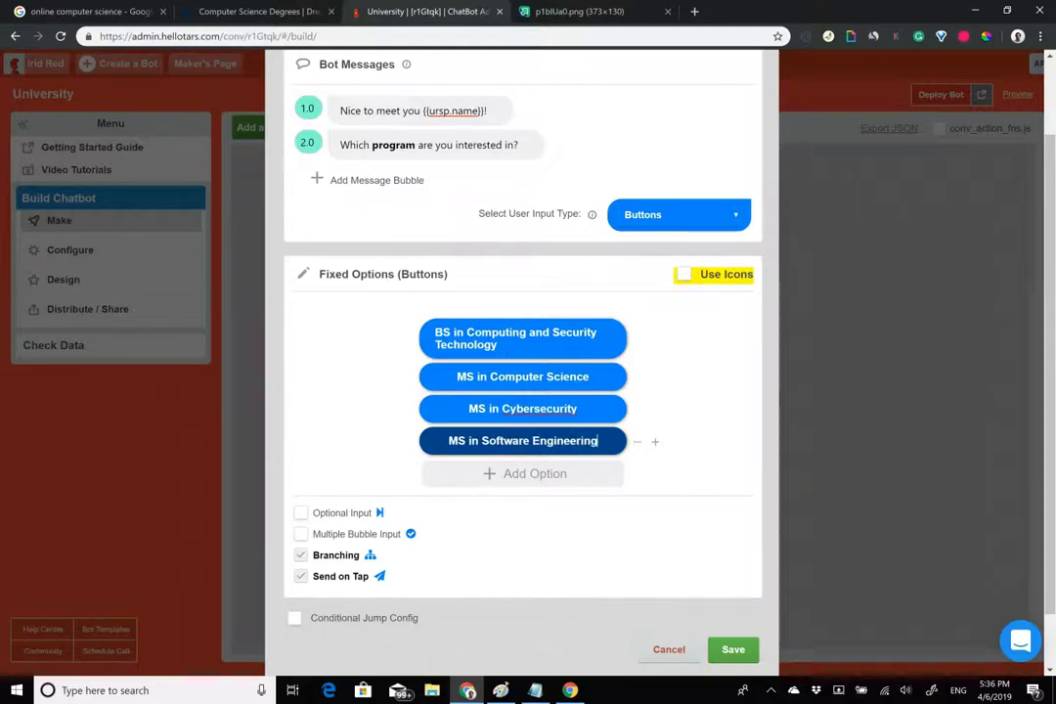
Copy the Post-Baccalaureate Certificate in Computer Science title from Drexel's page, then return to TARS.
click(258, 10)
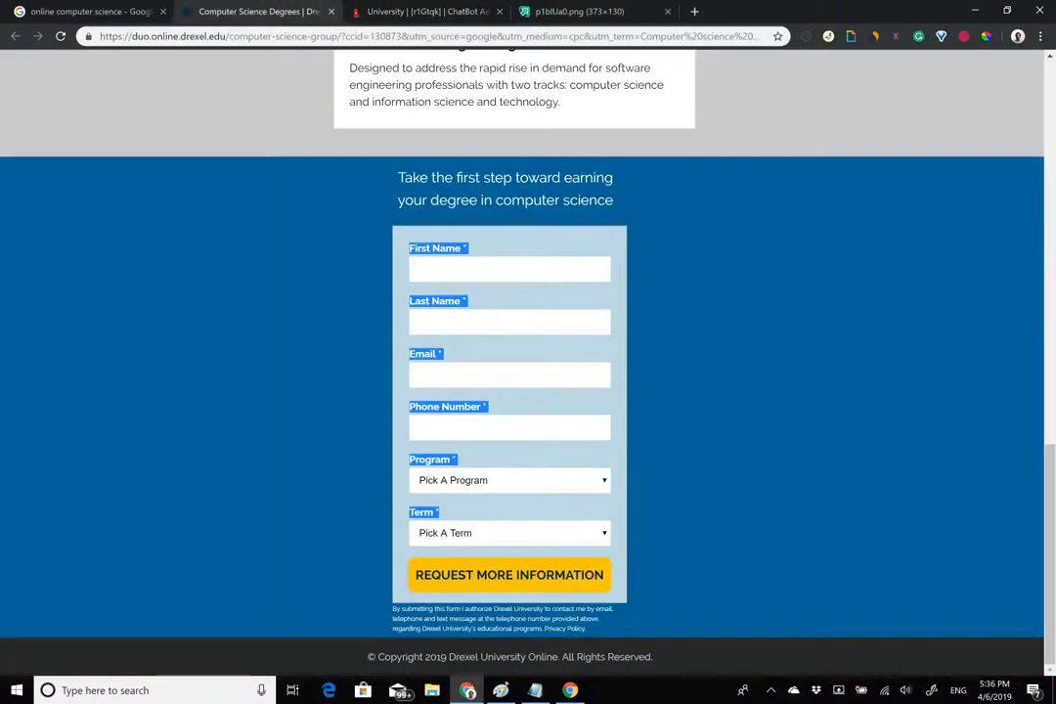
click(508, 480)
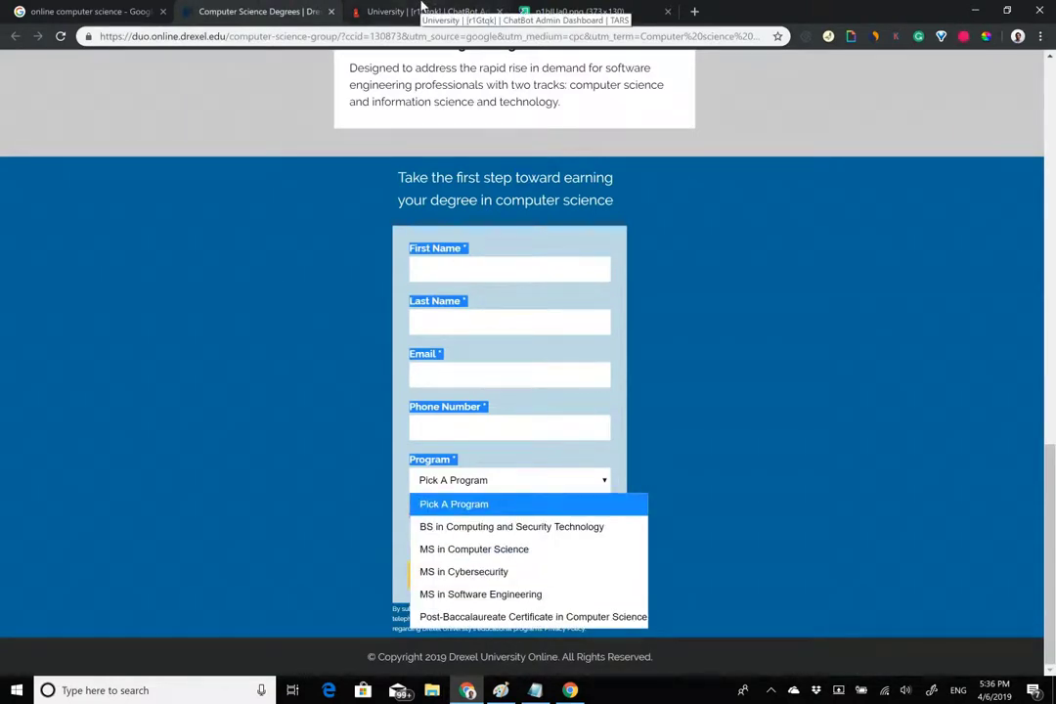
key(Escape)
scroll(527, 371, up, 5)
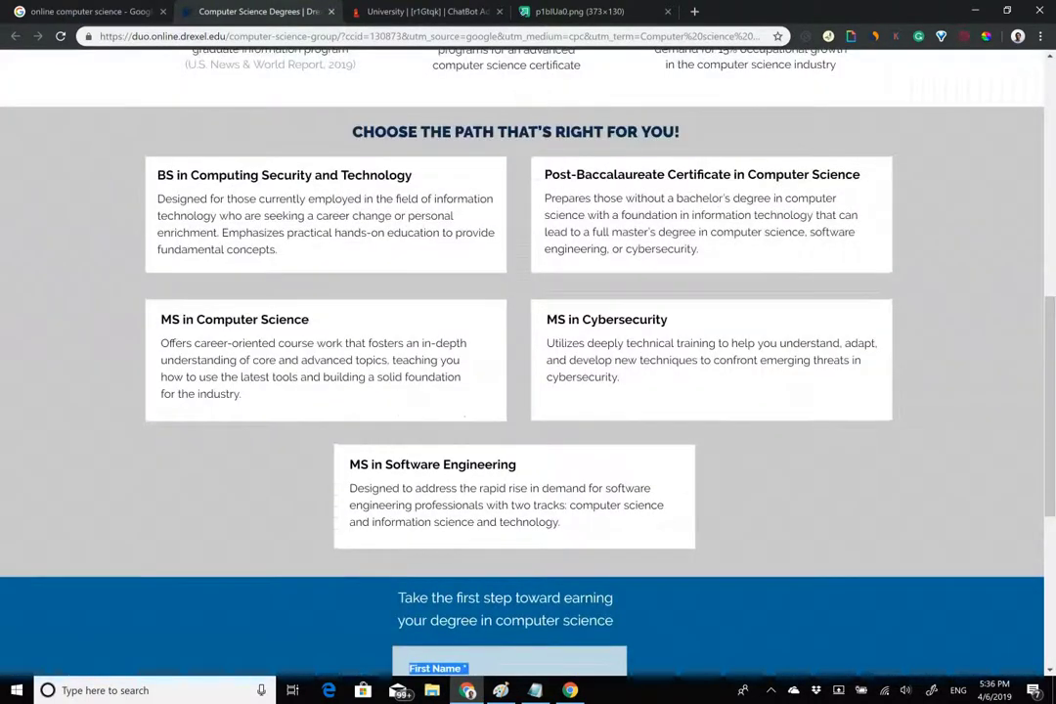
triple_click(626, 222)
triple_click(626, 174)
key(ctrl+c)
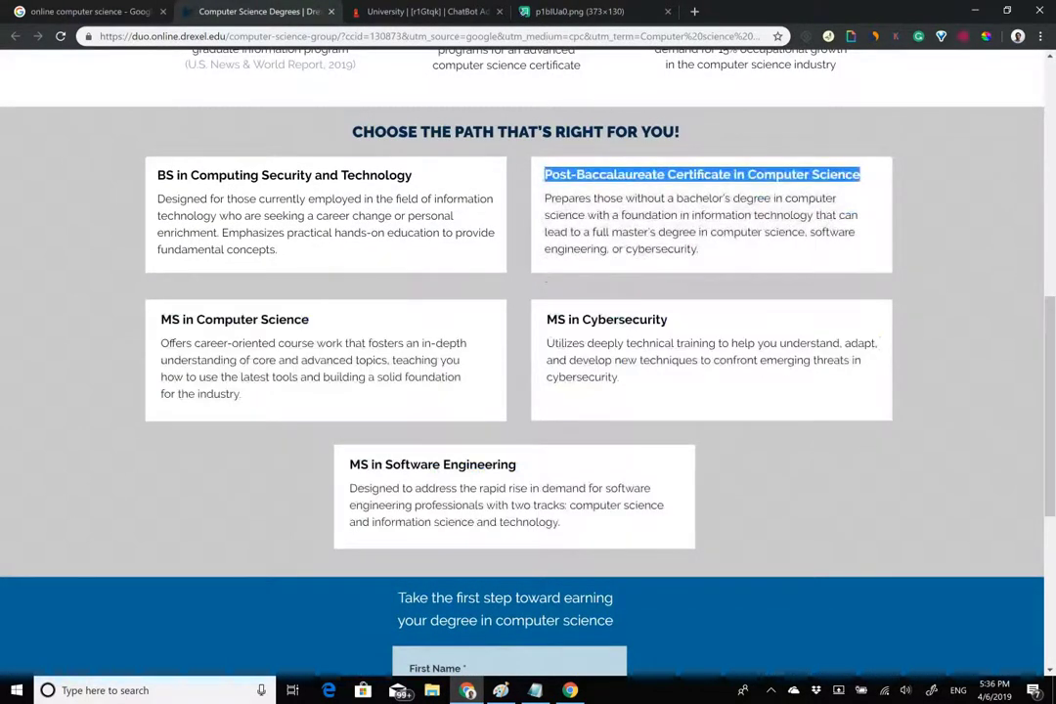
key(ctrl+Tab)
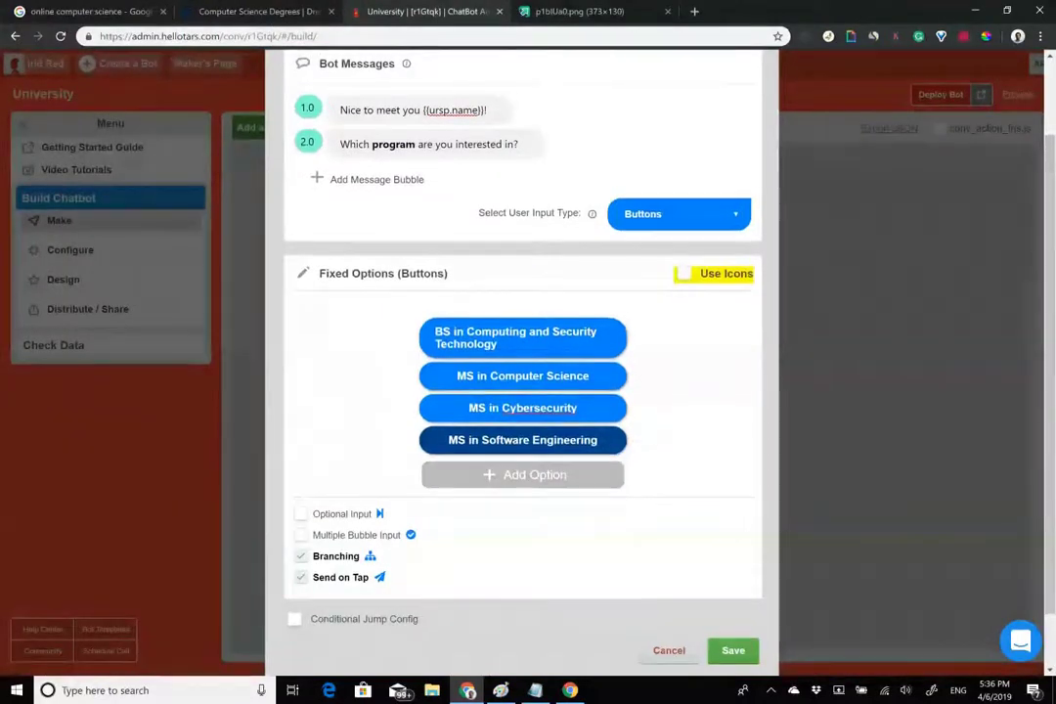
Add a 'Post-Baccalaureate Certificate in Computer Science' answer to the program question and save it.
click(535, 474)
click(523, 440)
key(ctrl+v)
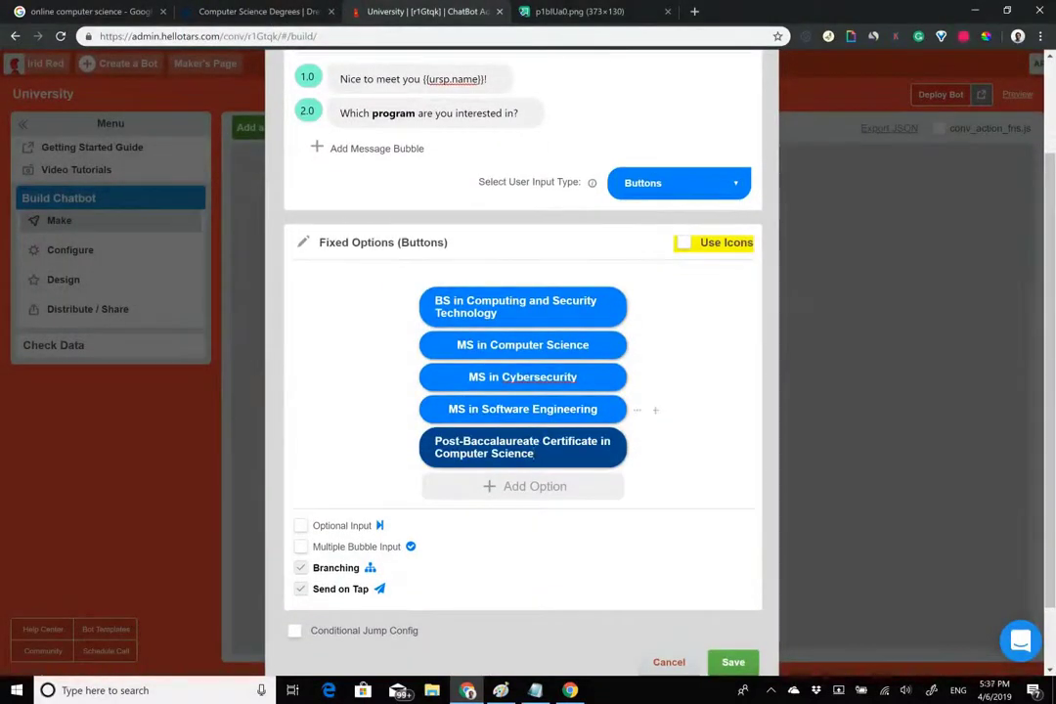
click(538, 377)
right_click(538, 377)
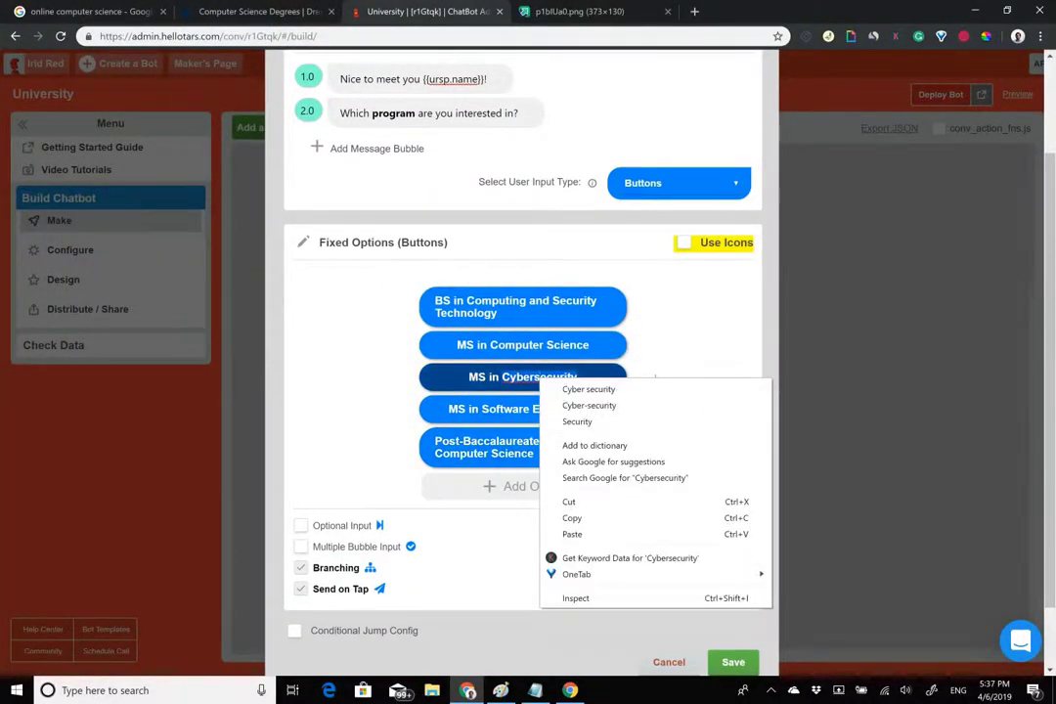
key(Escape)
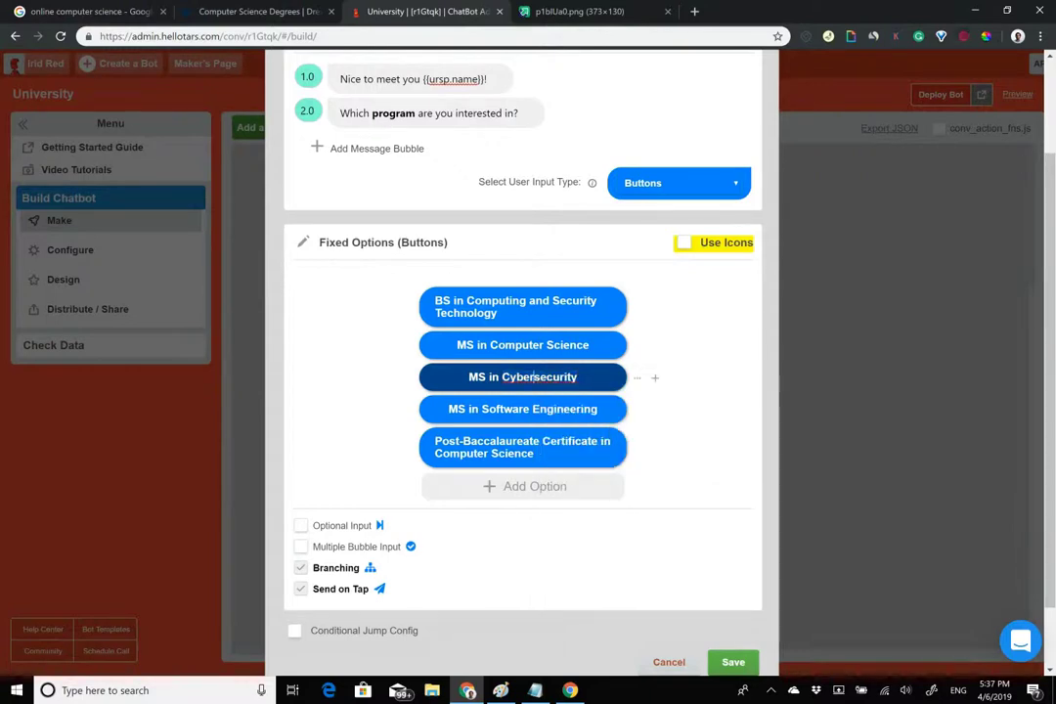
scroll(523, 391, up, 2)
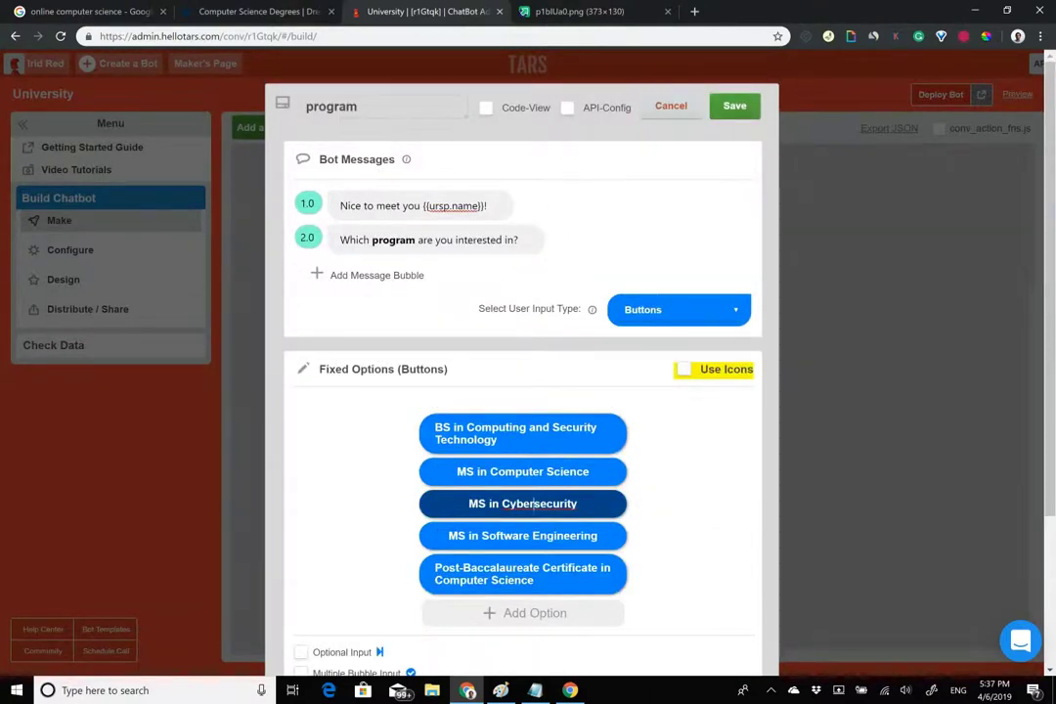
scroll(655, 438, down, 3)
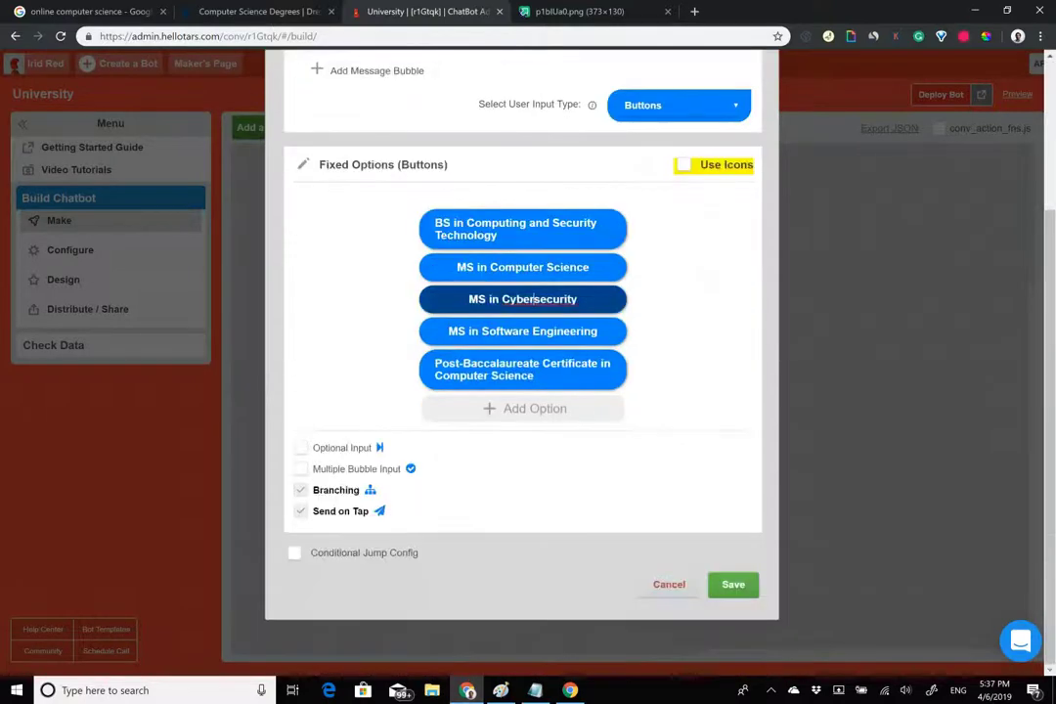
double_click(537, 299)
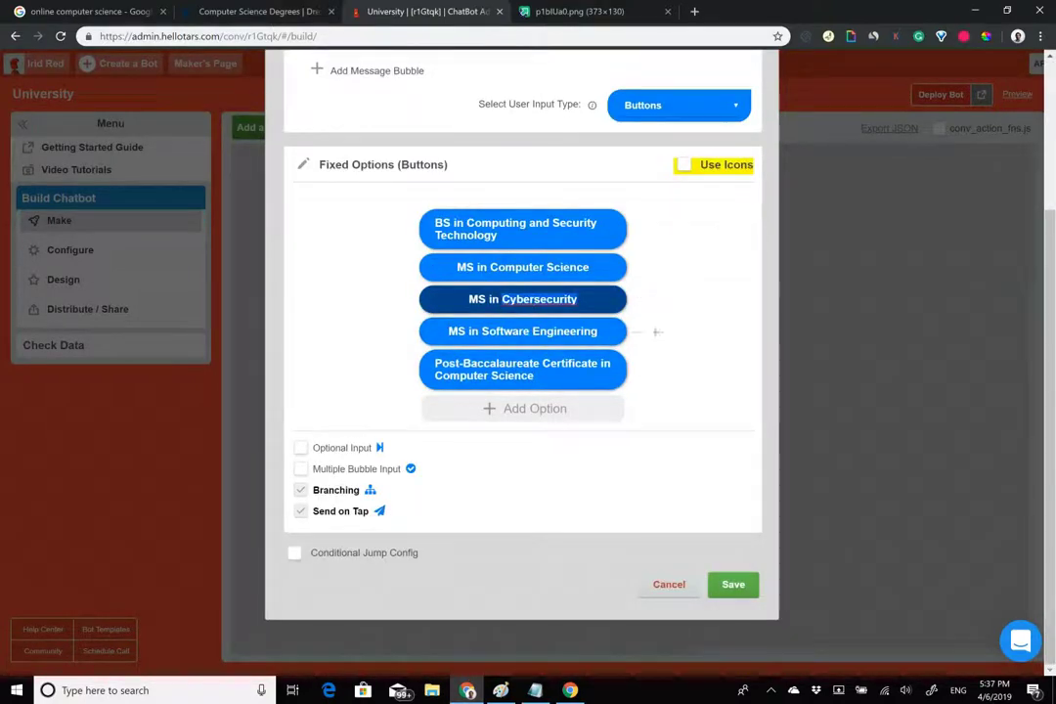
scroll(657, 391, up, 3)
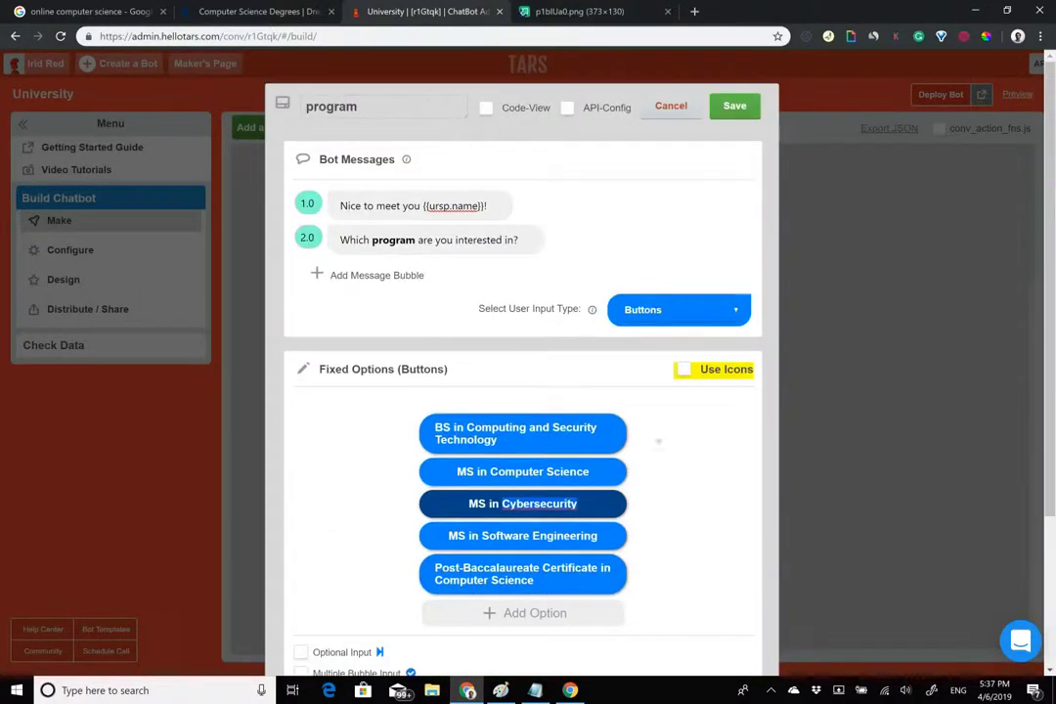
click(734, 106)
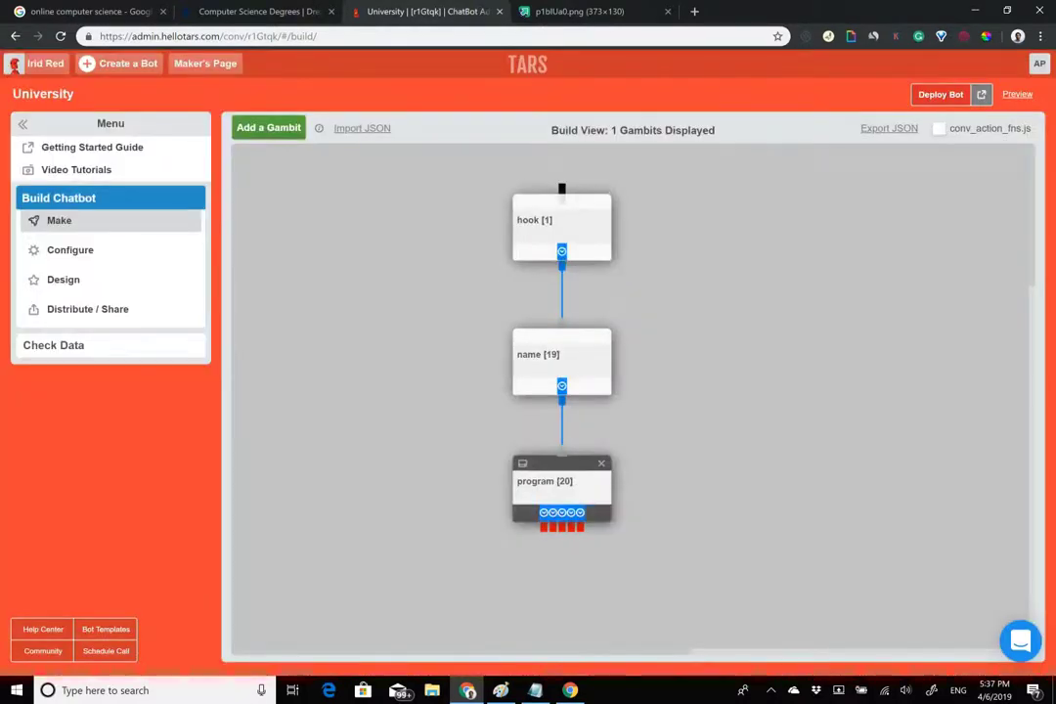
Turn off branching for the program question's answers, put Notepad away, and save.
click(561, 484)
scroll(523, 342, down, 3)
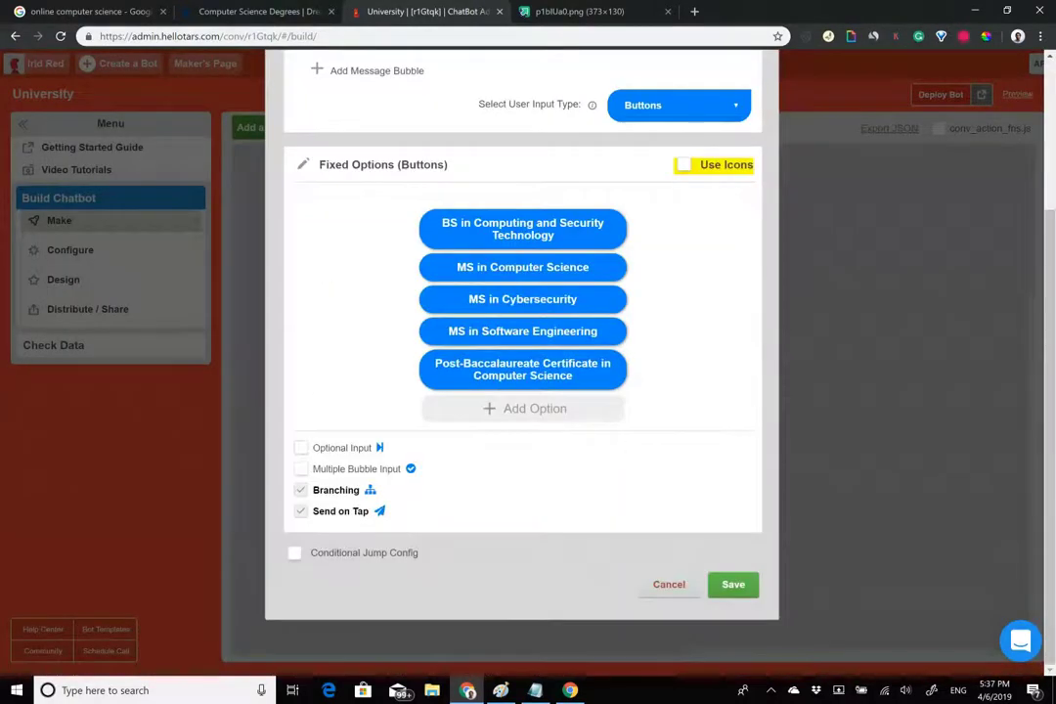
click(301, 490)
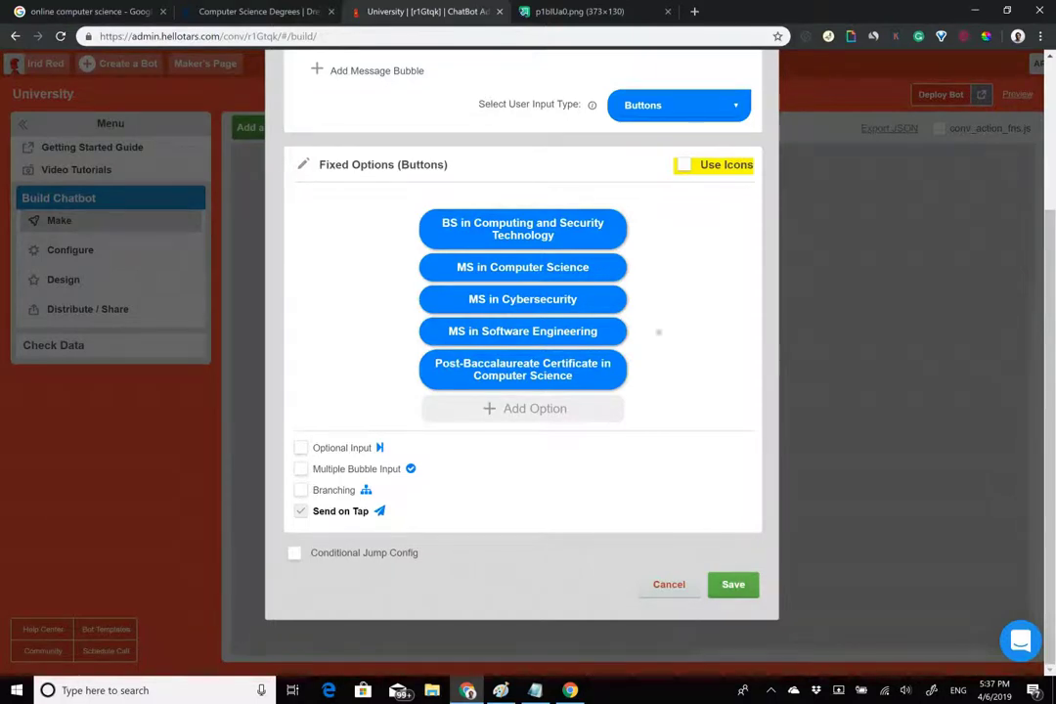
key(alt+Tab)
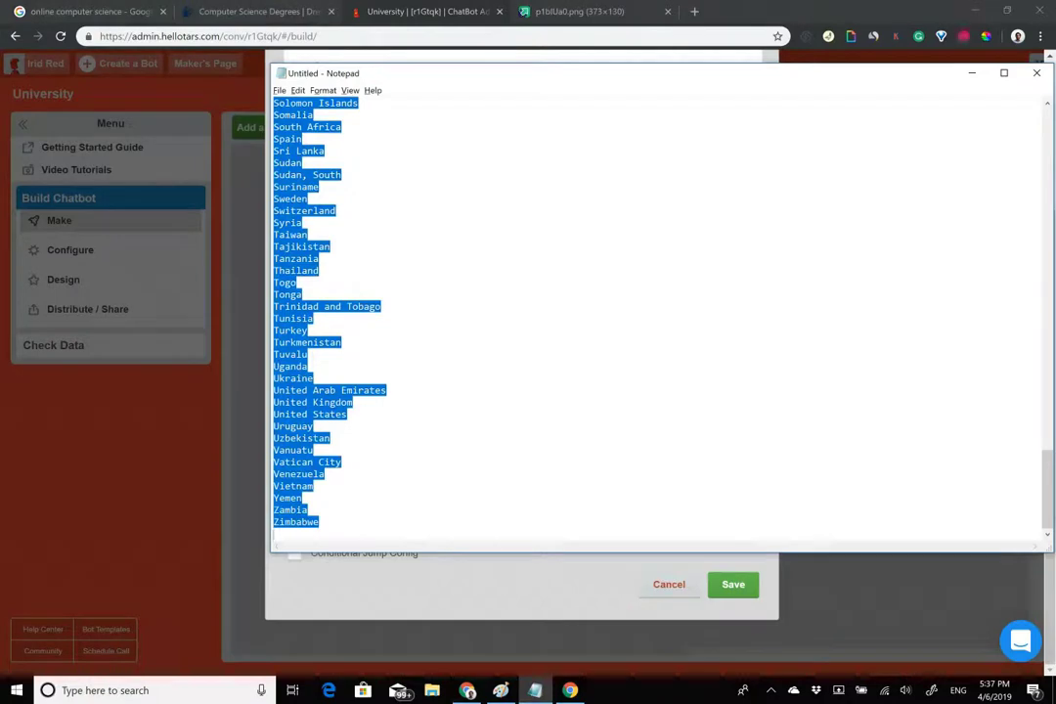
click(450, 282)
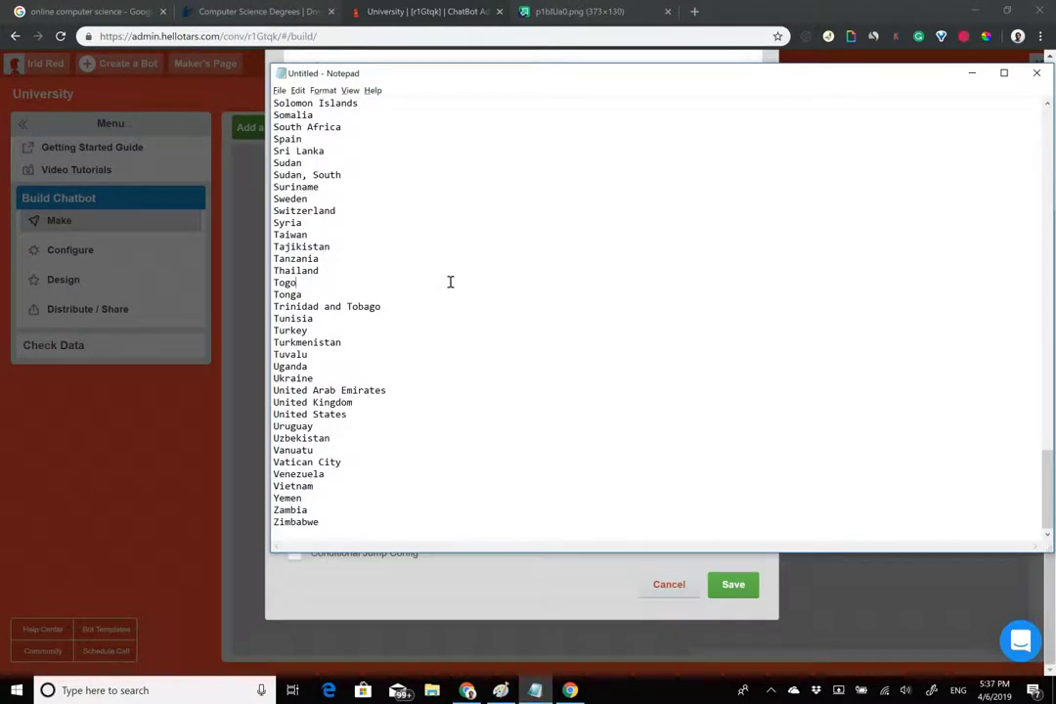
scroll(464, 262, up, 20)
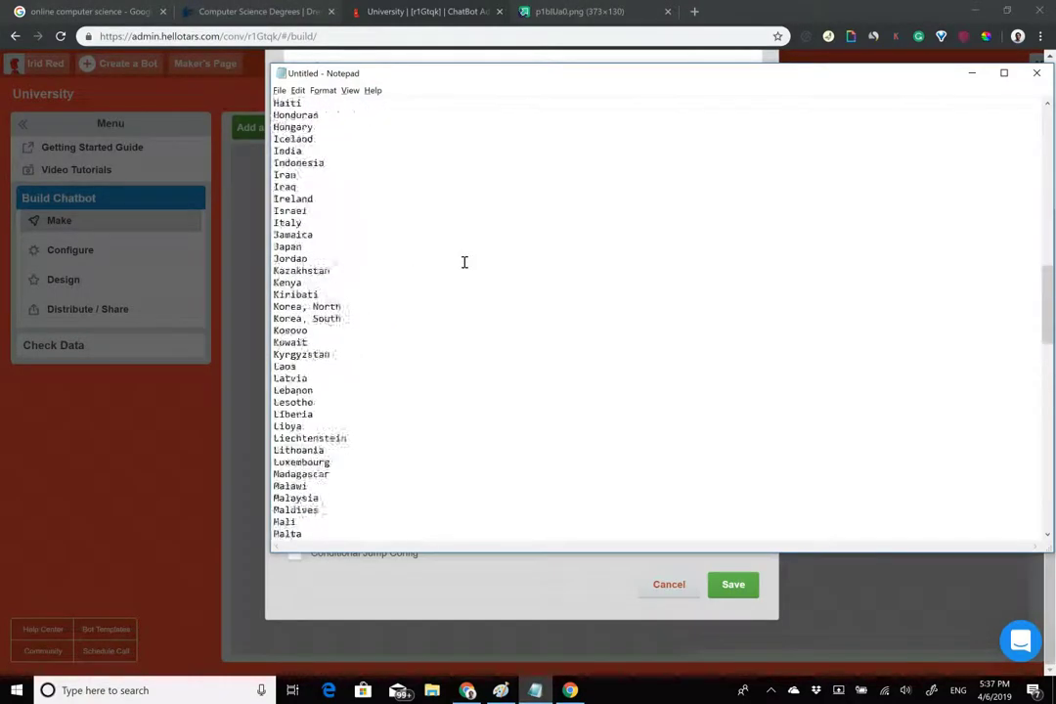
click(971, 73)
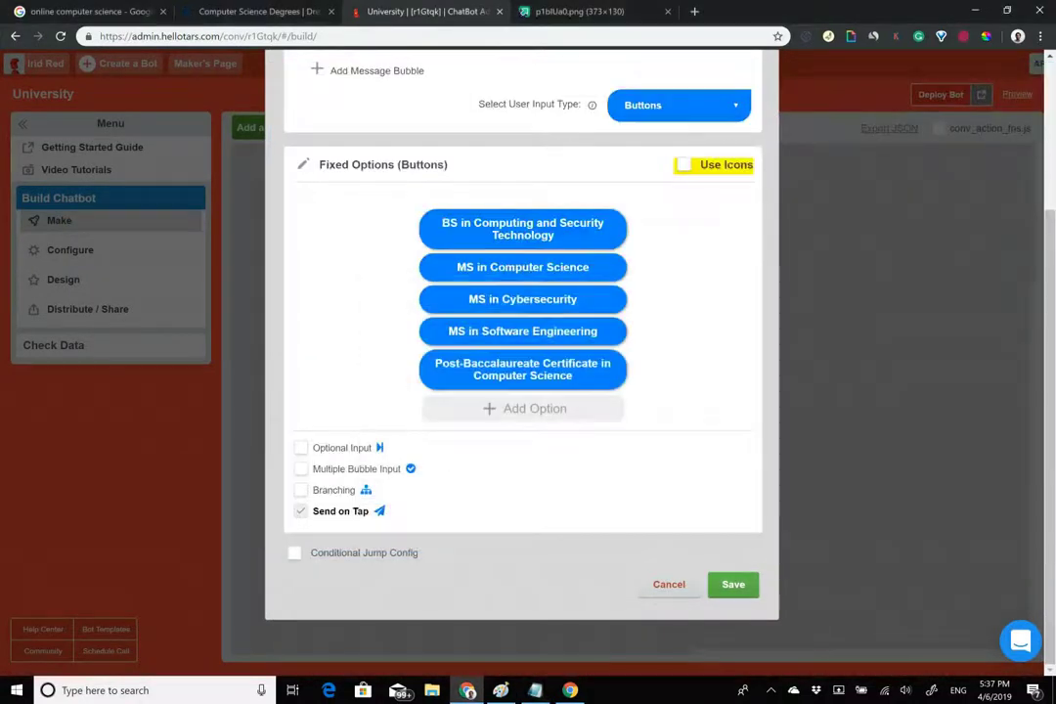
click(733, 585)
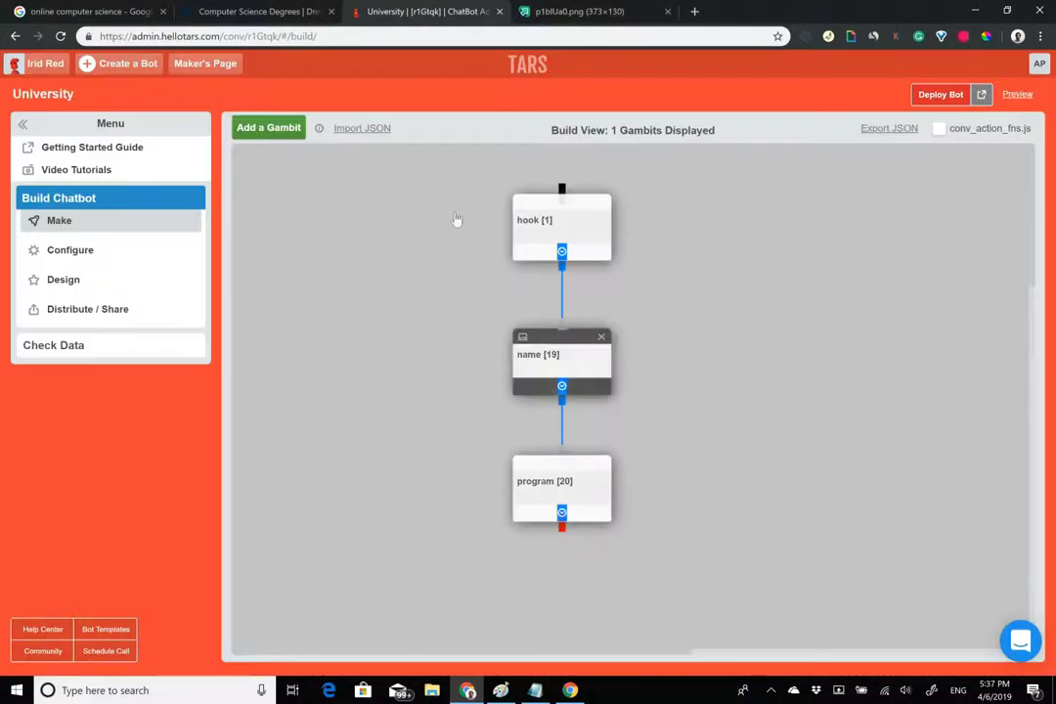
Add a new gambit after the program question and check Drexel's form for the offered start terms.
click(288, 137)
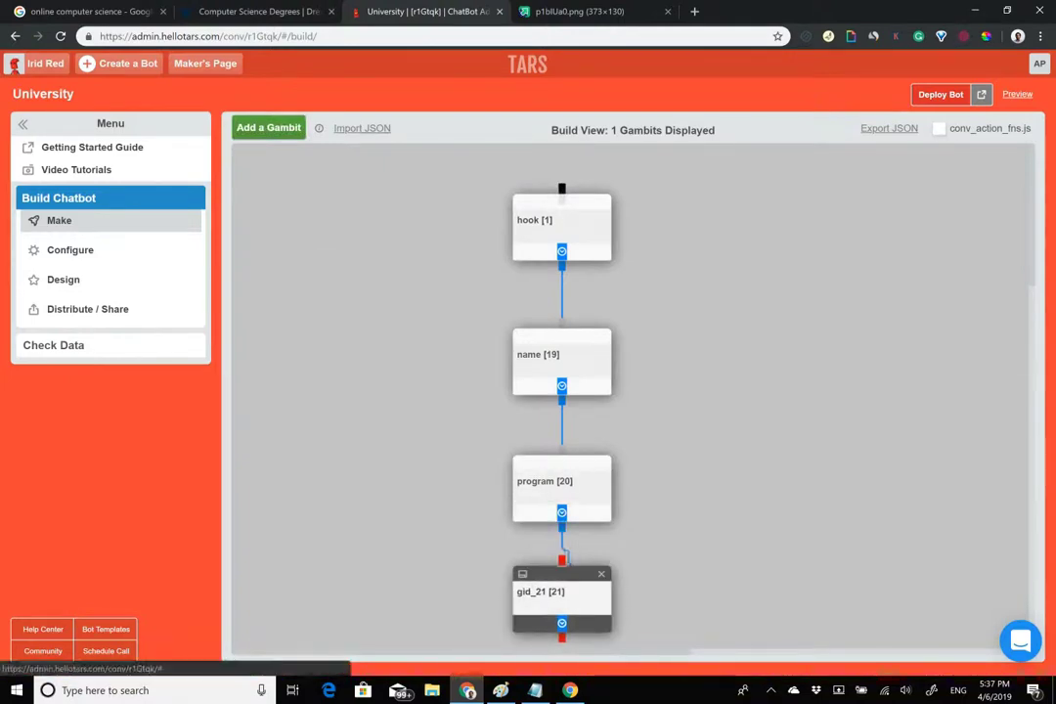
click(186, 10)
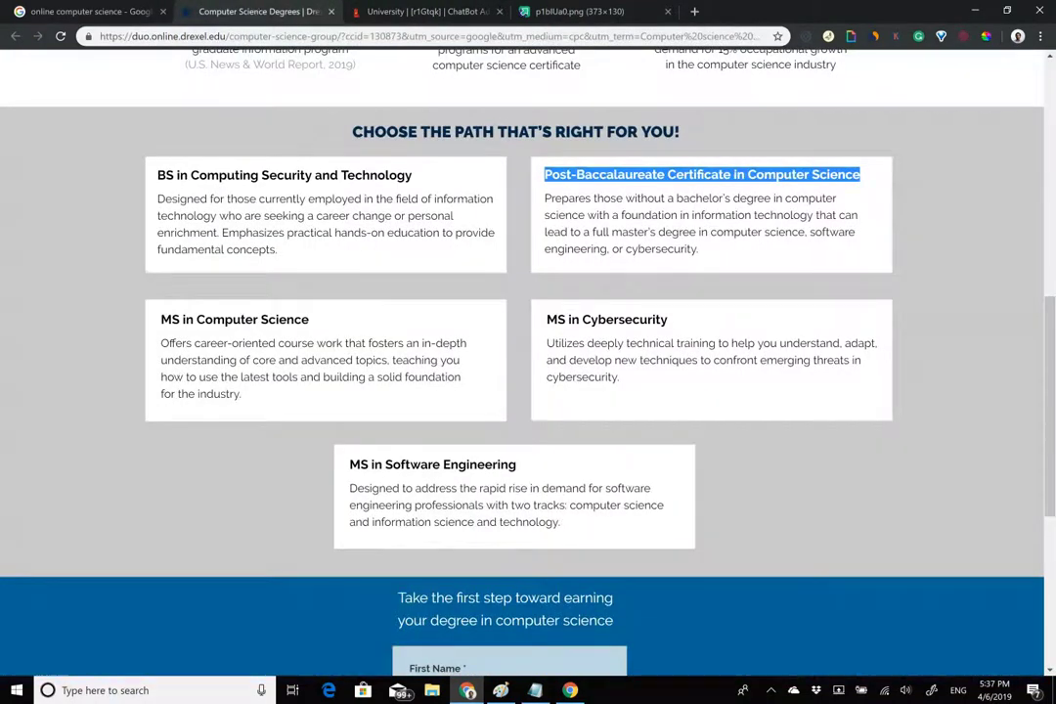
scroll(528, 391, down, 5)
click(509, 533)
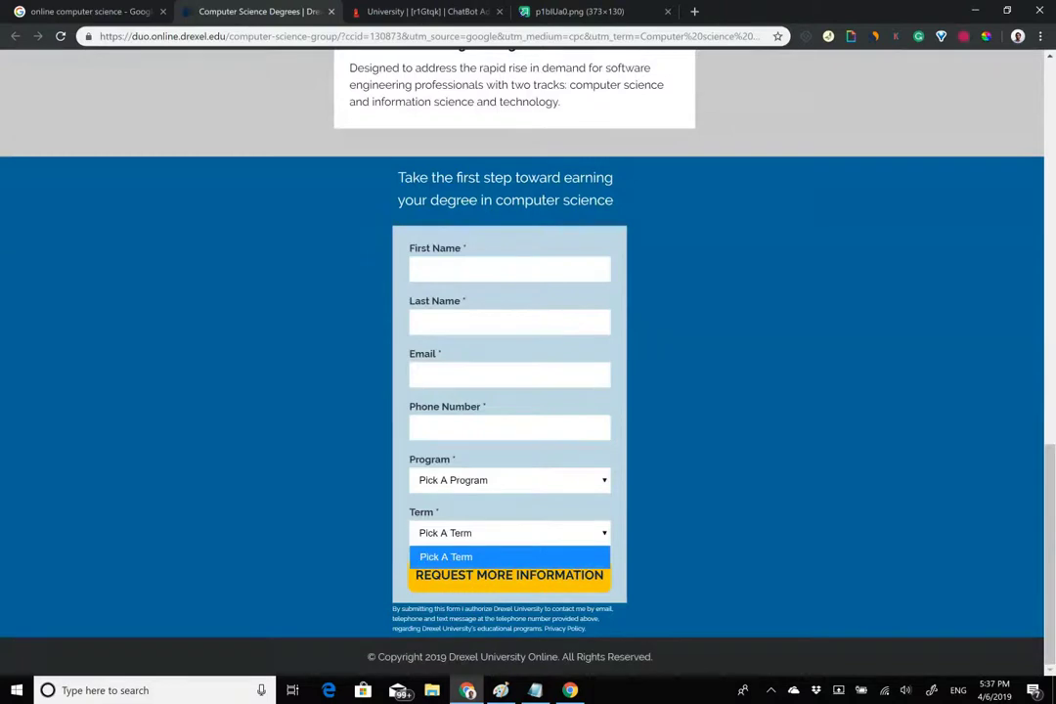
click(510, 480)
click(459, 570)
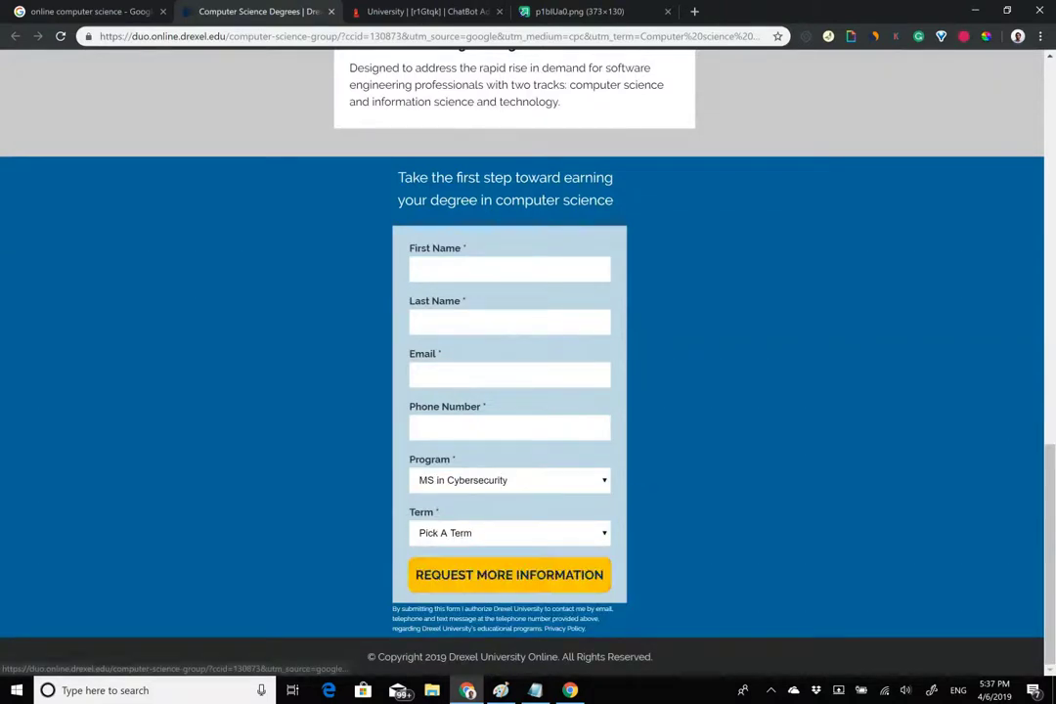
click(509, 533)
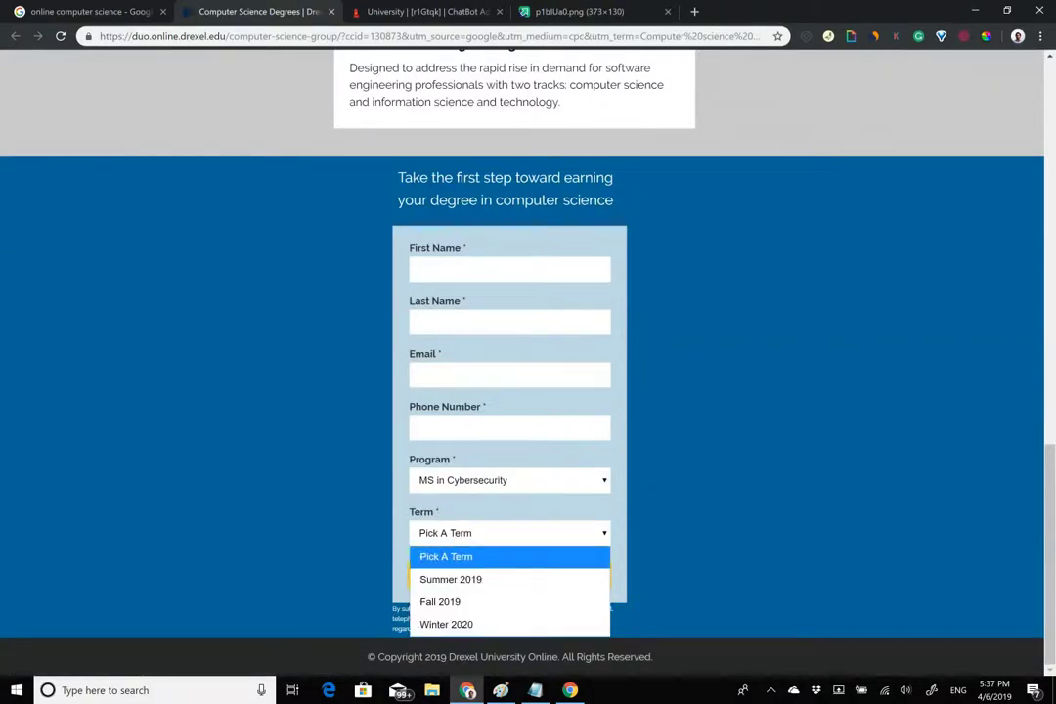
click(430, 10)
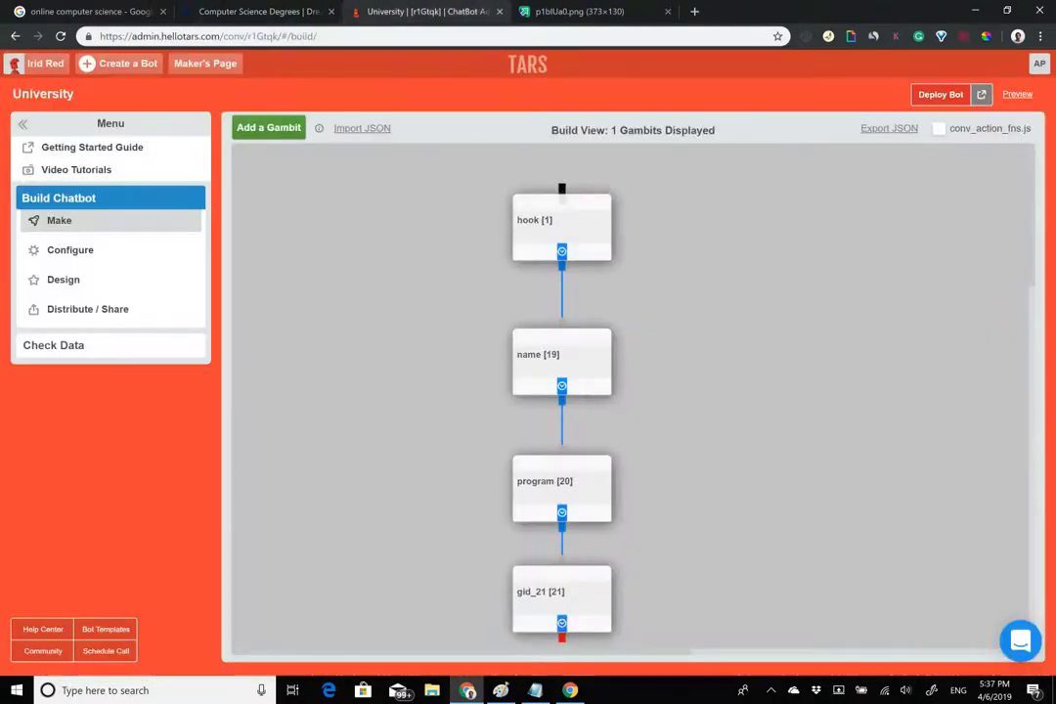
scroll(561, 411, down, 3)
Make gid_21's message read 'In which term do you expect to begin the program?'.
click(561, 416)
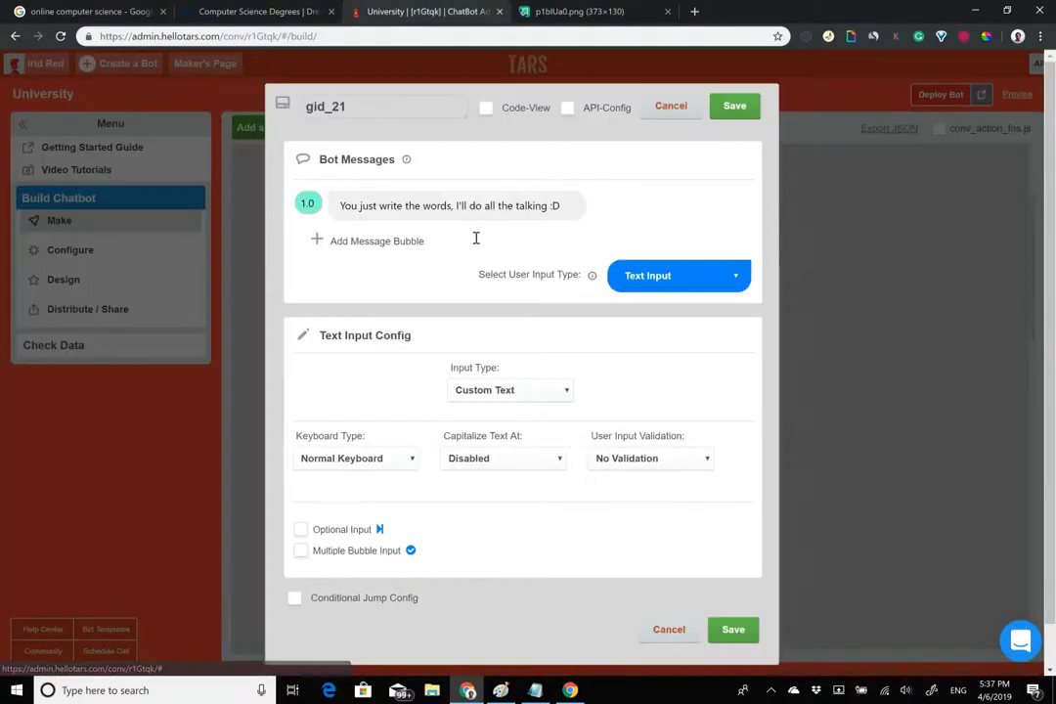
triple_click(471, 214)
text(An)
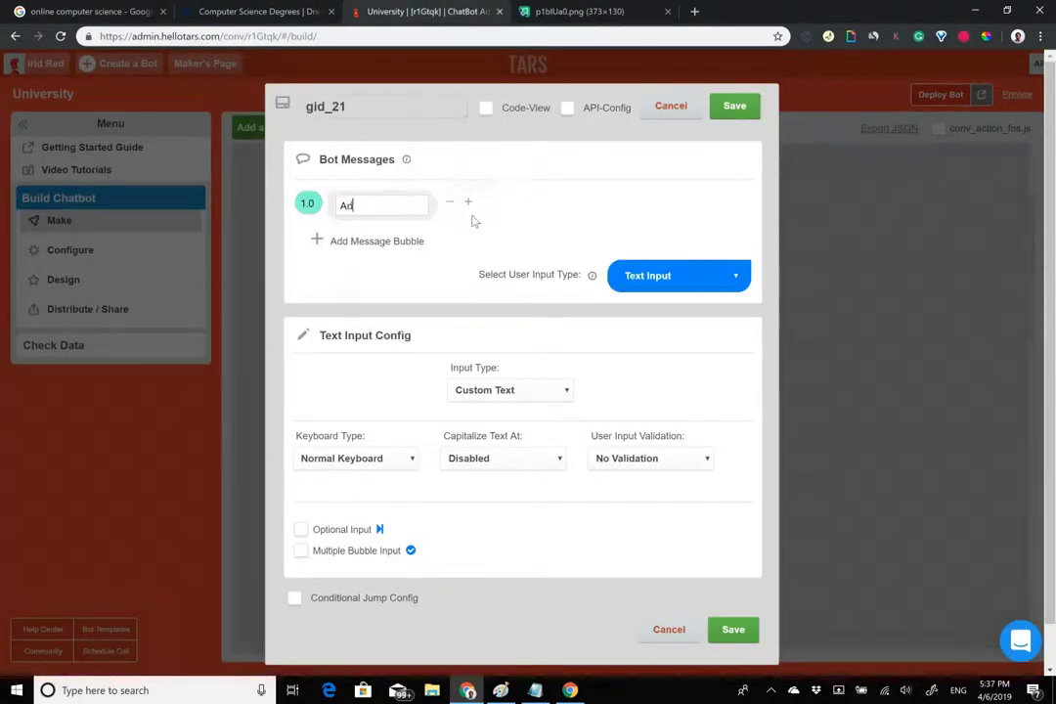
text(d which term do you expect to begin the program?)
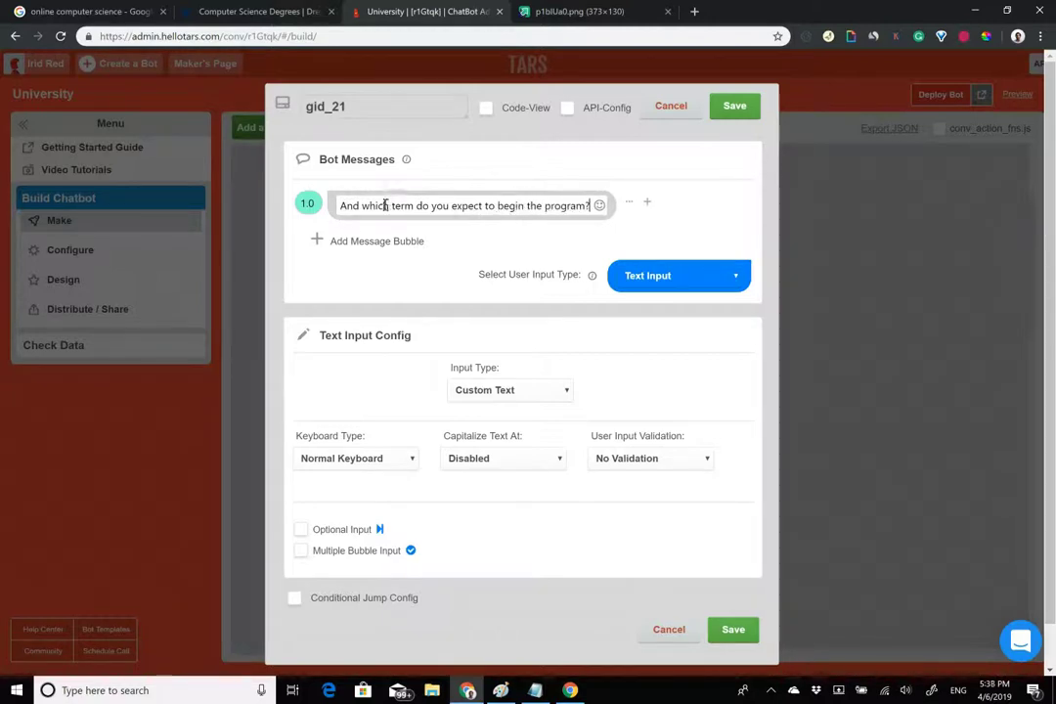
double_click(357, 206)
key(BackSpace)
text(In)
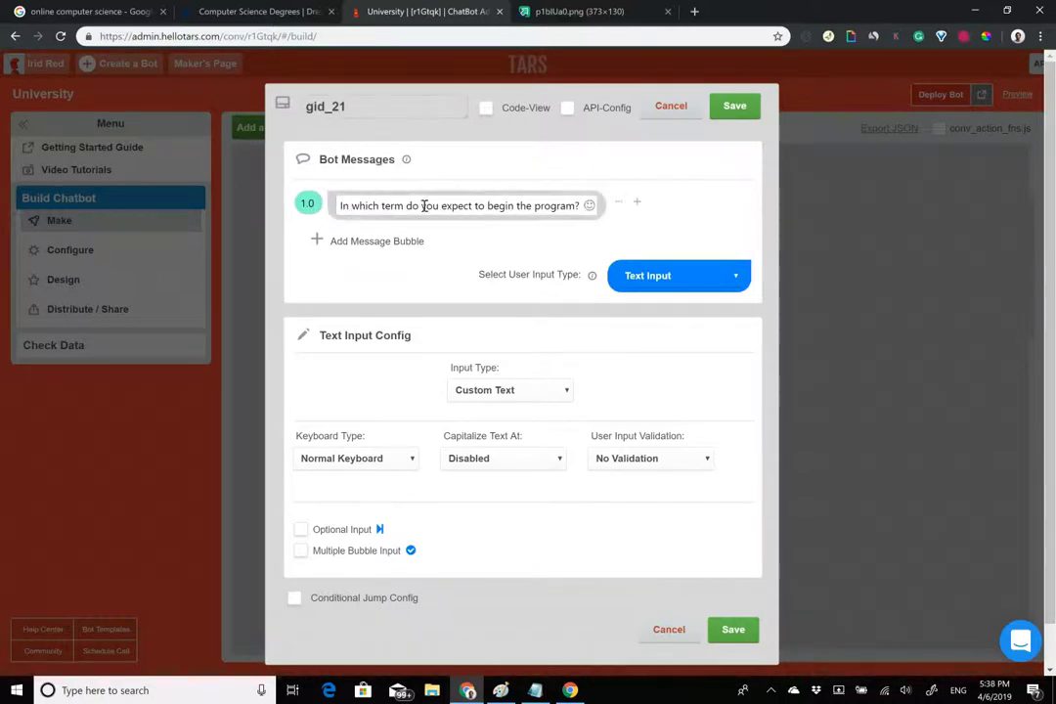
click(678, 274)
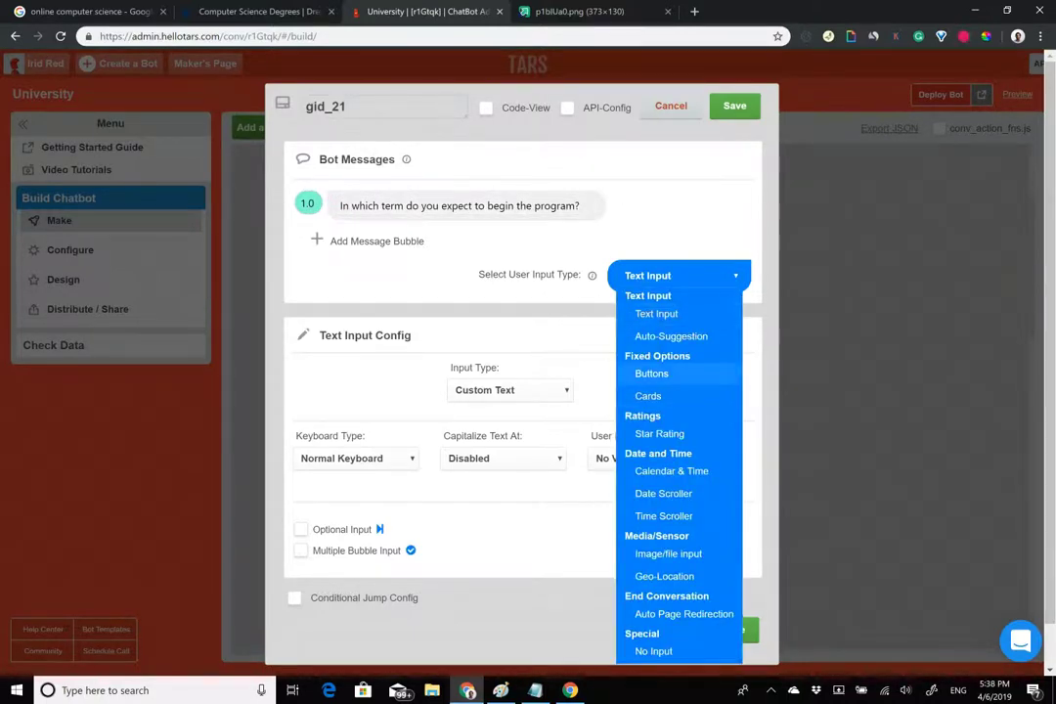
Switch the term reply to Buttons and add a Summer 2019 answer, matching Drexel's form.
click(650, 373)
click(259, 10)
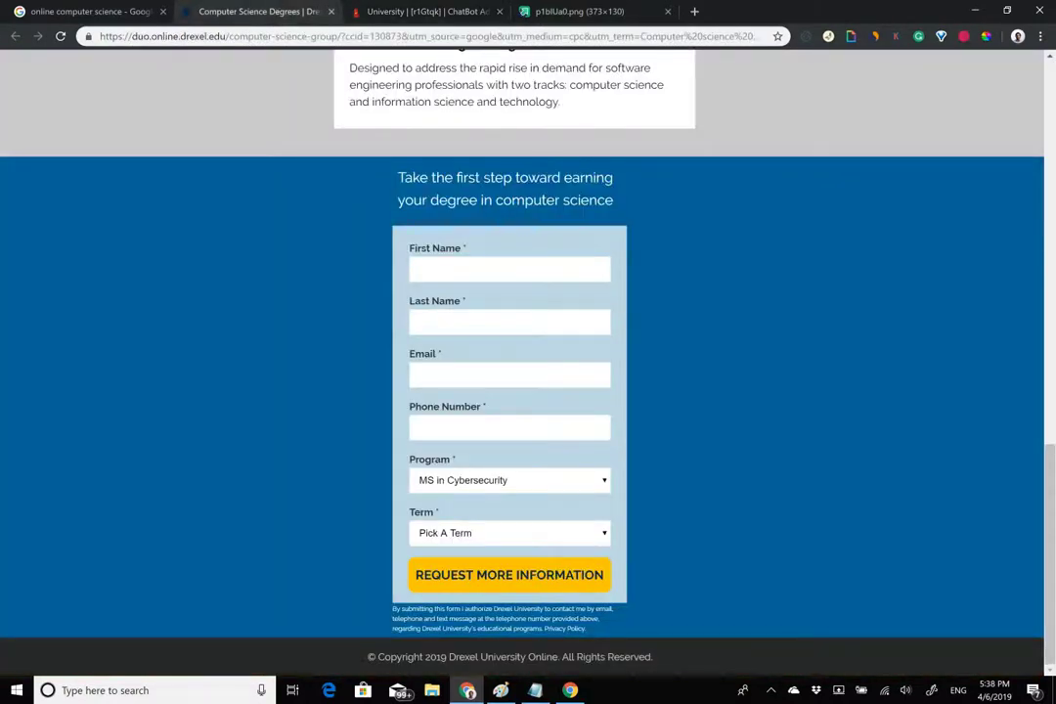
click(510, 532)
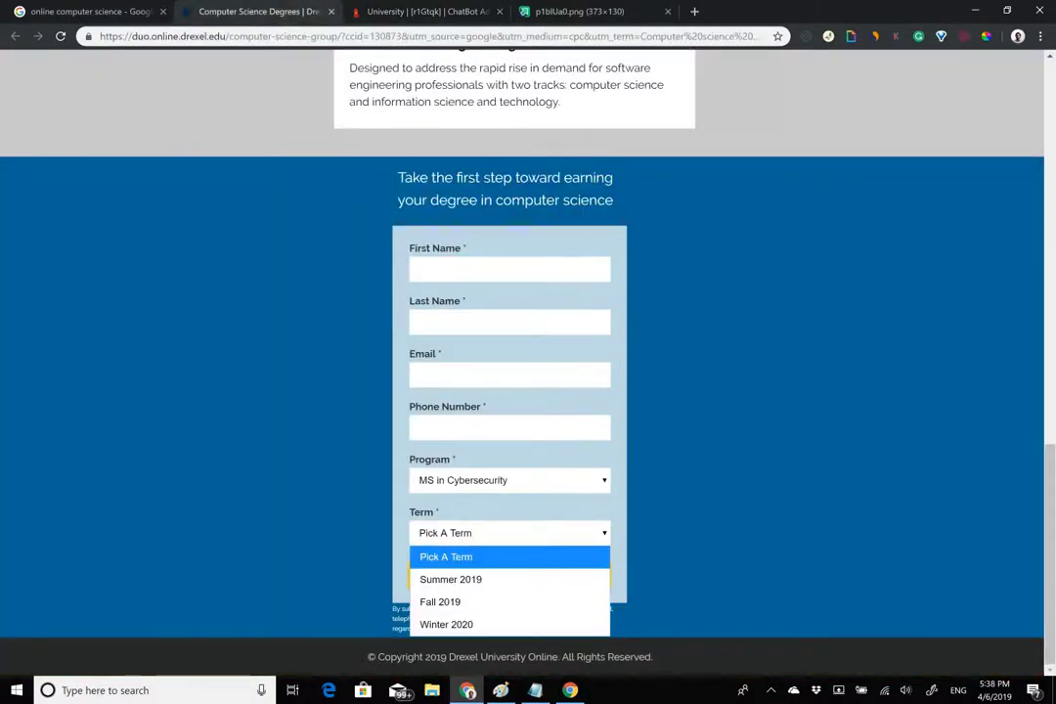
click(413, 11)
click(548, 392)
text(Summer 2019)
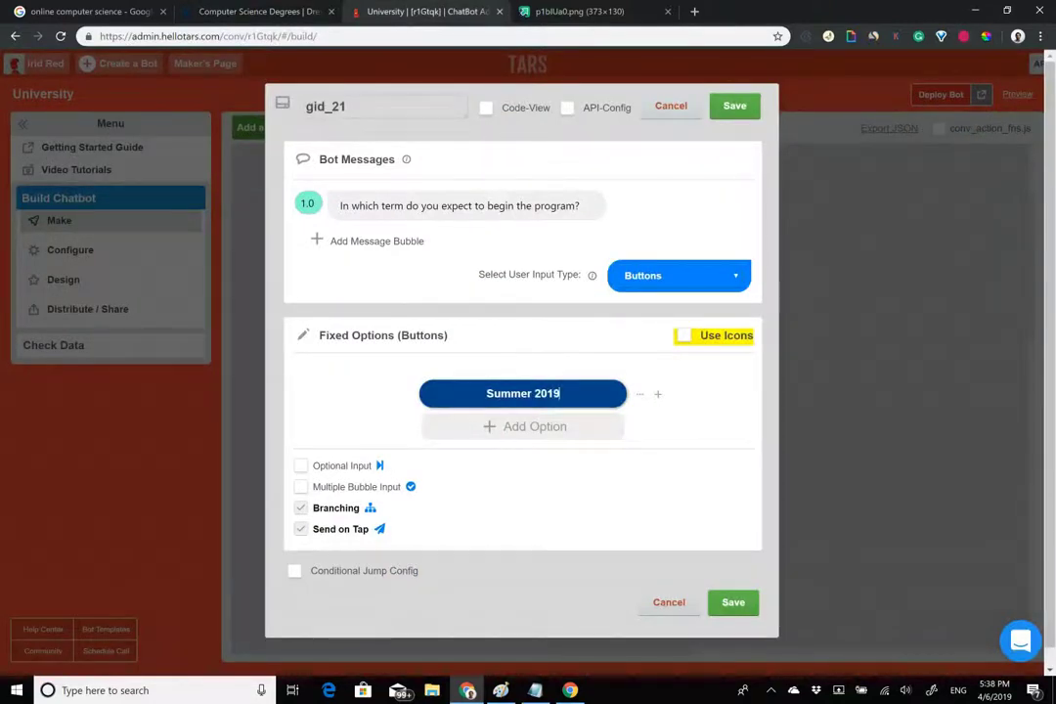
key(Return)
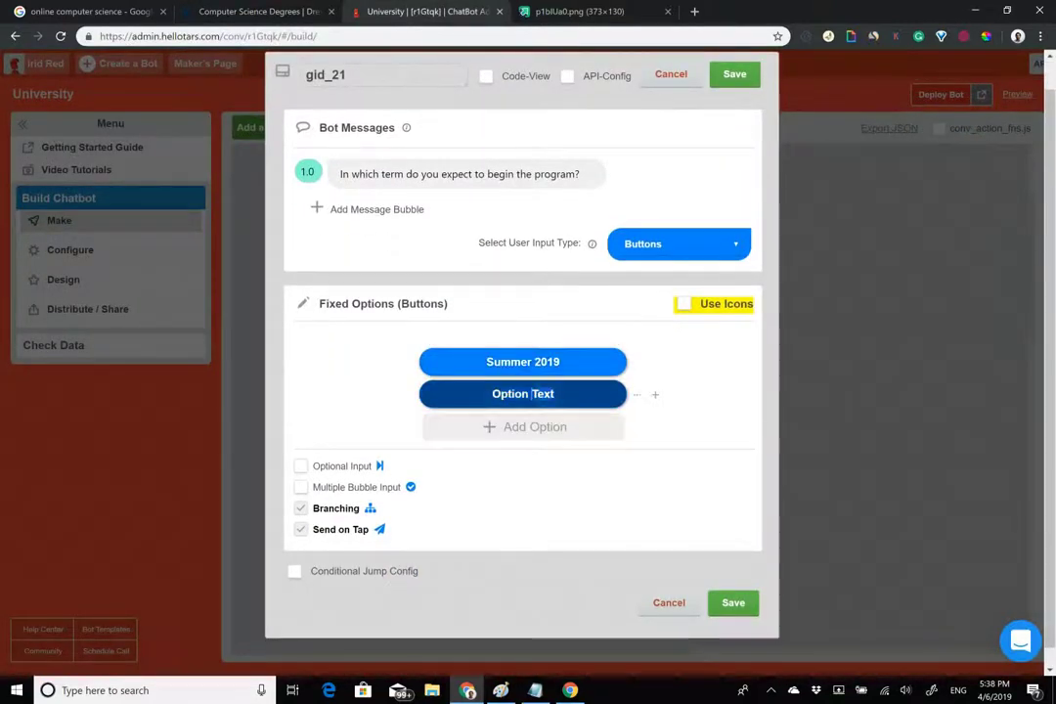
Reword the question to begin with 'When' and add Fall 2019 and Winter 2020 answers.
click(349, 174)
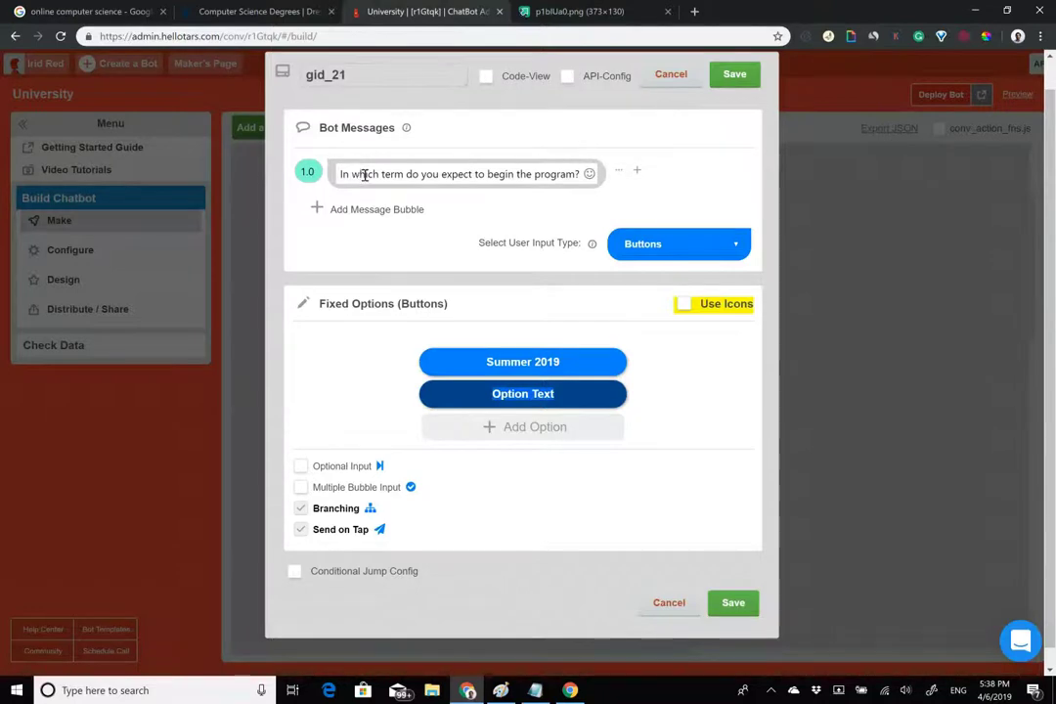
drag(363, 174, 400, 172)
key(BackSpace)
key(BackSpace)
key(BackSpace)
key(BackSpace)
key(BackSpace)
key(BackSpace)
key(BackSpace)
text(Whe)
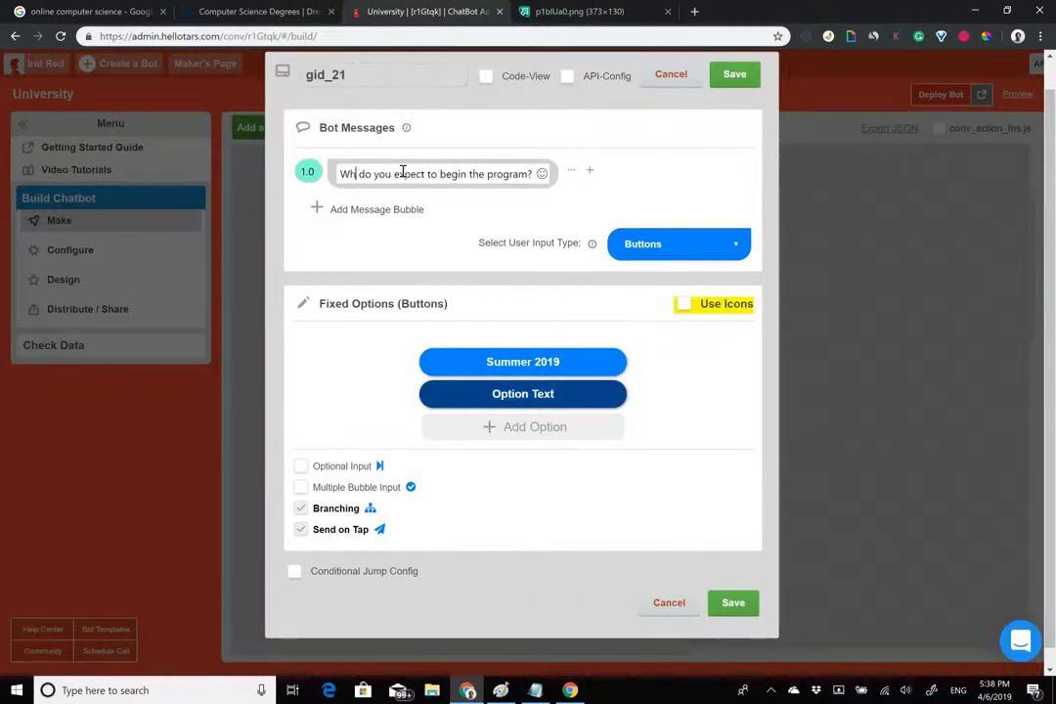
text(n)
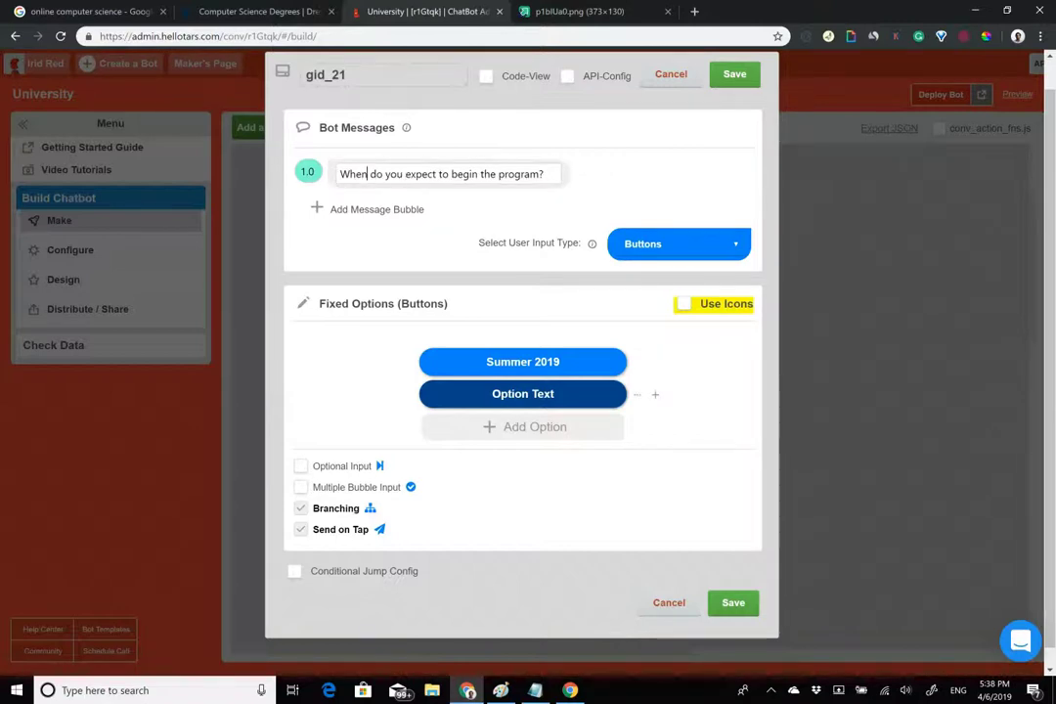
text(Fall 2019)
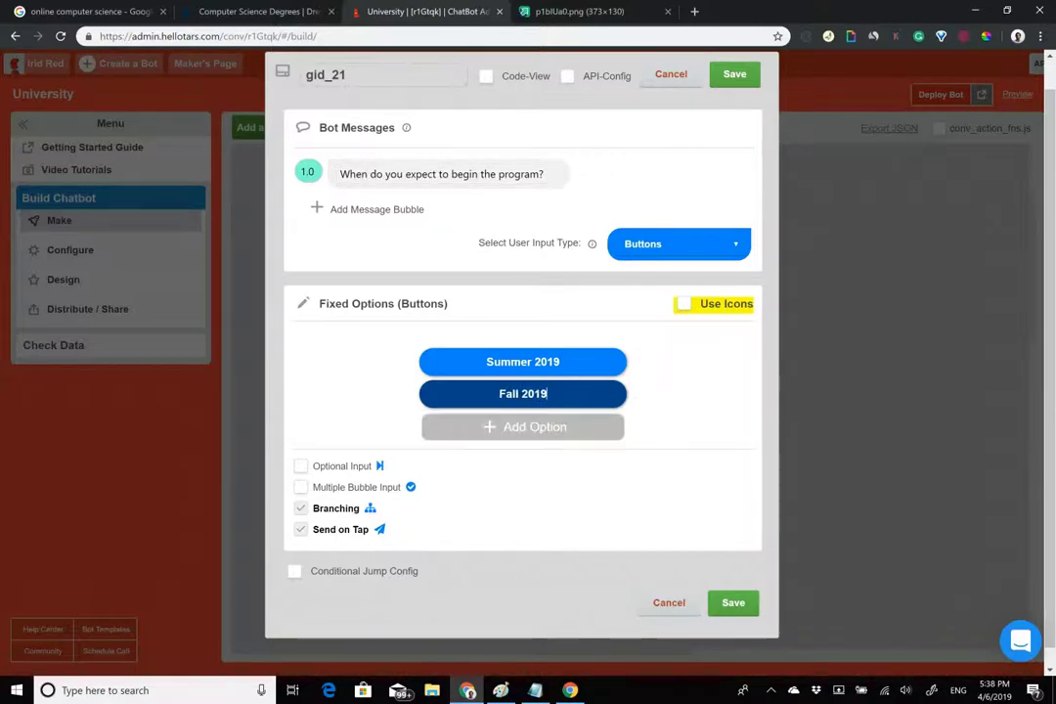
key(Return)
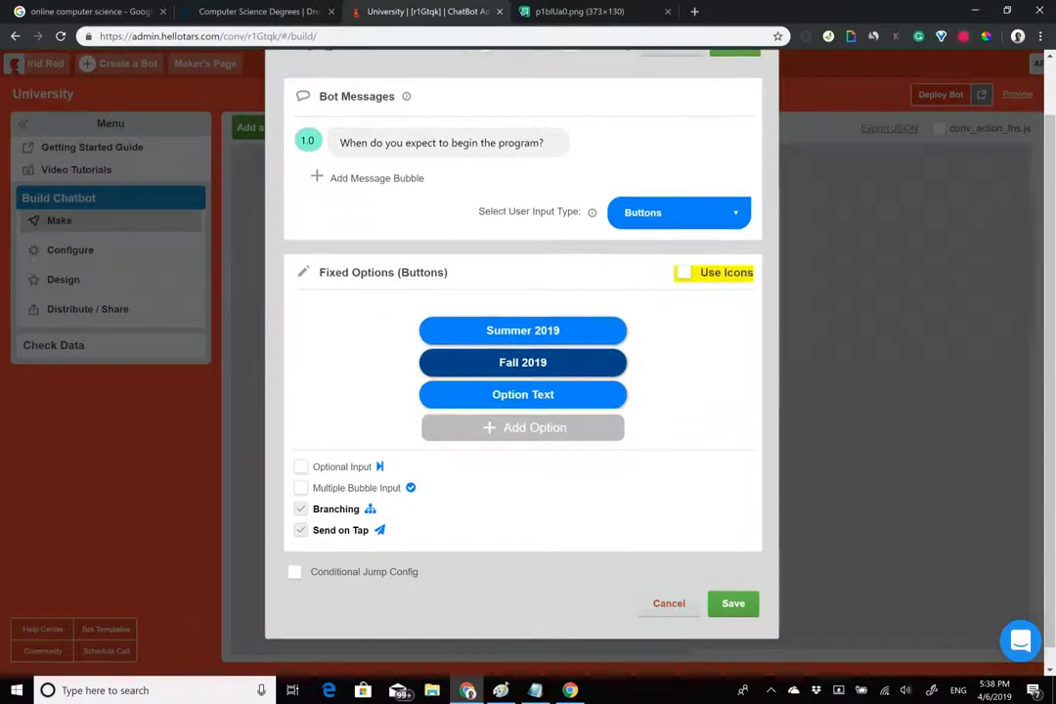
text(Winter 2020)
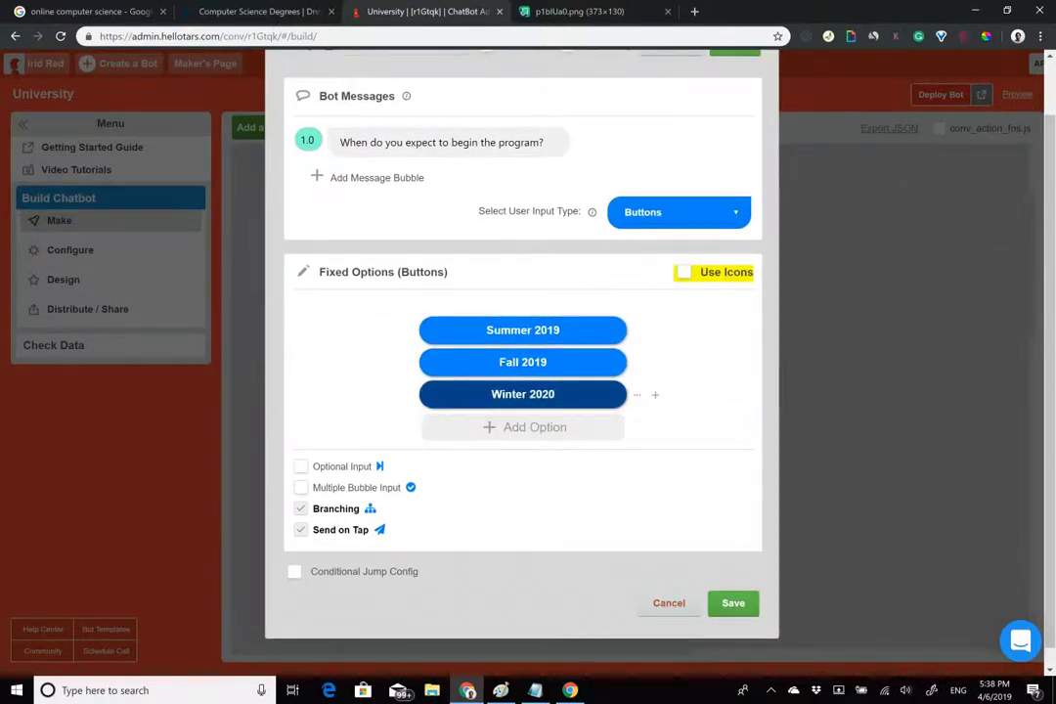
Rename the gambit from gid_21 to 'term' and save it.
scroll(522, 352, up, 1)
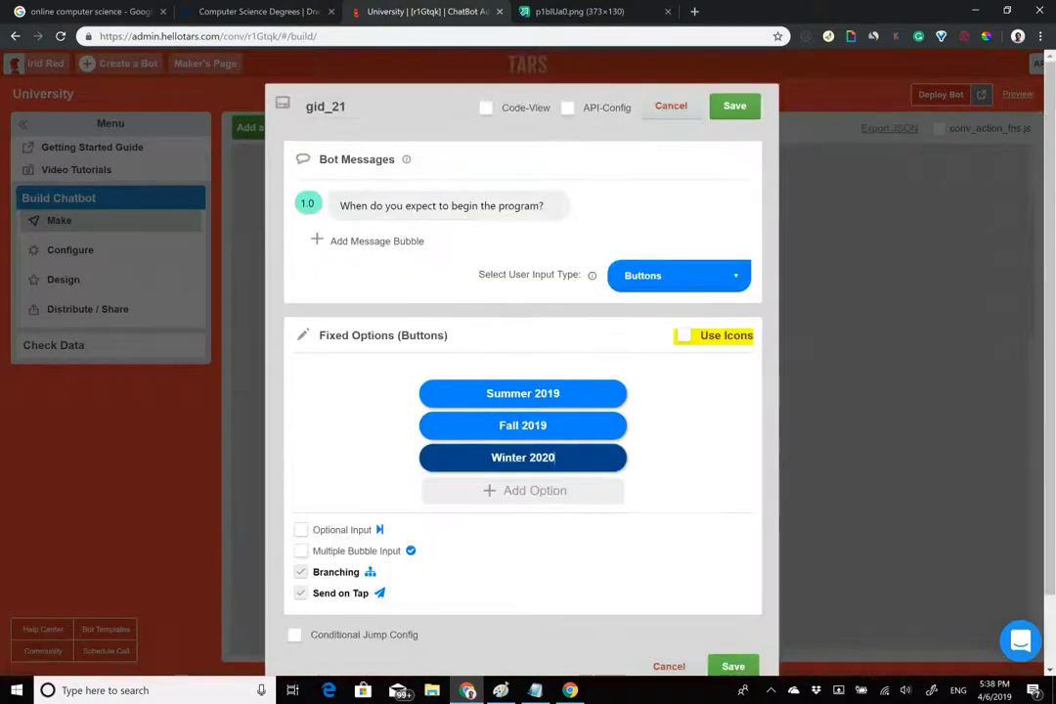
double_click(370, 113)
text(term)
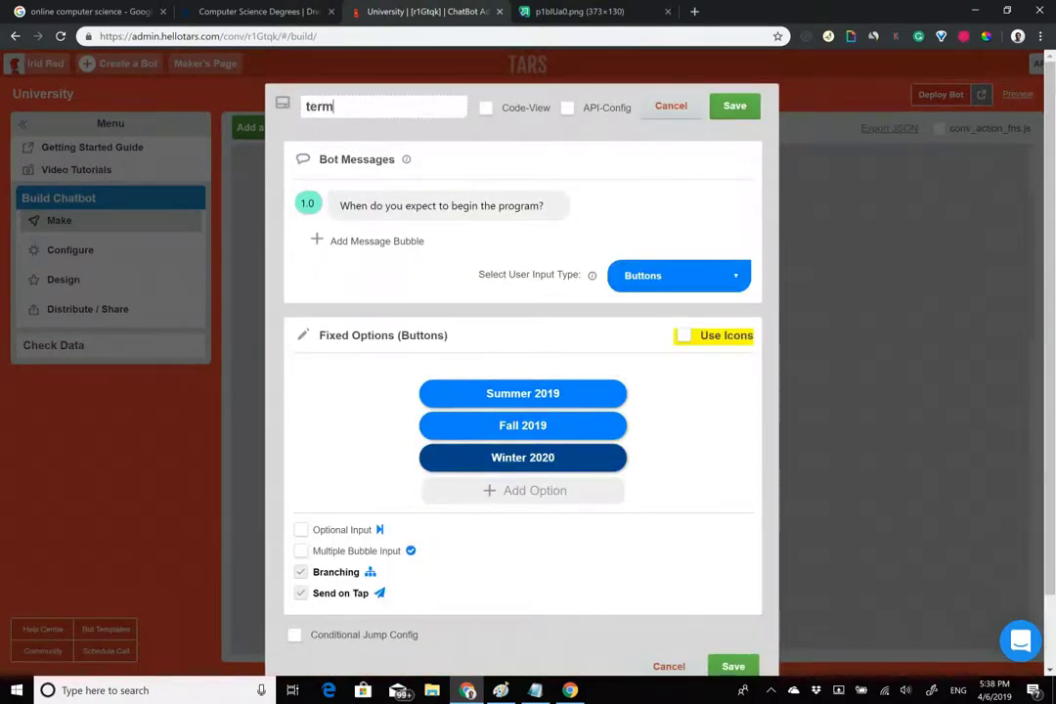
key(Return)
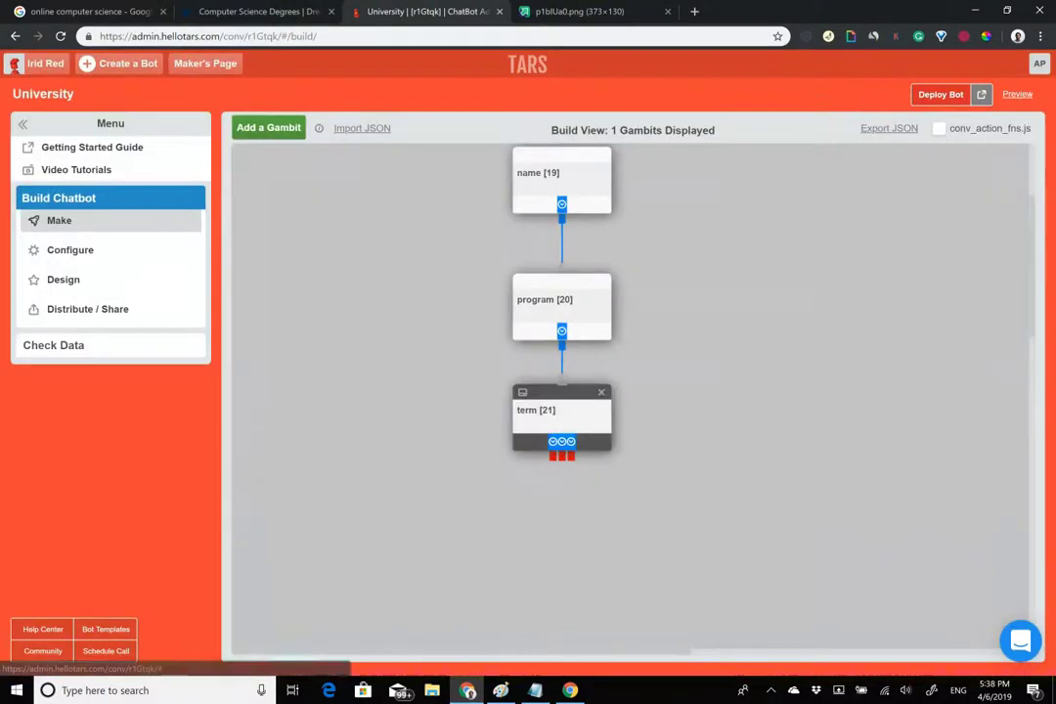
Turn off branching for the term gambit's answers and save it.
click(545, 411)
click(302, 571)
click(734, 105)
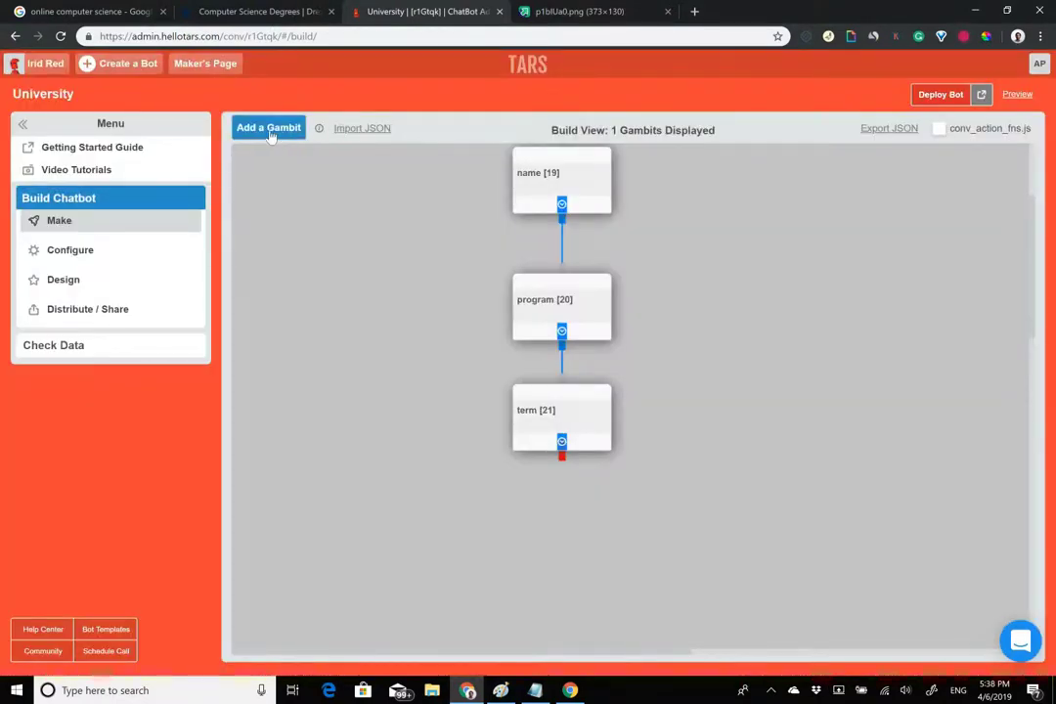
Add a new gambit after term and rename it 'email', glancing at the Drexel form.
click(272, 136)
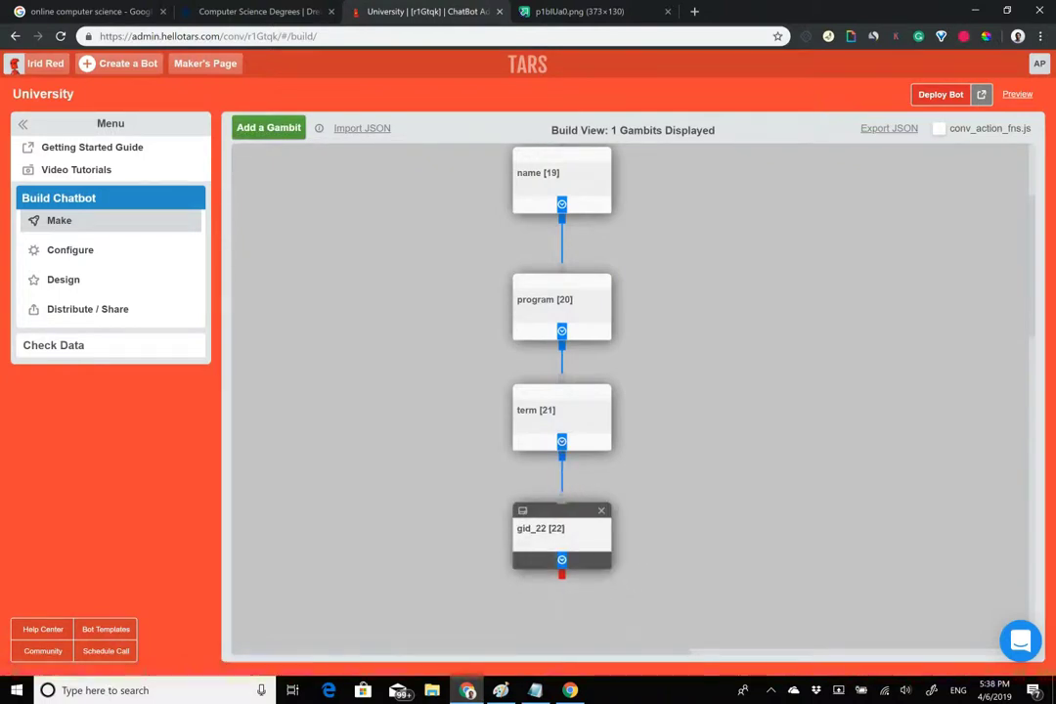
click(562, 533)
double_click(358, 110)
text(email)
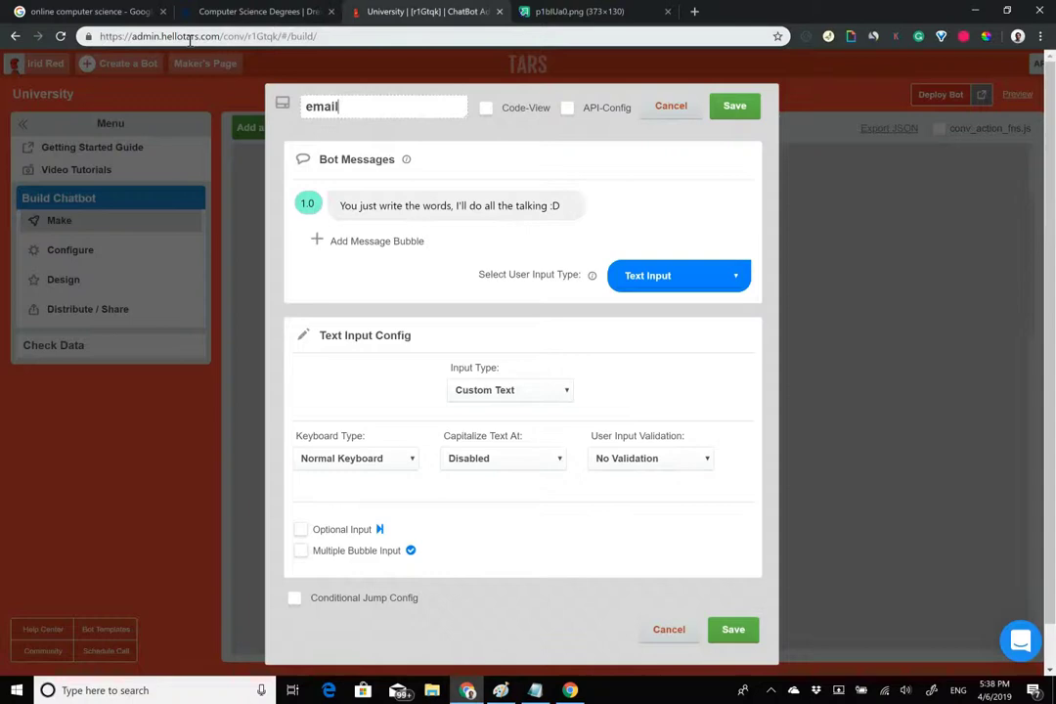
click(257, 9)
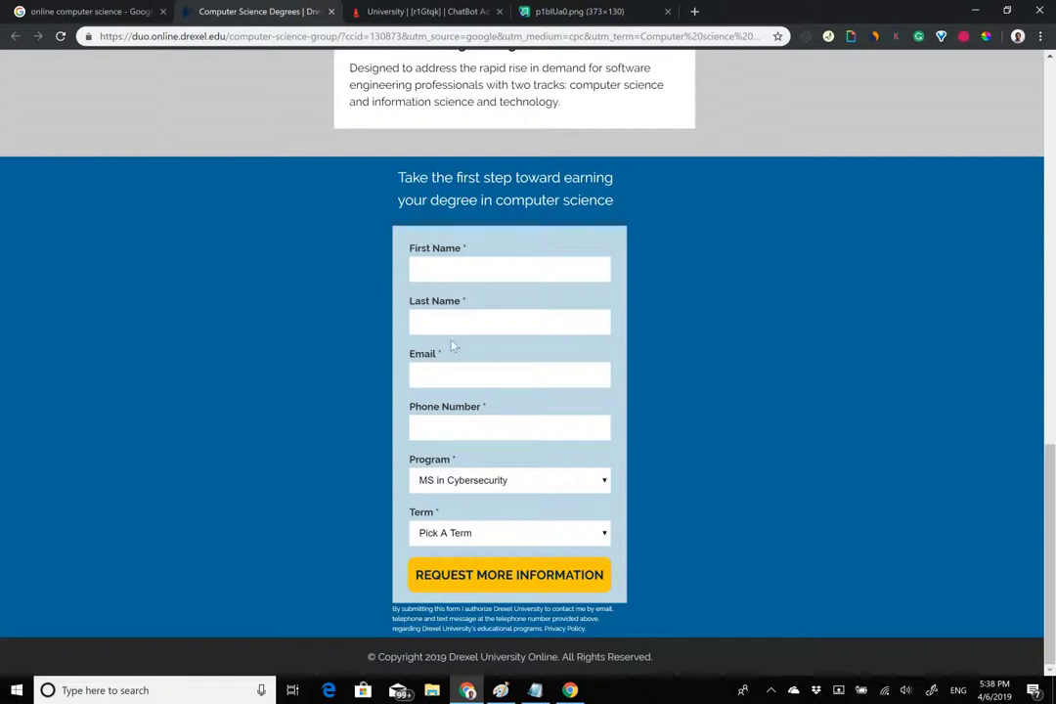
click(430, 12)
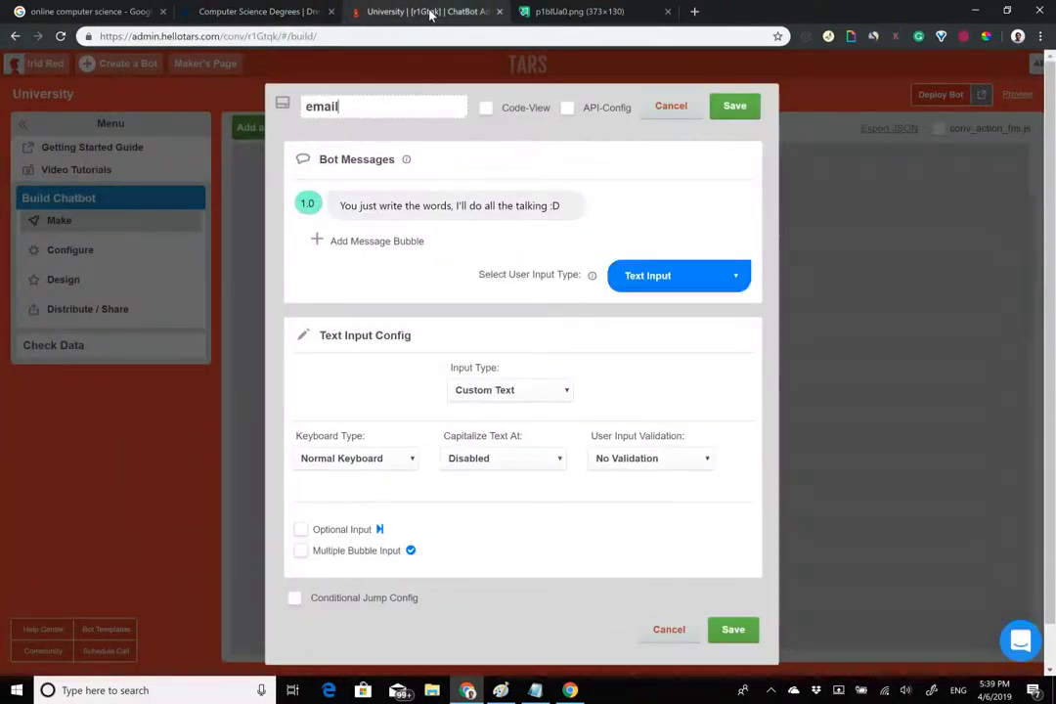
Replace the first message with 'I have all the details that I need'.
click(406, 203)
triple_click(404, 202)
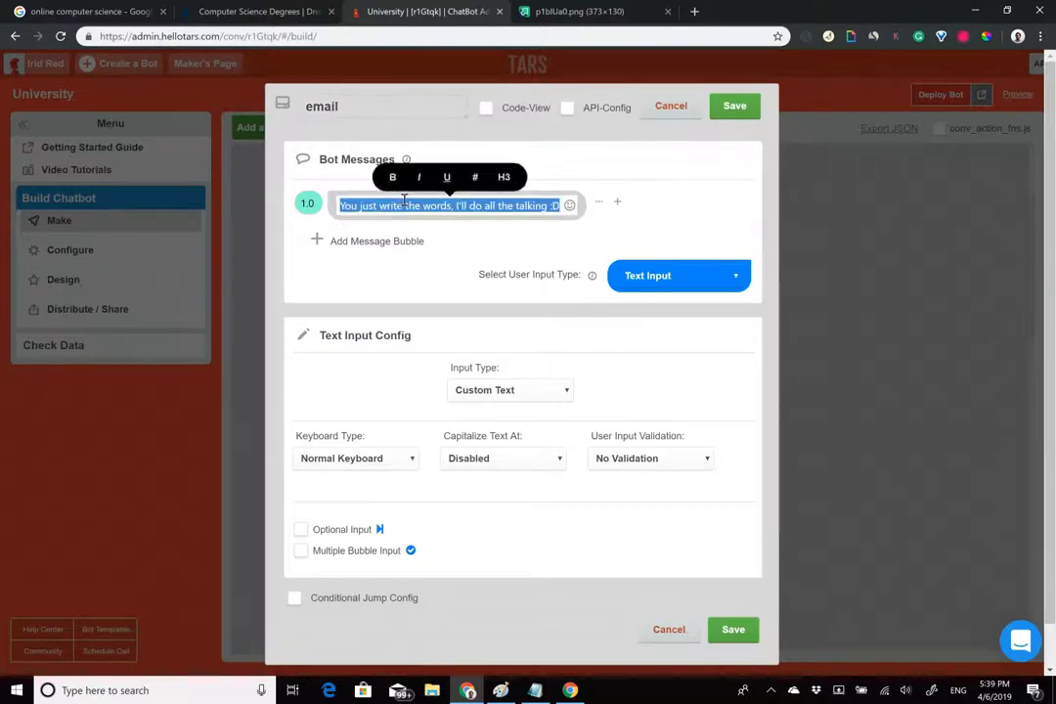
text(I have all the details that I need)
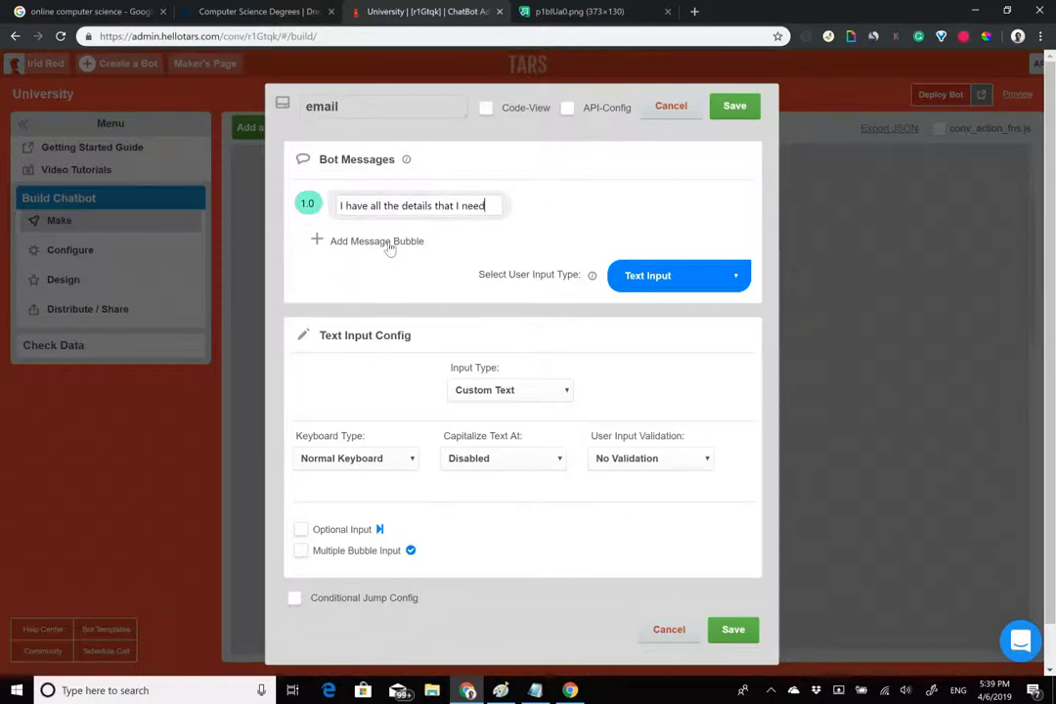
Add a second message asking users to share their bold email below 👇 for a full information pack.
click(389, 242)
text(Share your email below and I'll send you a full information packet)
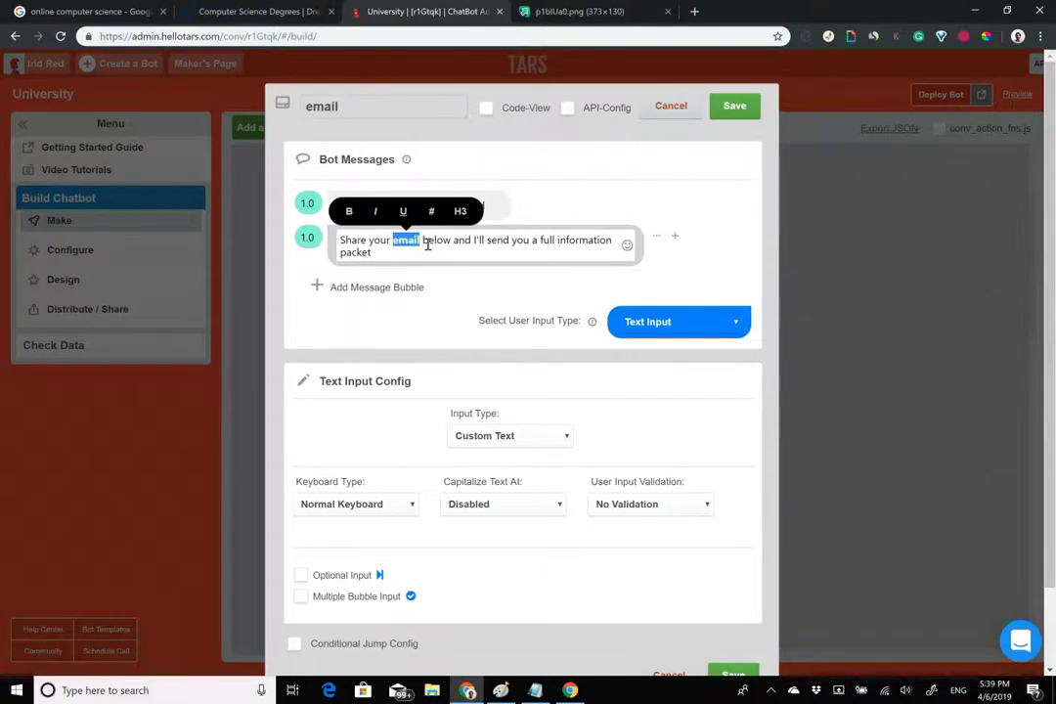
key(ctrl+b)
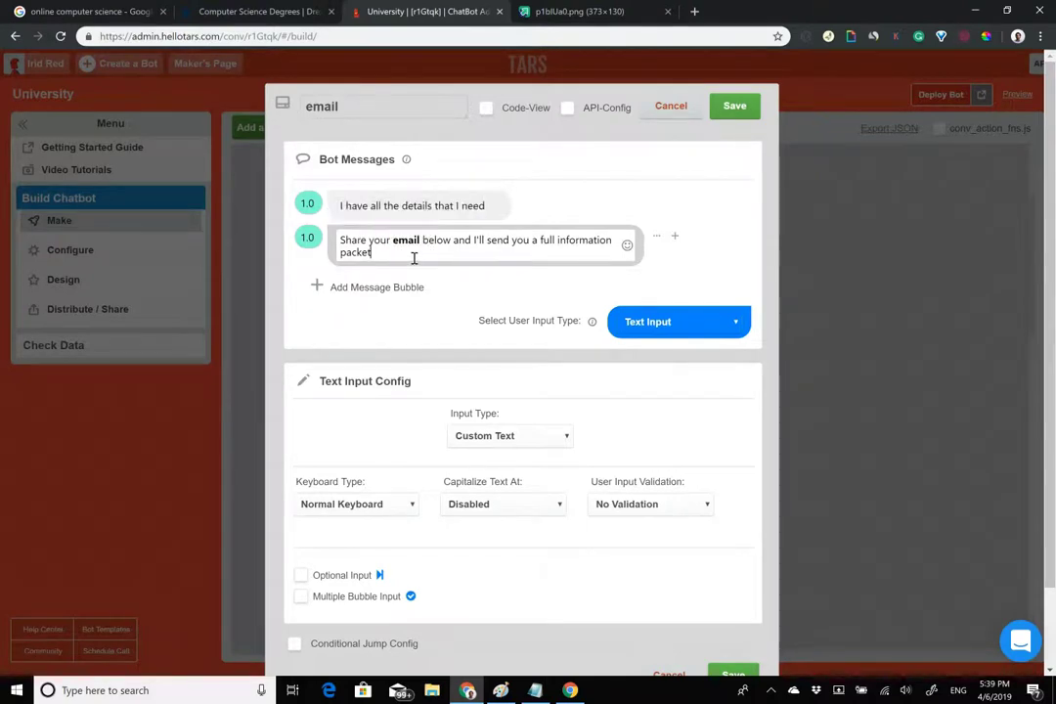
click(627, 245)
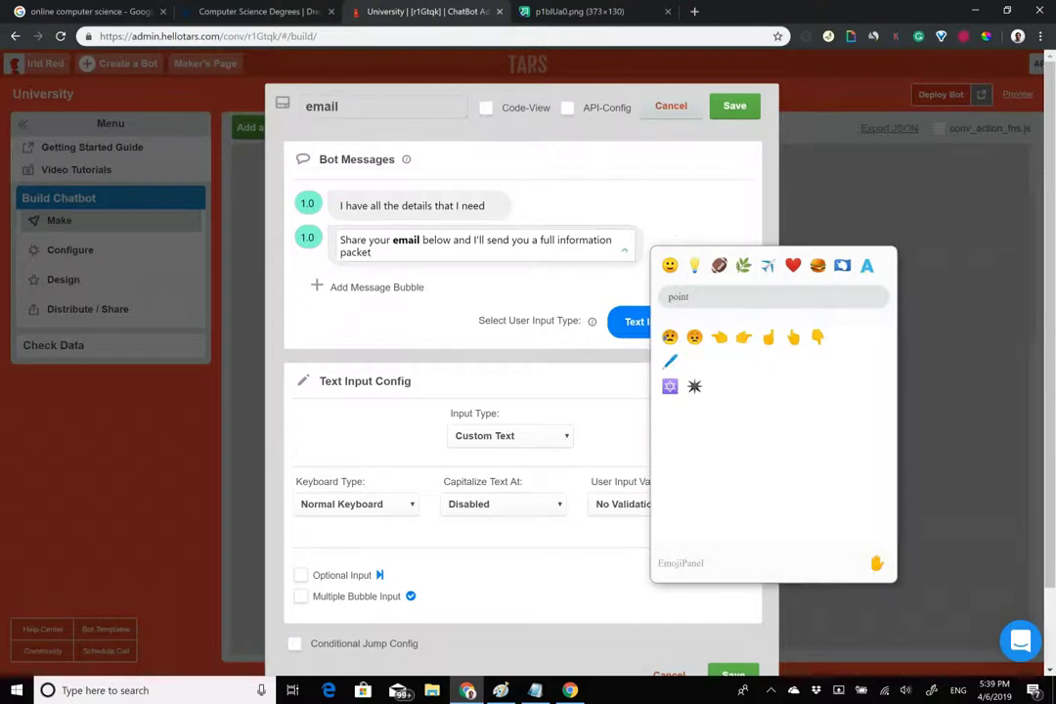
double_click(374, 251)
click(459, 251)
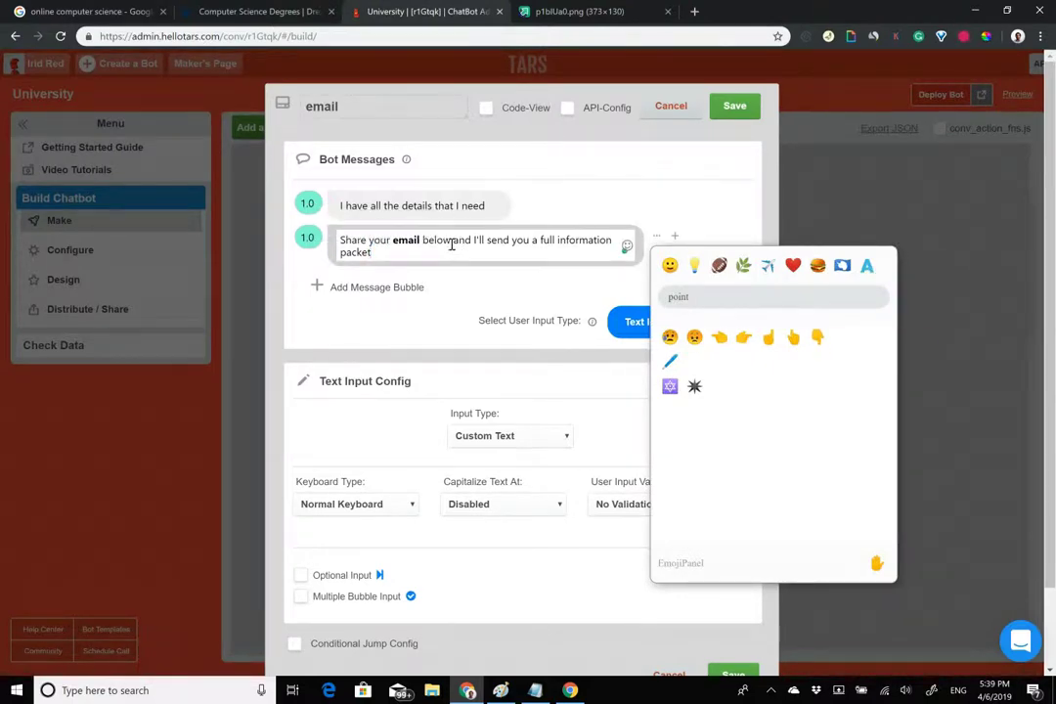
text(👇)
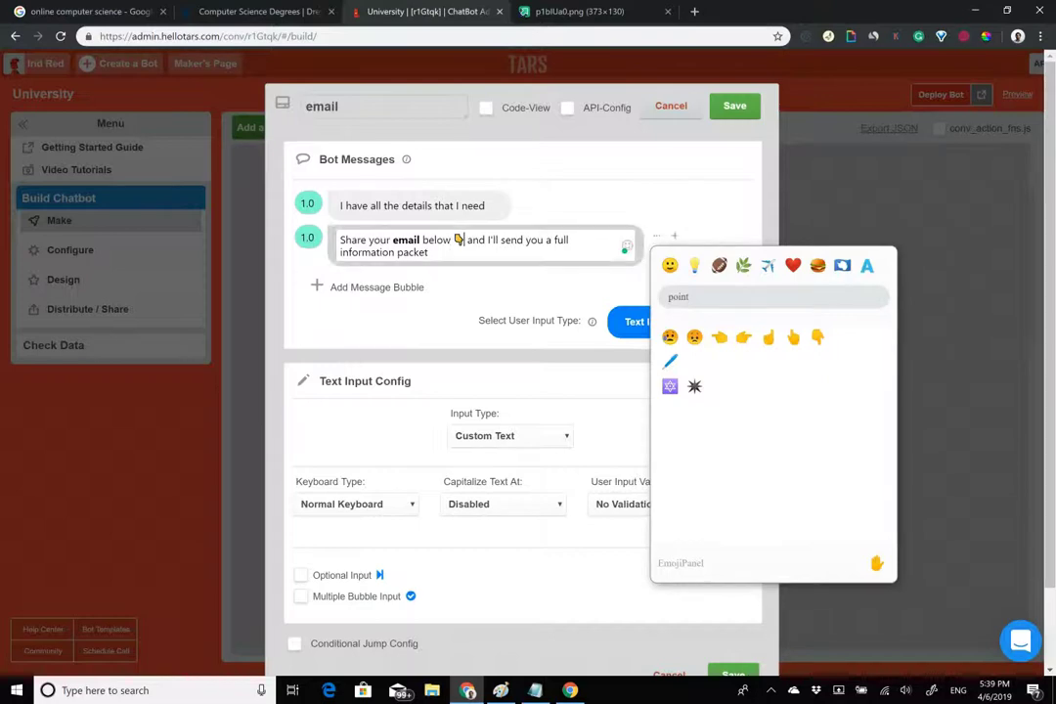
click(679, 321)
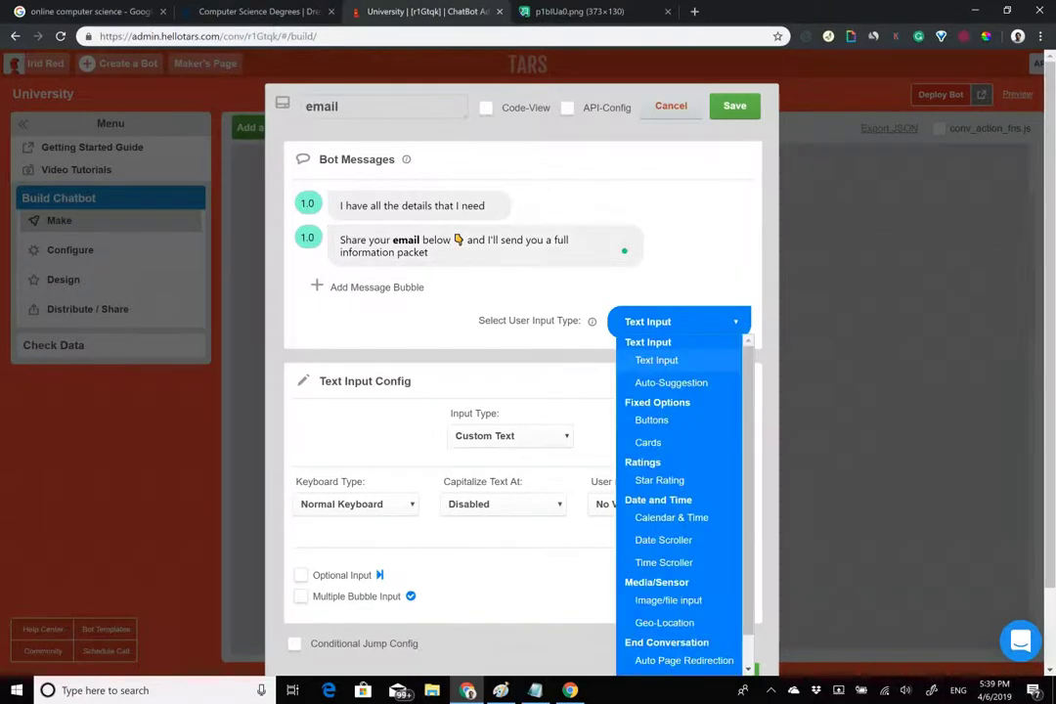
Set the email gambit's expected answer to Email and review its two messages.
click(510, 435)
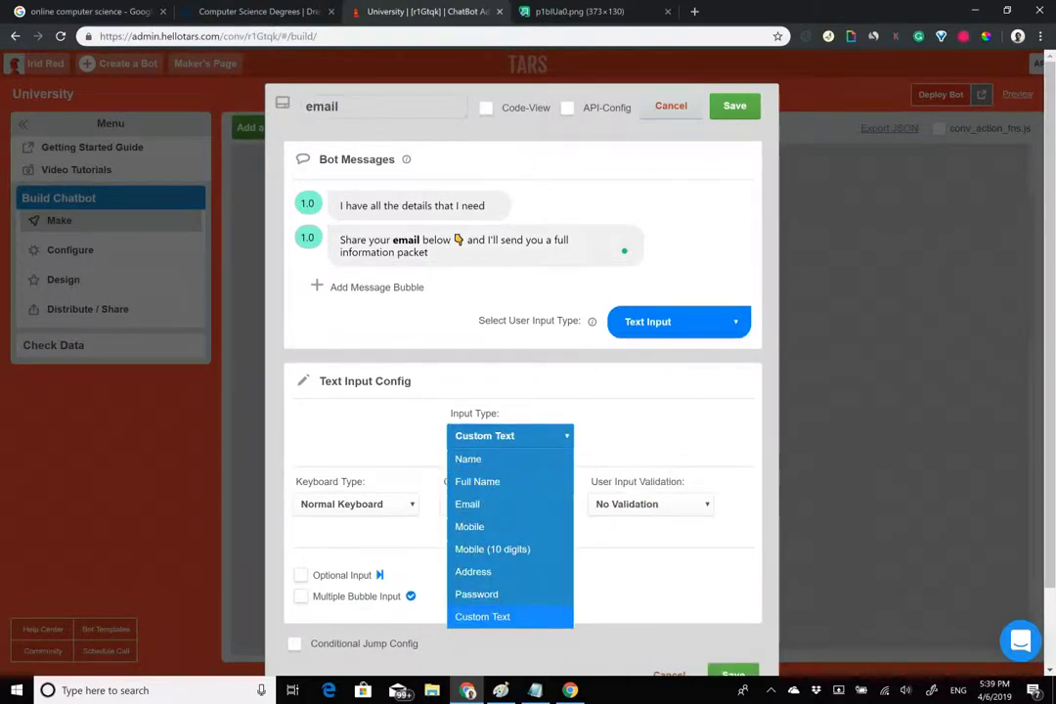
click(467, 504)
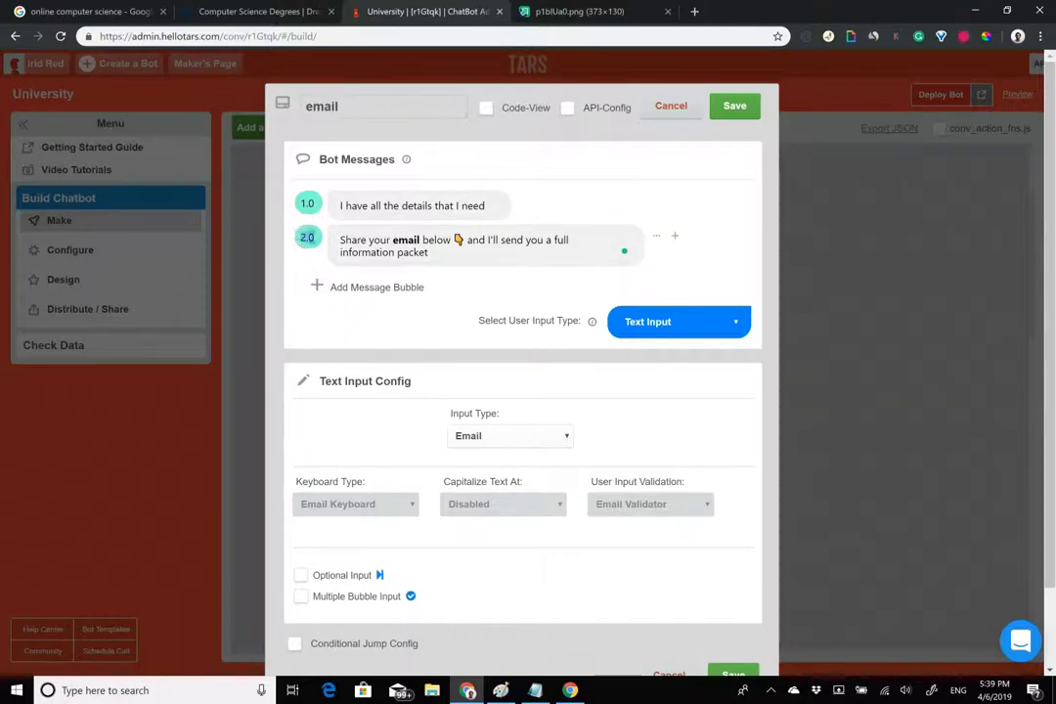
click(440, 245)
drag(340, 239, 489, 259)
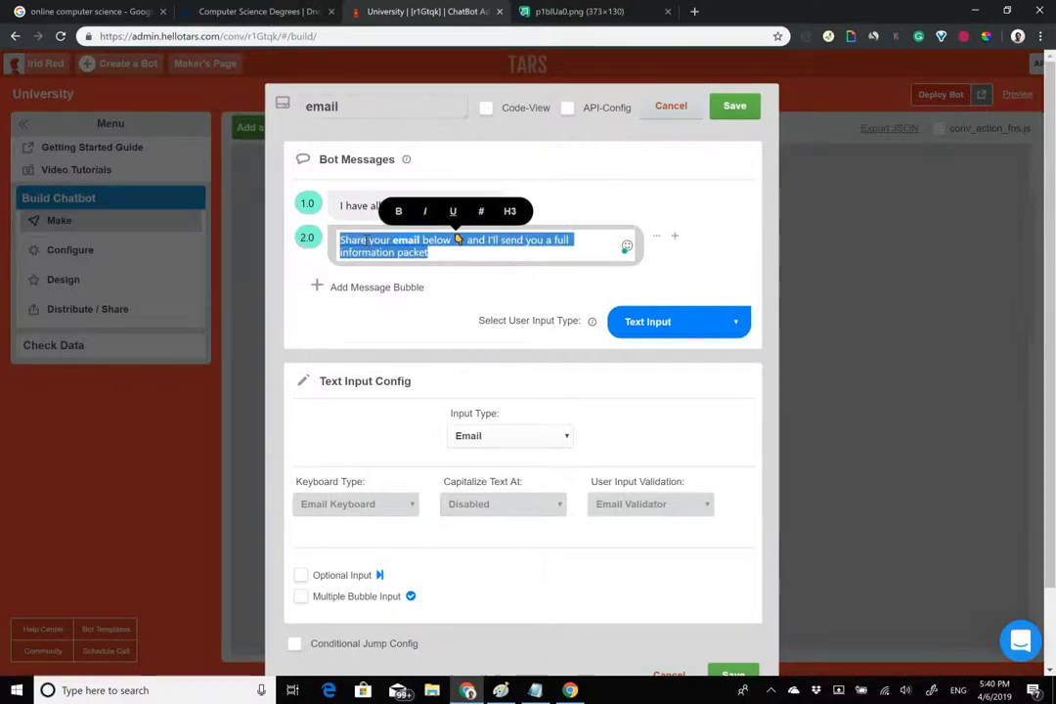
click(350, 208)
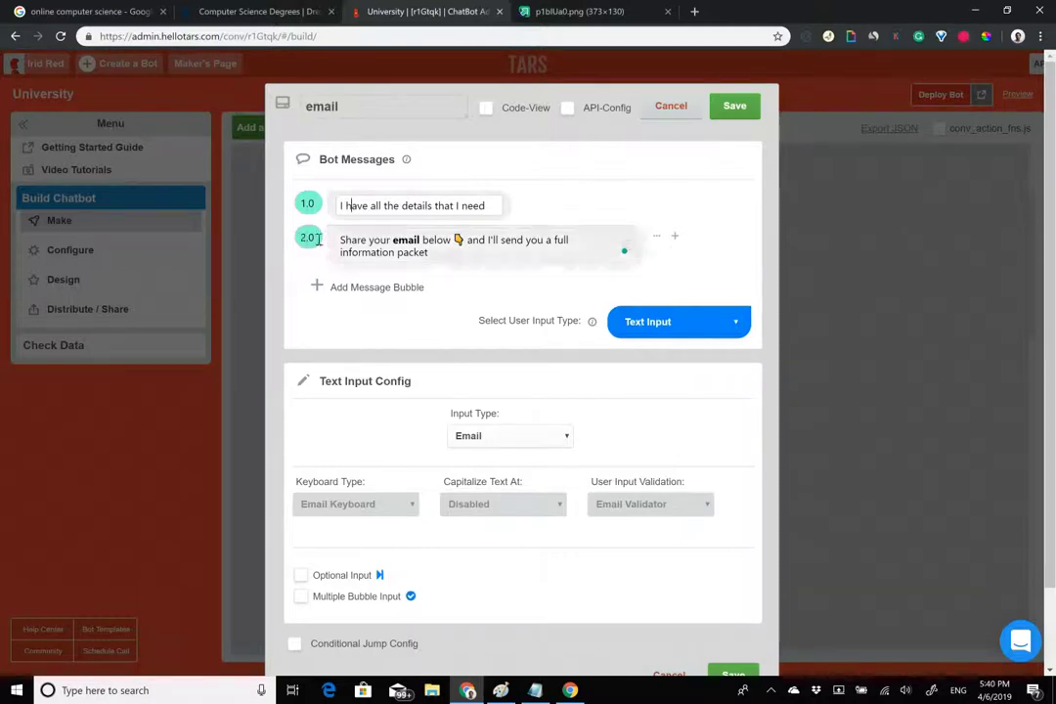
click(337, 240)
Recheck both message texts and close the editor back to the build view.
drag(341, 239, 509, 244)
click(440, 256)
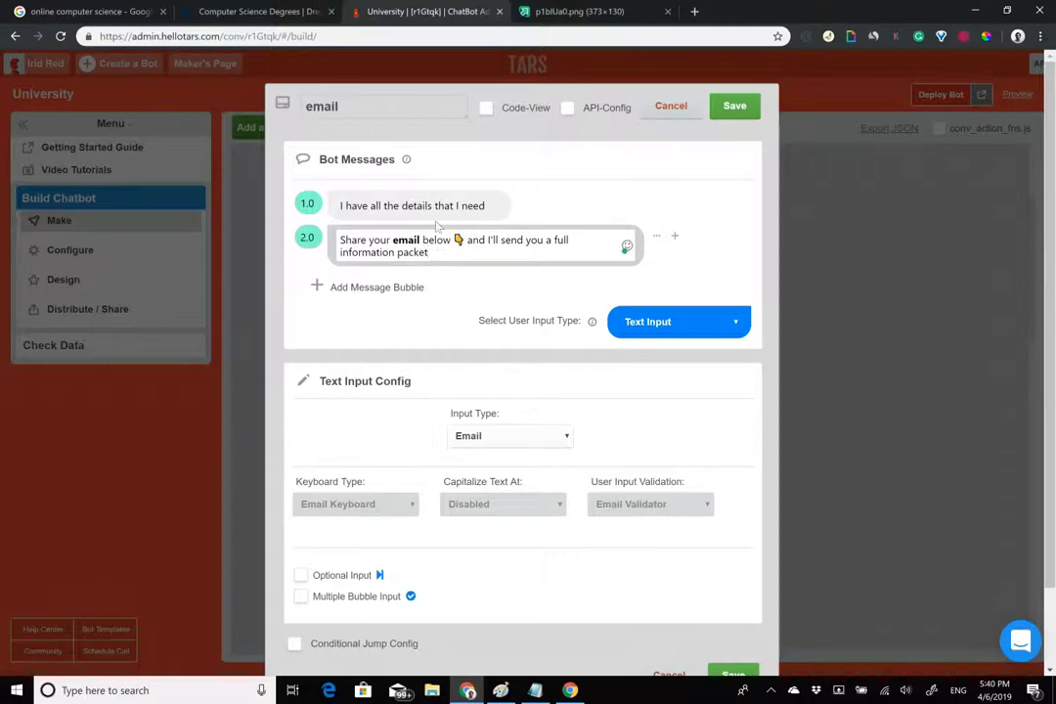
click(351, 207)
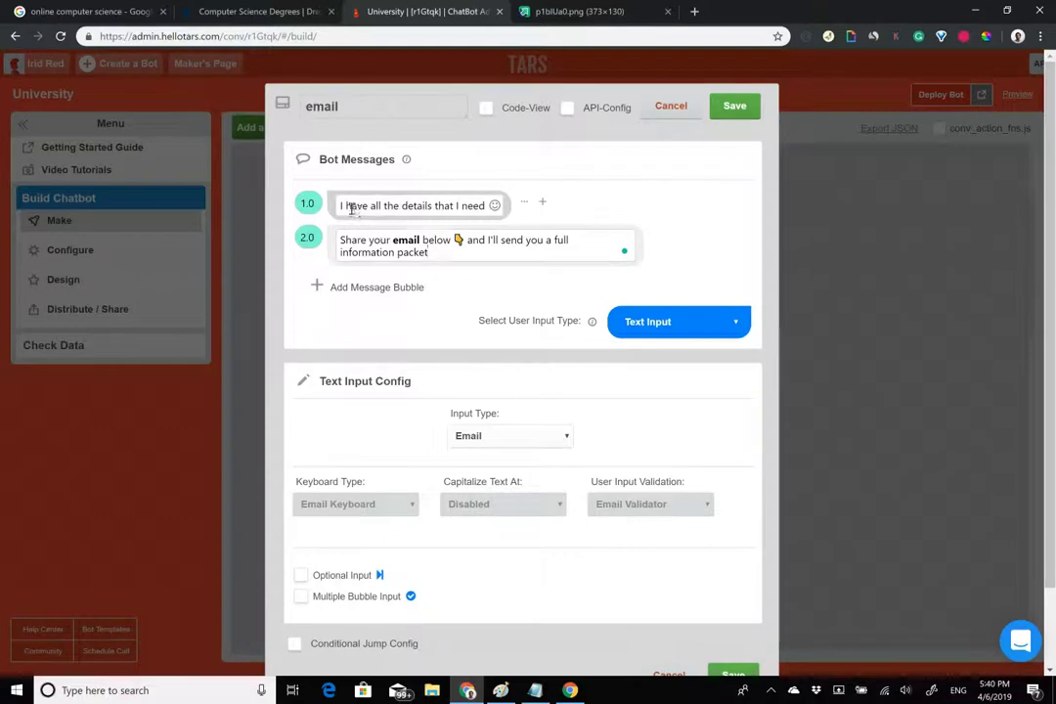
drag(348, 206, 421, 202)
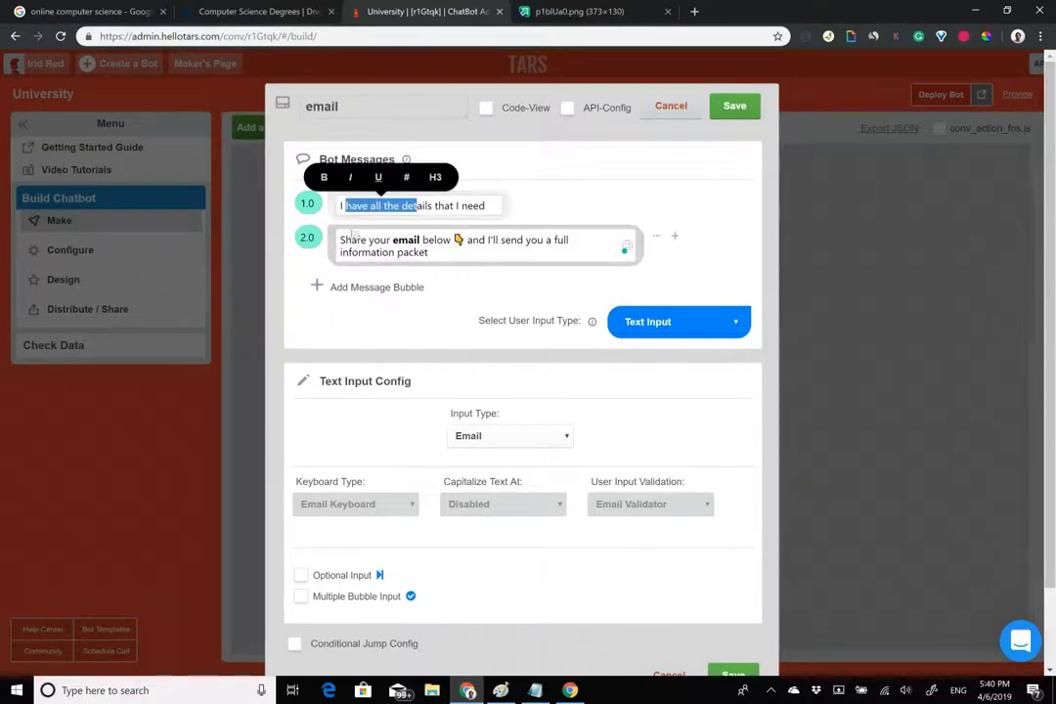
drag(340, 242, 440, 256)
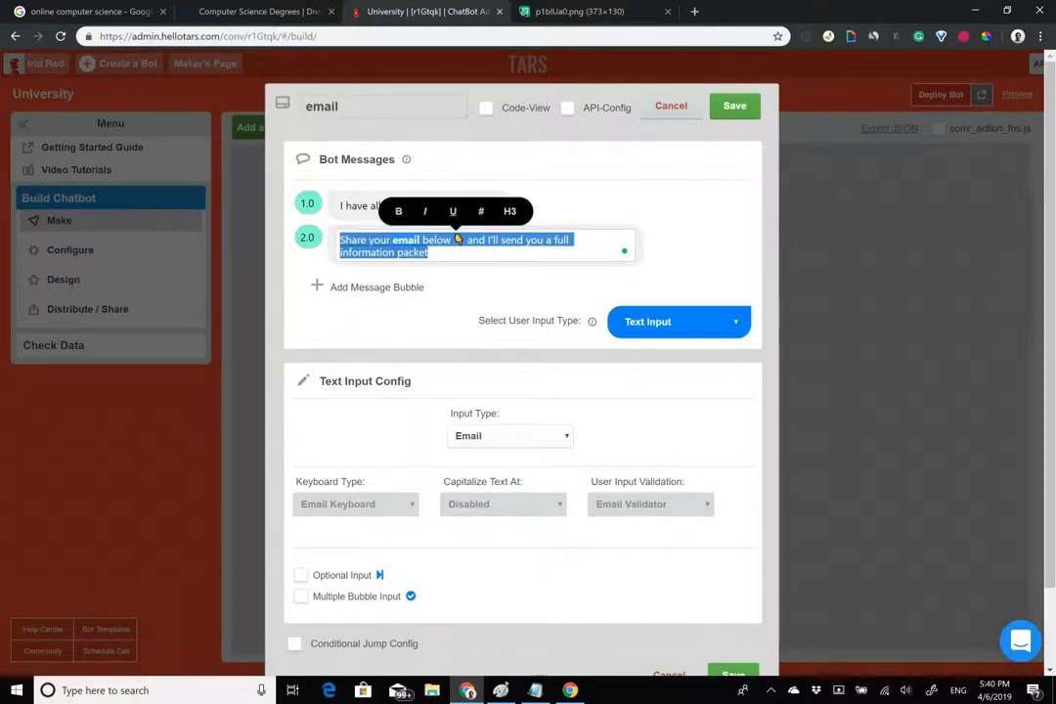
click(734, 106)
scroll(587, 293, down, 7)
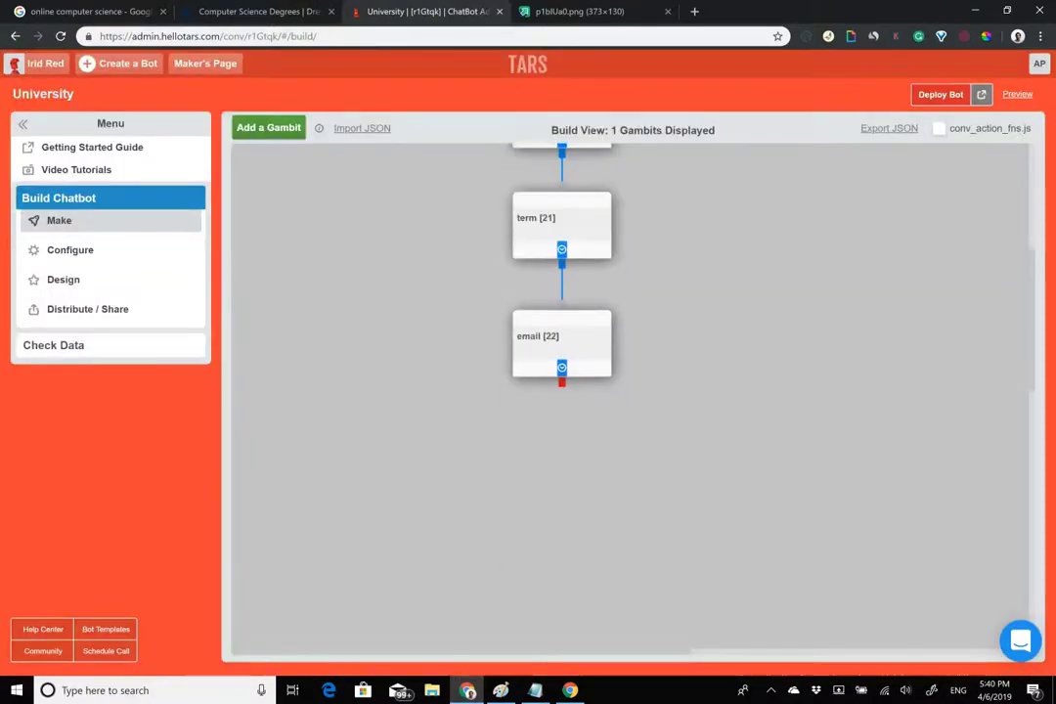
Add a gambit with 'Thanks for your patience!', 'Keep an eye out for our email', and a Drexel farewell message.
click(259, 128)
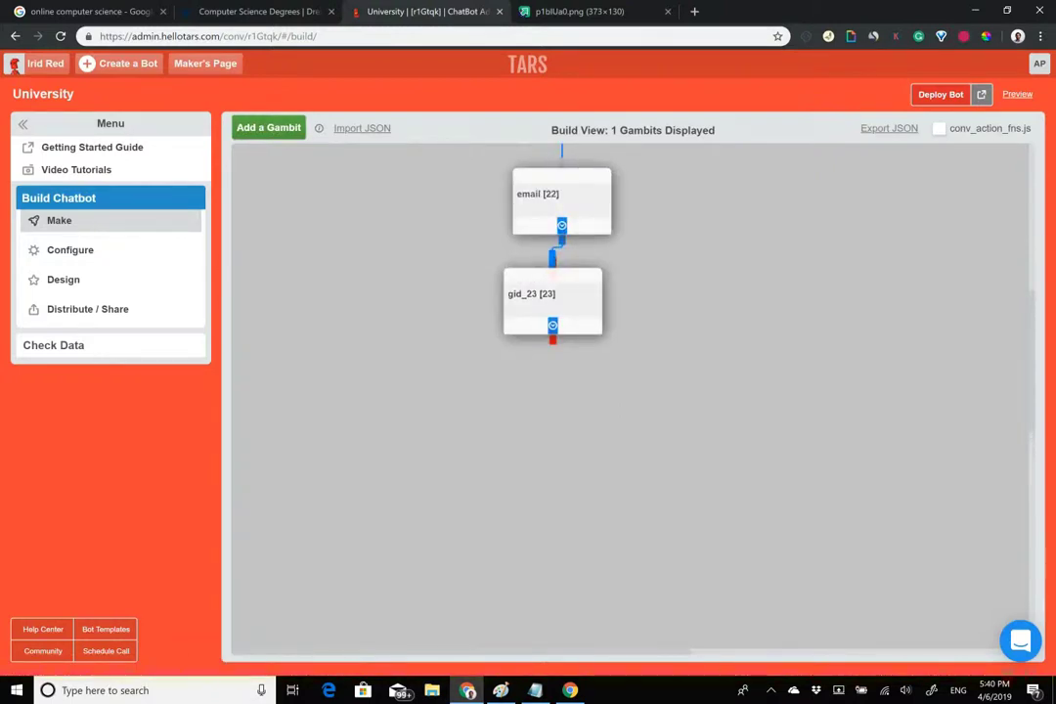
click(548, 294)
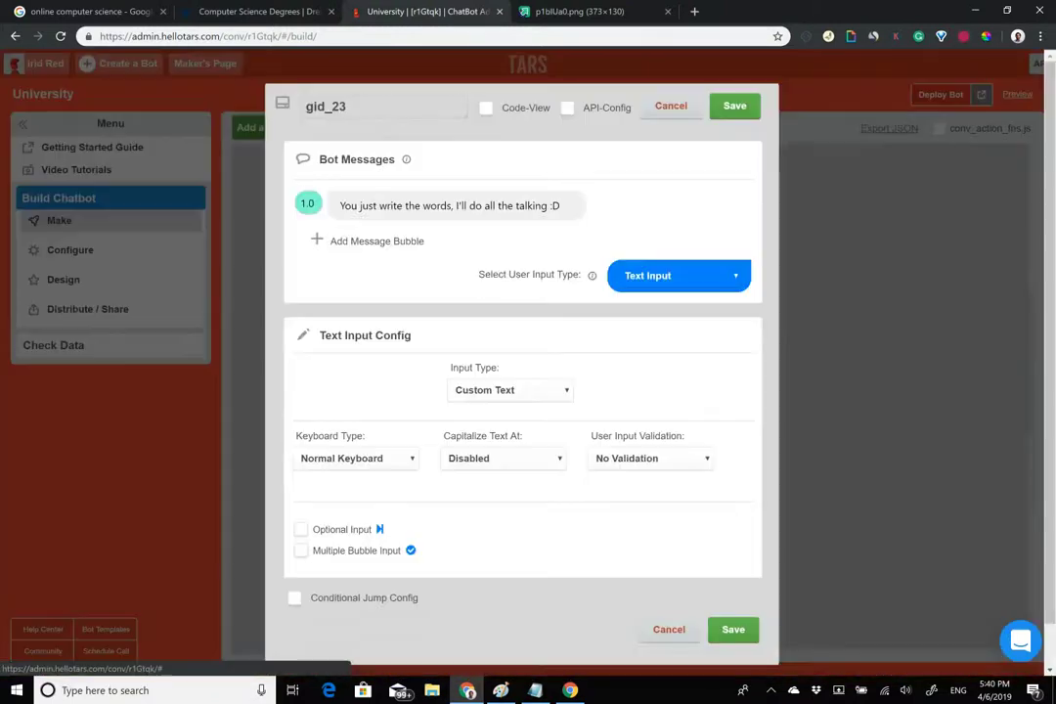
double_click(457, 203)
triple_click(474, 214)
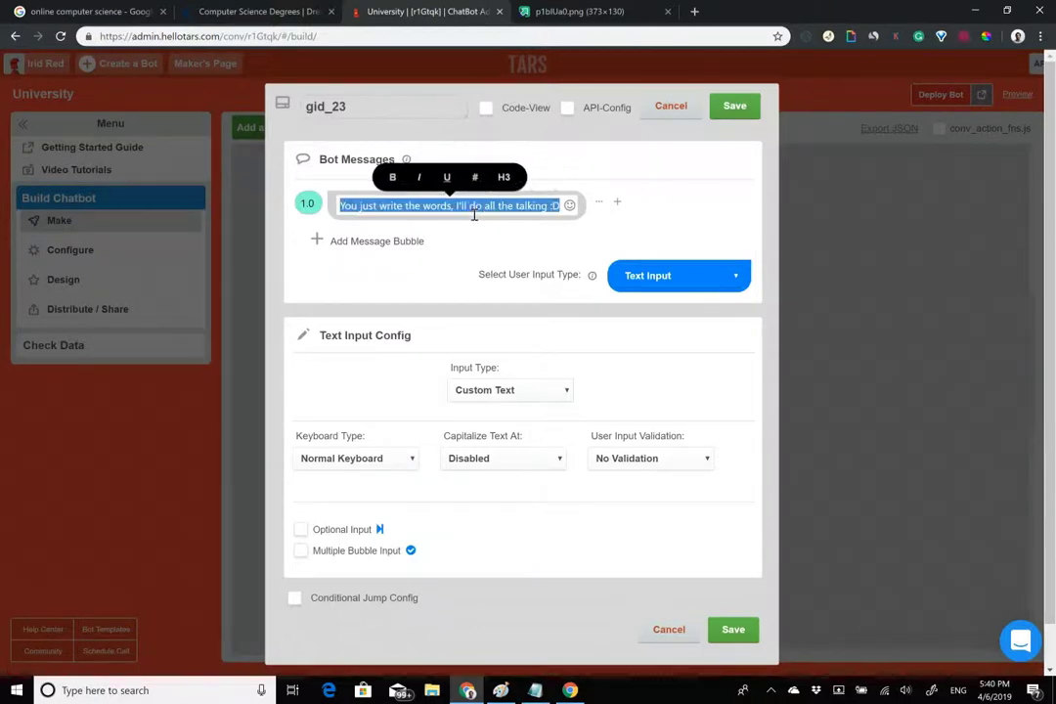
text(Keep an eye out for our email)
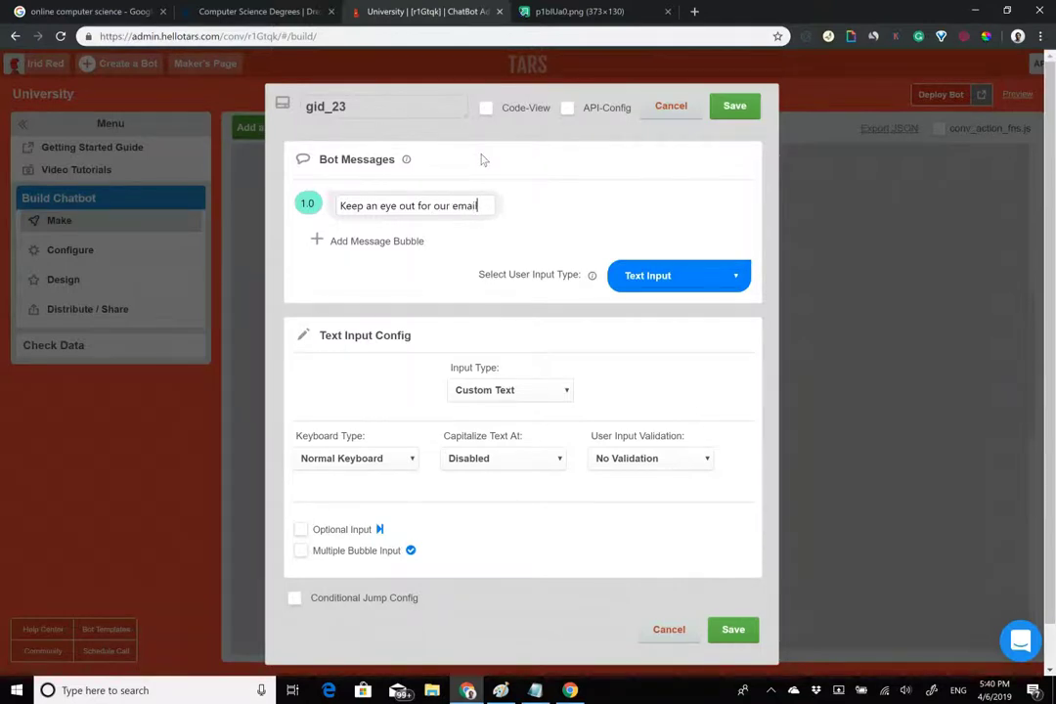
click(400, 244)
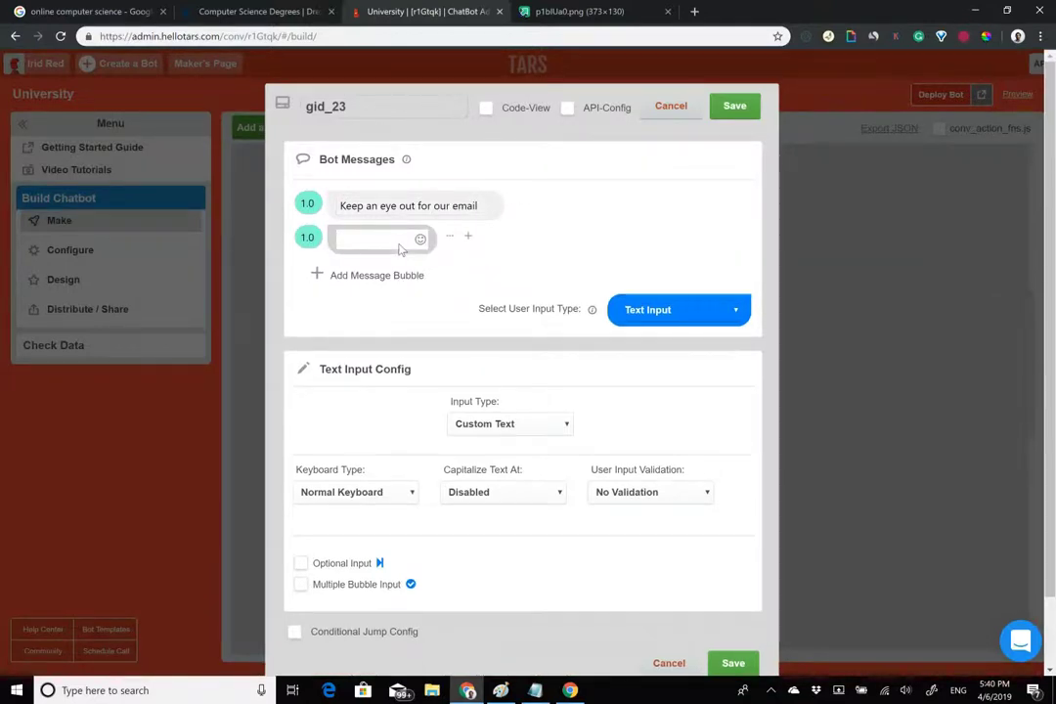
text(Thanks for your patience!)
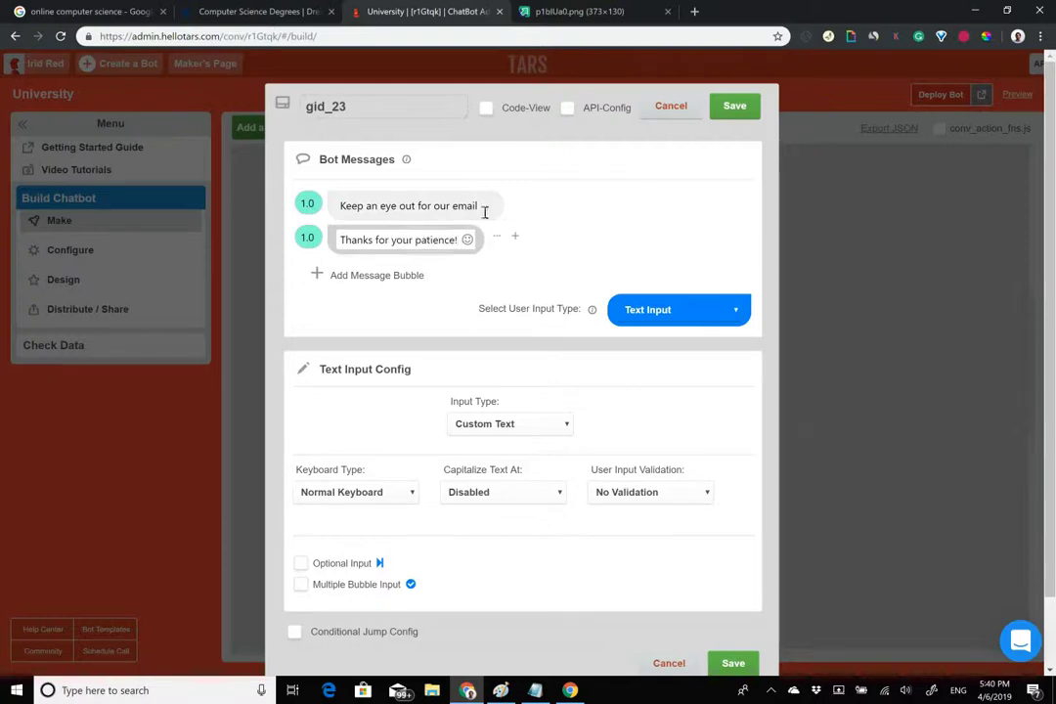
drag(497, 234, 492, 202)
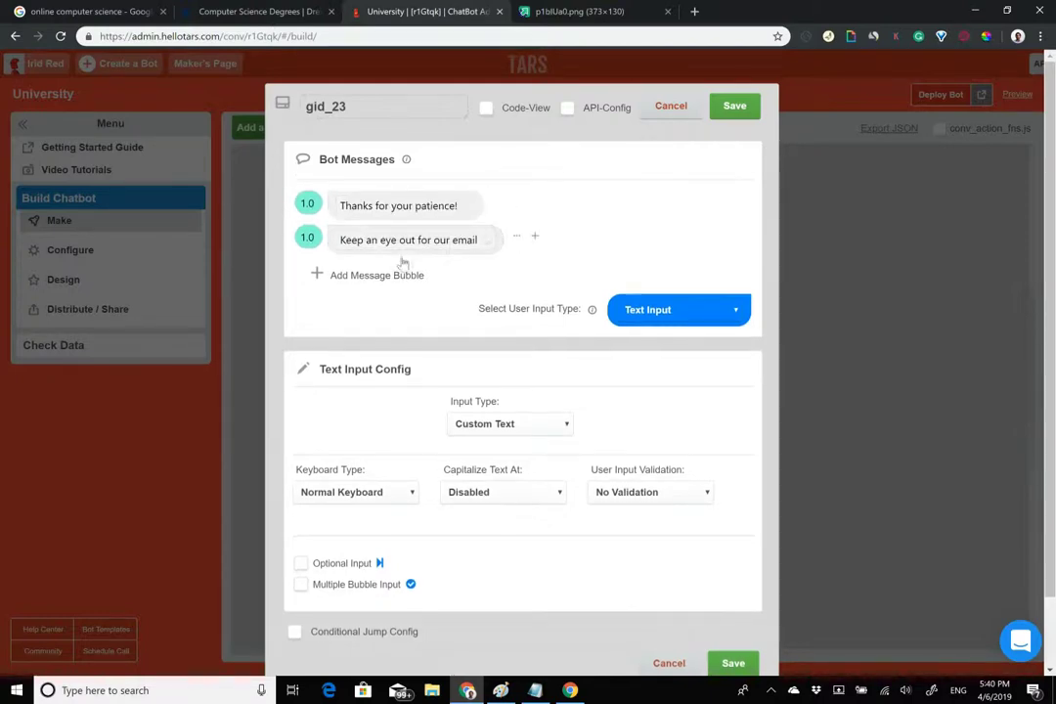
click(397, 276)
text(We hope to see you in)
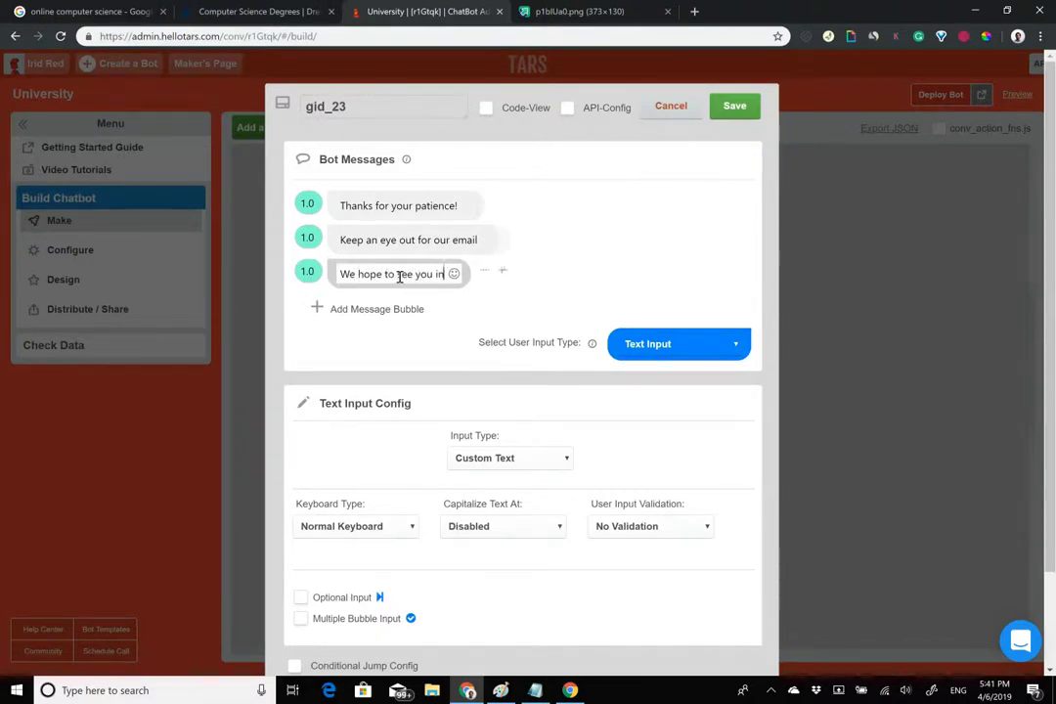
text( a Drexe)
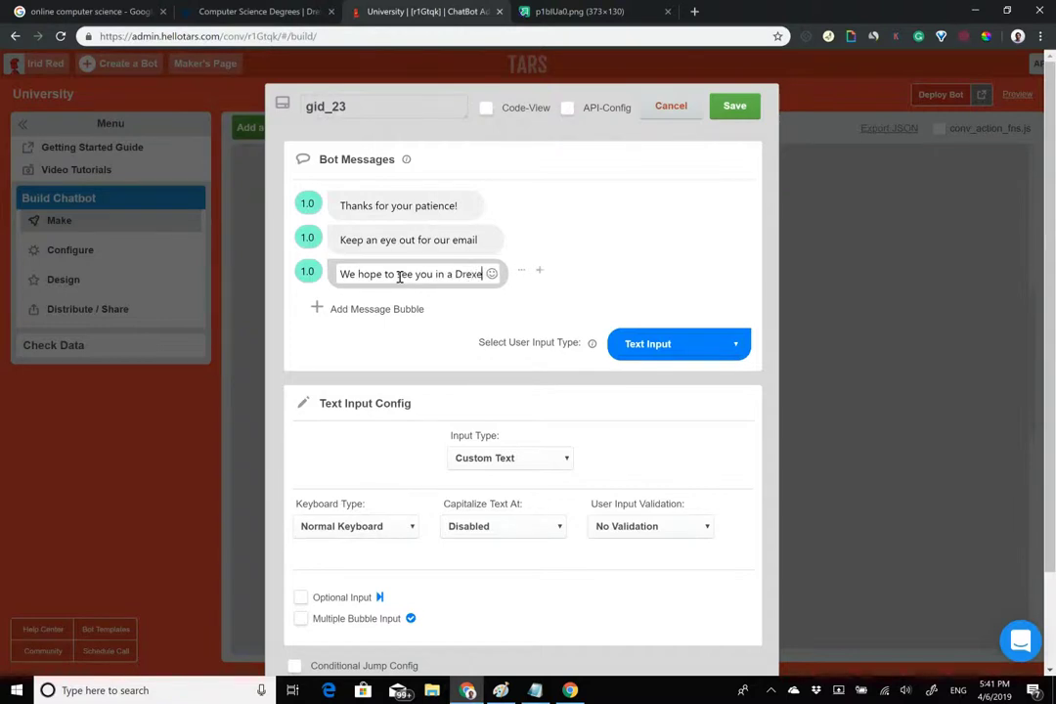
text(l Online Progra)
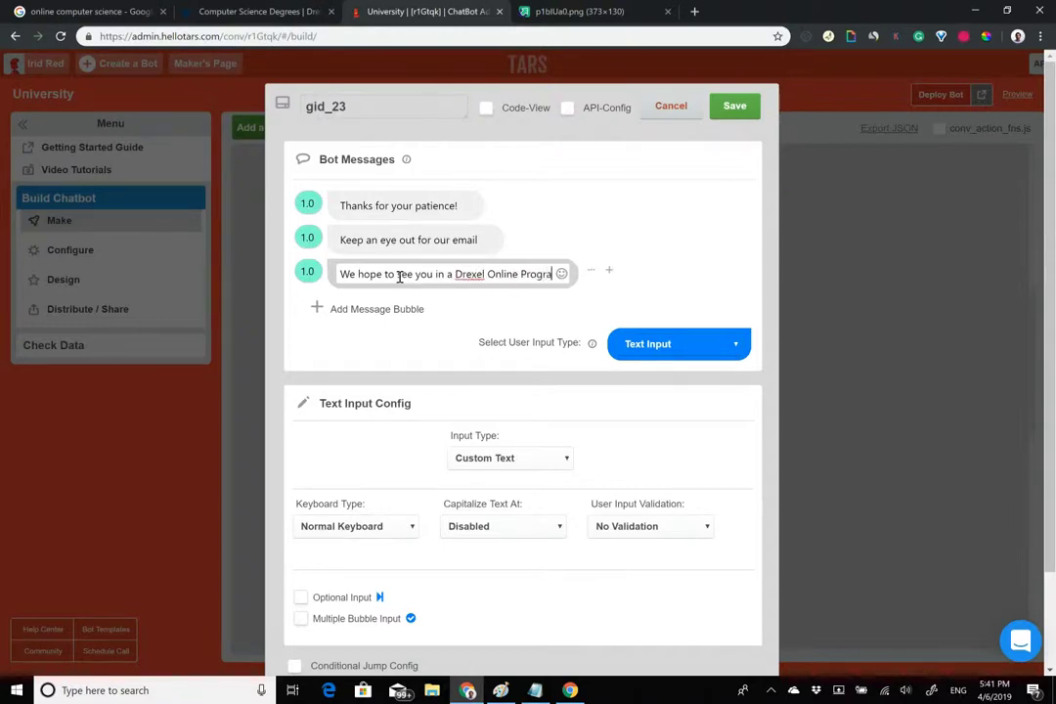
text(m soon)
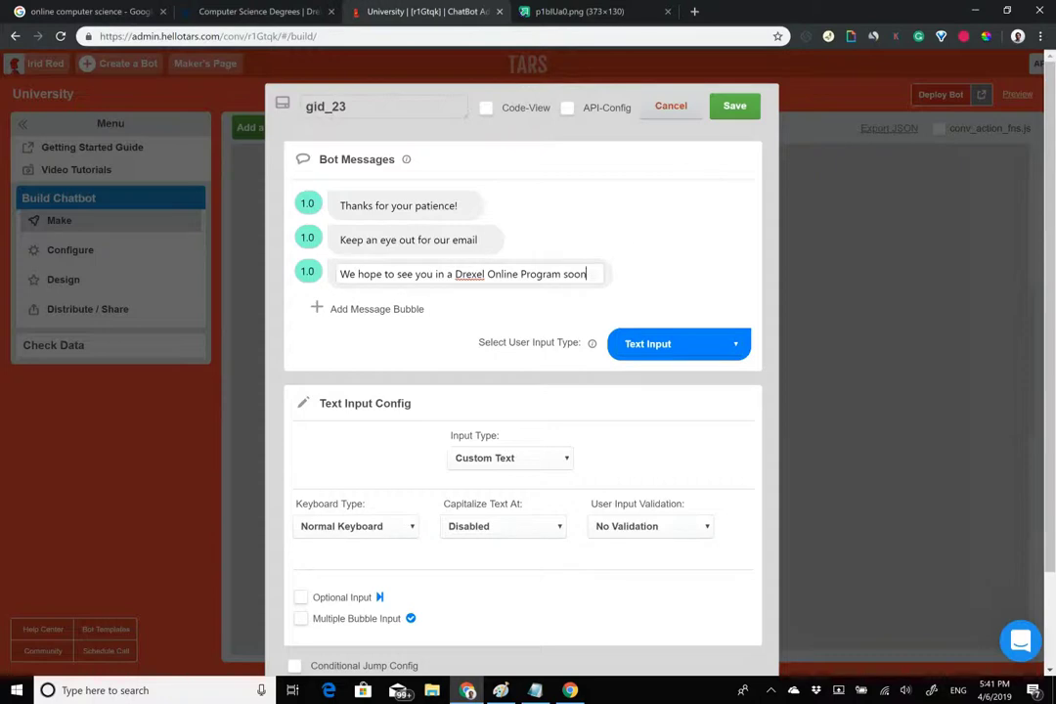
End the gambit with Auto Page Redirection, set the later messages' delays to 2.0, and save.
click(678, 343)
click(683, 320)
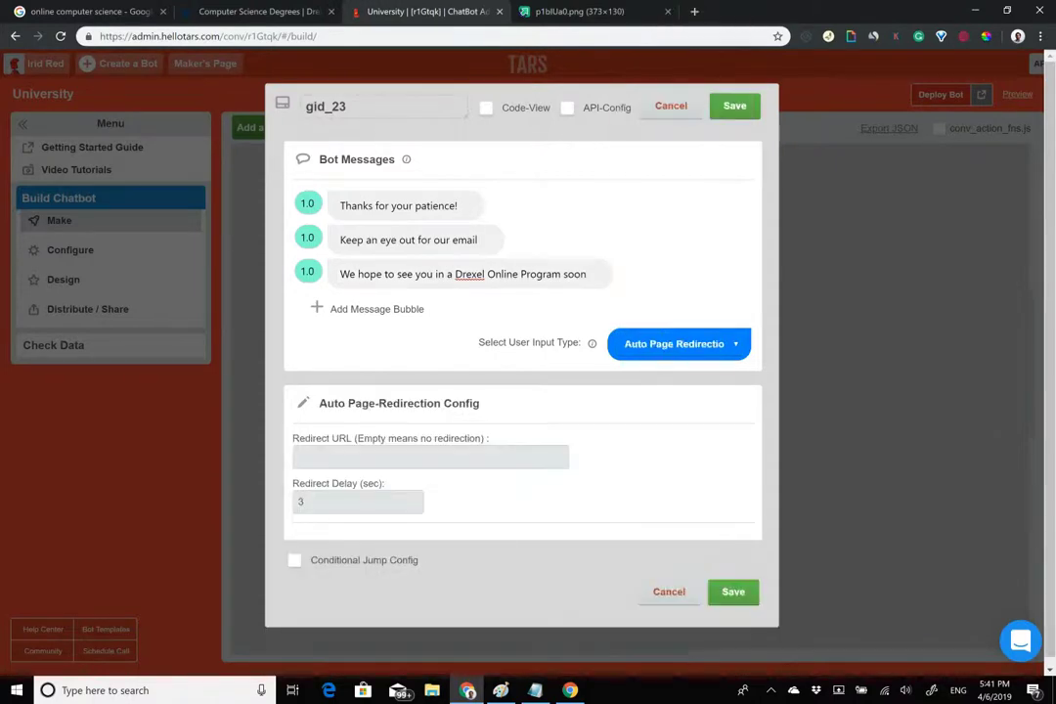
click(307, 237)
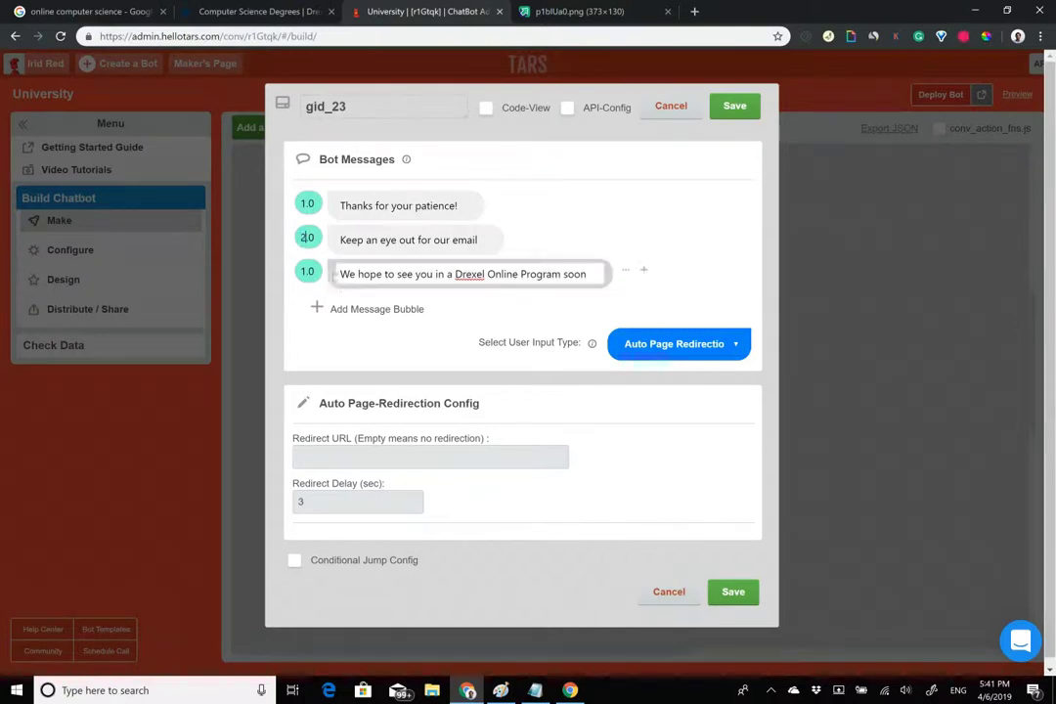
click(303, 271)
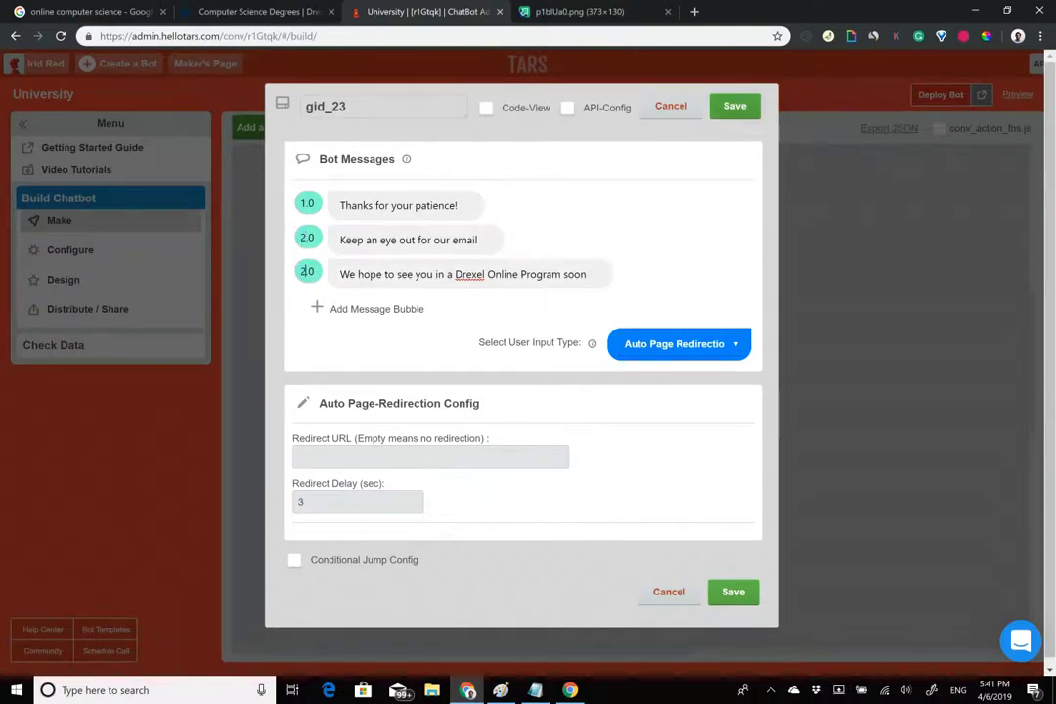
click(733, 592)
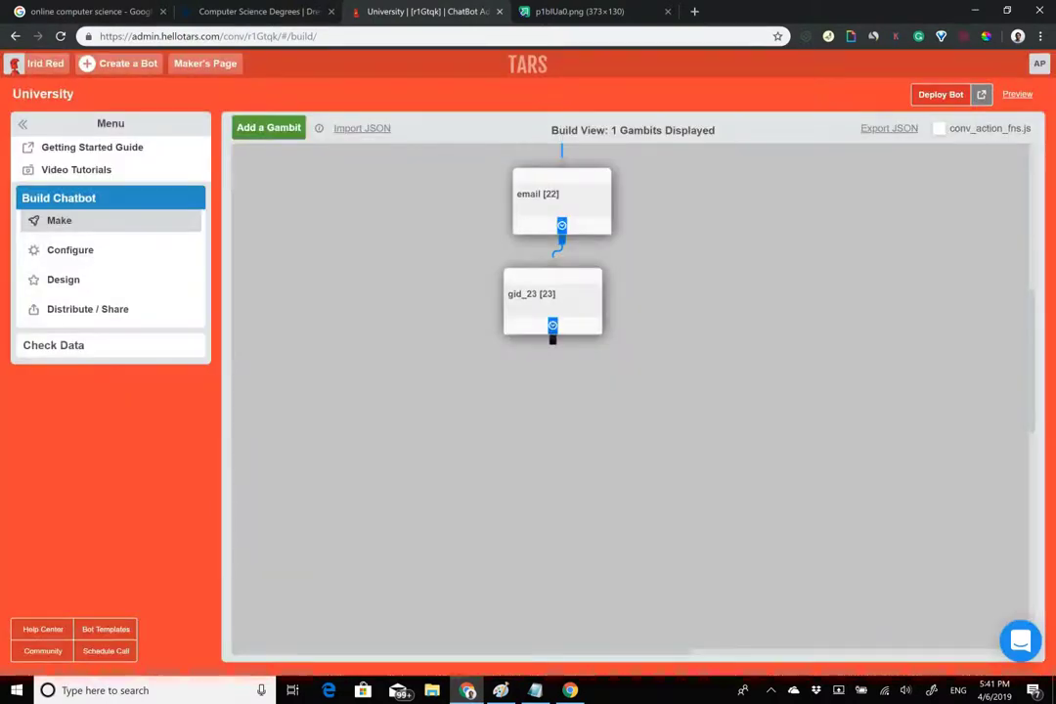
Rename the gambit from gid_23 to 'fin' and save it.
click(547, 298)
drag(373, 105, 183, 72)
text(fin)
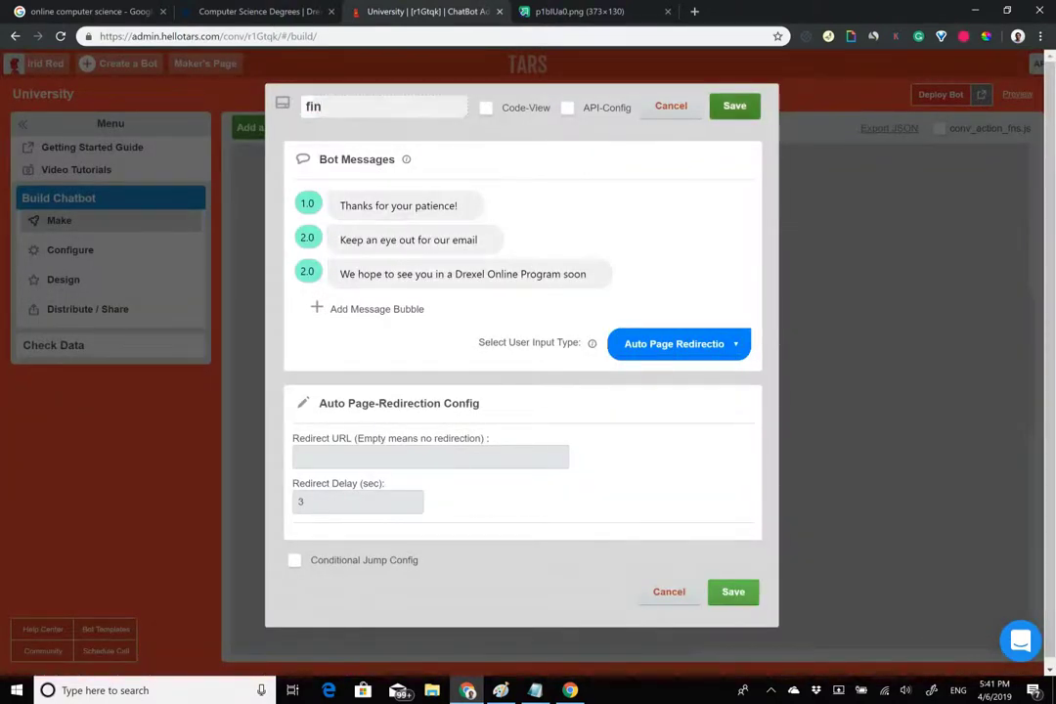
key(Return)
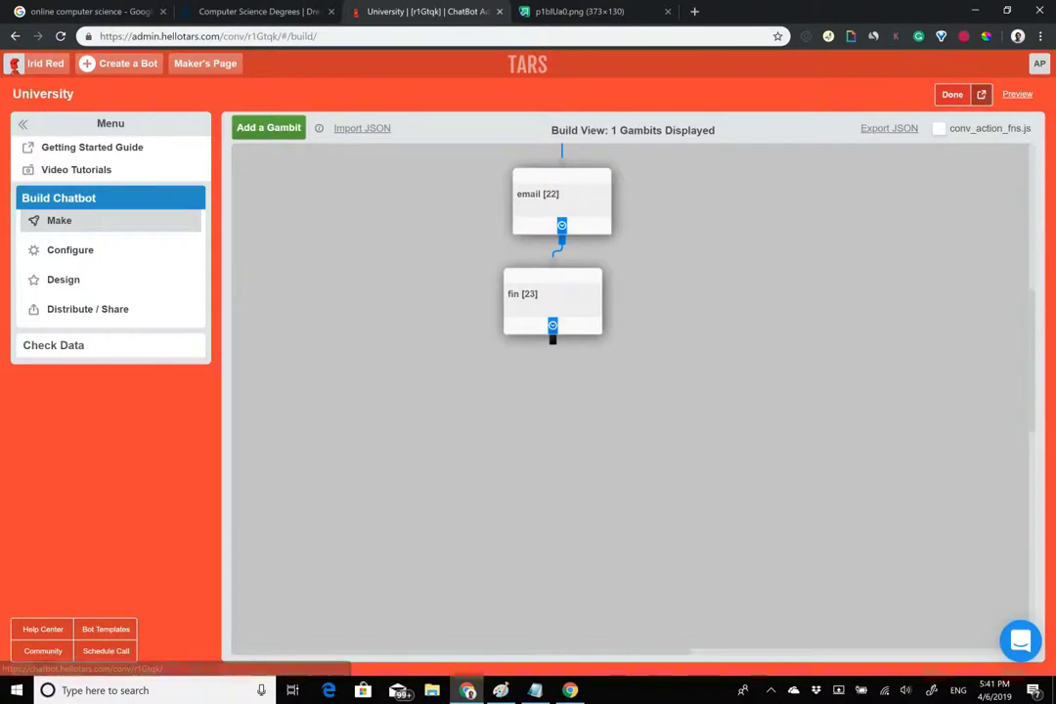
Open the live Drexel chatbot in a new tab and select its web address.
click(981, 94)
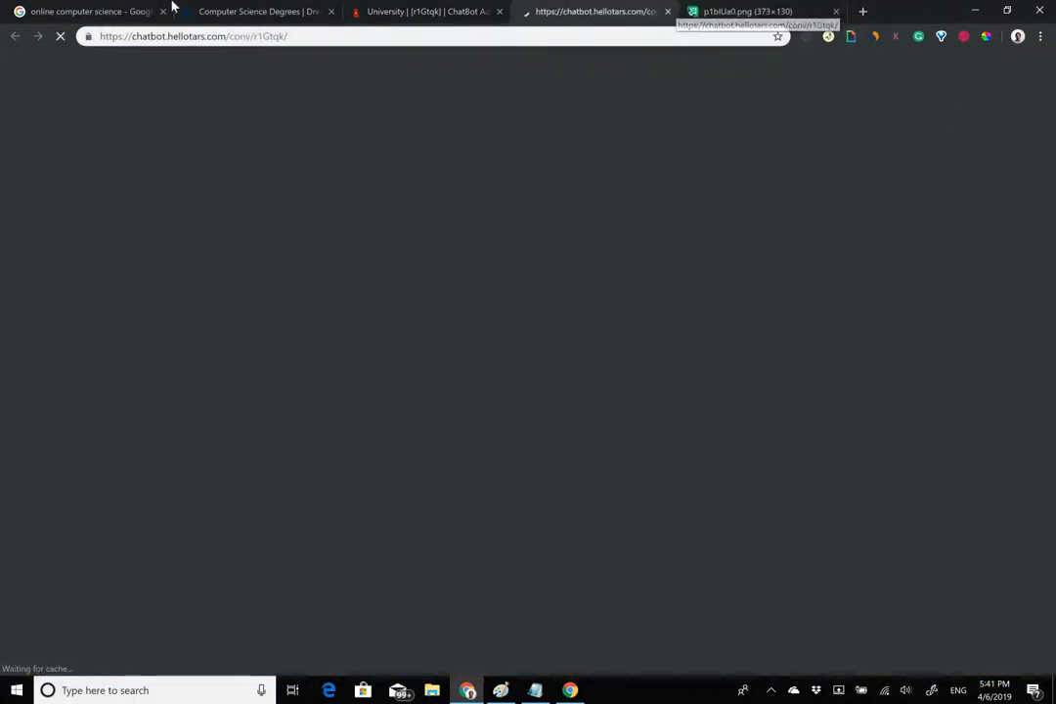
click(158, 38)
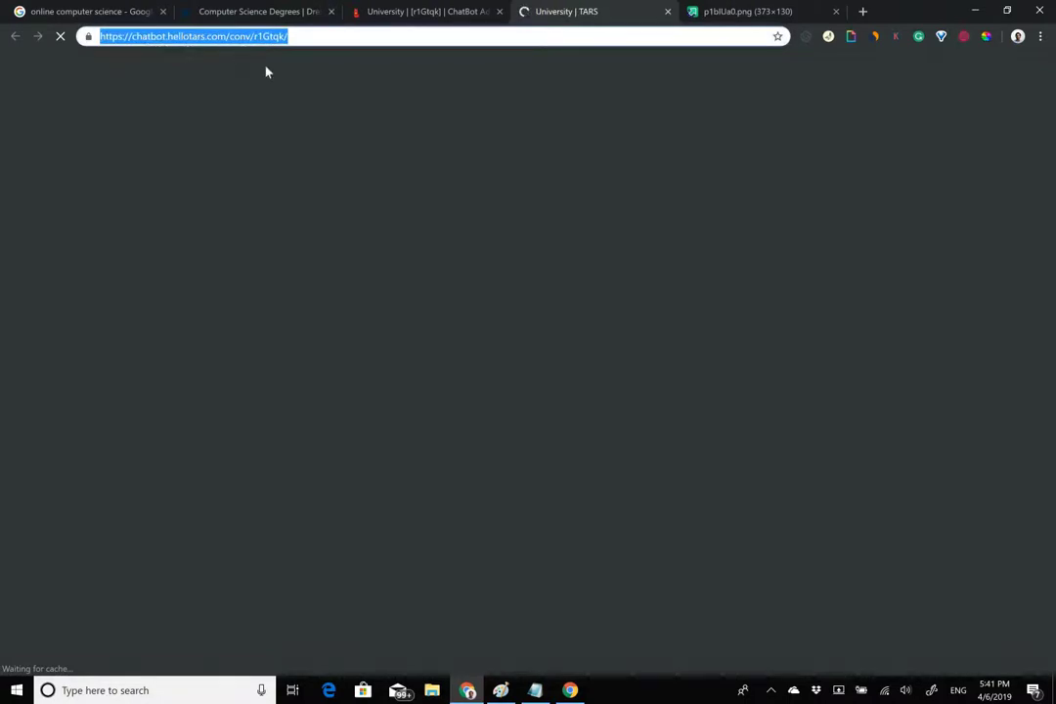
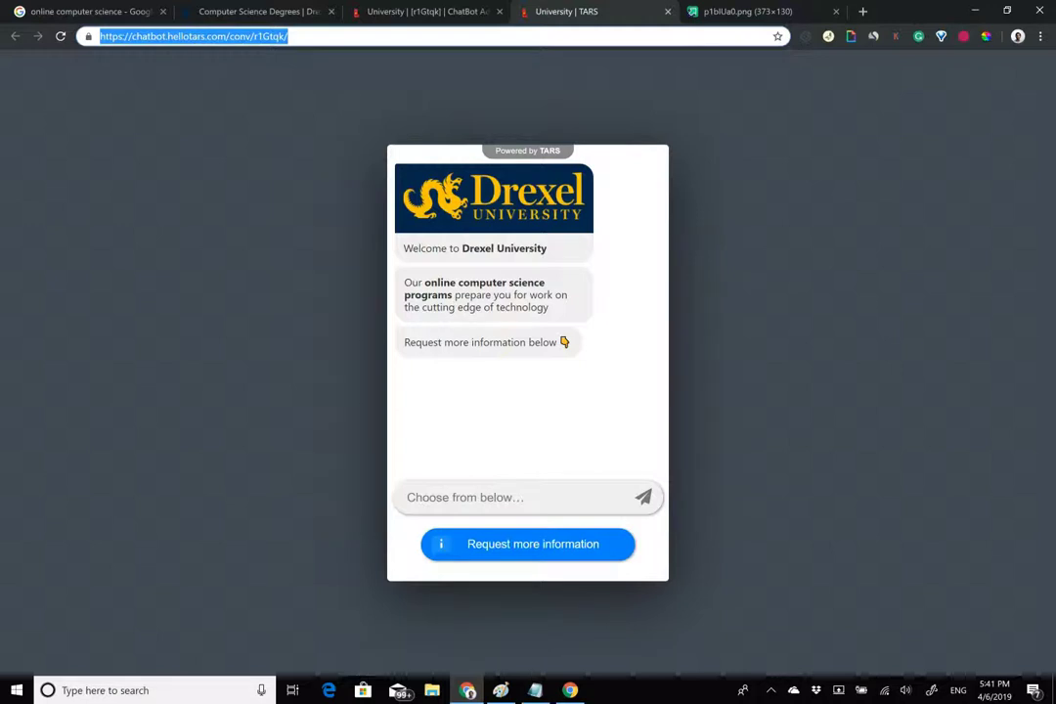
Capture the Drexel header's navy colour 07294D with the ColorPick Eyedropper, then return to TARS.
click(372, 12)
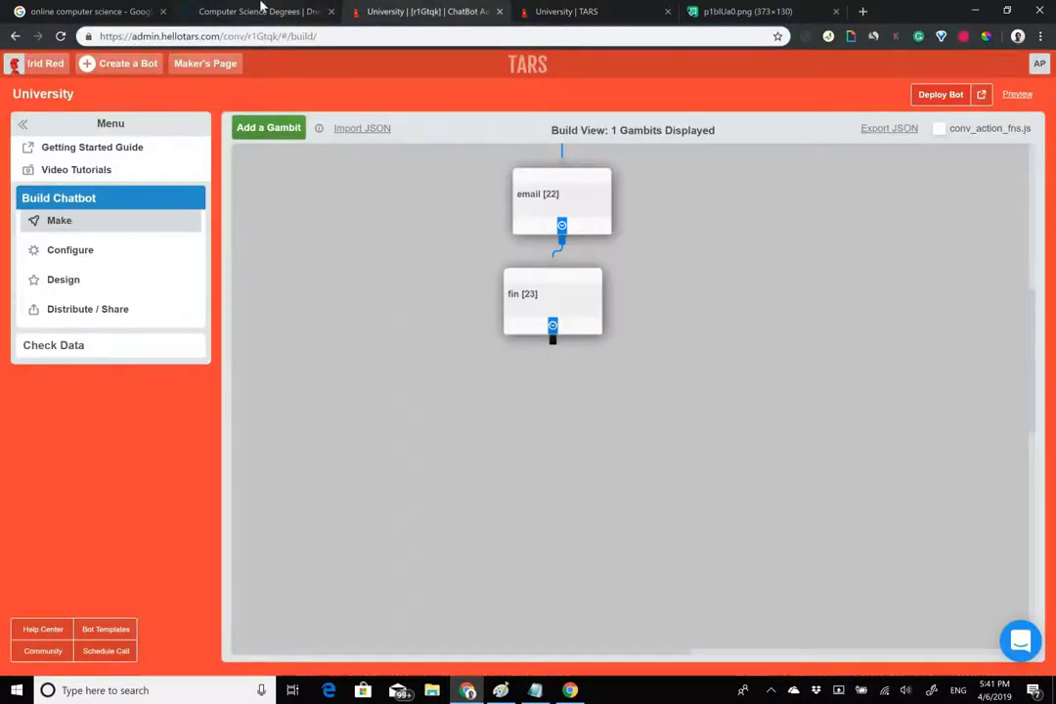
click(291, 11)
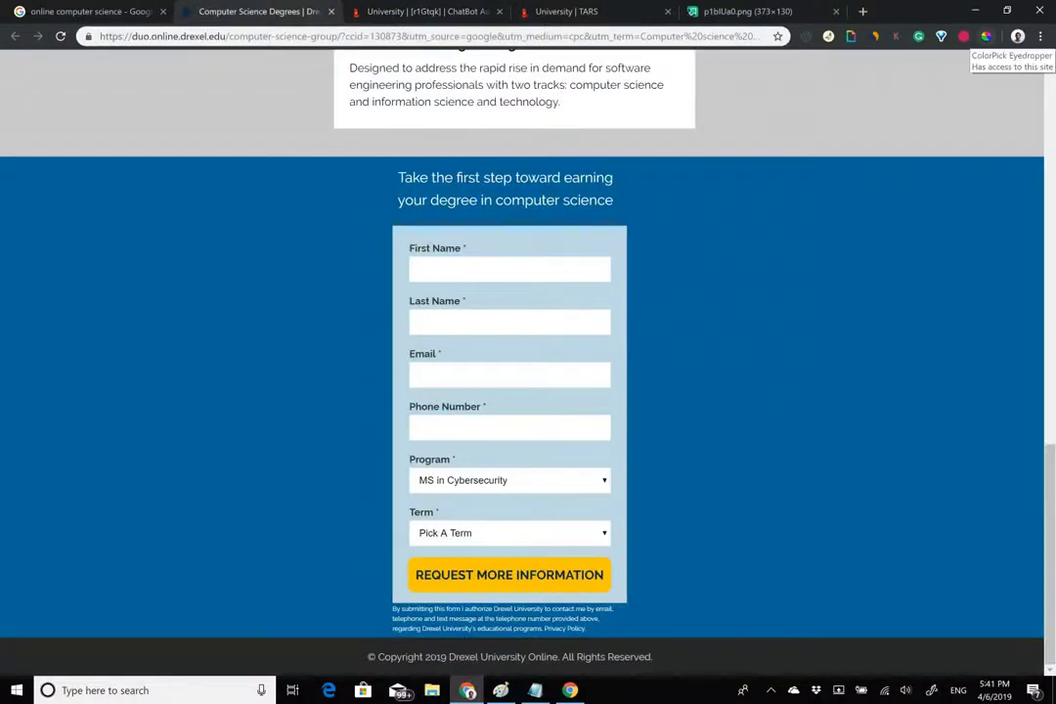
key(Home)
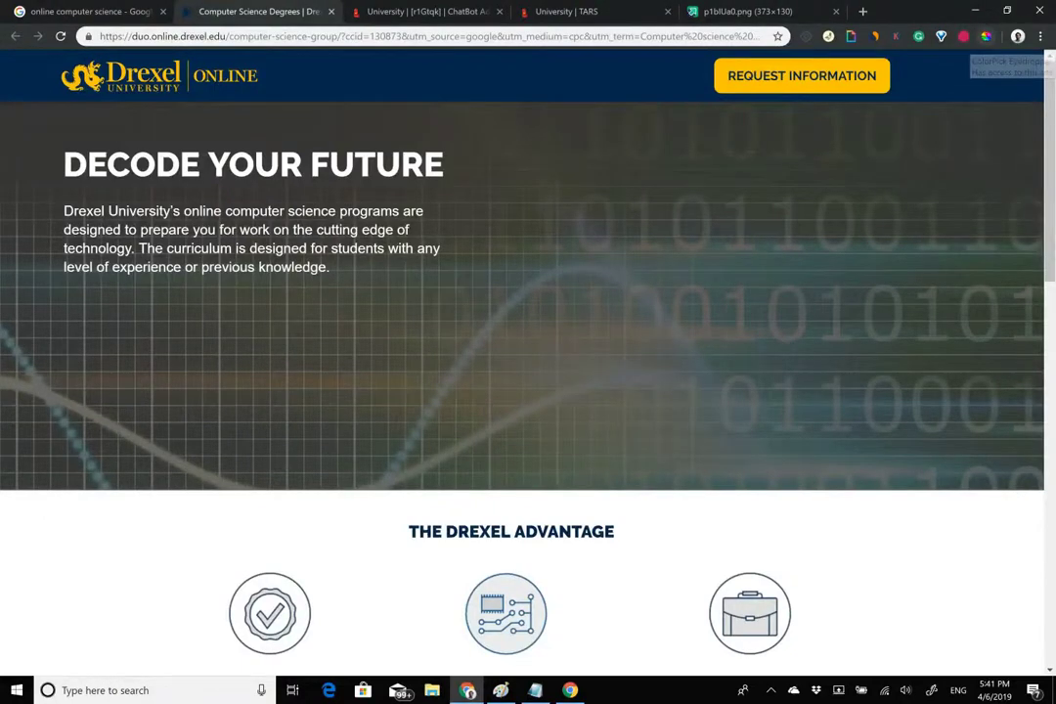
click(985, 36)
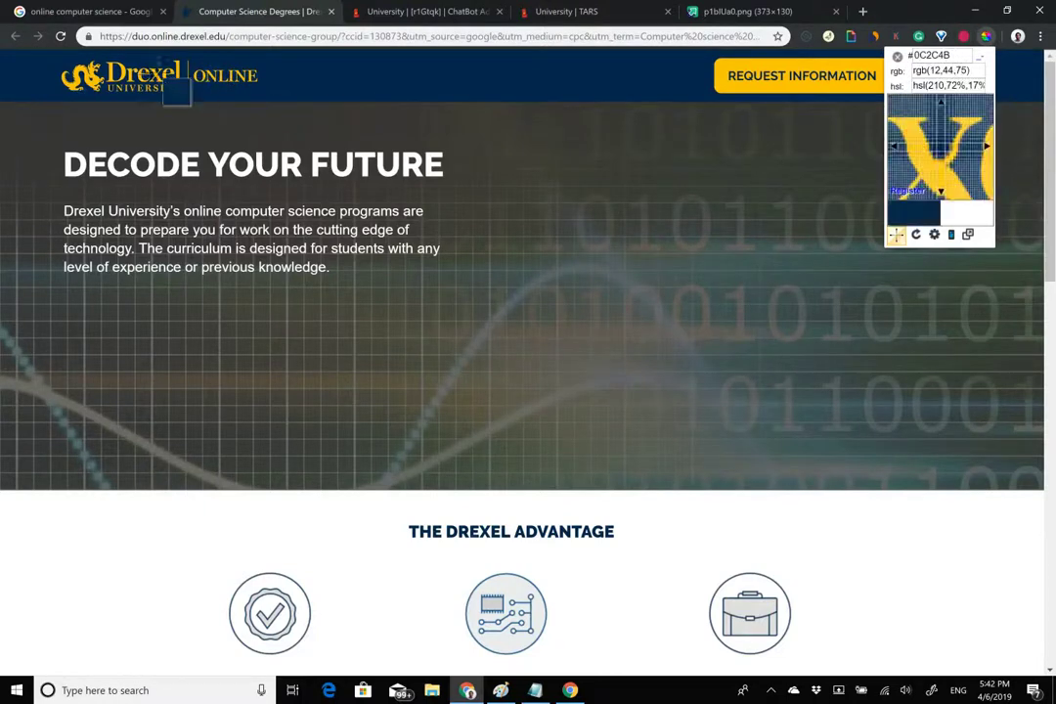
click(342, 83)
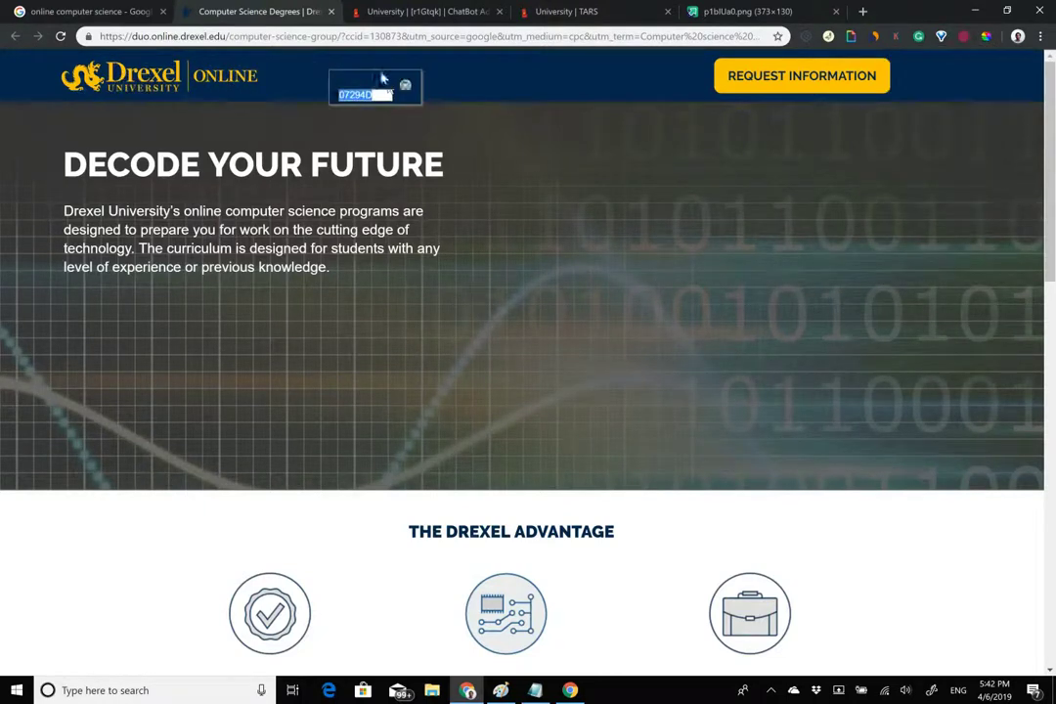
click(391, 12)
In Design, paste navy #07294d as the bot message colour.
click(95, 291)
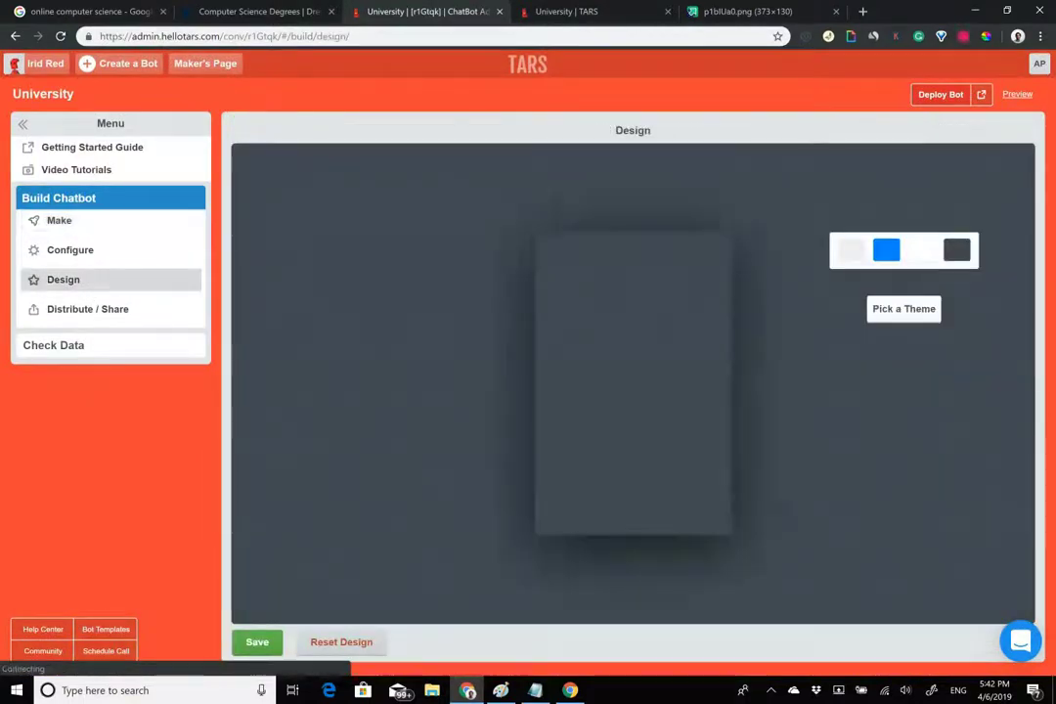
click(929, 420)
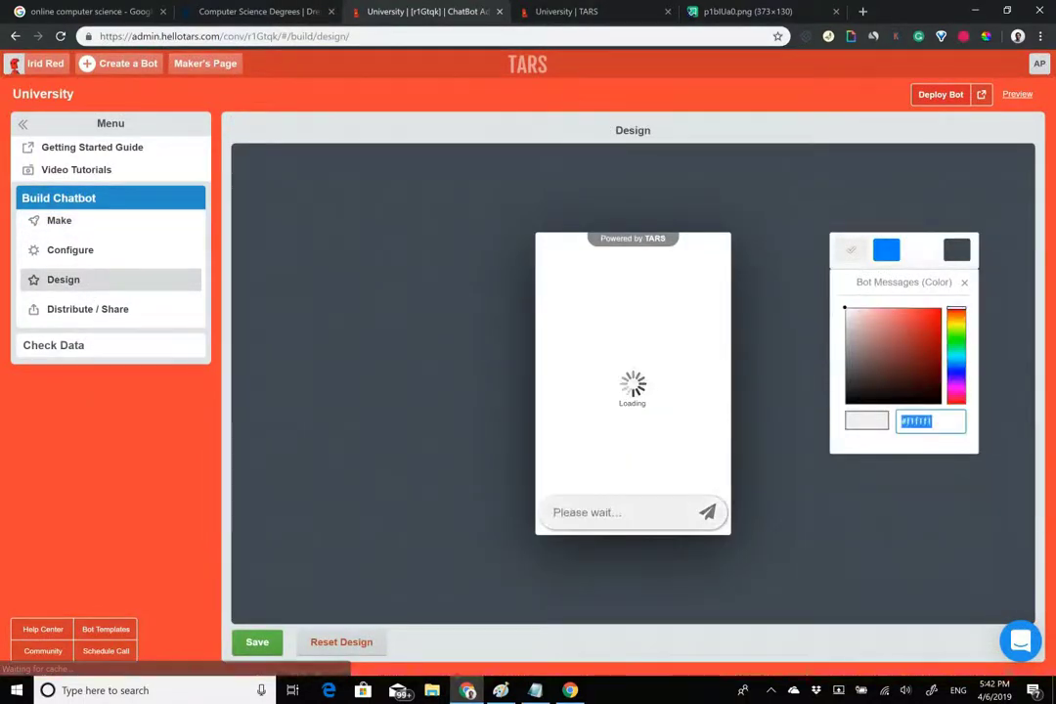
text(#07294d)
click(548, 11)
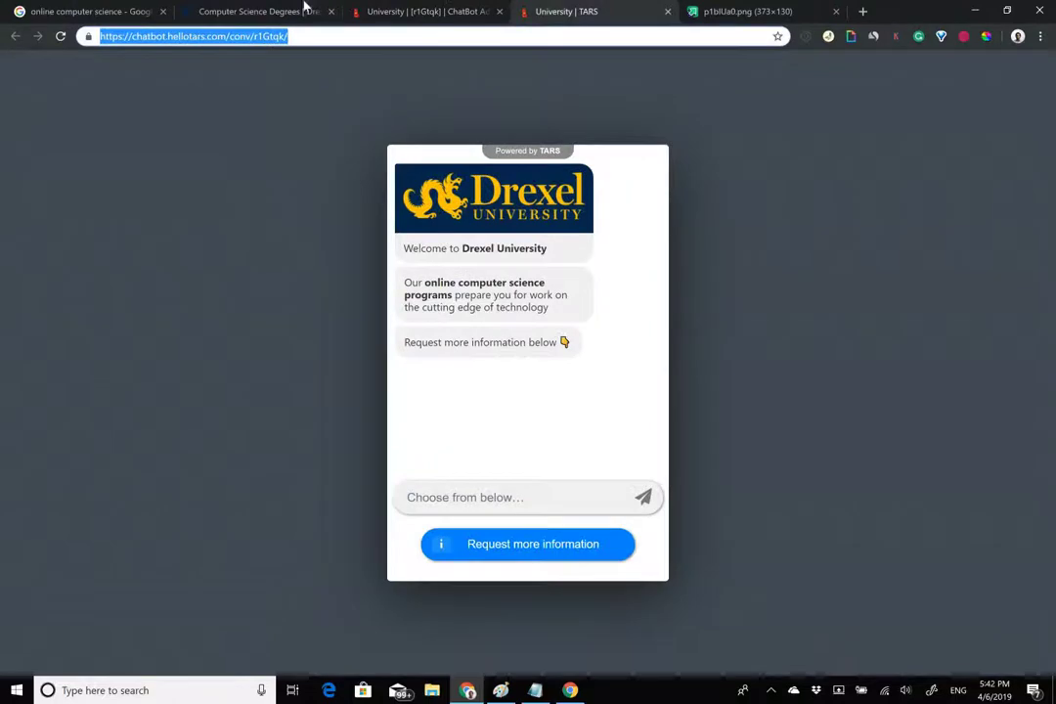
Re-sample the navy and apply #07294d to the user message colour as well.
click(293, 11)
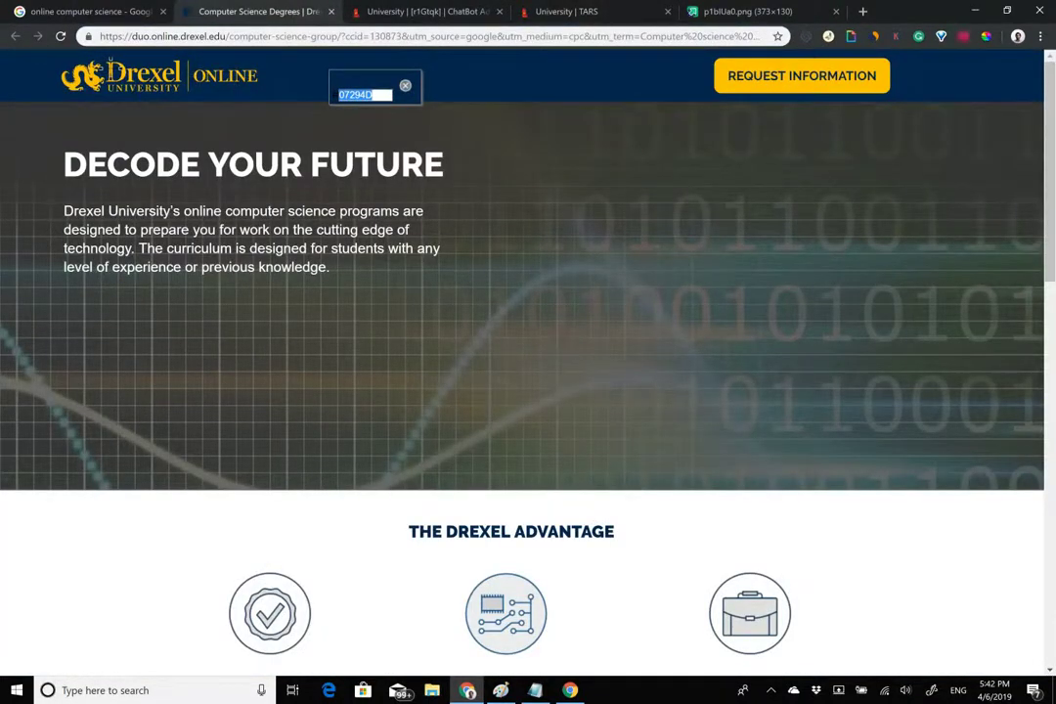
click(112, 72)
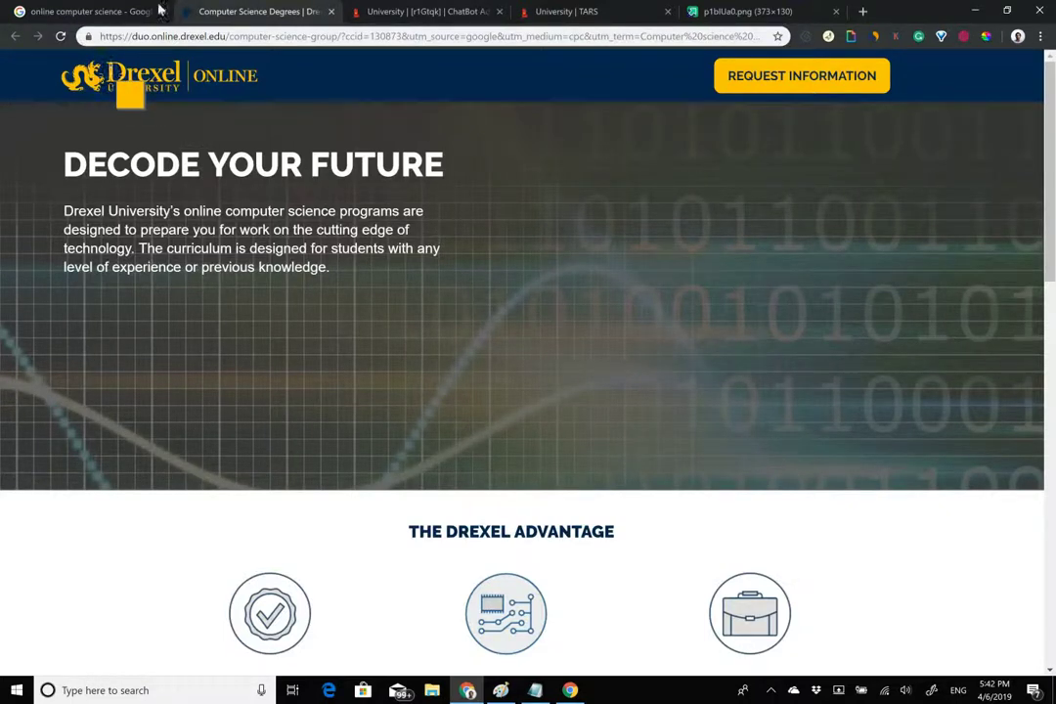
click(418, 11)
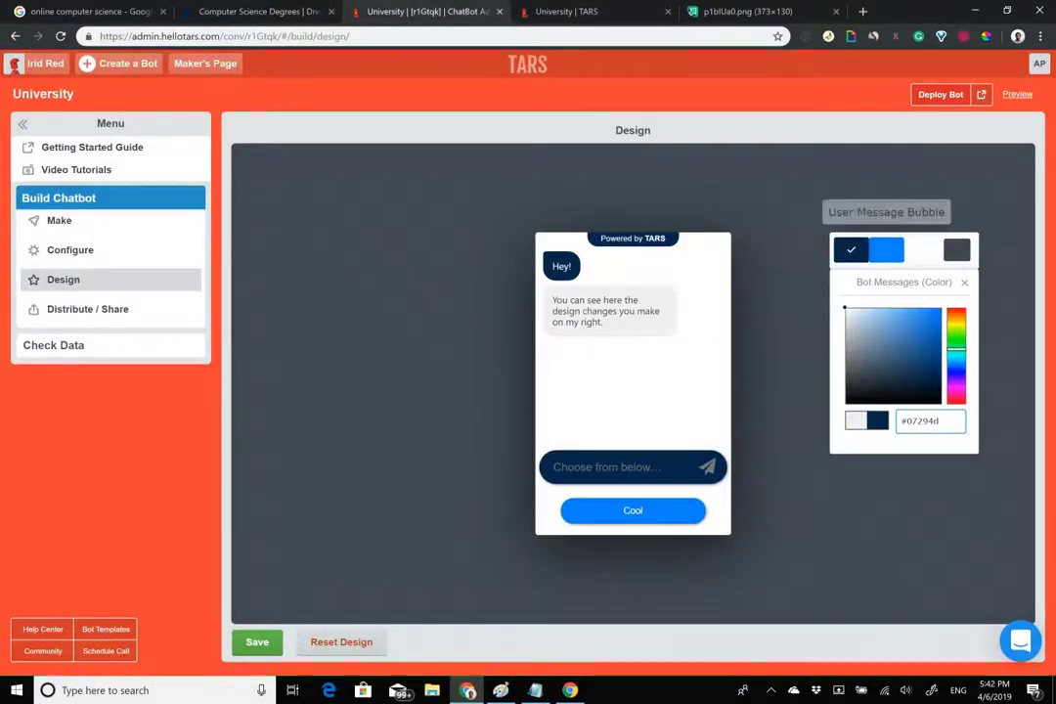
click(886, 249)
click(929, 420)
text(#07294d)
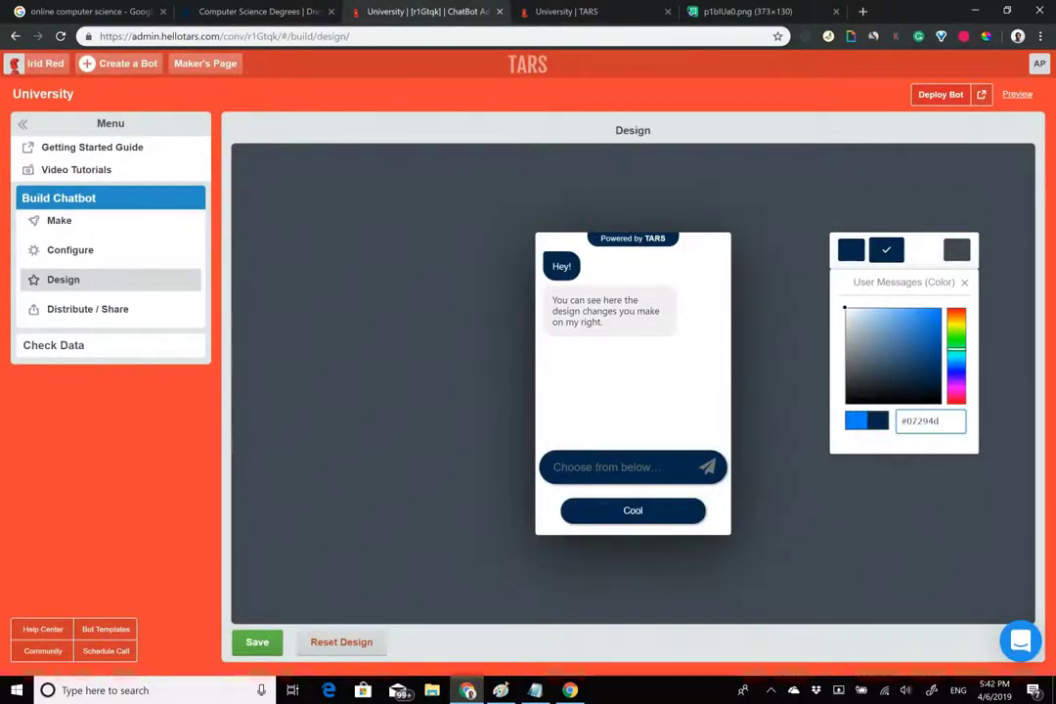
Sample the Drexel logo's yellow and set the user message colour to #ffc500.
click(562, 11)
click(450, 11)
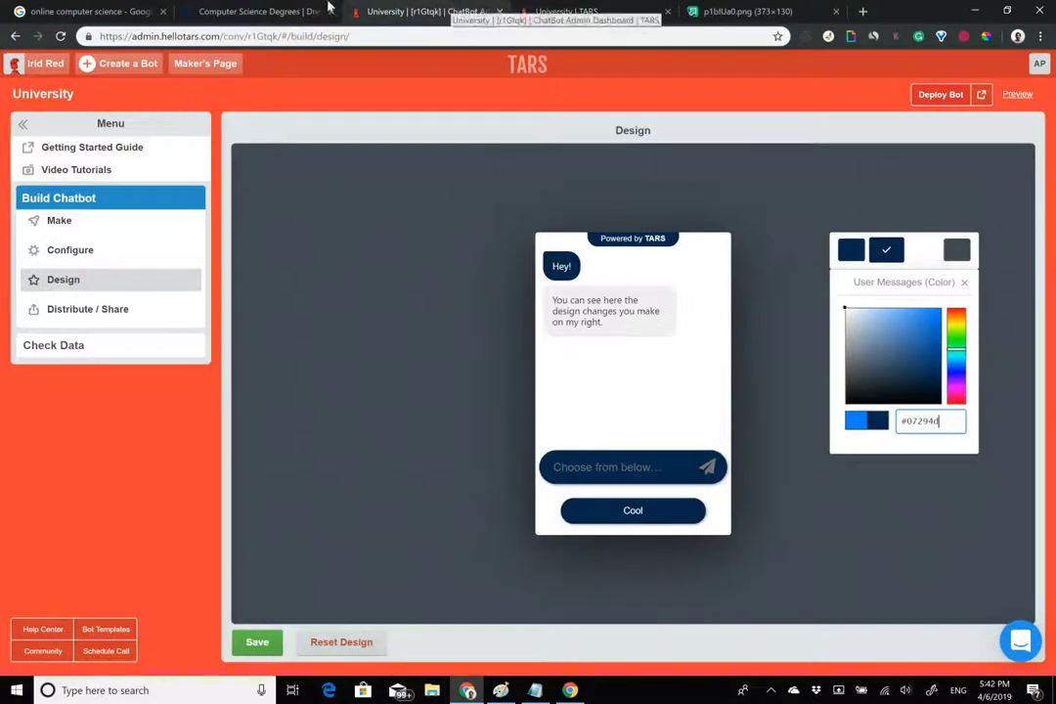
click(254, 8)
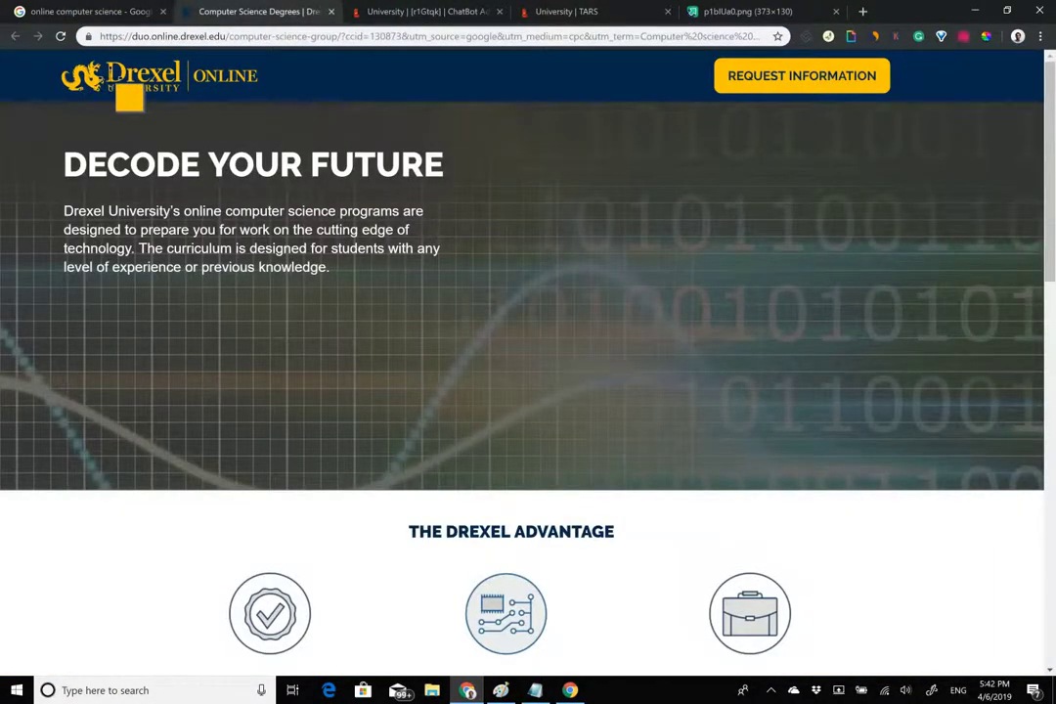
click(130, 104)
click(391, 10)
key(ctrl+a)
text(#ffc500)
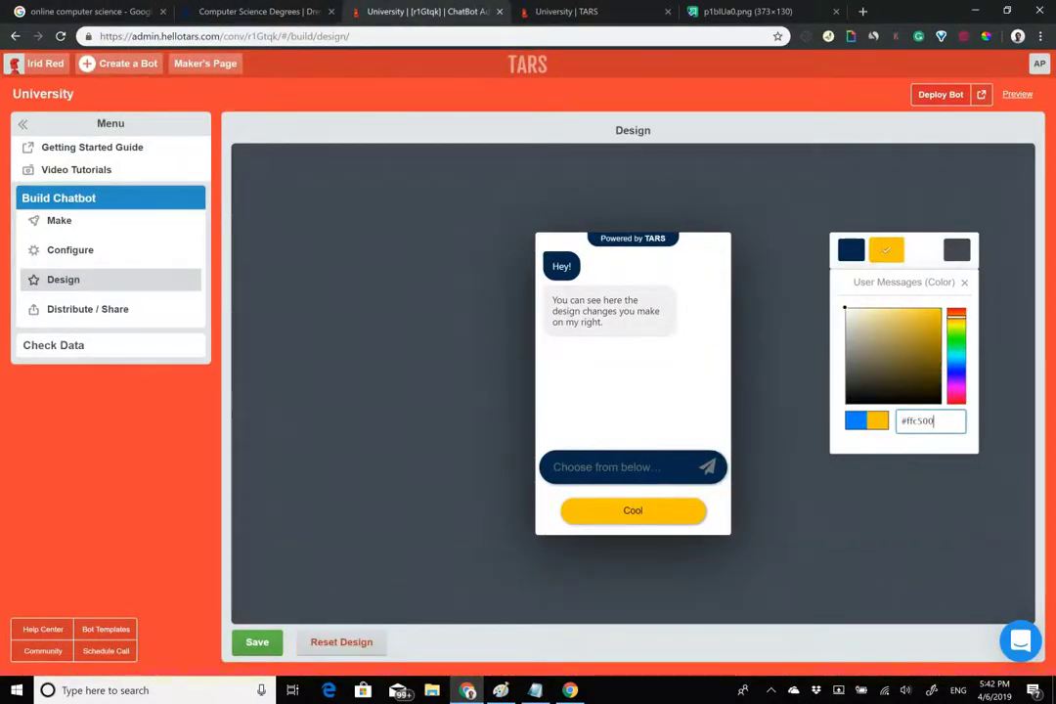
click(956, 250)
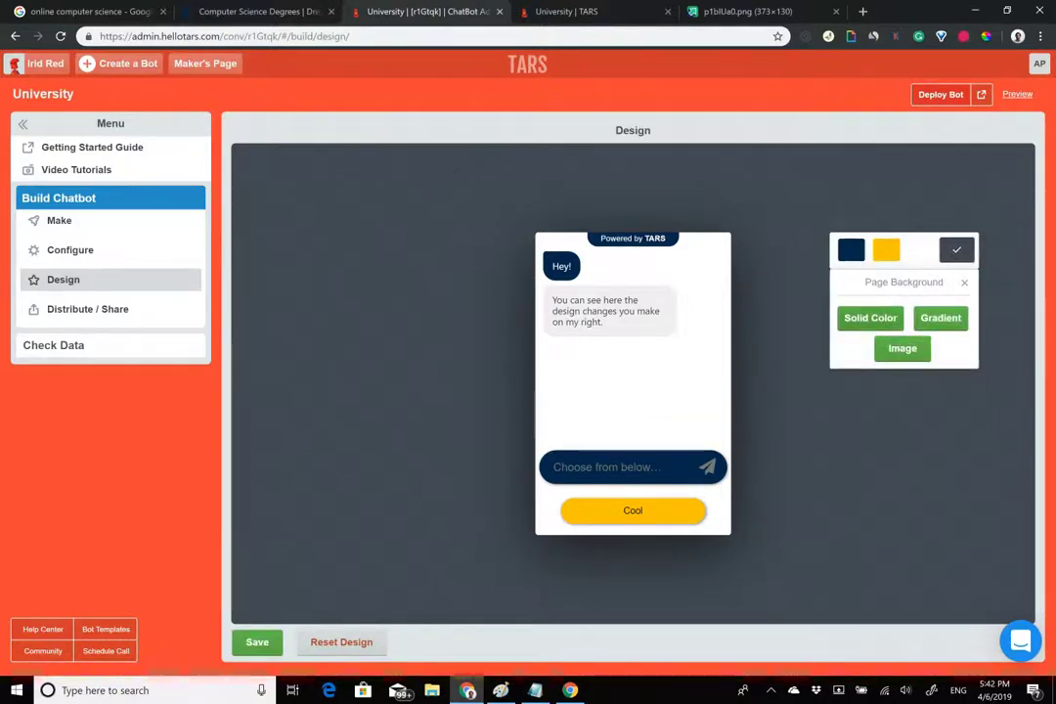
Give the chatbot page a solid white #ffffff background, keeping bot messages navy.
click(870, 318)
drag(910, 365, 844, 308)
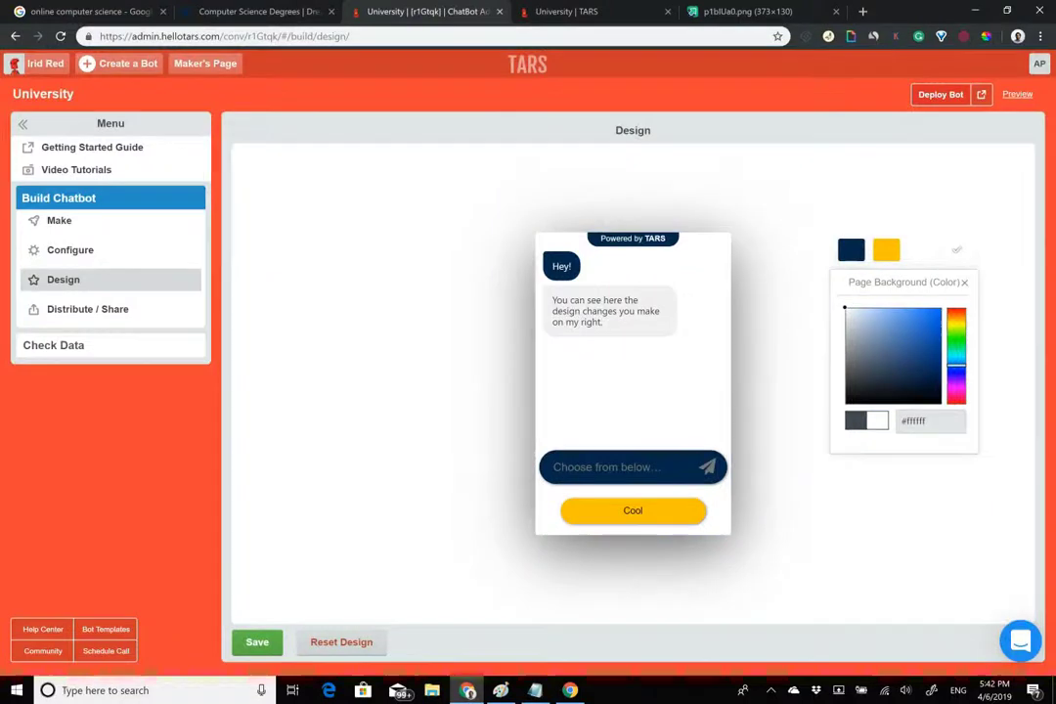
click(851, 250)
click(920, 421)
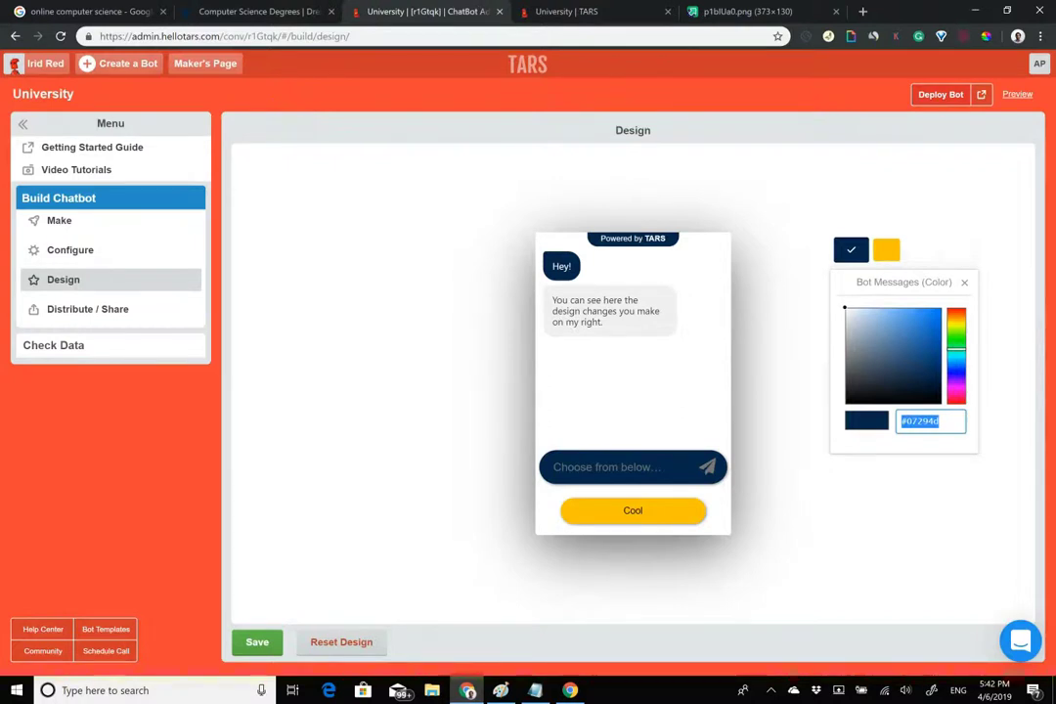
text(#ffffff)
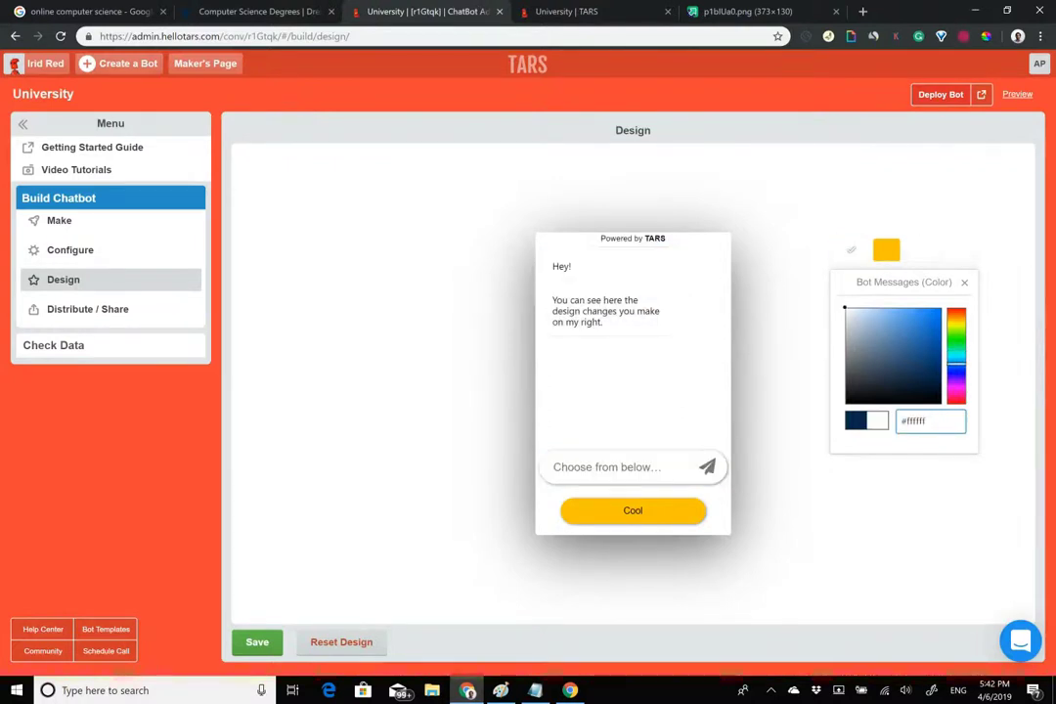
key(ctrl+z)
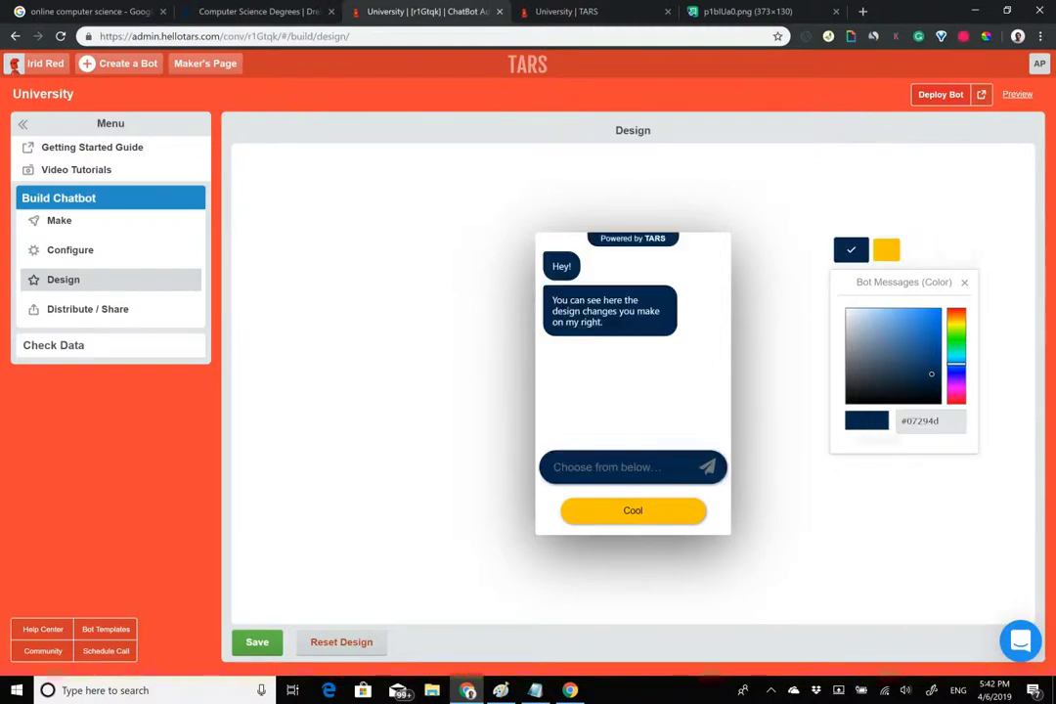
click(956, 250)
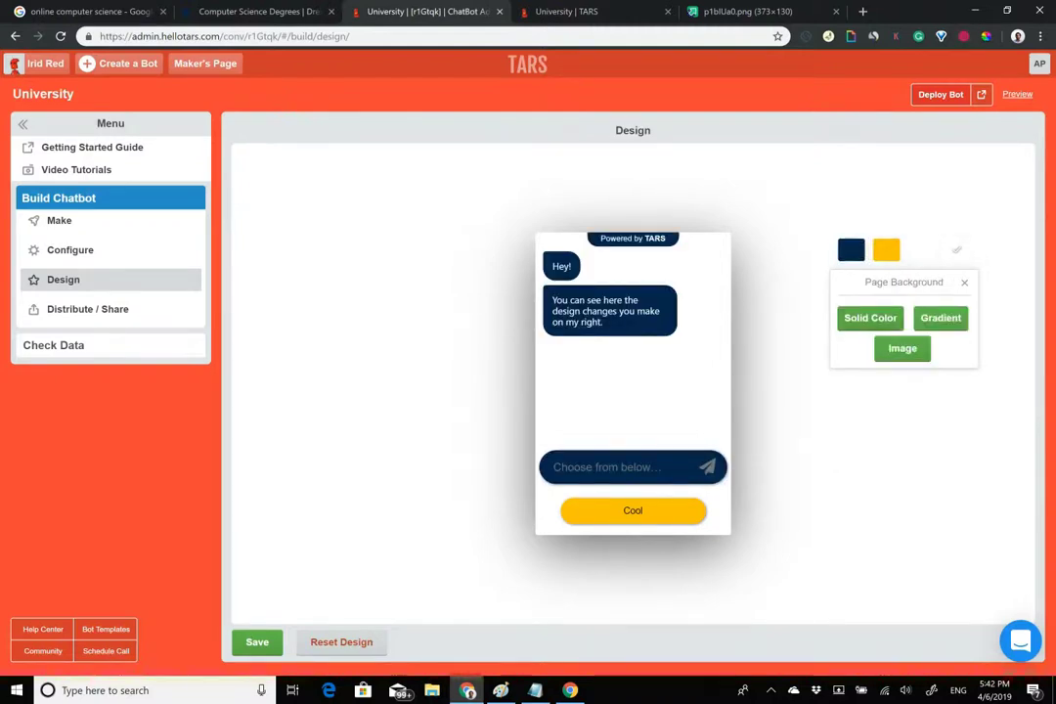
click(870, 318)
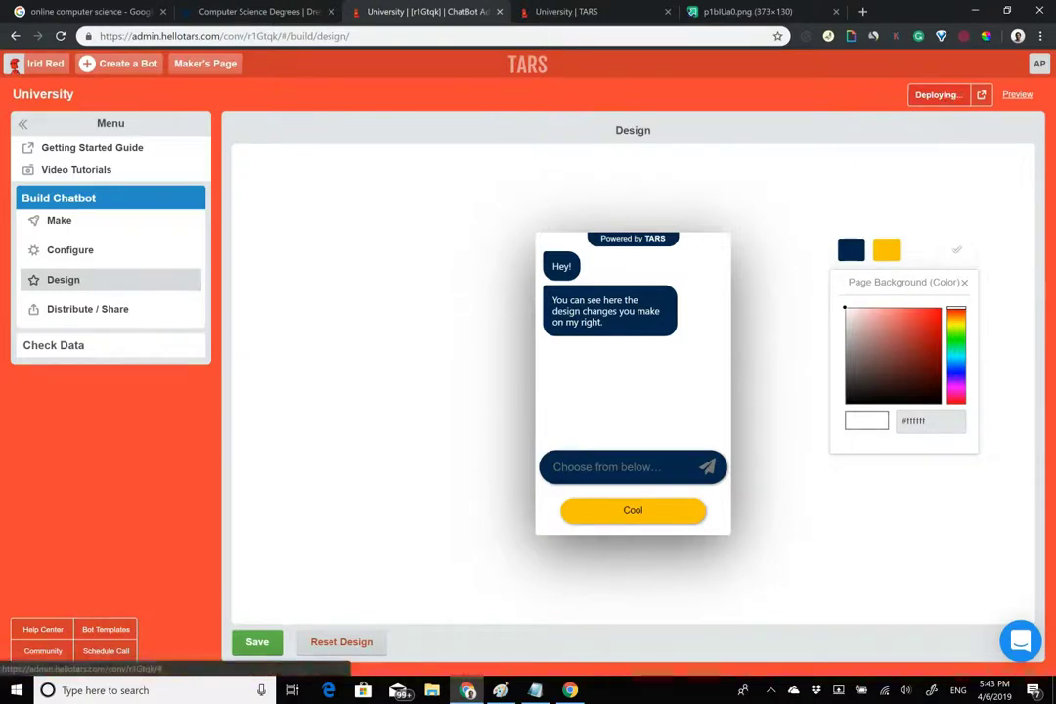
Set the chatbot subdomain to 'drexel' in Configure and deploy the bot.
click(110, 253)
click(490, 245)
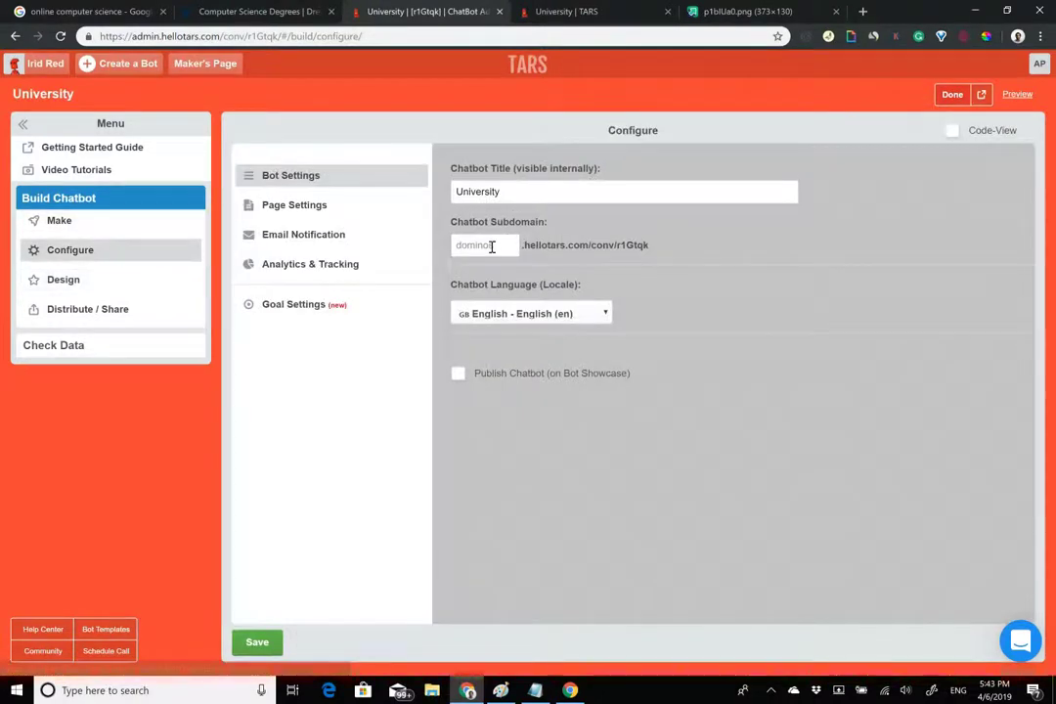
text(drexel)
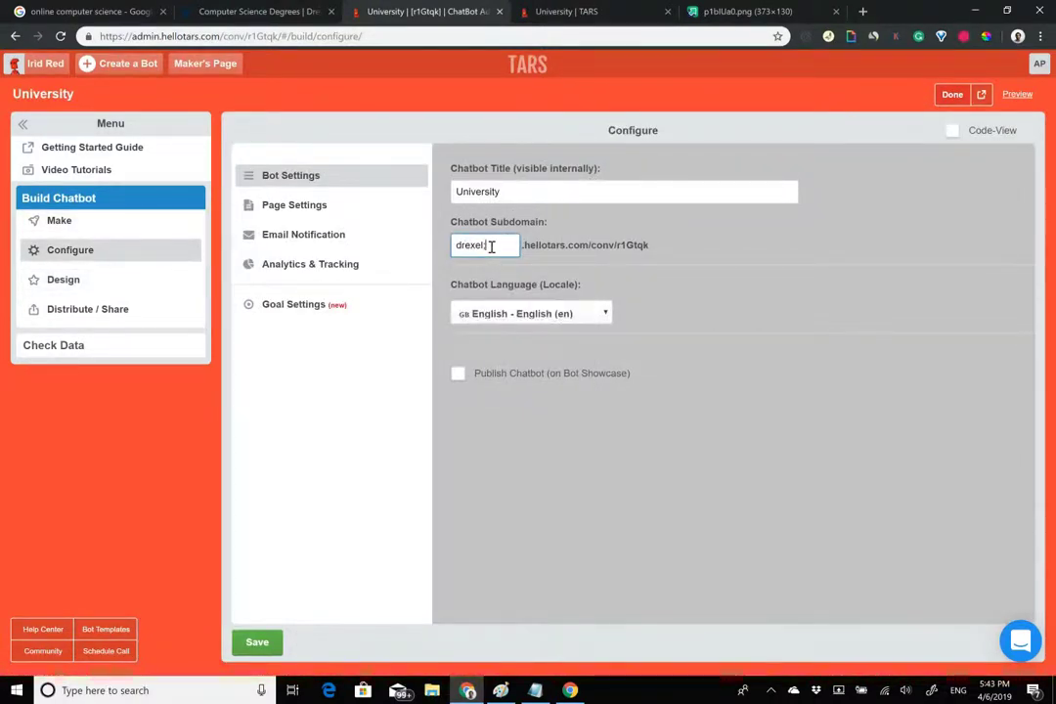
key(Return)
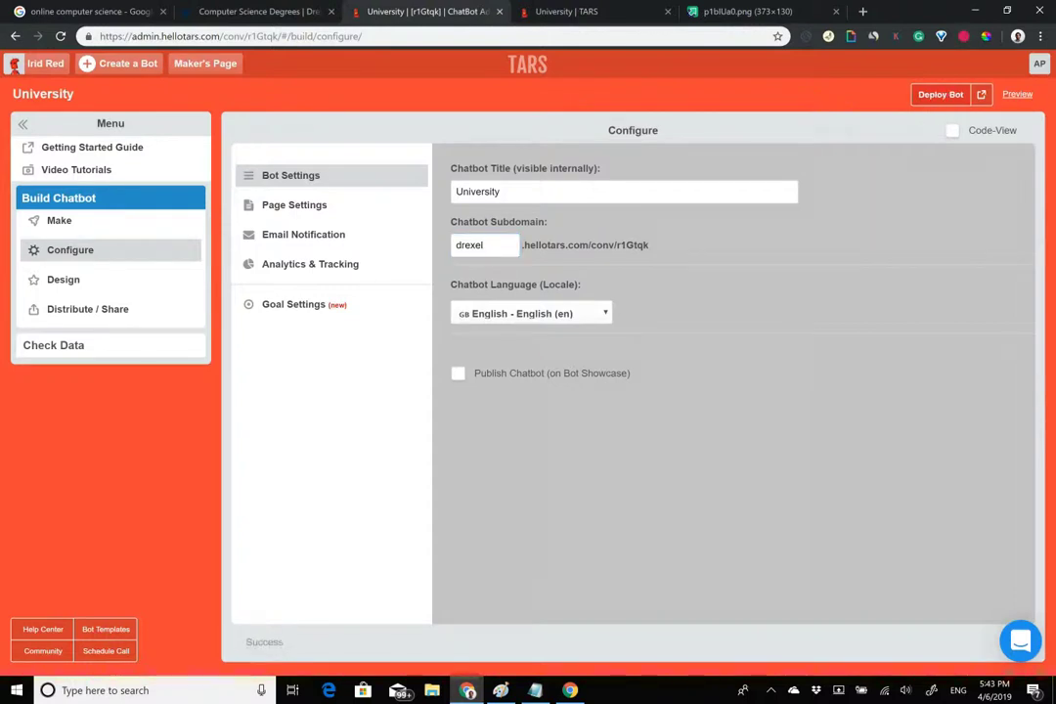
click(941, 94)
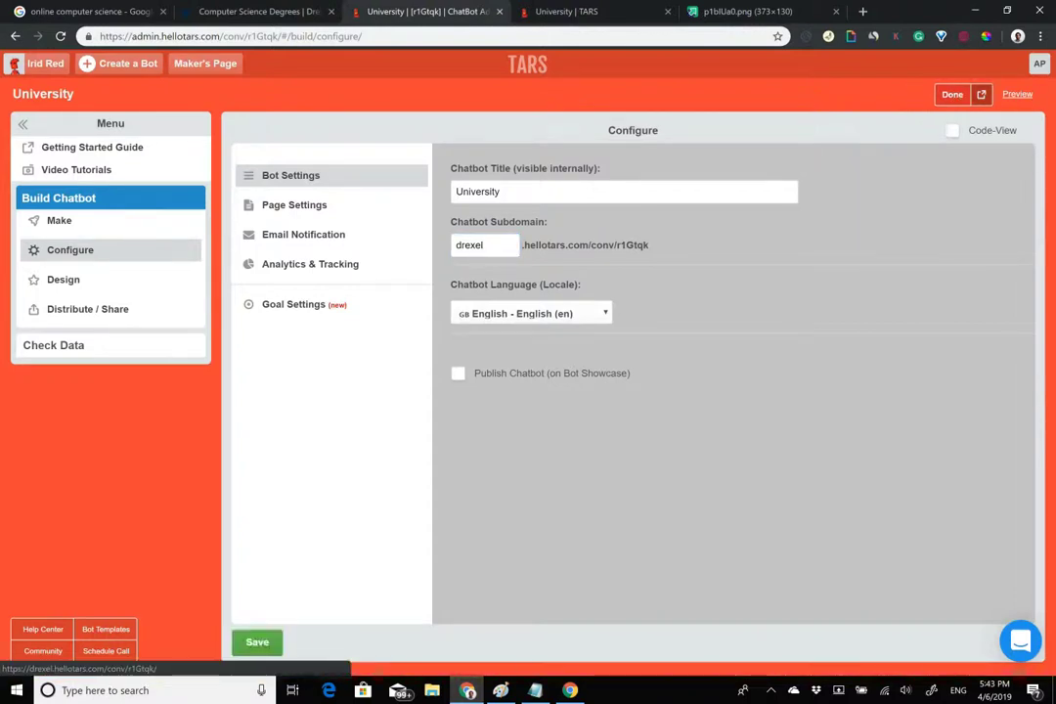
Change the chatbot title to 'Drexel Online' and redeploy the bot.
click(283, 172)
text(Drexel O)
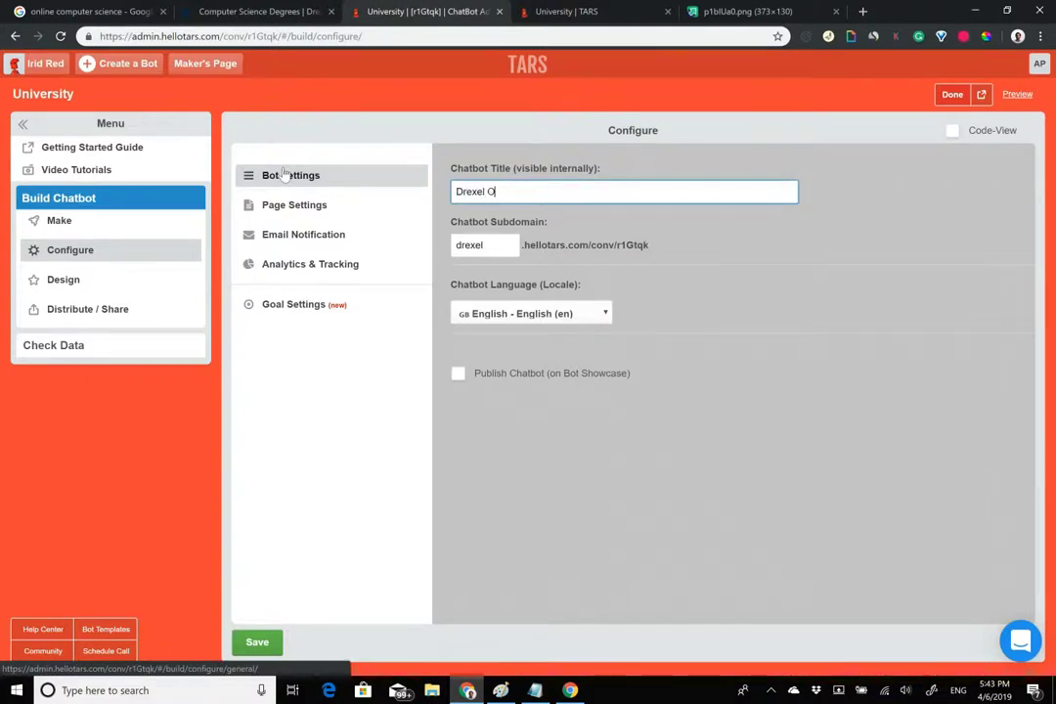
text(Nl)
key(BackSpace)
key(BackSpace)
text(nlo)
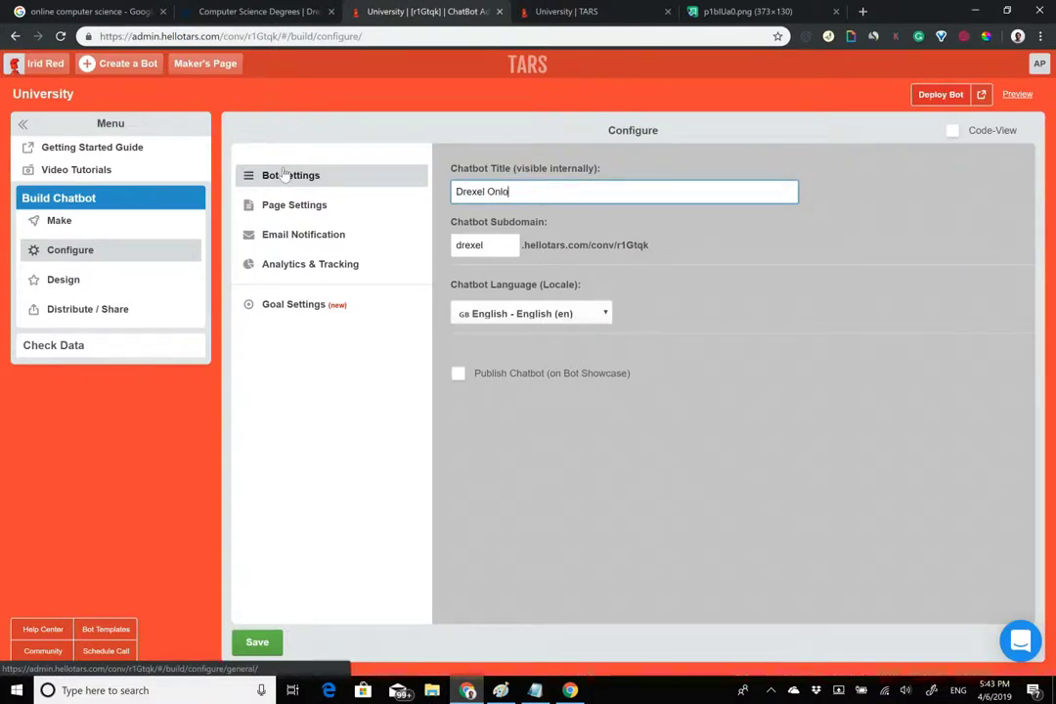
key(BackSpace)
text(ine)
click(940, 94)
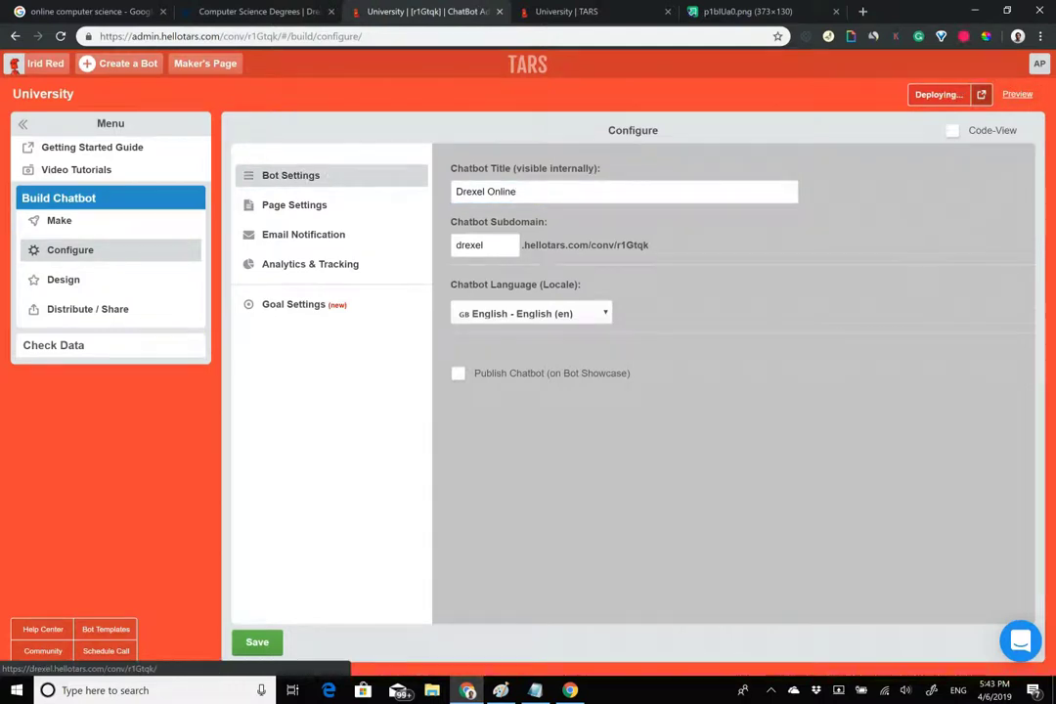
click(982, 95)
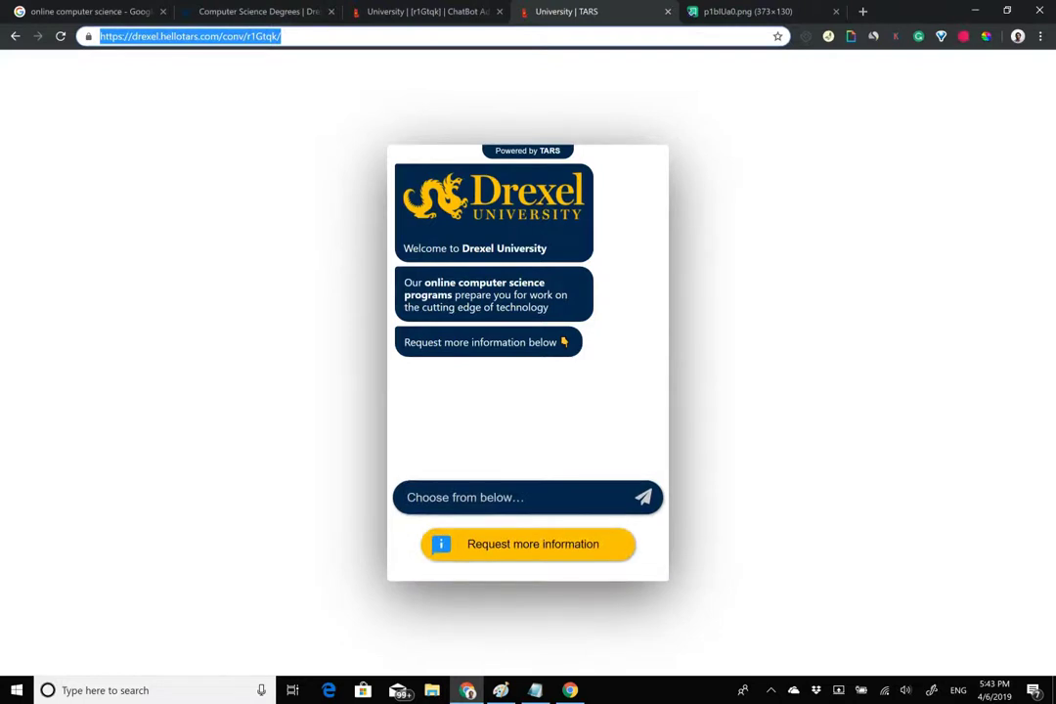
Choose Request more information in the live chatbot and compare it with the Drexel form.
click(533, 543)
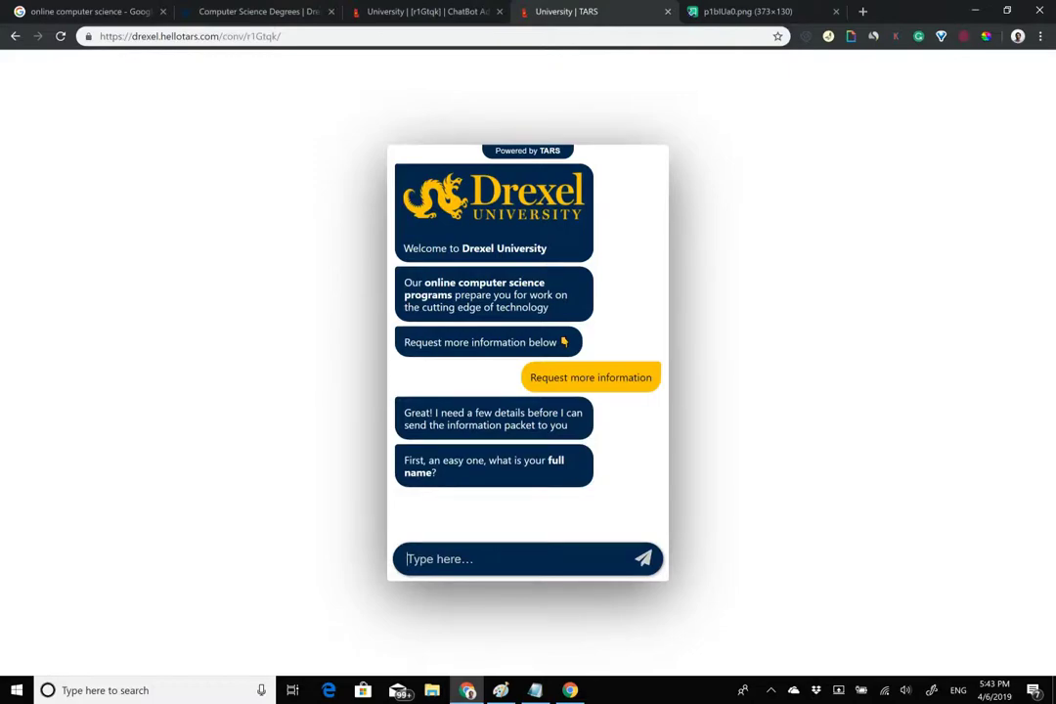
click(291, 7)
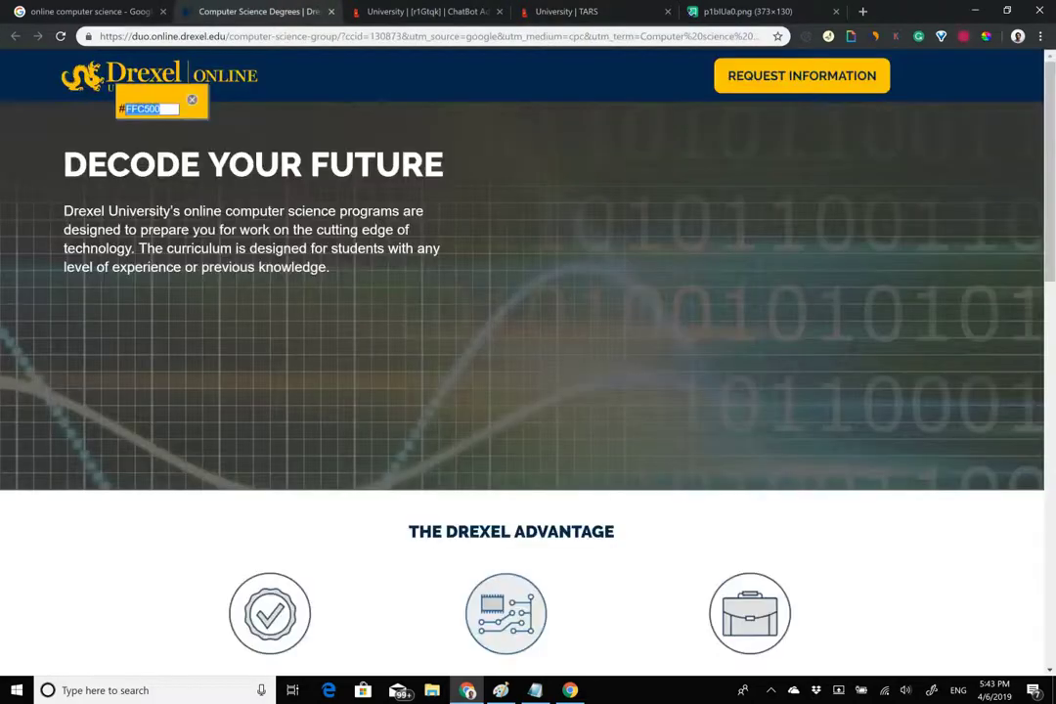
scroll(528, 362, down, 10)
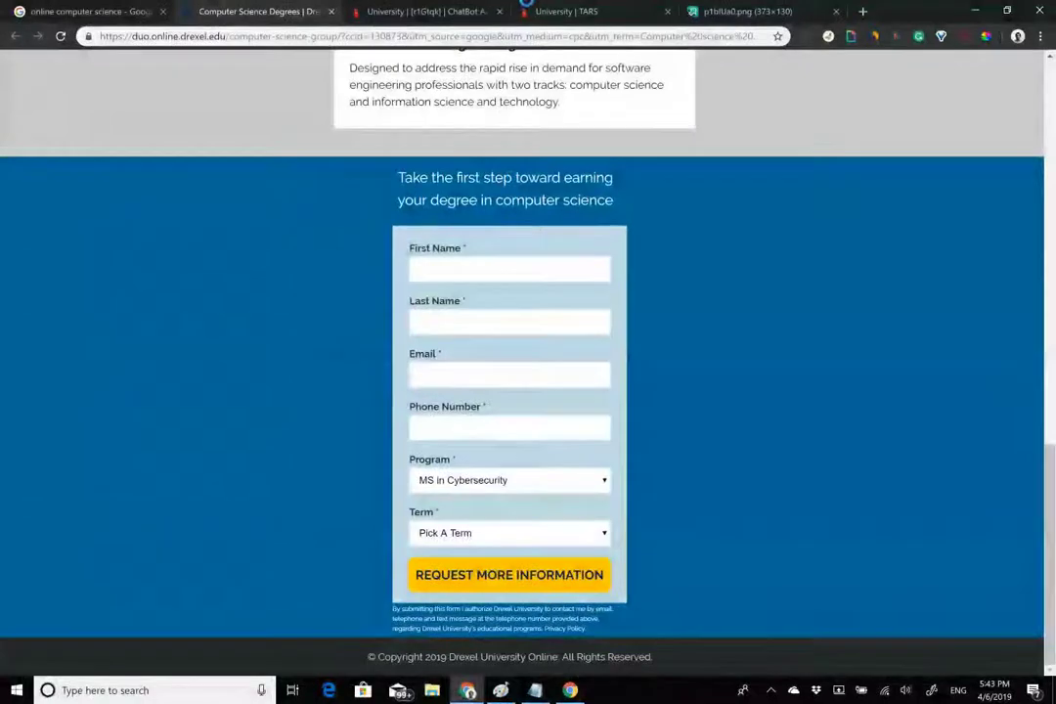
click(577, 11)
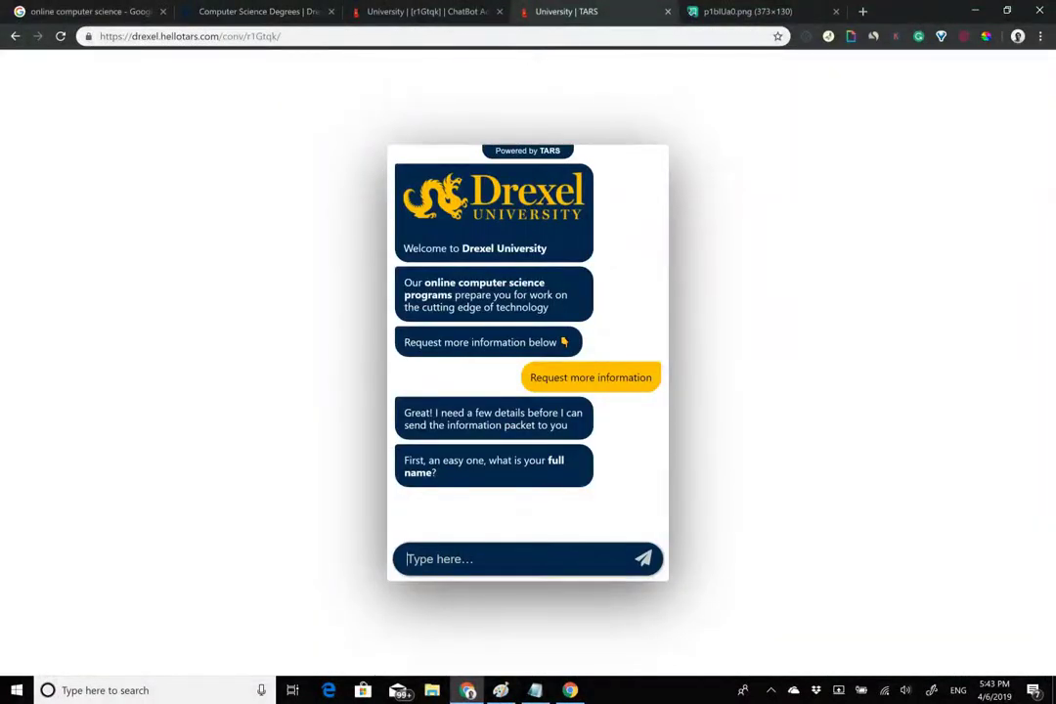
Reply to the chatbot with the visitor's full name.
key(Return)
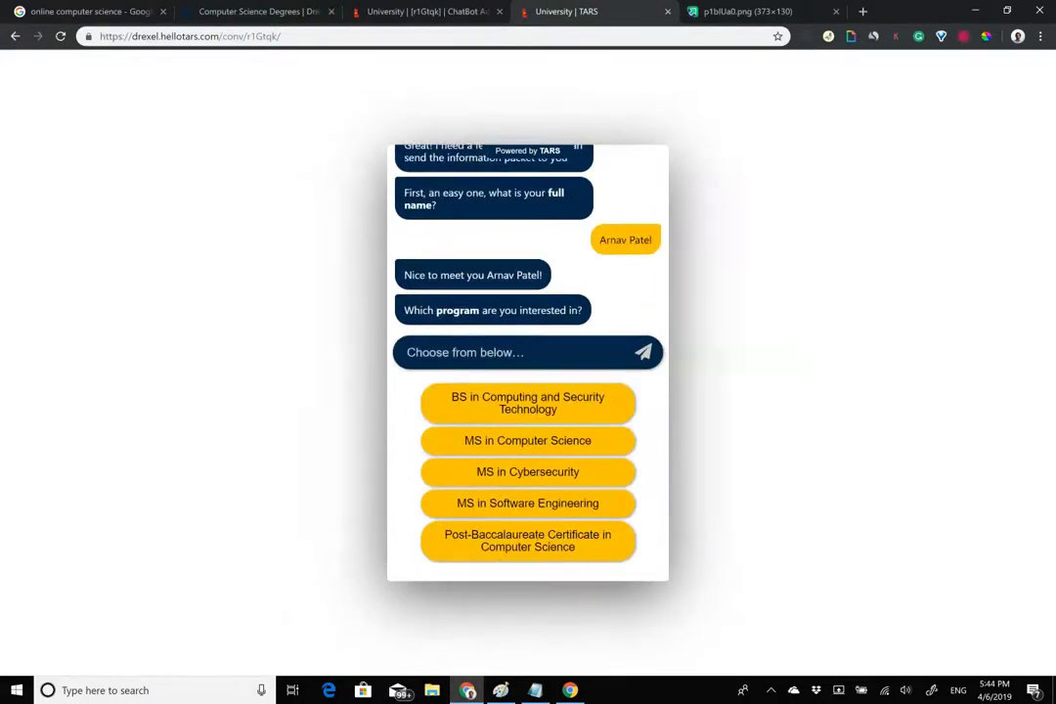
triple_click(502, 276)
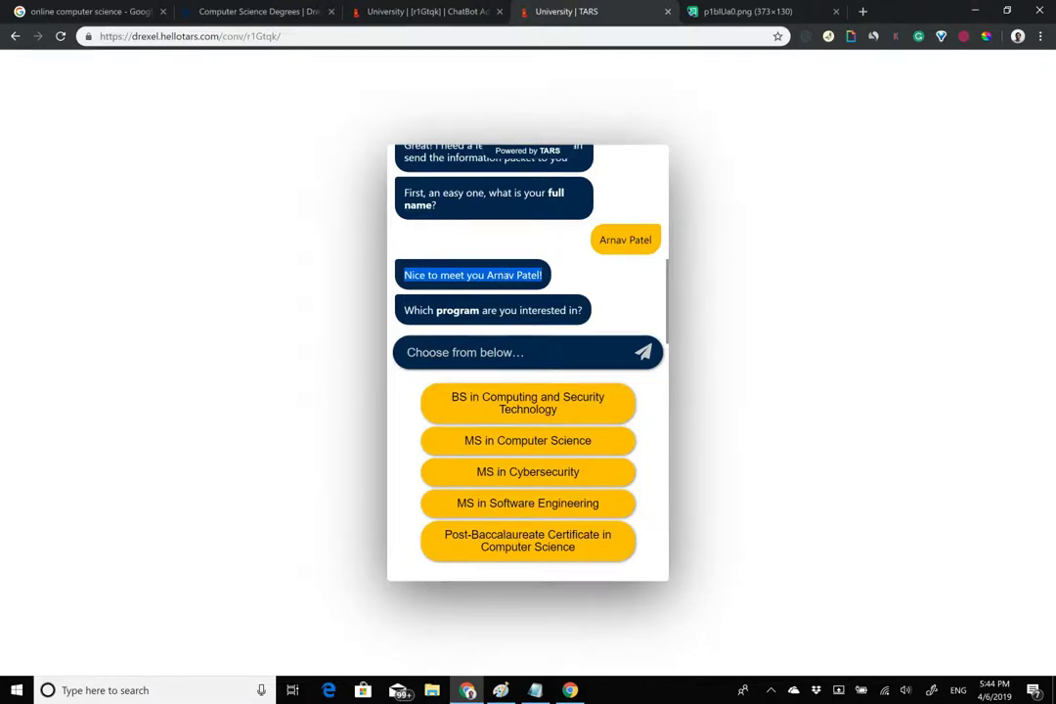
scroll(528, 244, up, 10)
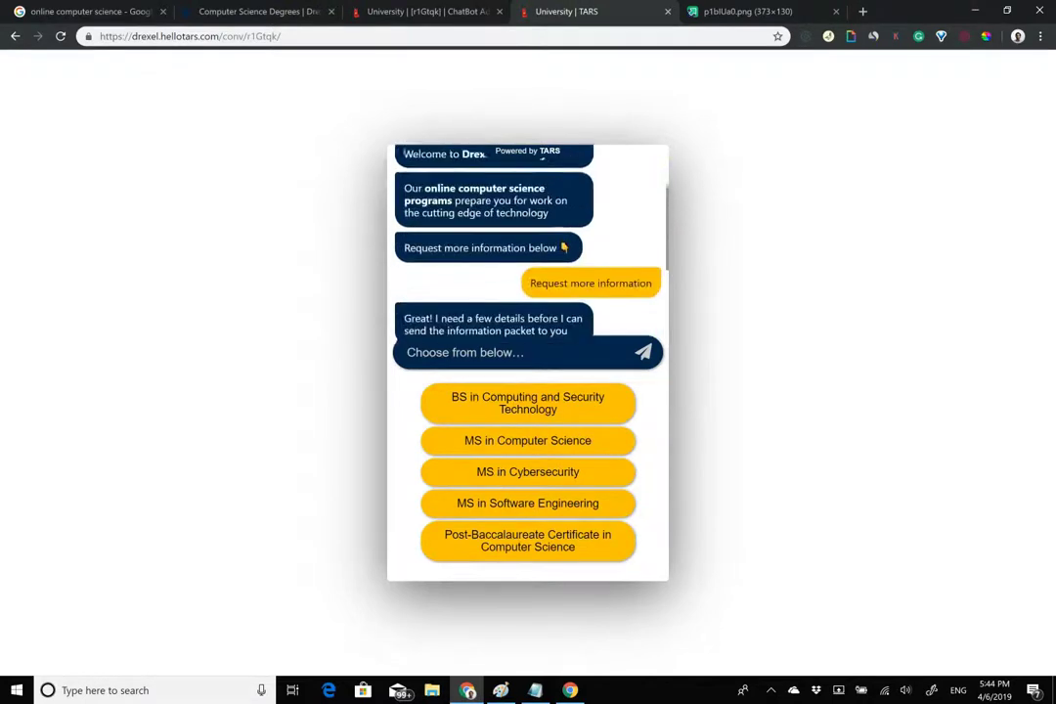
Answer MS in Computer Science and Fall 2019 as the start term.
click(285, 12)
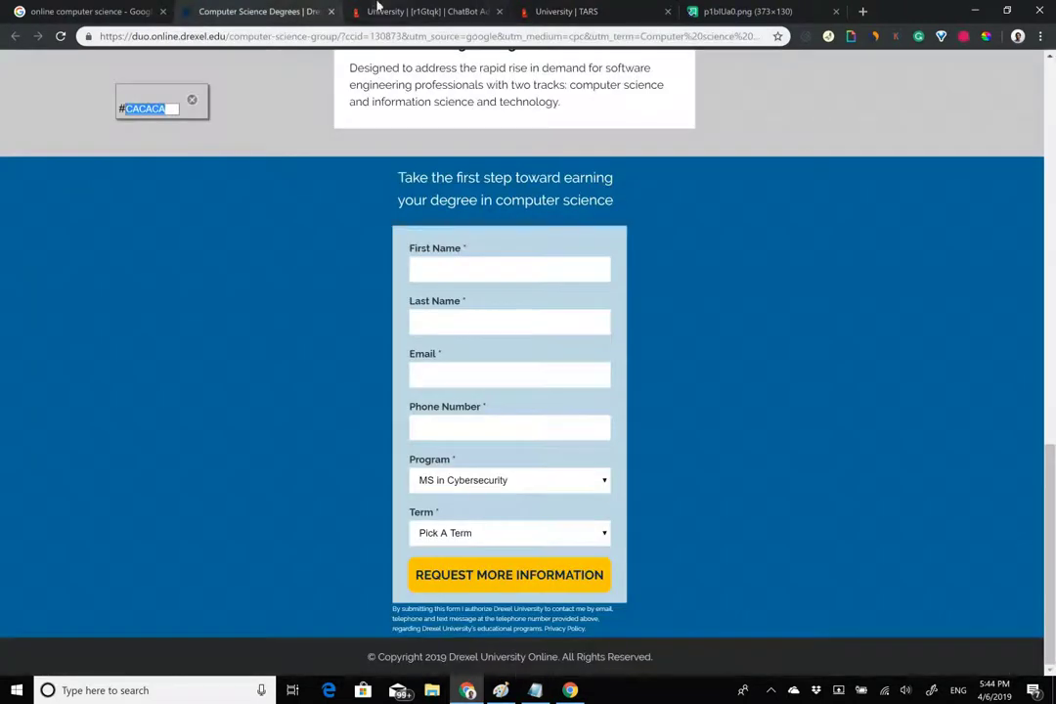
click(572, 12)
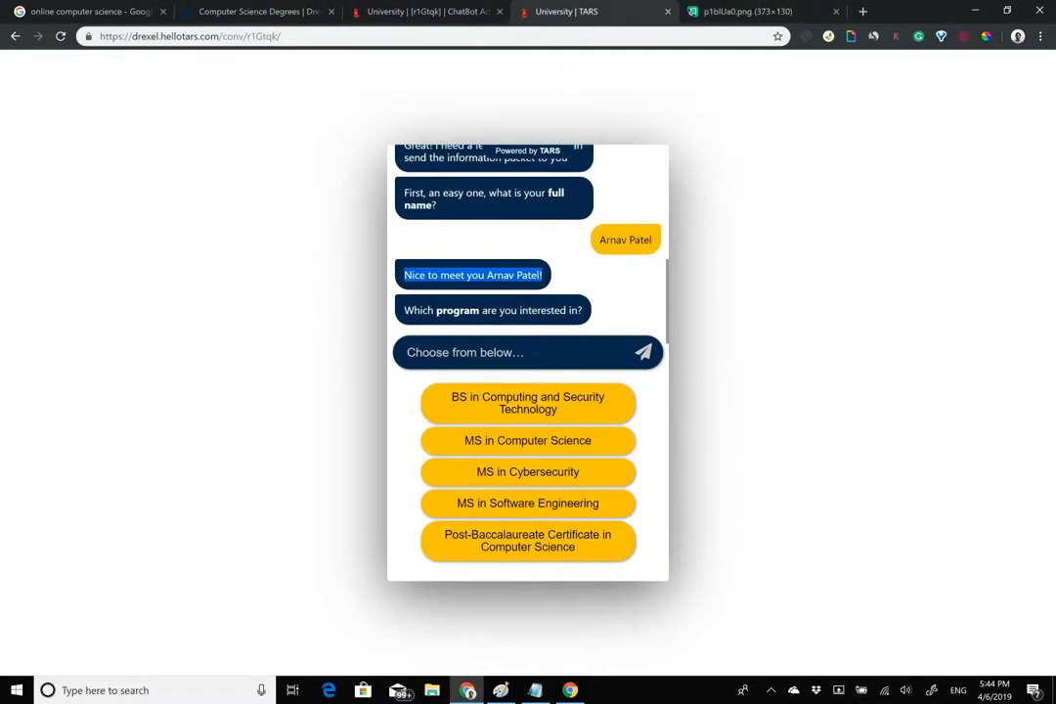
click(465, 278)
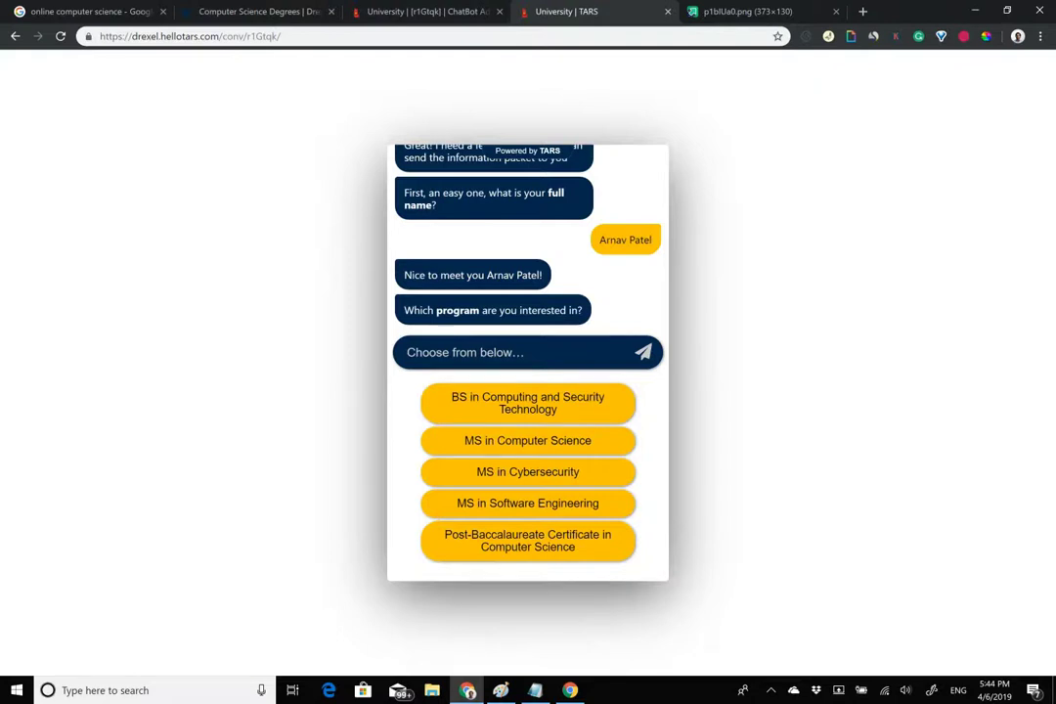
click(527, 440)
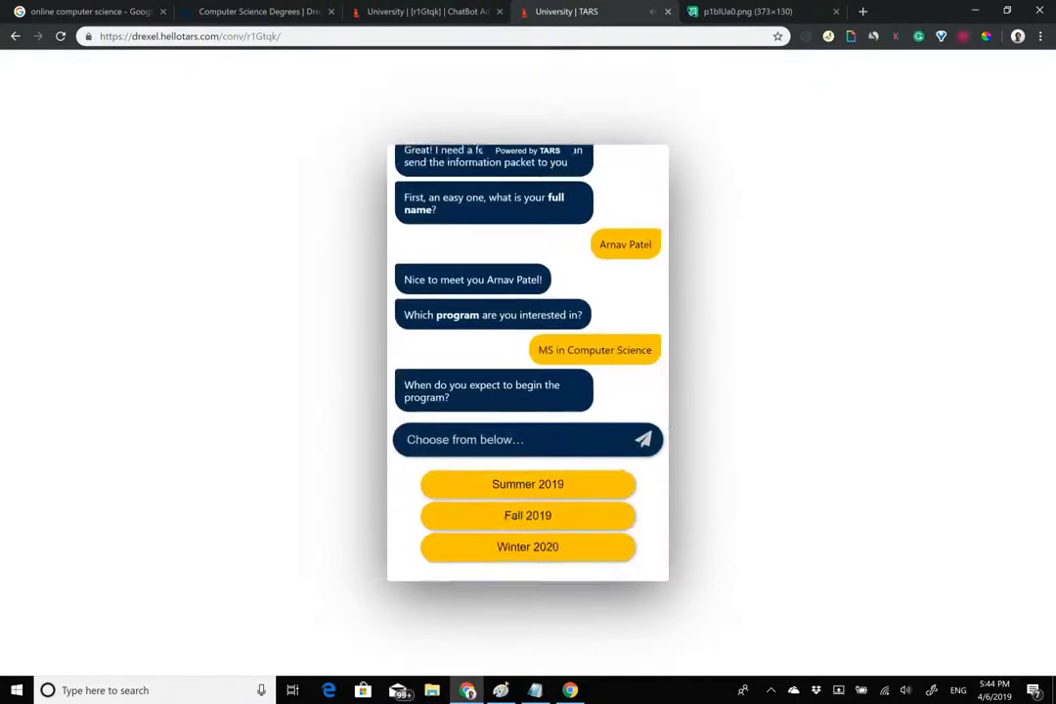
click(528, 515)
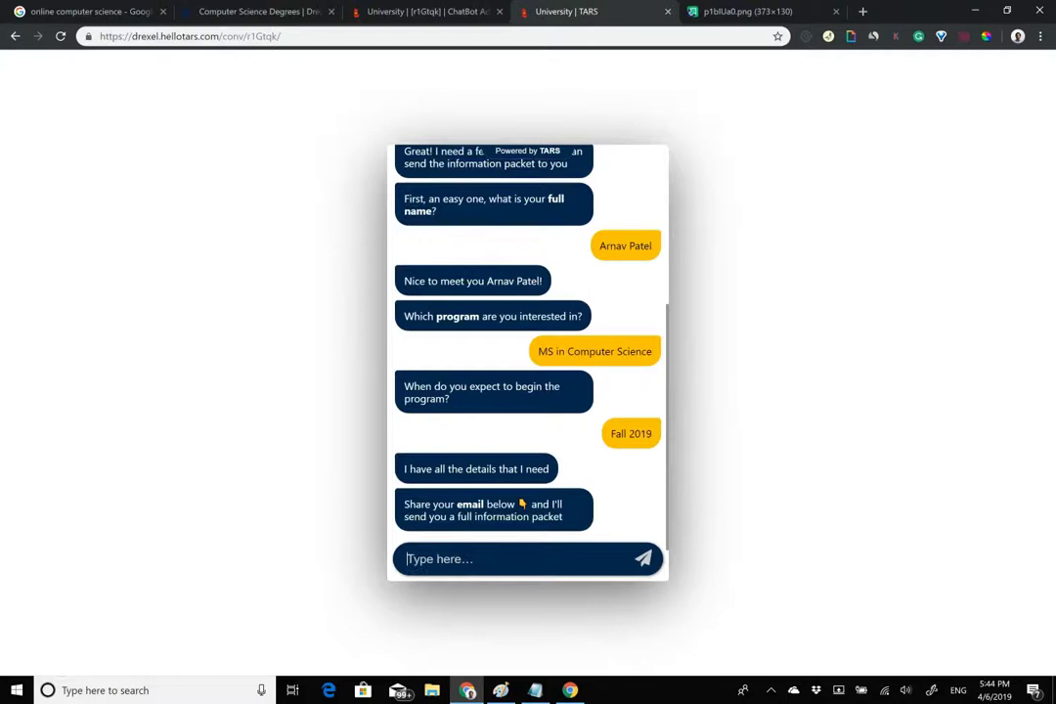
Submit a gibberish email to trigger validation, then submit a valid email address.
text(akjsfh,cawksjdchgeanskd)
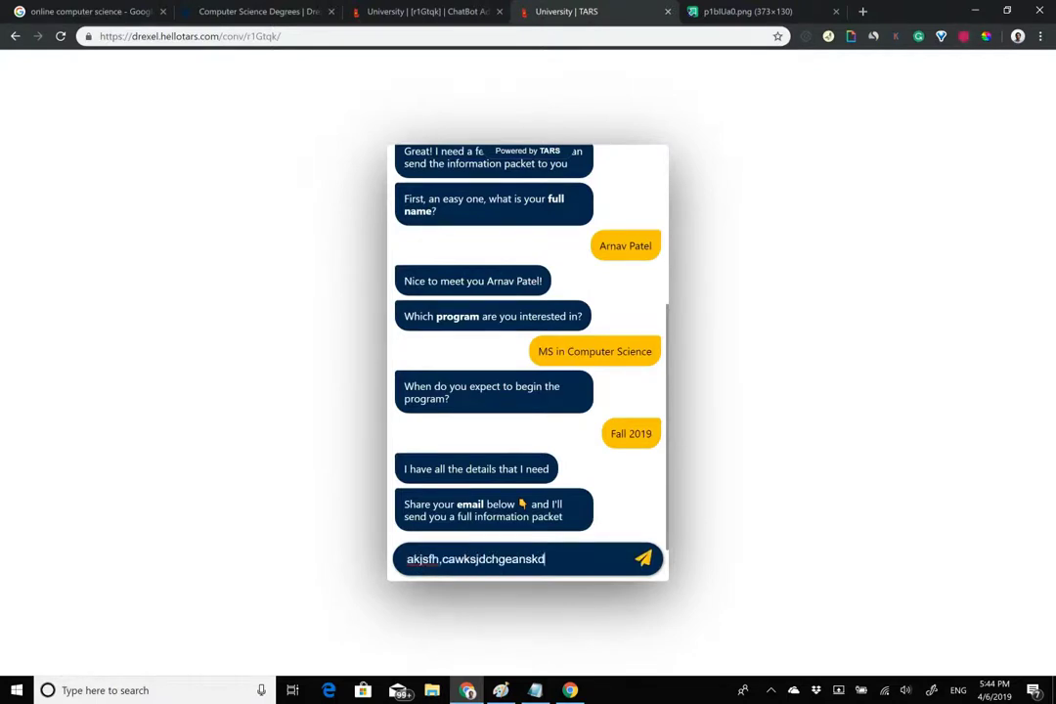
key(Return)
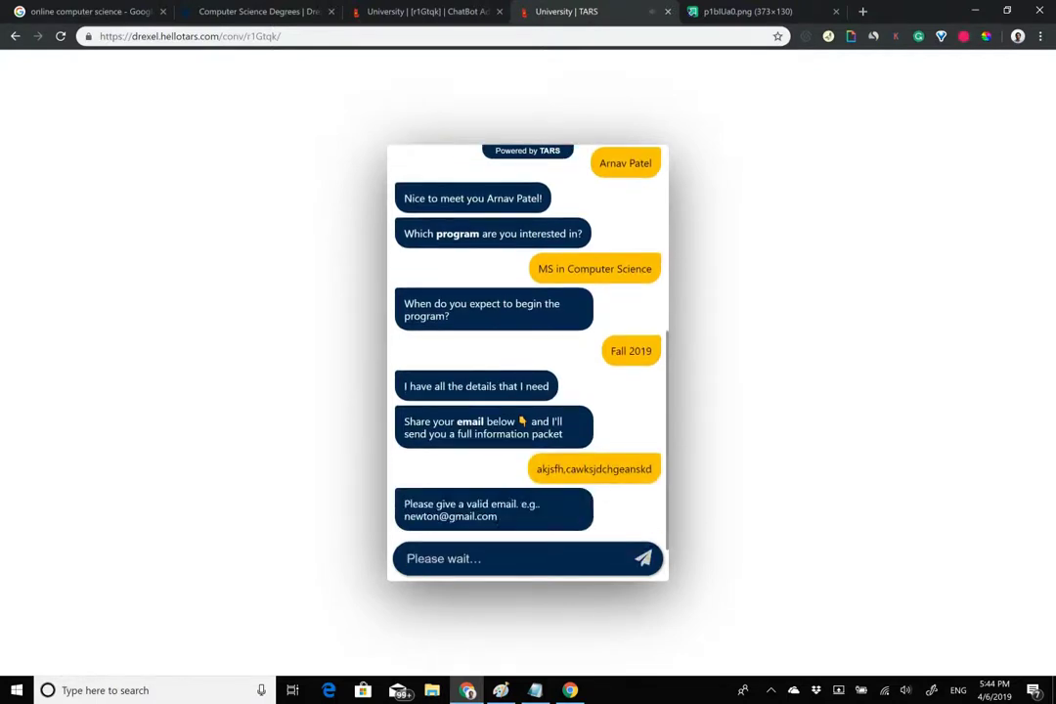
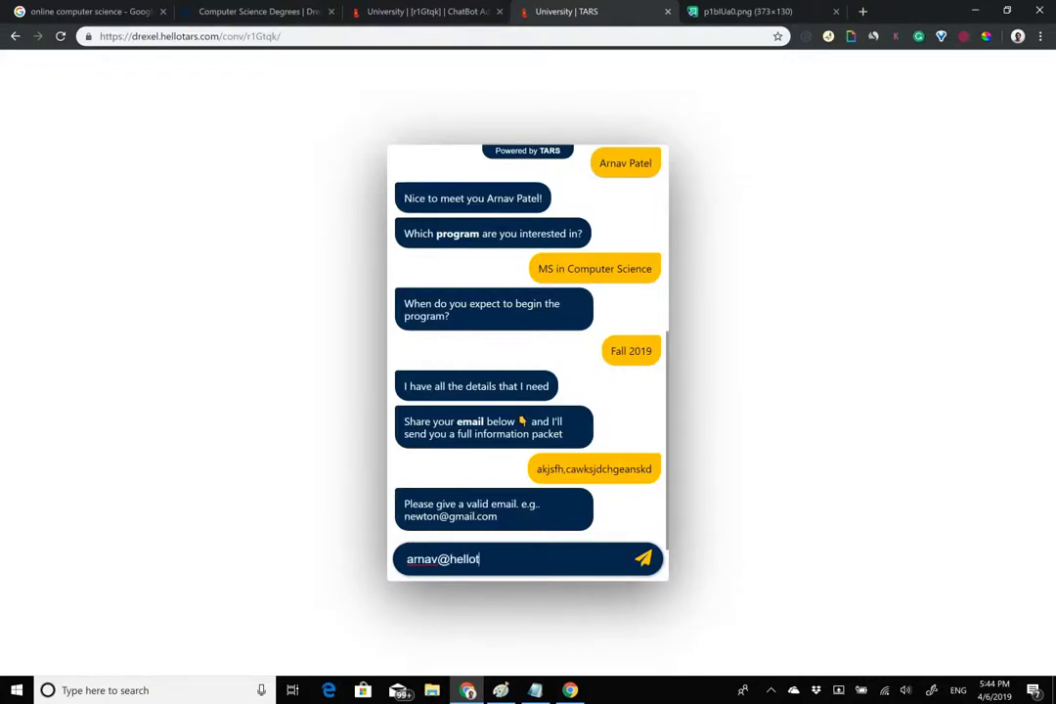
key(Return)
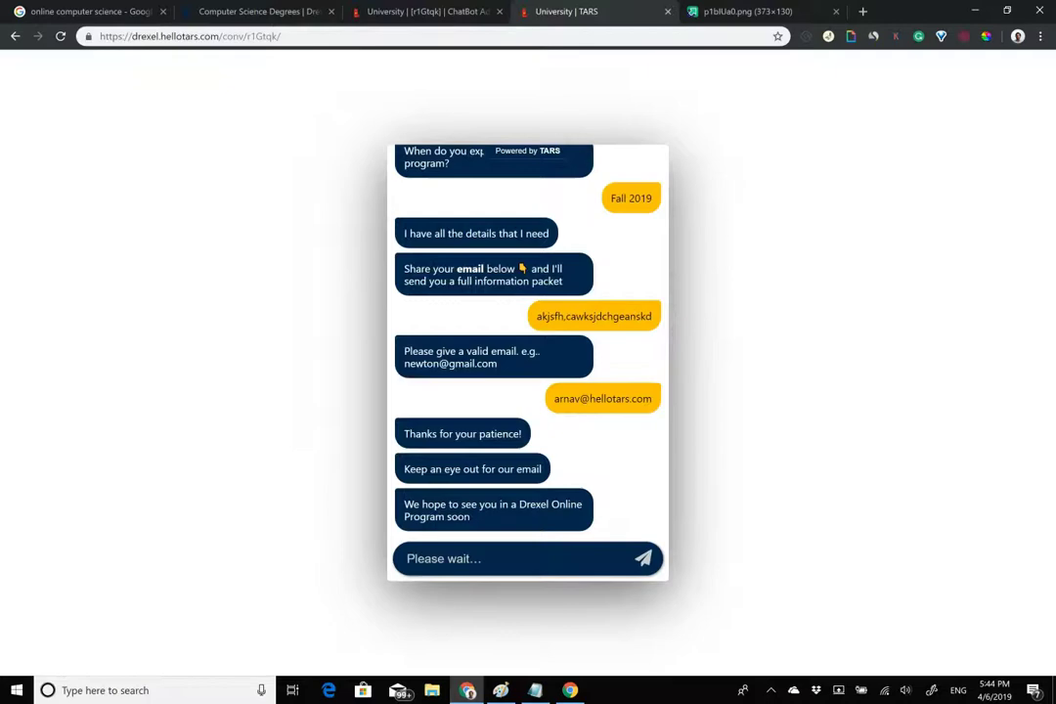
drag(575, 12, 629, 168)
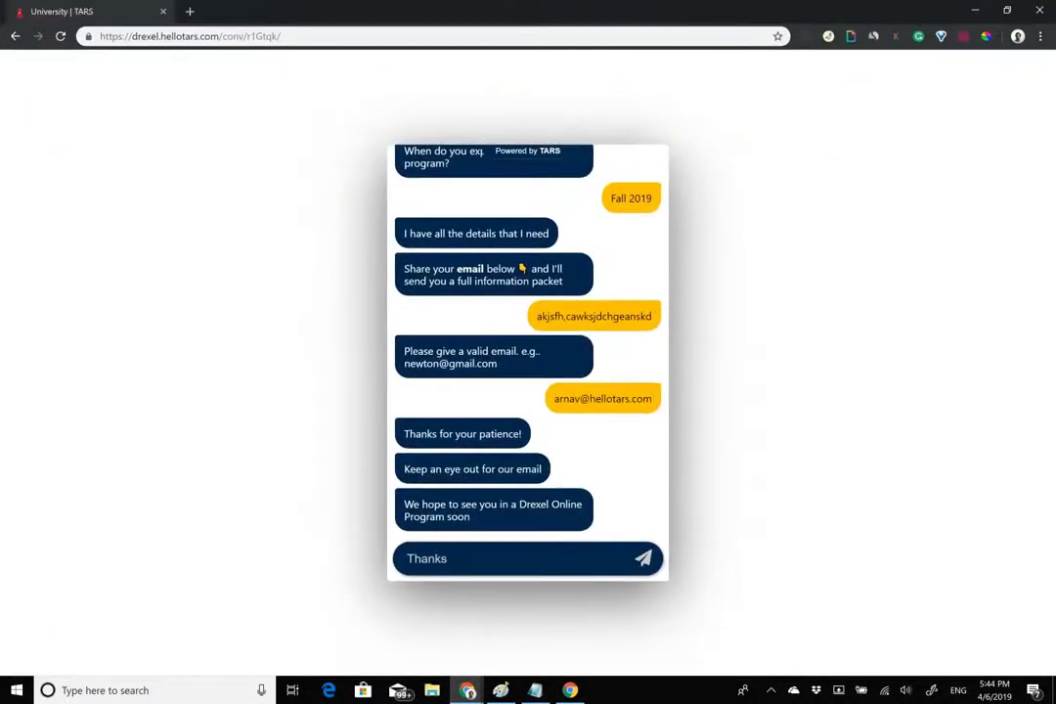
Snap the chatbot beside the Drexel landing page and reload it to restart the conversation.
key(super+Right)
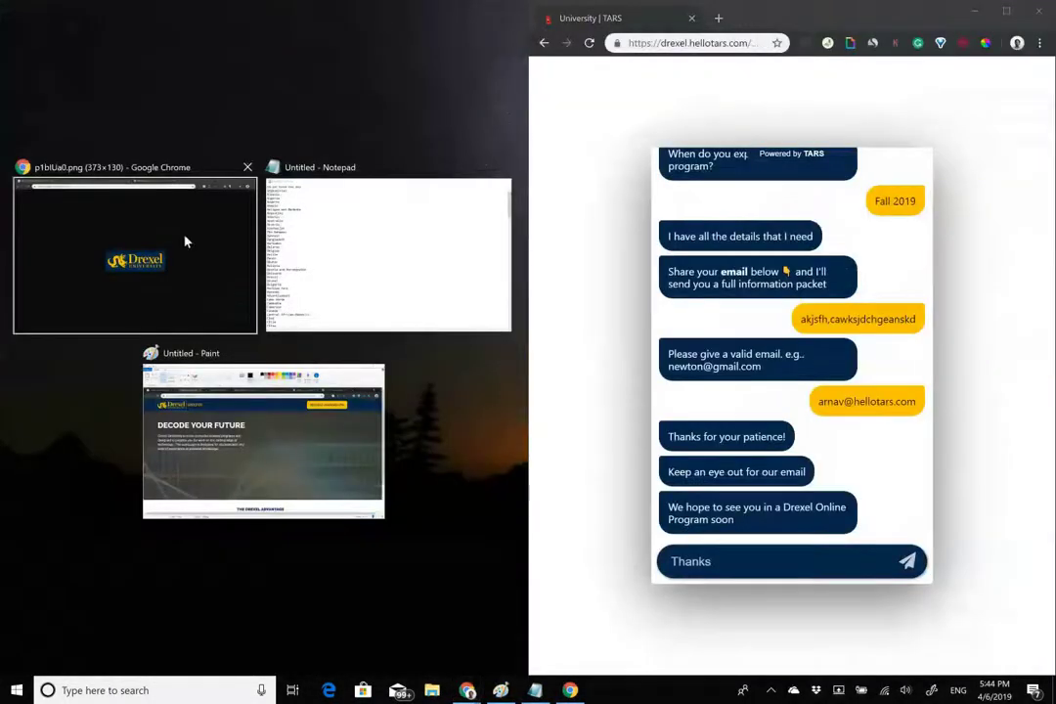
click(185, 241)
click(122, 18)
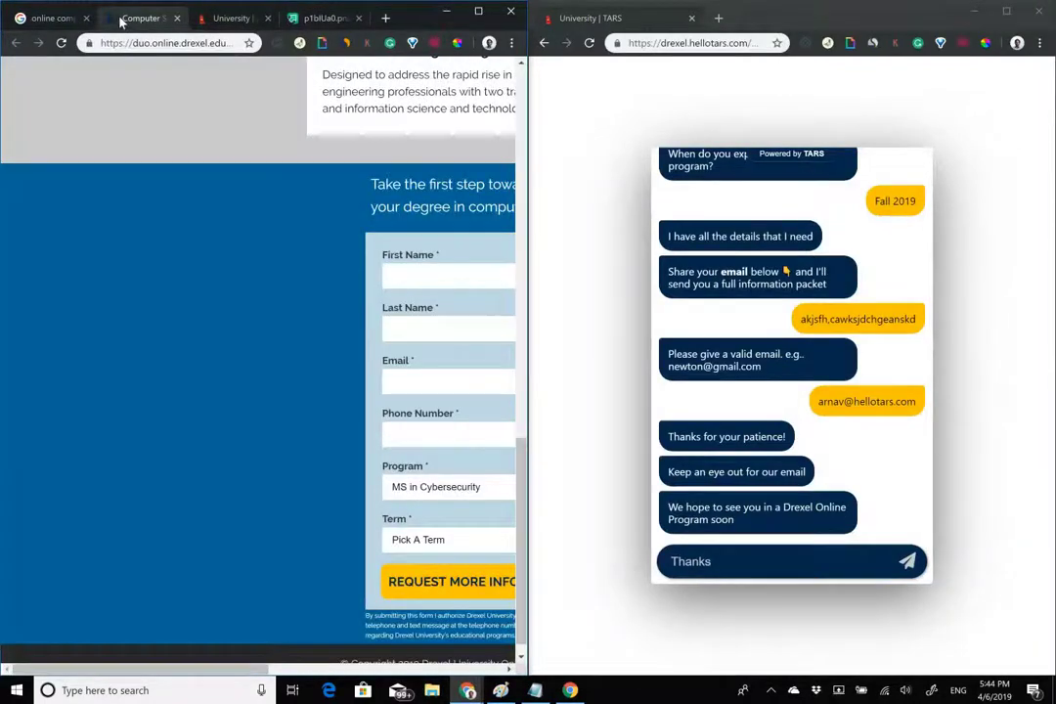
scroll(313, 352, up, 15)
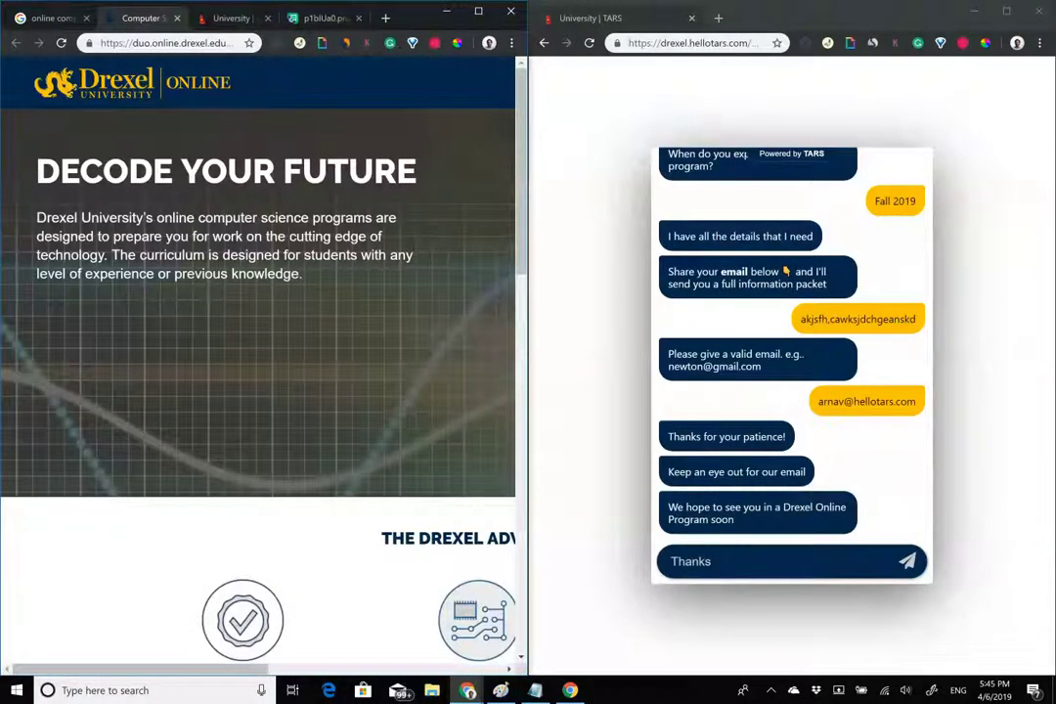
click(589, 43)
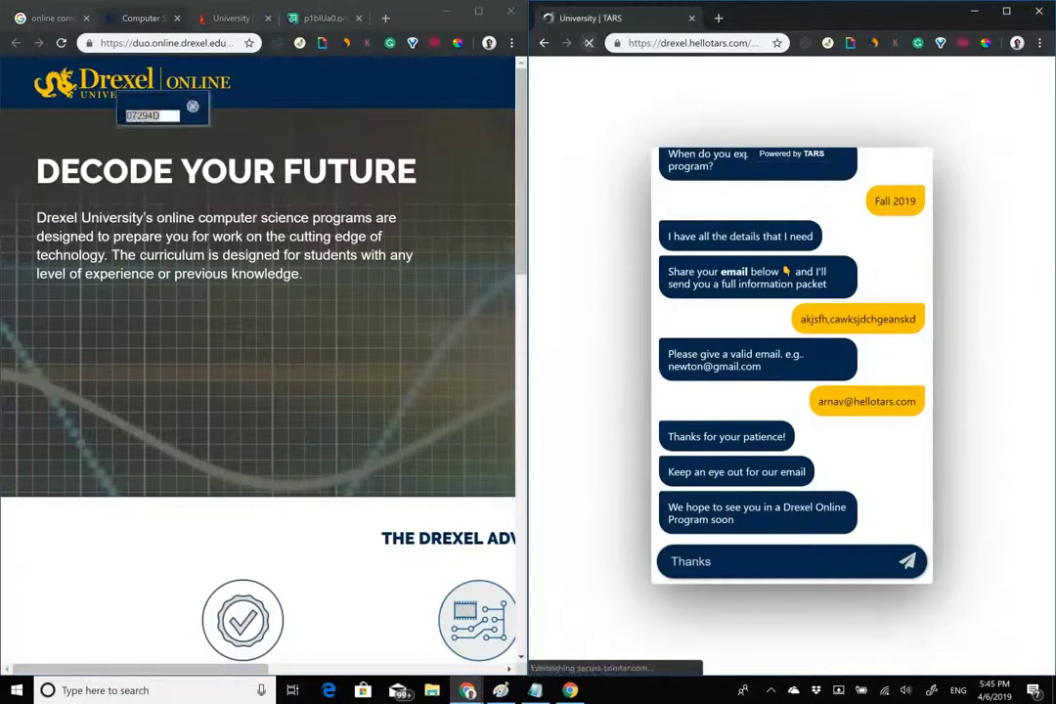
click(193, 114)
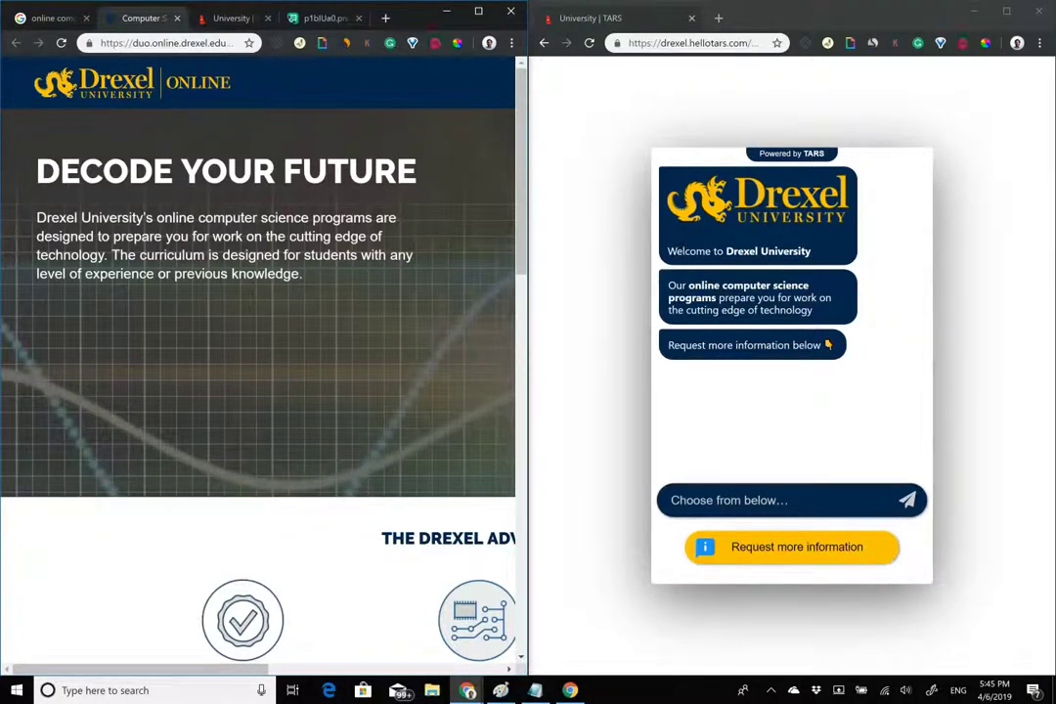
Choose Request more information in the restarted chat and scroll the Drexel page's form alongside it.
click(792, 547)
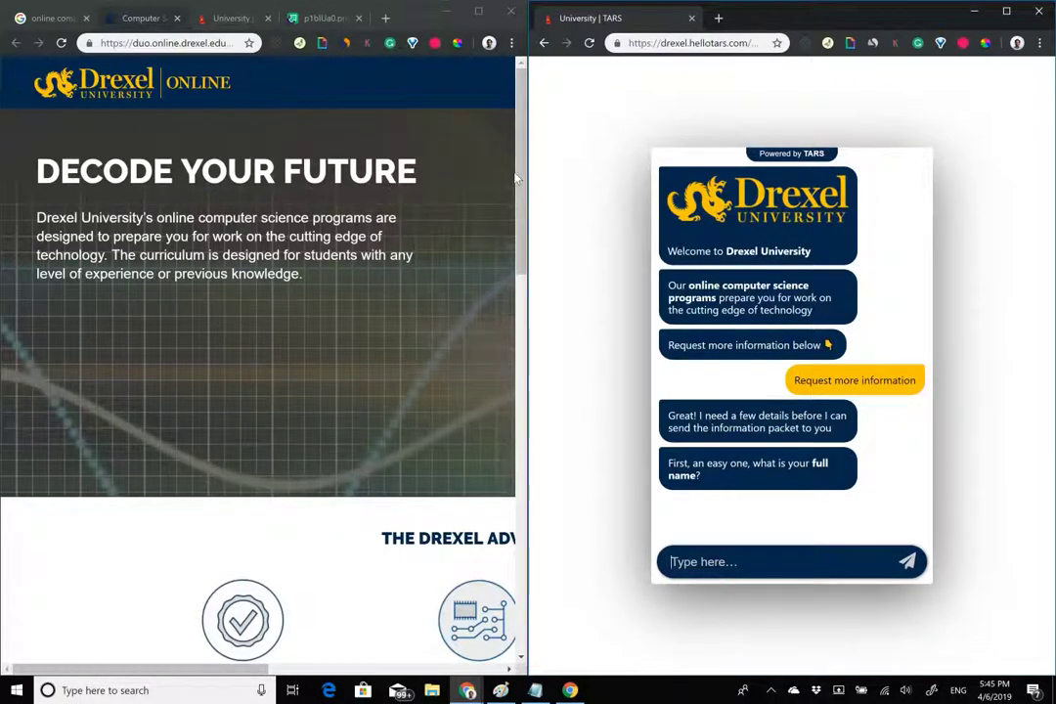
drag(518, 179, 519, 554)
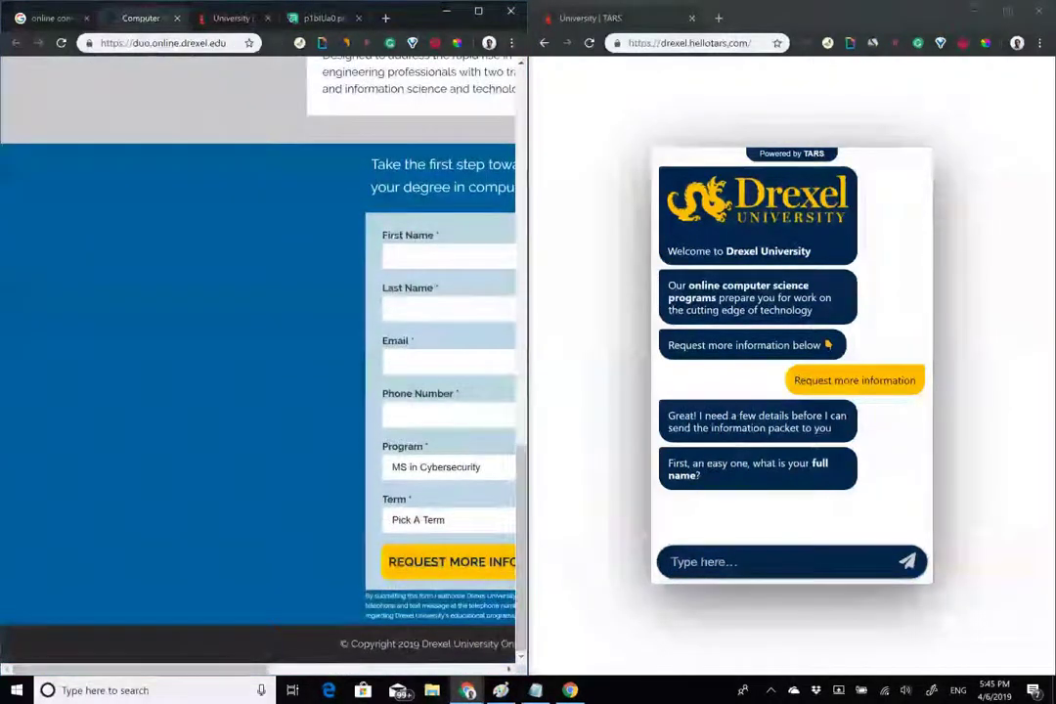
drag(147, 669, 253, 669)
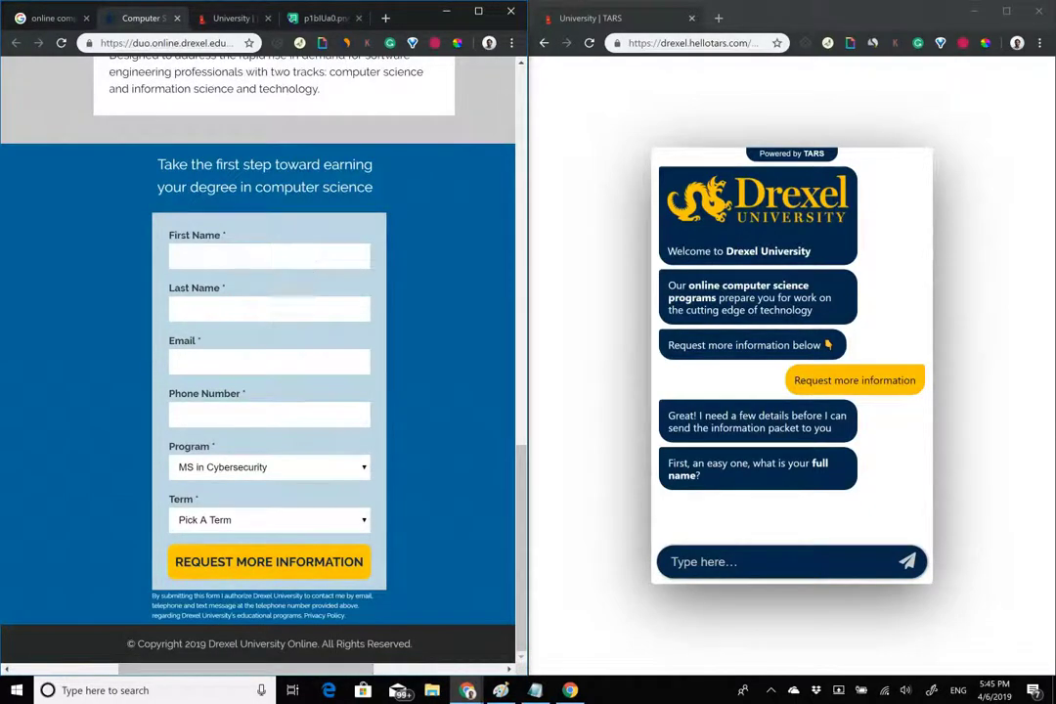
drag(520, 497, 521, 83)
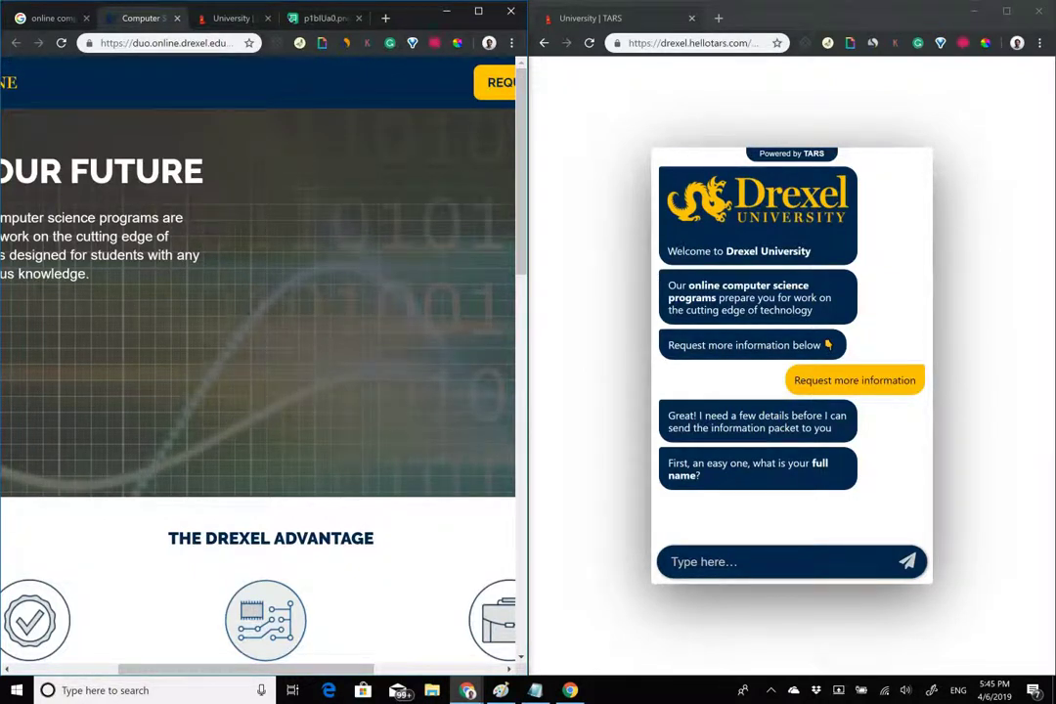
scroll(257, 371, left, 3)
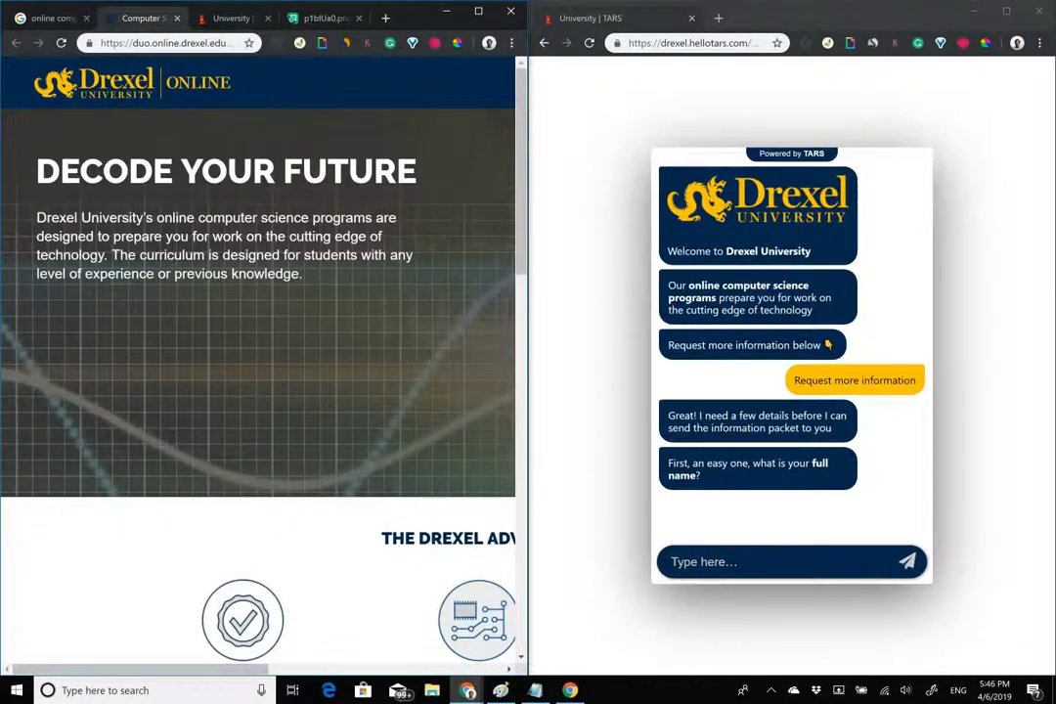
In the chatbot window, load hellotars.com/blog in a new tab via the Tars Blog suggestion.
key(alt+Tab)
key(ctrl+t)
text(hel)
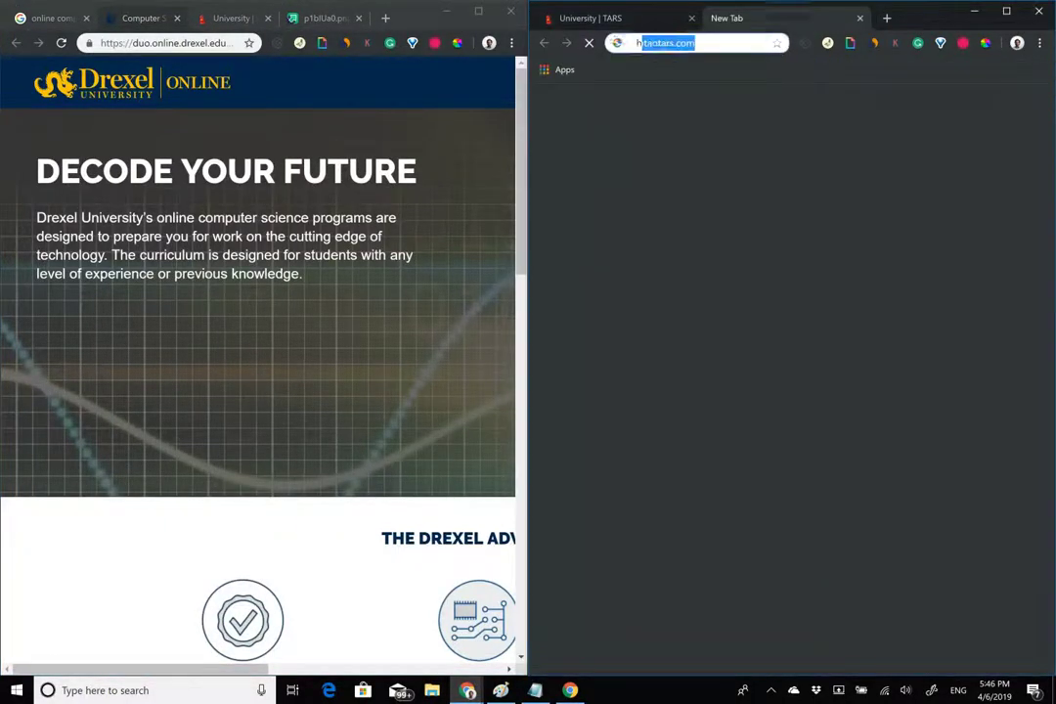
text(lotars)
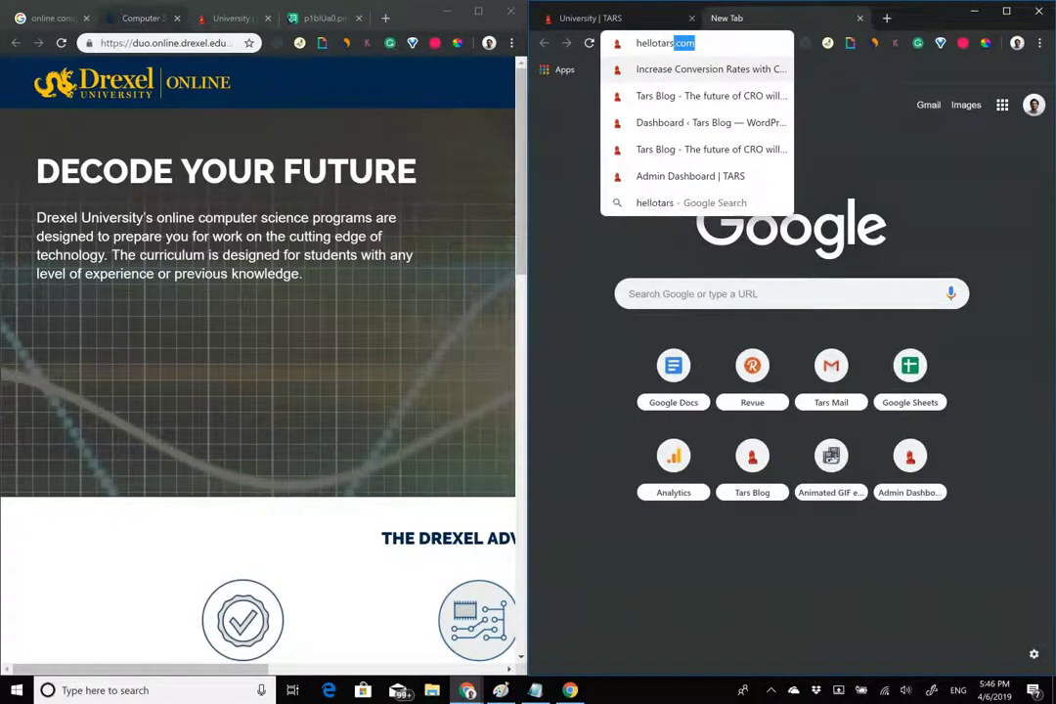
key(Down)
key(Down)
key(Return)
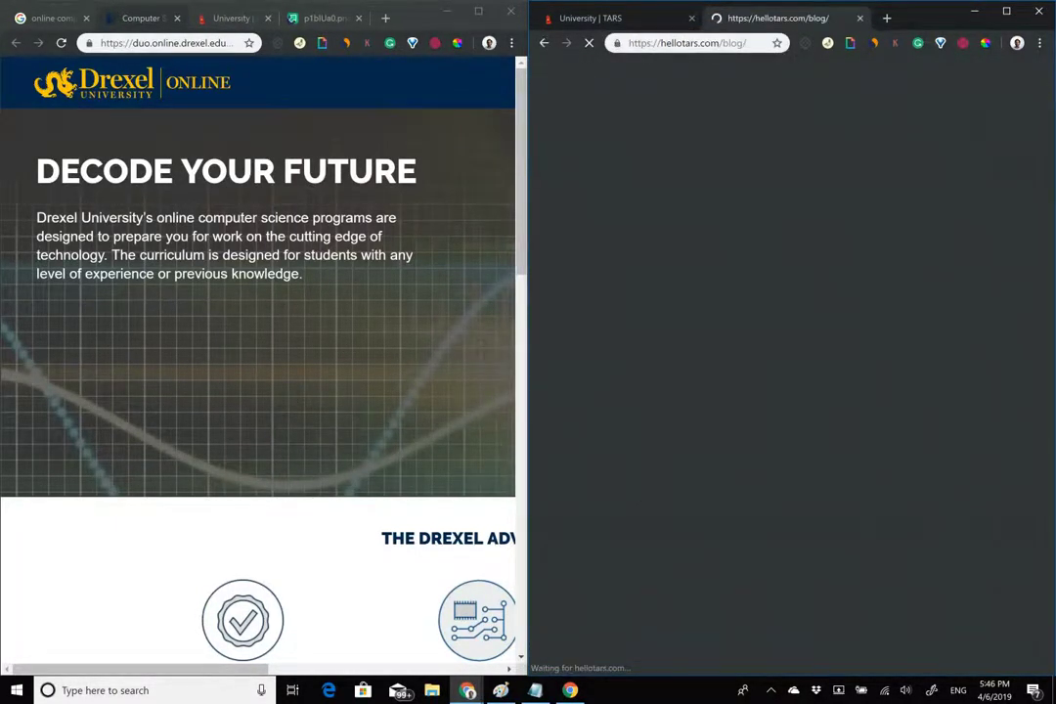